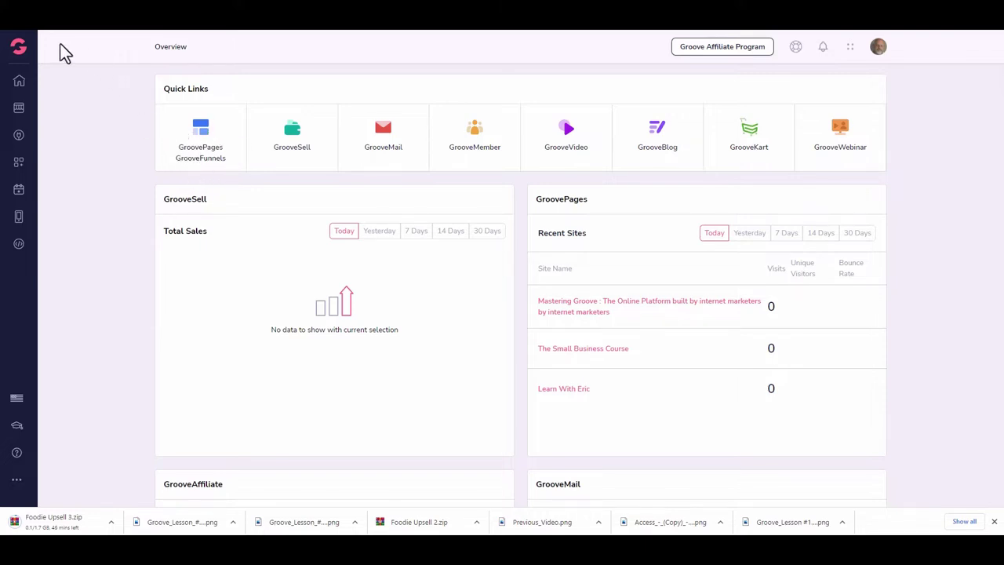
- Open GroovePages from the dashboard and look over the existing sites
{"action": "left_click", "coordinate": [24, 50]}
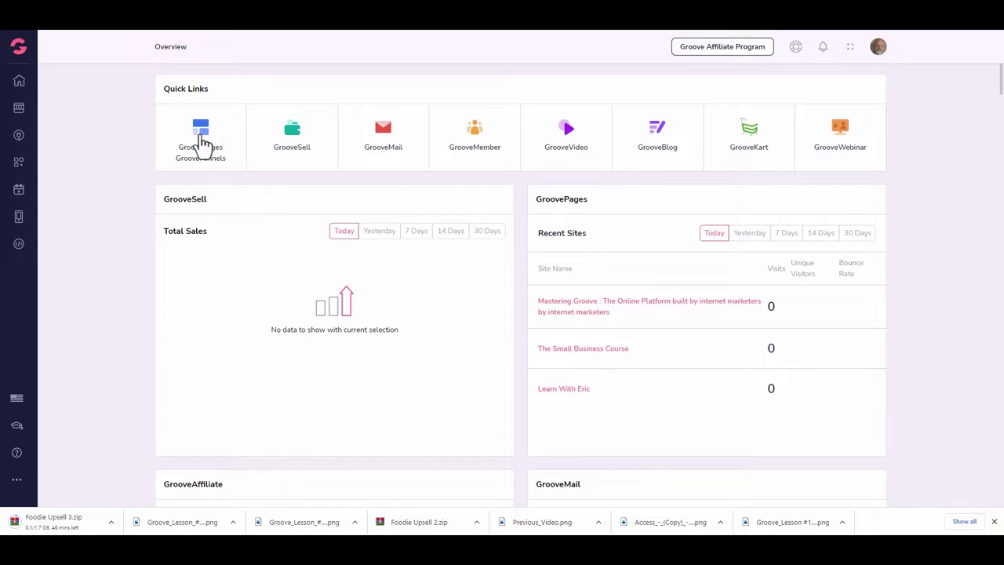
{"action": "left_click", "coordinate": [202, 142]}
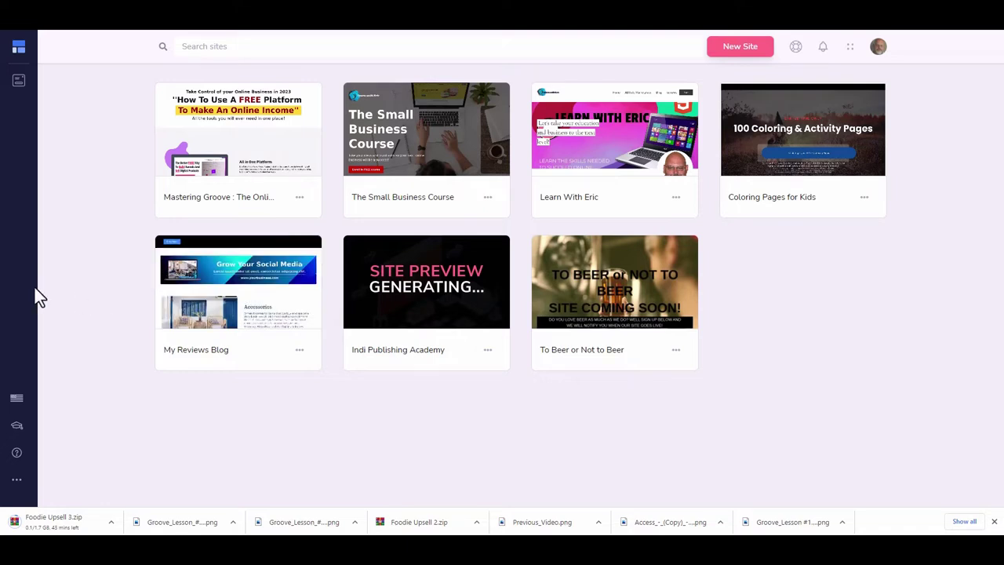
{"action": "mouse_move", "coordinate": [231, 141]}
{"action": "mouse_move", "coordinate": [360, 286]}
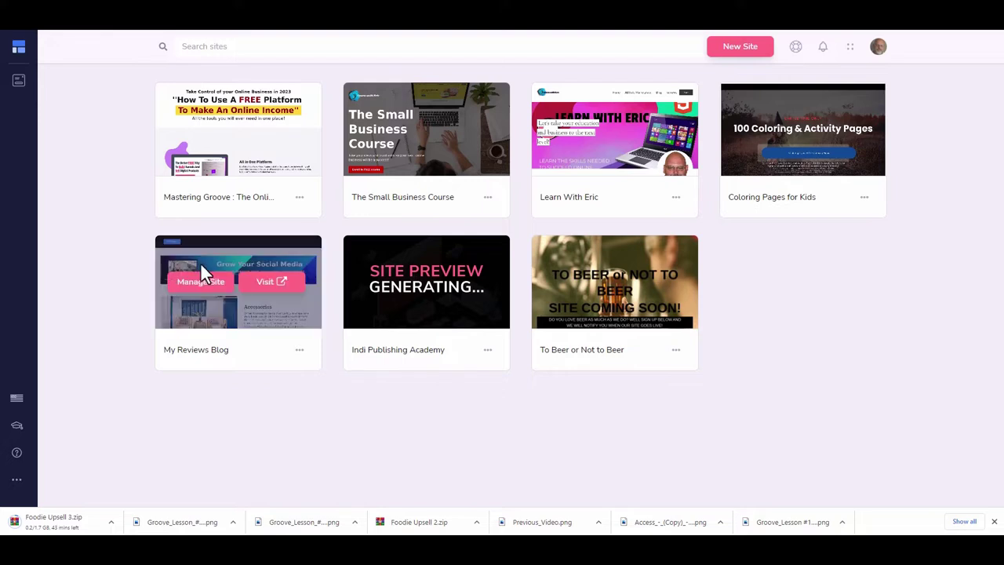
{"action": "mouse_move", "coordinate": [374, 249]}
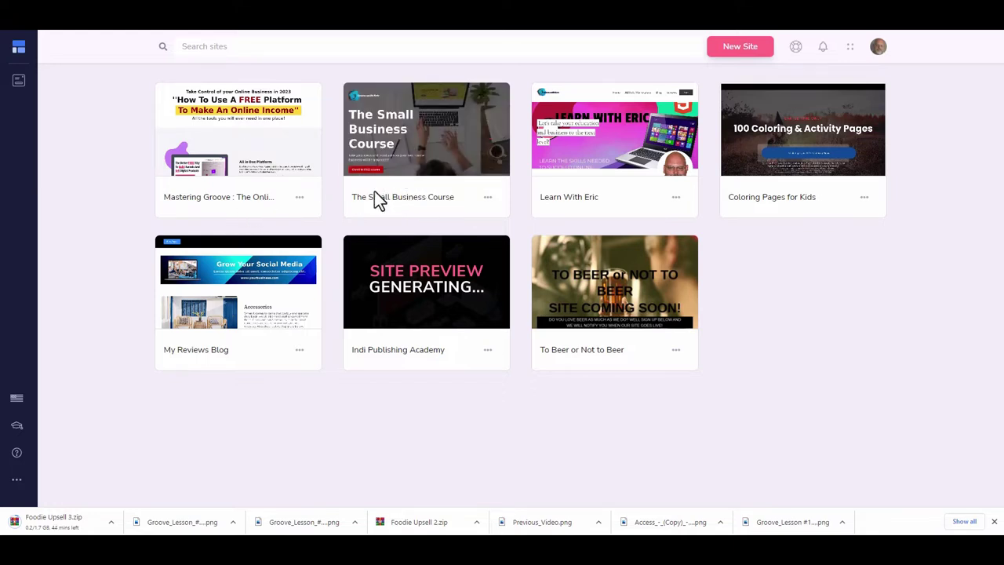
{"action": "mouse_move", "coordinate": [486, 148]}
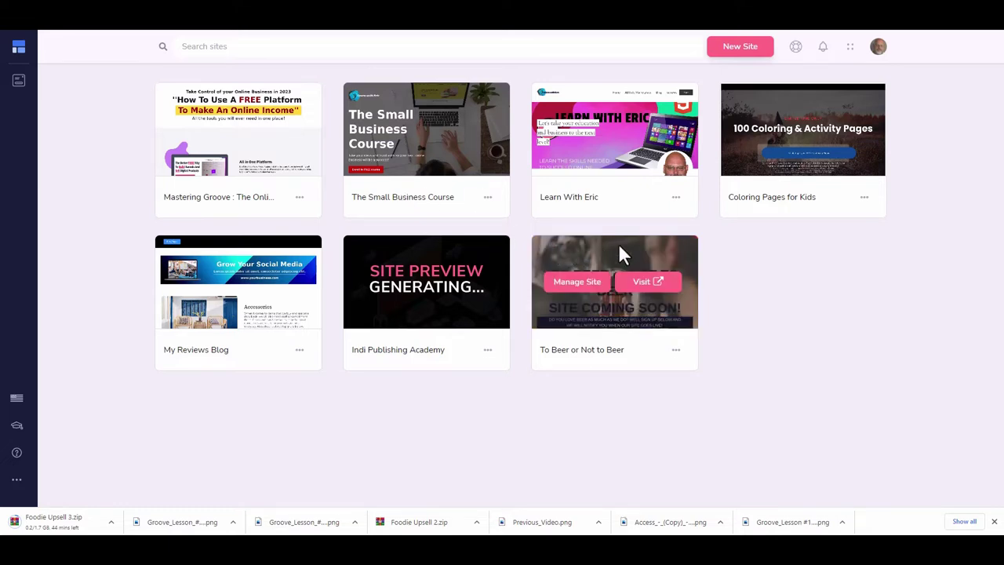
{"action": "mouse_move", "coordinate": [657, 167]}
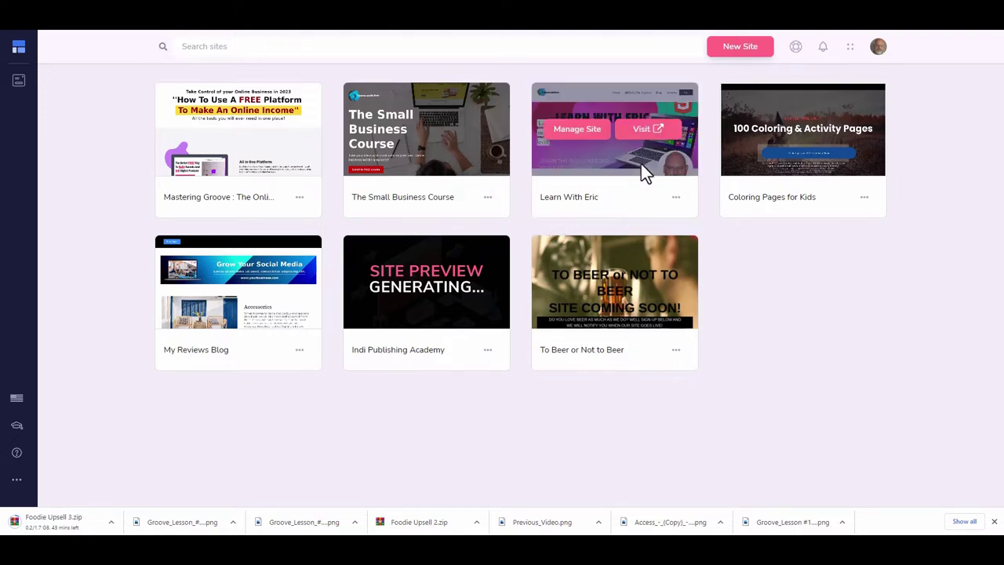
{"action": "mouse_move", "coordinate": [616, 176]}
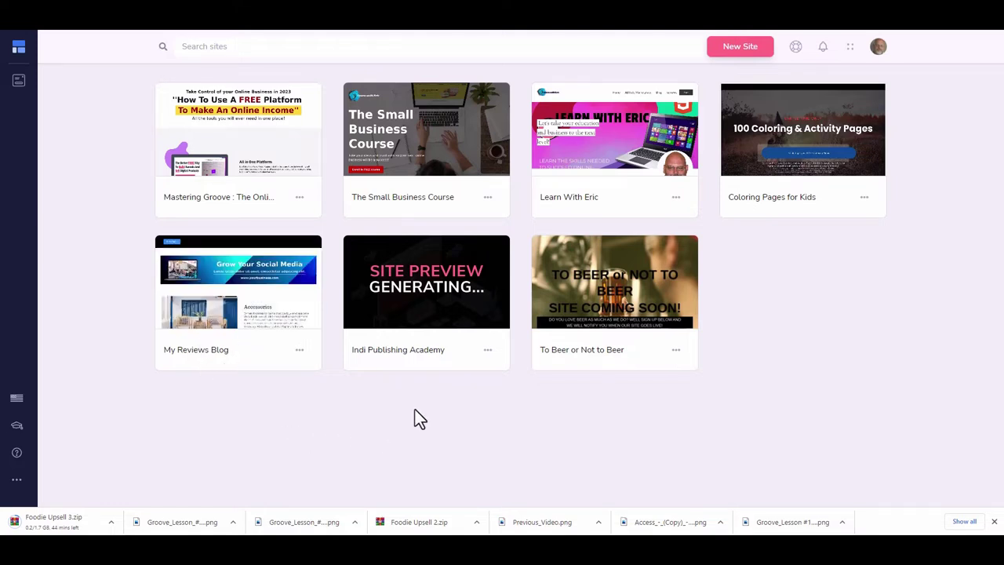
{"action": "mouse_move", "coordinate": [432, 326]}
{"action": "mouse_move", "coordinate": [670, 308]}
{"action": "mouse_move", "coordinate": [667, 282]}
{"action": "mouse_move", "coordinate": [433, 260]}
- Start creating a new site and browse the templates of the Single Pages type
{"action": "left_click", "coordinate": [736, 48]}
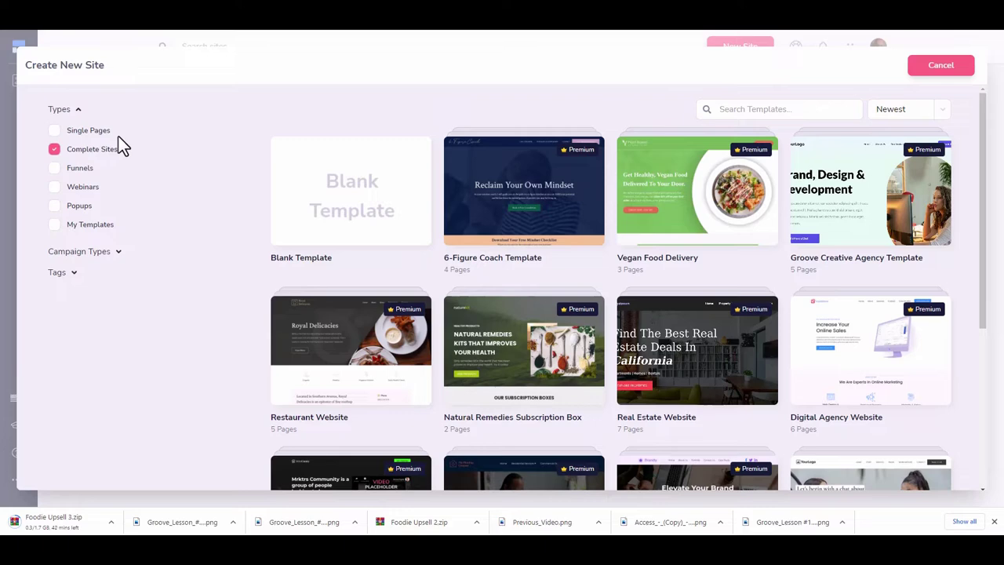
{"action": "left_click", "coordinate": [54, 131]}
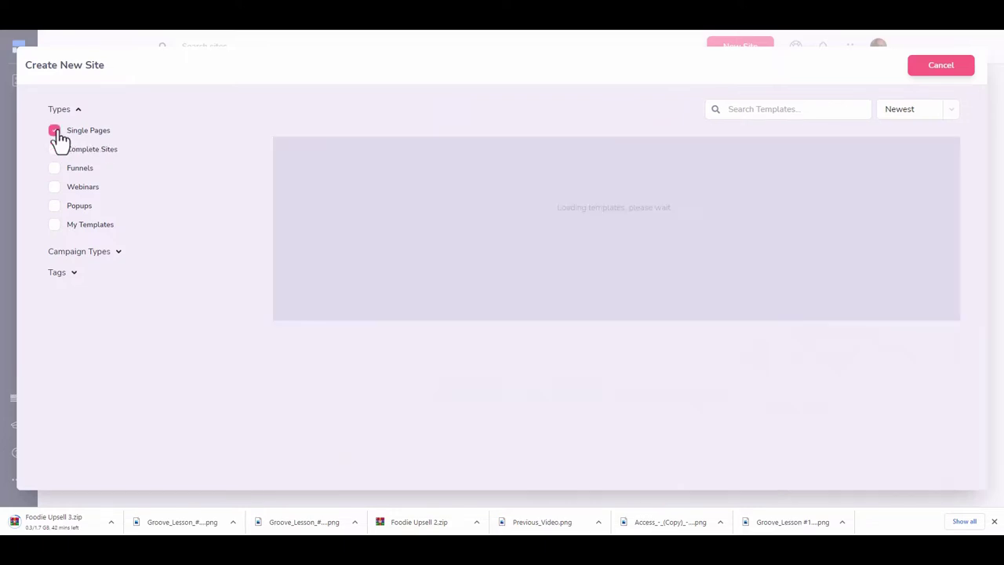
{"action": "scroll", "coordinate": [513, 238], "scroll_direction": "down", "scroll_amount": 2}
{"action": "scroll", "coordinate": [515, 238], "scroll_direction": "down", "scroll_amount": 3}
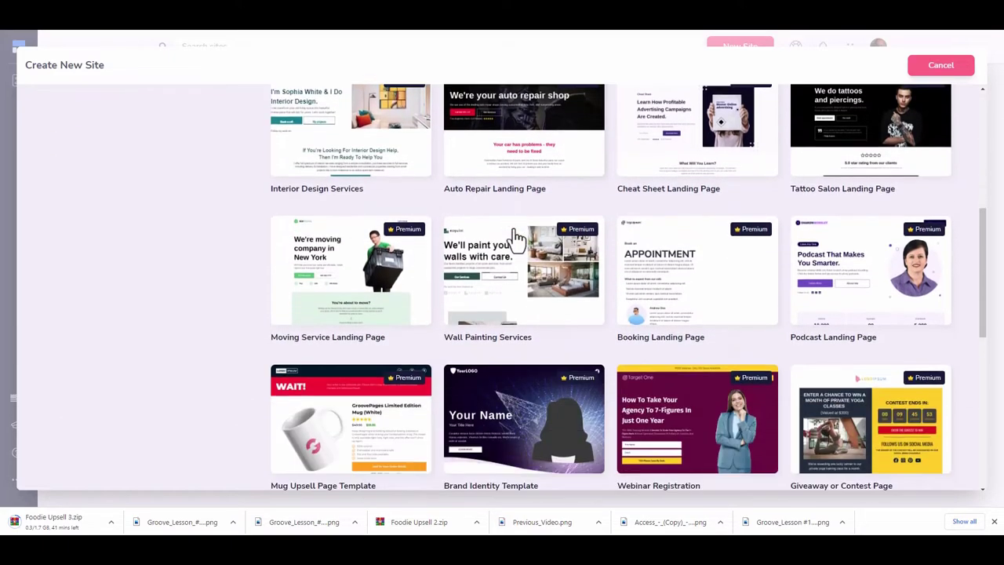
{"action": "scroll", "coordinate": [515, 237], "scroll_direction": "down", "scroll_amount": 6}
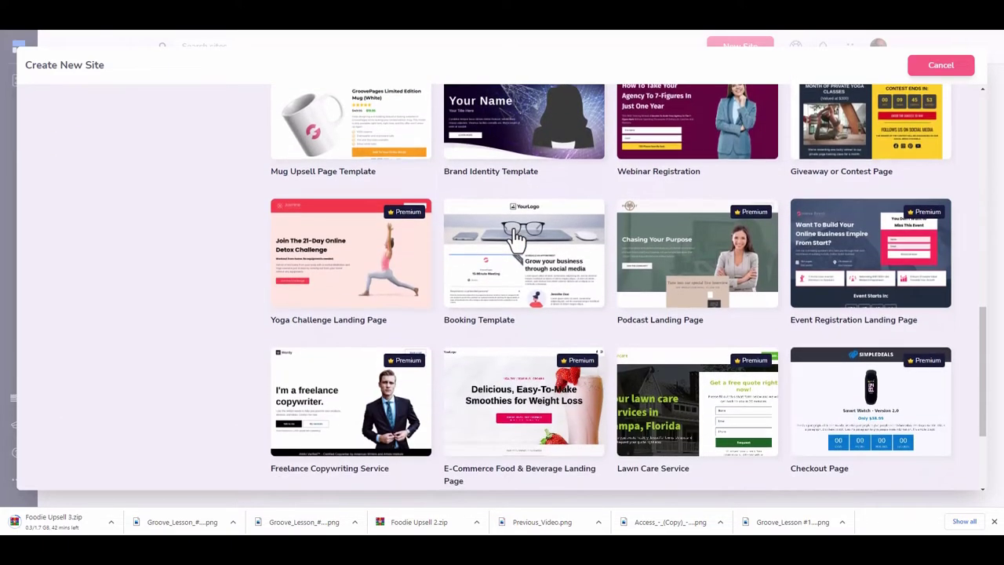
{"action": "scroll", "coordinate": [516, 239], "scroll_direction": "down", "scroll_amount": 5}
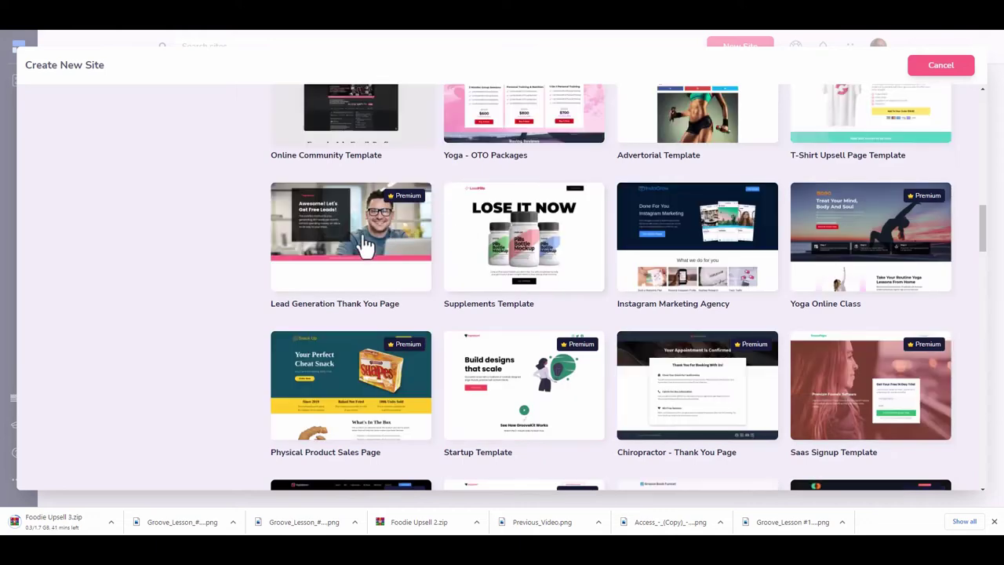
{"action": "scroll", "coordinate": [442, 260], "scroll_direction": "down", "scroll_amount": 2}
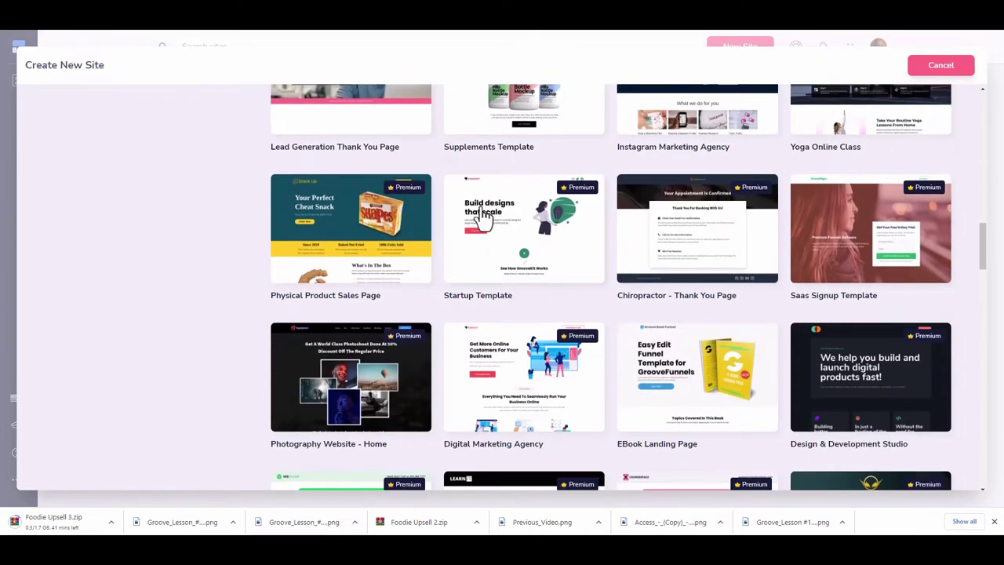
{"action": "scroll", "coordinate": [517, 255], "scroll_direction": "down", "scroll_amount": 1}
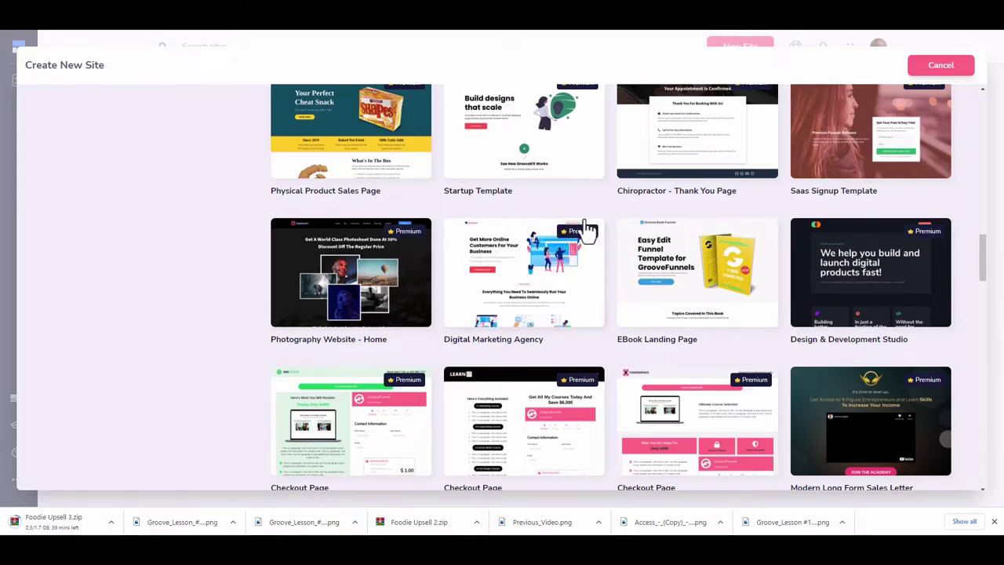
{"action": "scroll", "coordinate": [568, 239], "scroll_direction": "down", "scroll_amount": 1}
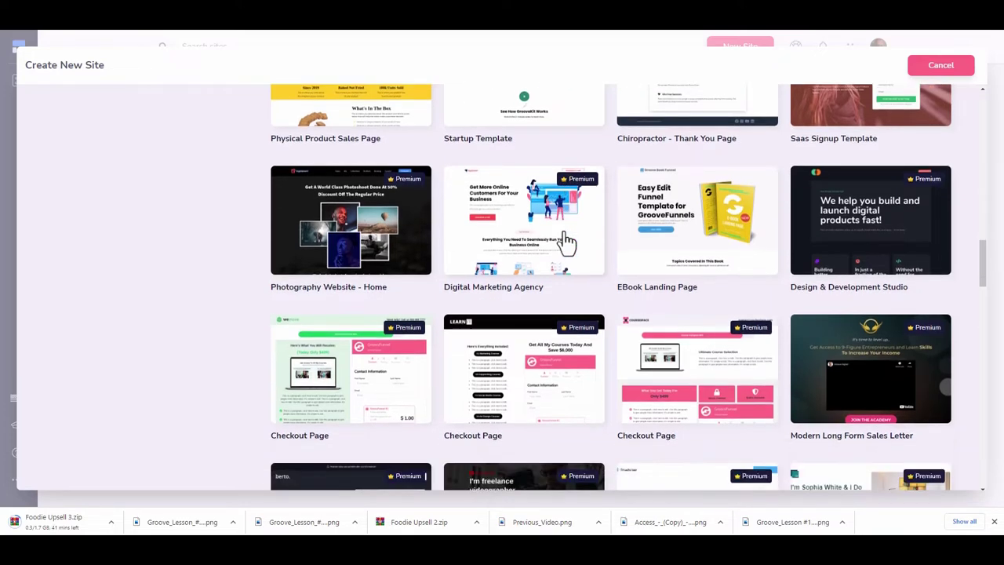
{"action": "scroll", "coordinate": [567, 241], "scroll_direction": "down", "scroll_amount": 1}
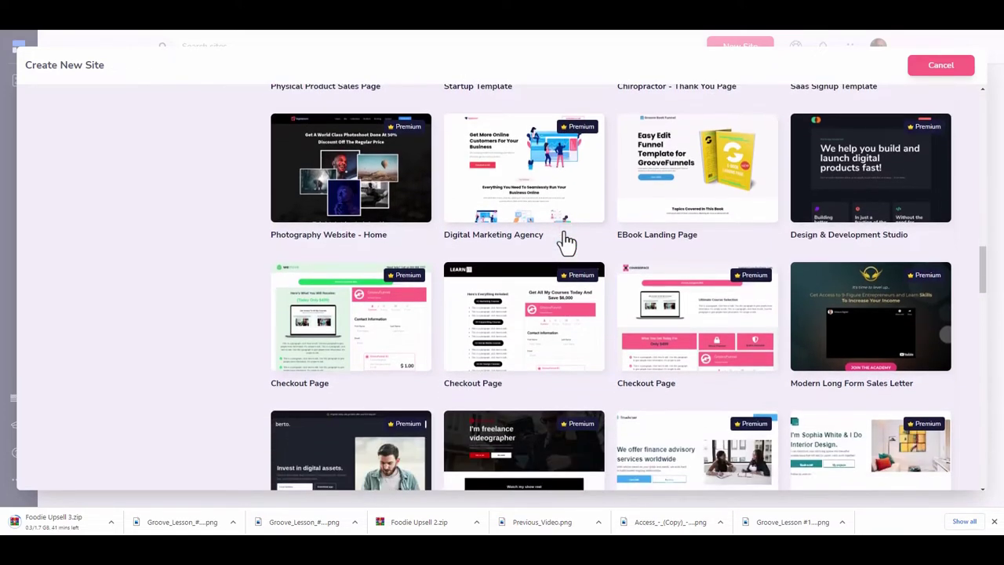
{"action": "scroll", "coordinate": [561, 307], "scroll_direction": "down", "scroll_amount": 3}
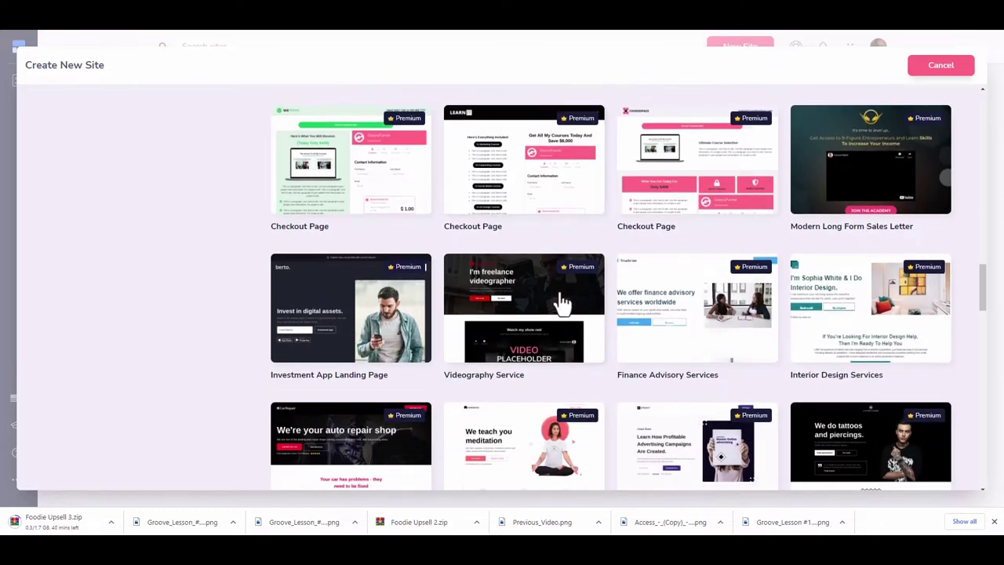
{"action": "scroll", "coordinate": [665, 294], "scroll_direction": "down", "scroll_amount": 1}
{"action": "scroll", "coordinate": [665, 297], "scroll_direction": "down", "scroll_amount": 3}
{"action": "scroll", "coordinate": [666, 294], "scroll_direction": "up", "scroll_amount": 10}
{"action": "scroll", "coordinate": [665, 294], "scroll_direction": "up", "scroll_amount": 10}
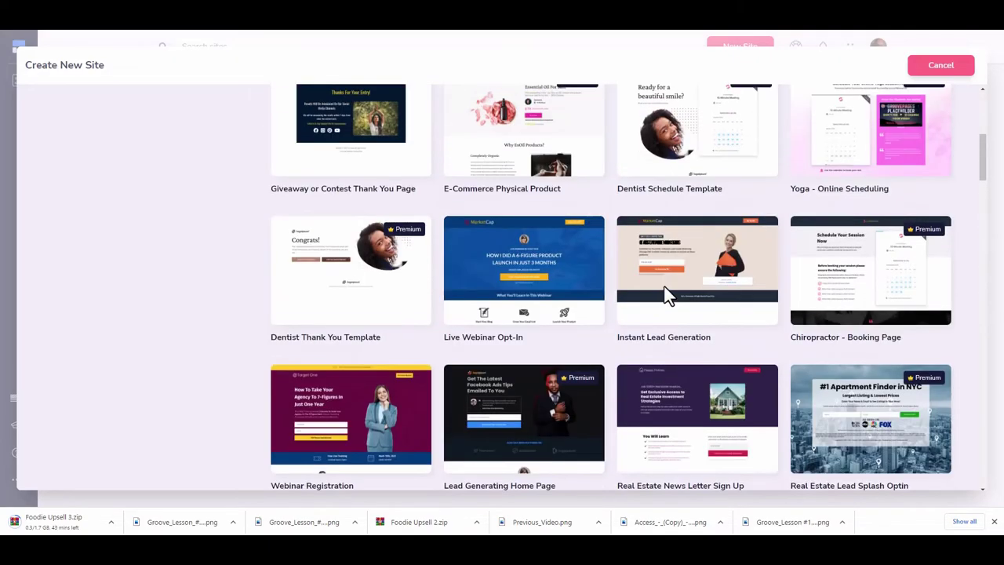
{"action": "scroll", "coordinate": [664, 288], "scroll_direction": "up", "scroll_amount": 5}
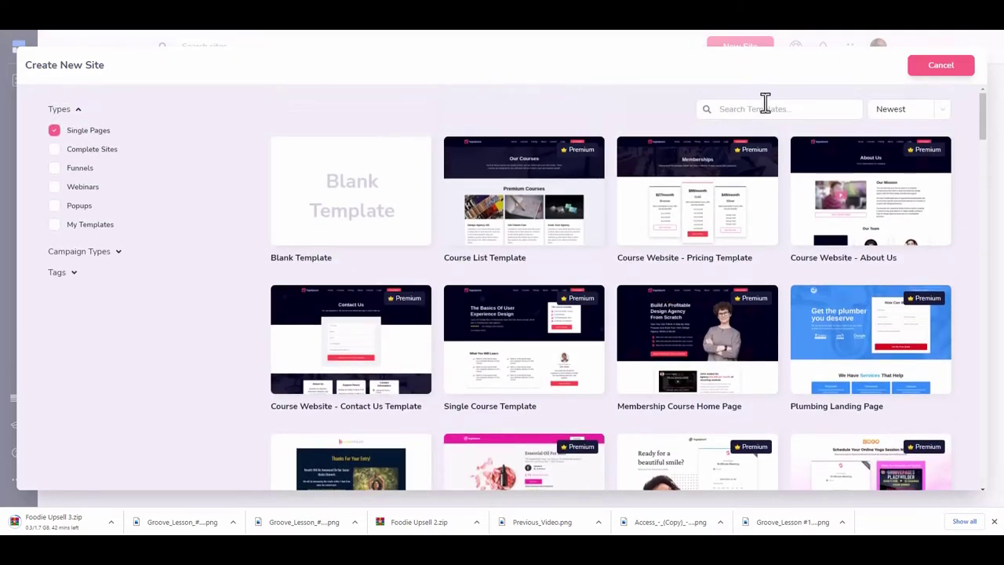
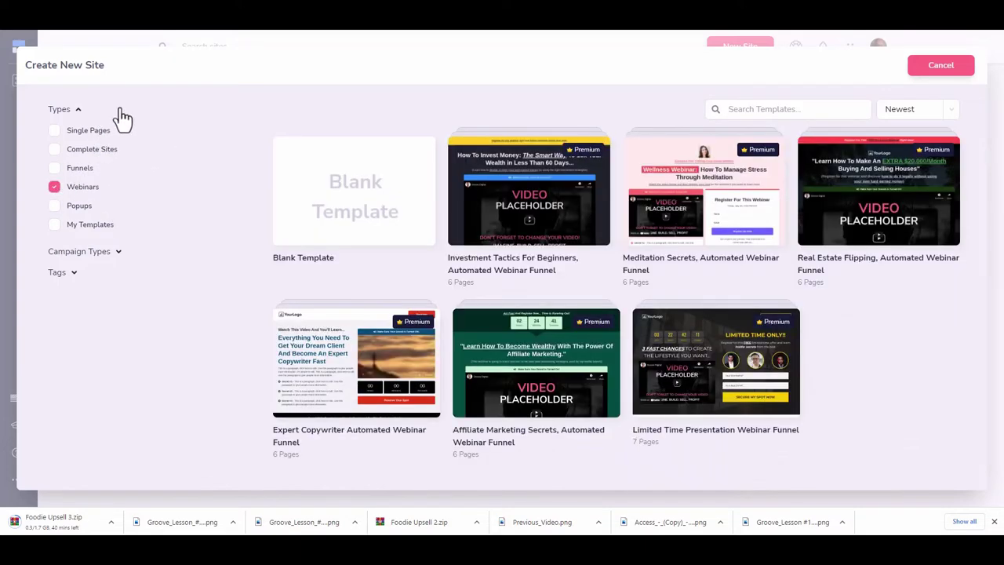
- Filter the new-site templates to Complete Sites and browse the whole list
{"action": "left_click", "coordinate": [56, 150]}
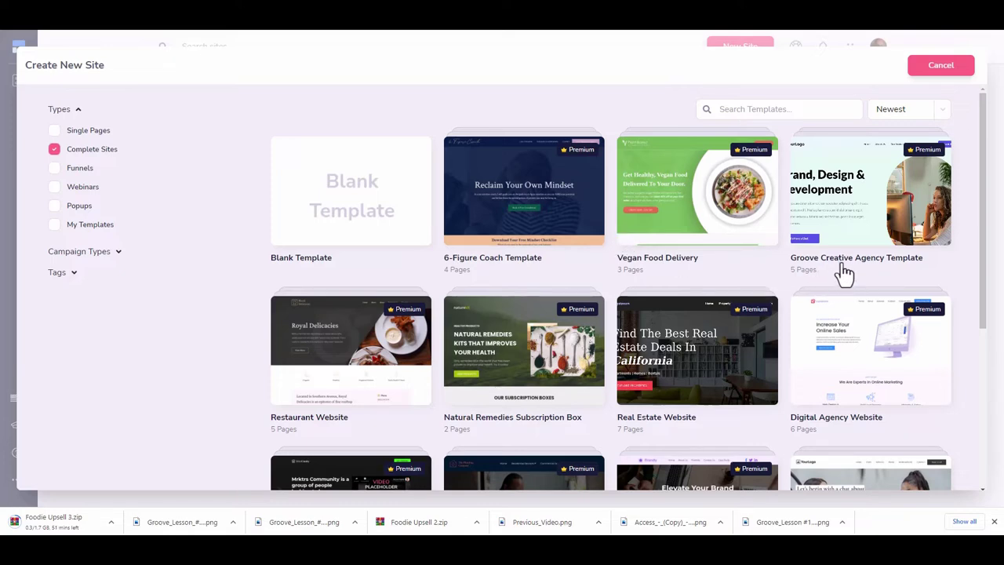
{"action": "scroll", "coordinate": [878, 239], "scroll_direction": "down", "scroll_amount": 1}
{"action": "scroll", "coordinate": [879, 242], "scroll_direction": "down", "scroll_amount": 1}
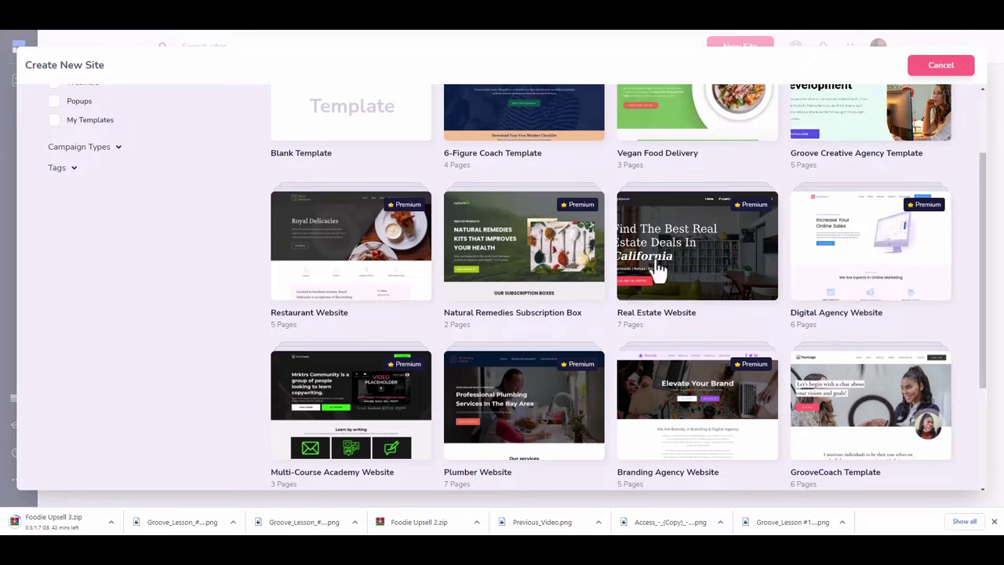
{"action": "scroll", "coordinate": [541, 252], "scroll_direction": "down", "scroll_amount": 1}
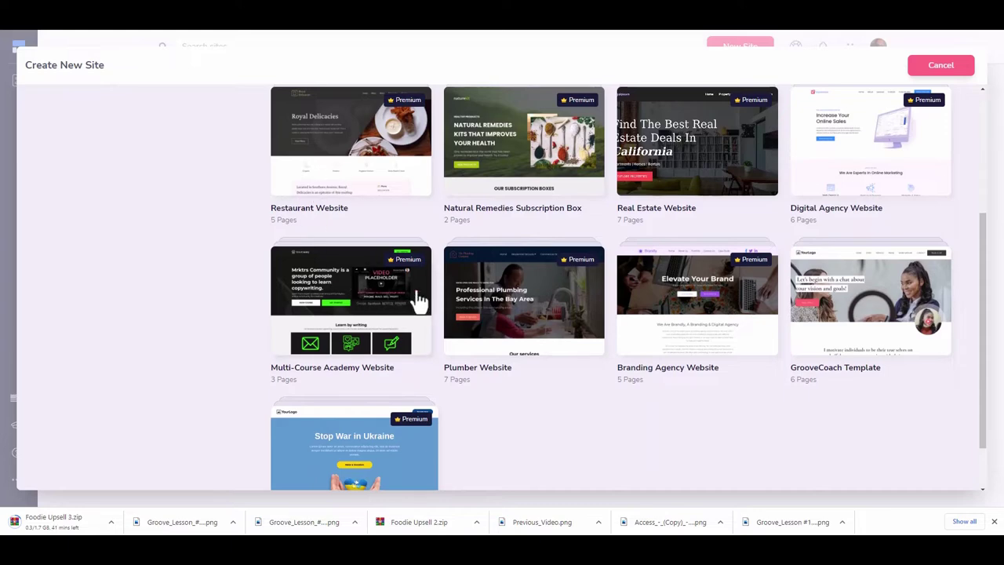
{"action": "scroll", "coordinate": [418, 299], "scroll_direction": "down", "scroll_amount": 1}
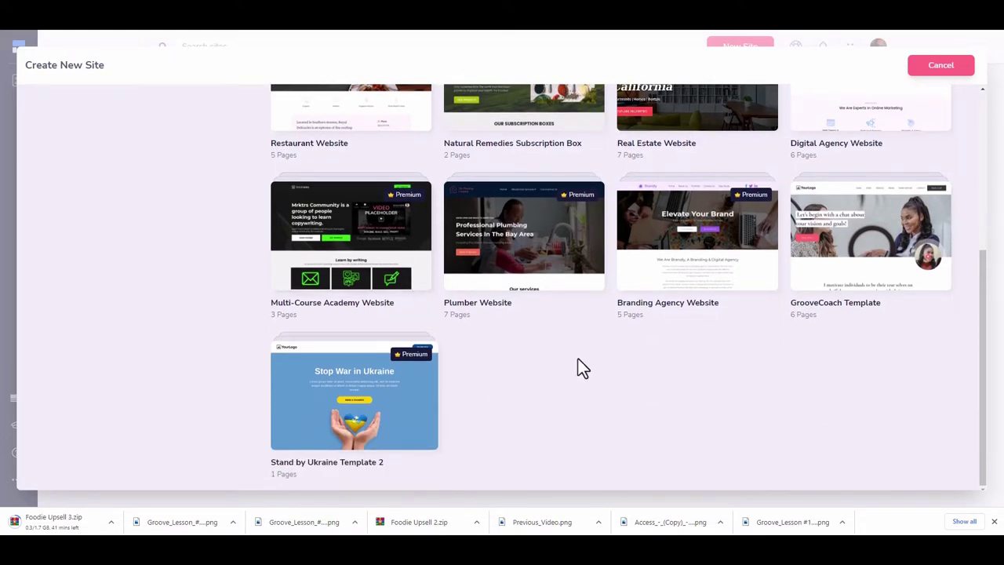
{"action": "scroll", "coordinate": [535, 340], "scroll_direction": "up", "scroll_amount": 4}
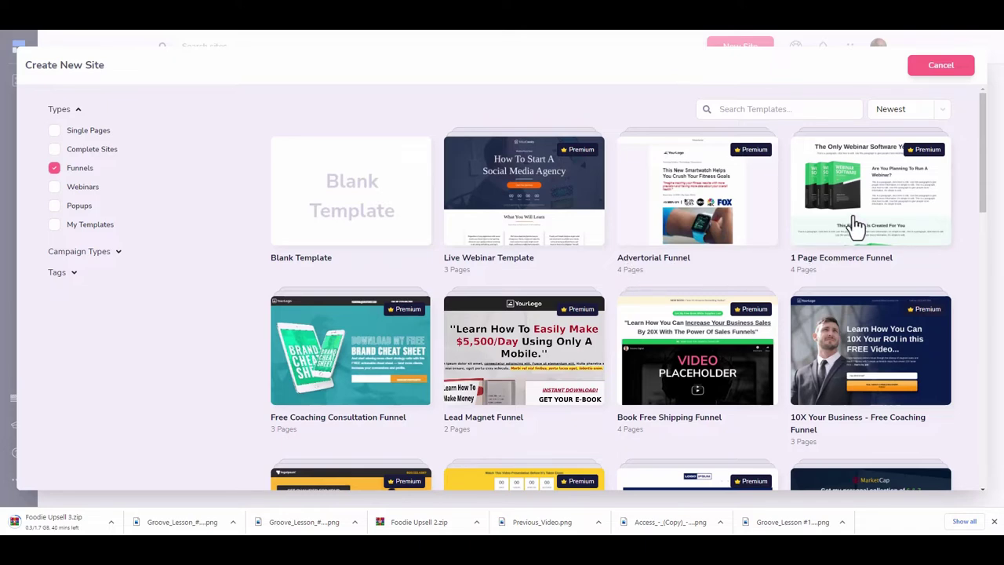
- Browse the templates of the Funnels type from the first row to the last
{"action": "scroll", "coordinate": [852, 224], "scroll_direction": "down", "scroll_amount": 1}
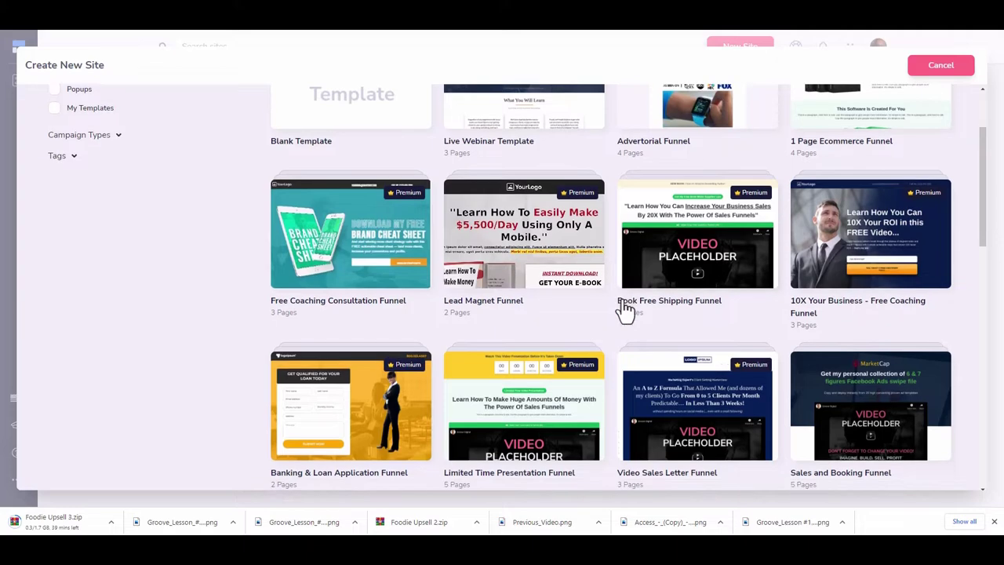
{"action": "scroll", "coordinate": [625, 310], "scroll_direction": "down", "scroll_amount": 3}
{"action": "scroll", "coordinate": [625, 310], "scroll_direction": "down", "scroll_amount": 4}
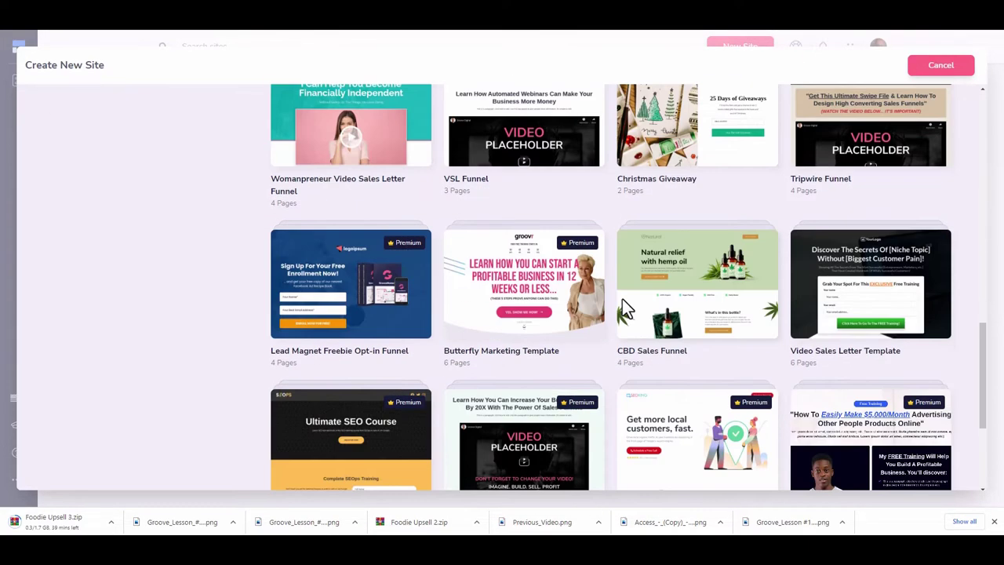
{"action": "scroll", "coordinate": [625, 310], "scroll_direction": "down", "scroll_amount": 1}
{"action": "scroll", "coordinate": [625, 310], "scroll_direction": "down", "scroll_amount": 1}
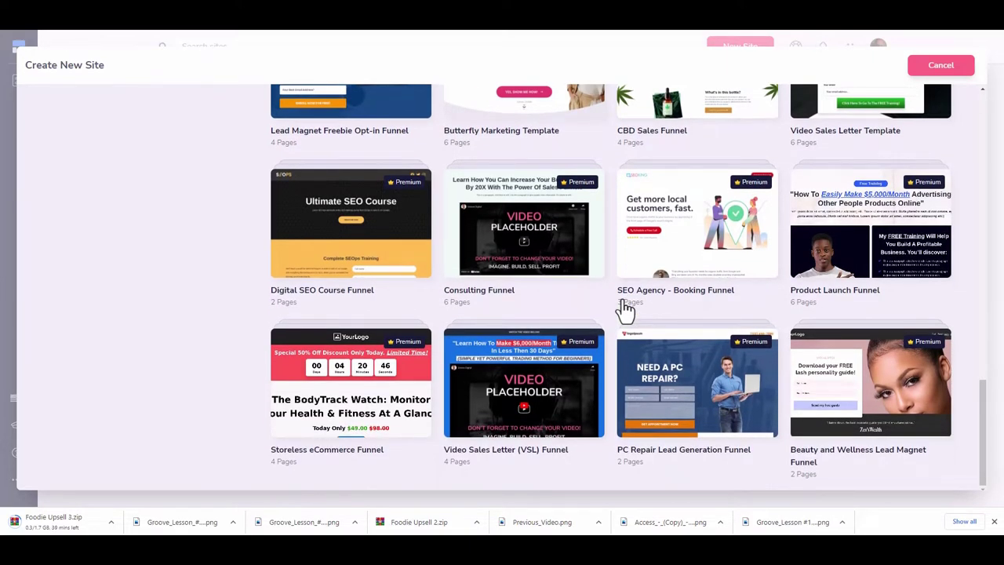
{"action": "scroll", "coordinate": [625, 310], "scroll_direction": "up", "scroll_amount": 7}
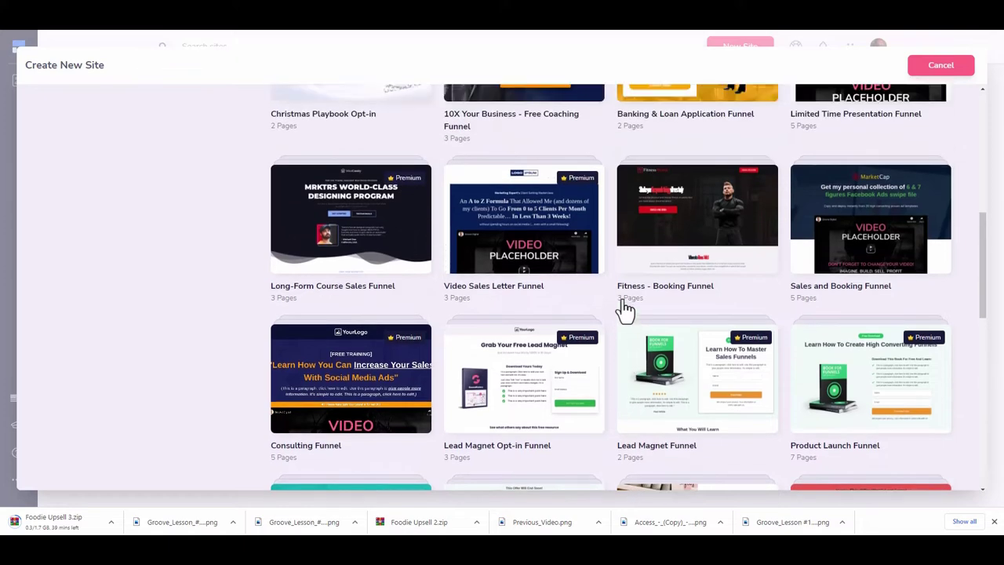
{"action": "scroll", "coordinate": [625, 310], "scroll_direction": "up", "scroll_amount": 3}
{"action": "scroll", "coordinate": [625, 310], "scroll_direction": "up", "scroll_amount": 3}
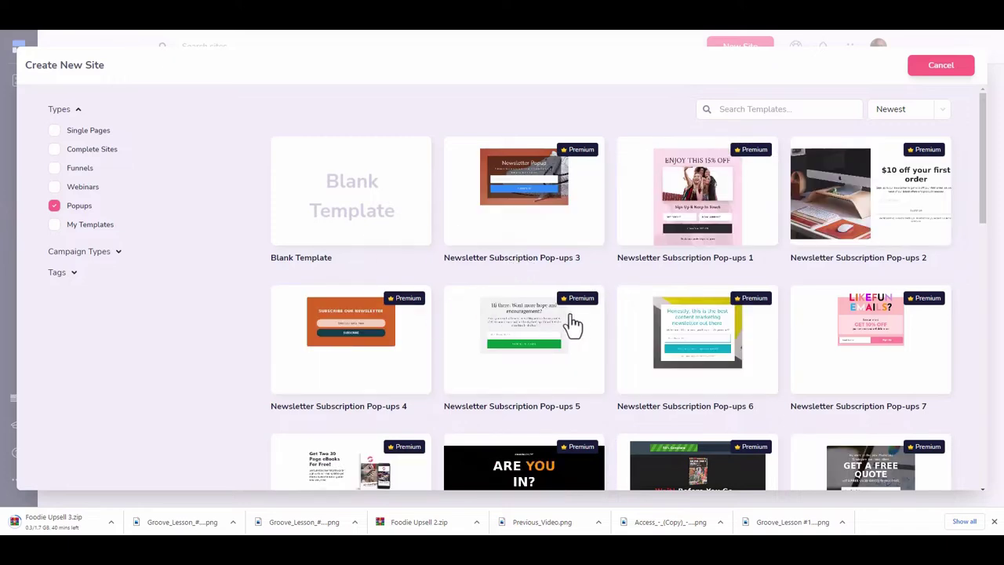
- Browse the Popups templates and the saved templates under My Templates
{"action": "scroll", "coordinate": [567, 325], "scroll_direction": "down", "scroll_amount": 2}
{"action": "scroll", "coordinate": [571, 326], "scroll_direction": "up", "scroll_amount": 2}
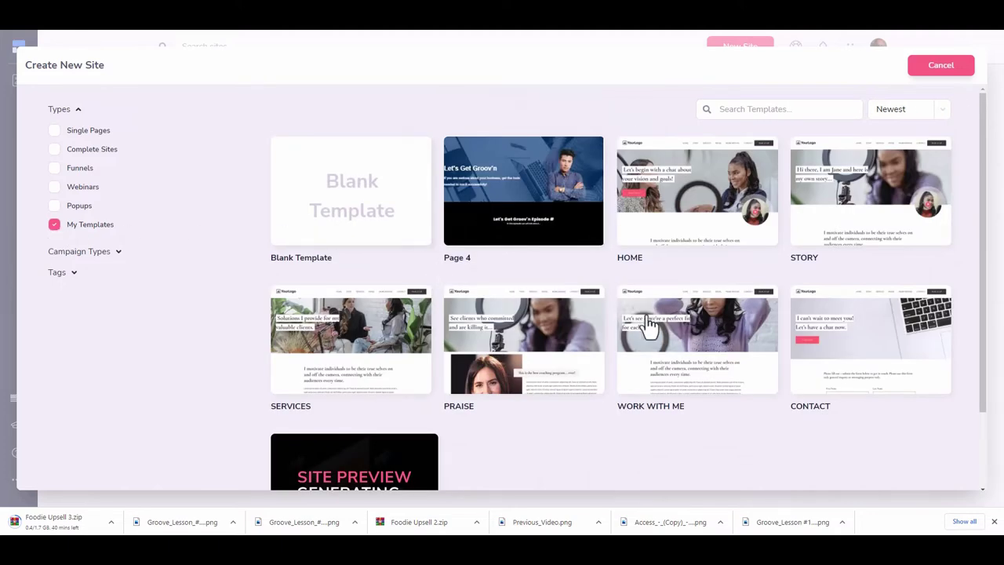
{"action": "scroll", "coordinate": [564, 302], "scroll_direction": "down", "scroll_amount": 1}
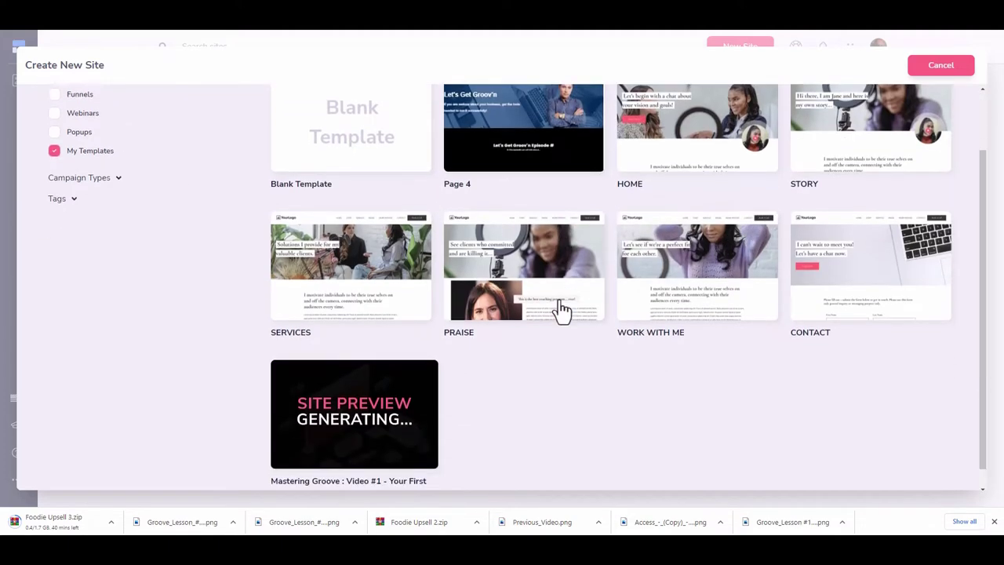
{"action": "scroll", "coordinate": [562, 310], "scroll_direction": "down", "scroll_amount": 1}
{"action": "scroll", "coordinate": [561, 309], "scroll_direction": "up", "scroll_amount": 1}
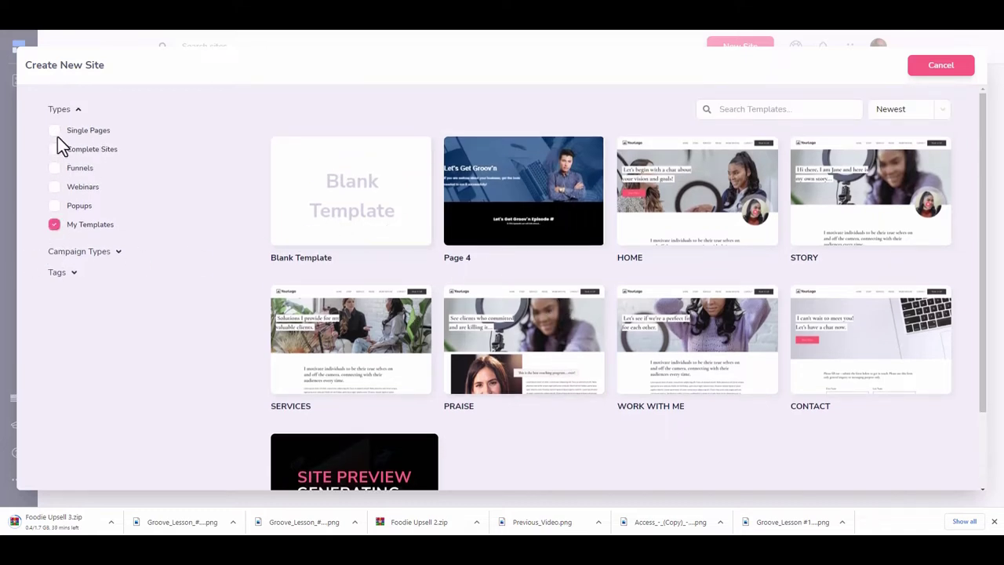
- Filter the Single Pages templates by the Agency campaign type
{"action": "left_click", "coordinate": [120, 252]}
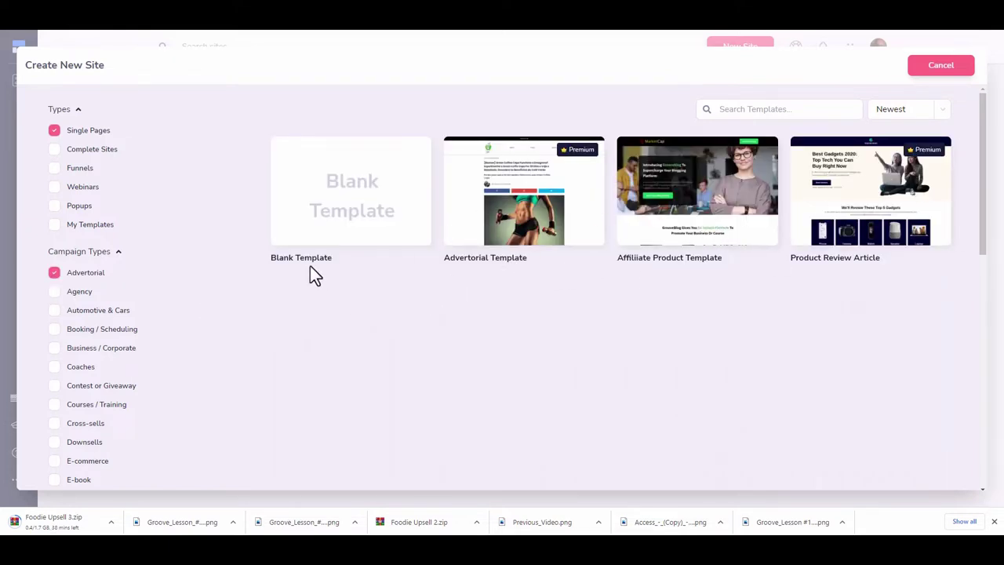
{"action": "left_click", "coordinate": [54, 292]}
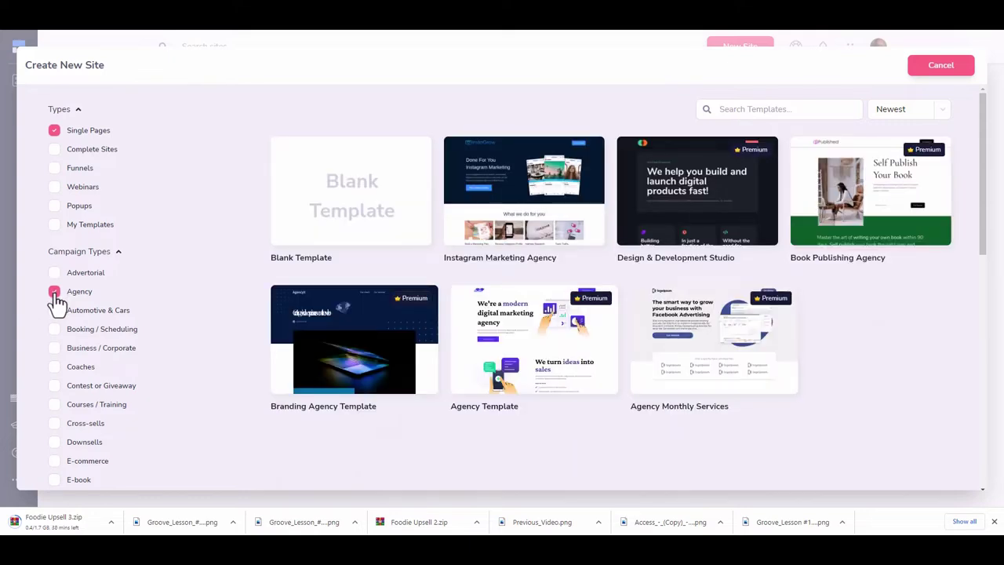
- Filter the Single Pages templates by the Booking / Scheduling, Business / Corporate and Coaches campaign types, one after another
{"action": "left_click", "coordinate": [55, 312]}
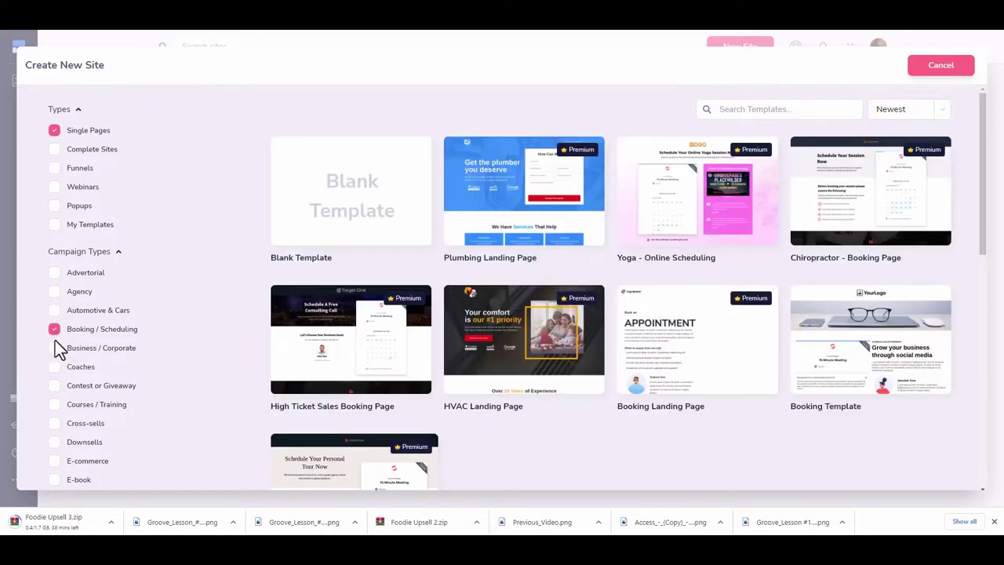
{"action": "left_click", "coordinate": [55, 347]}
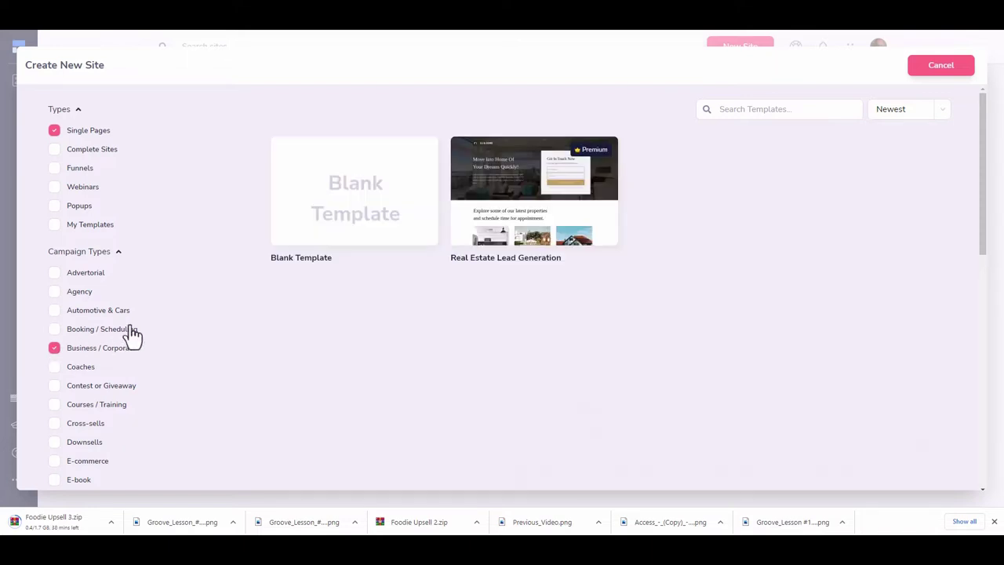
{"action": "scroll", "coordinate": [133, 336], "scroll_direction": "down", "scroll_amount": 2}
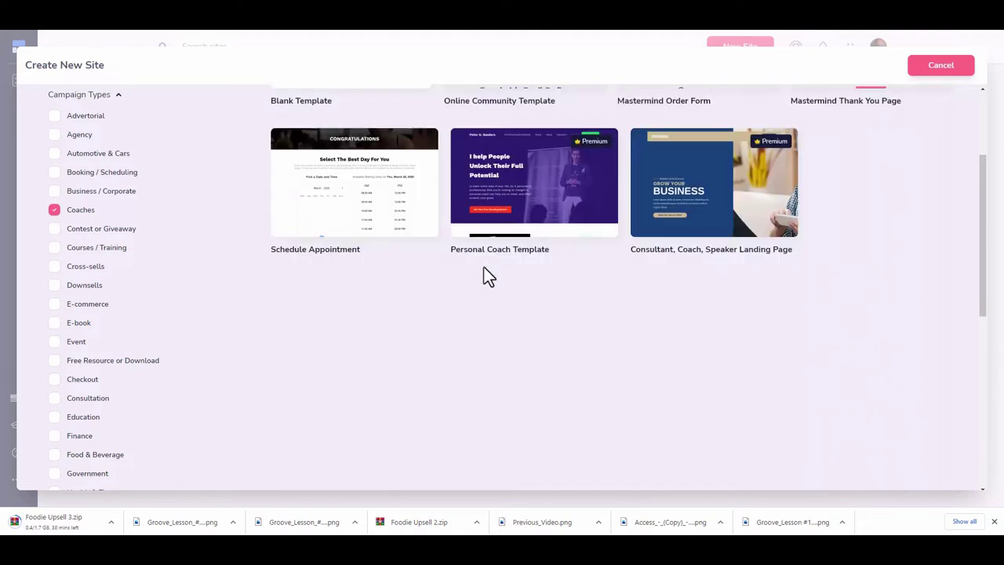
{"action": "scroll", "coordinate": [484, 268], "scroll_direction": "up", "scroll_amount": 2}
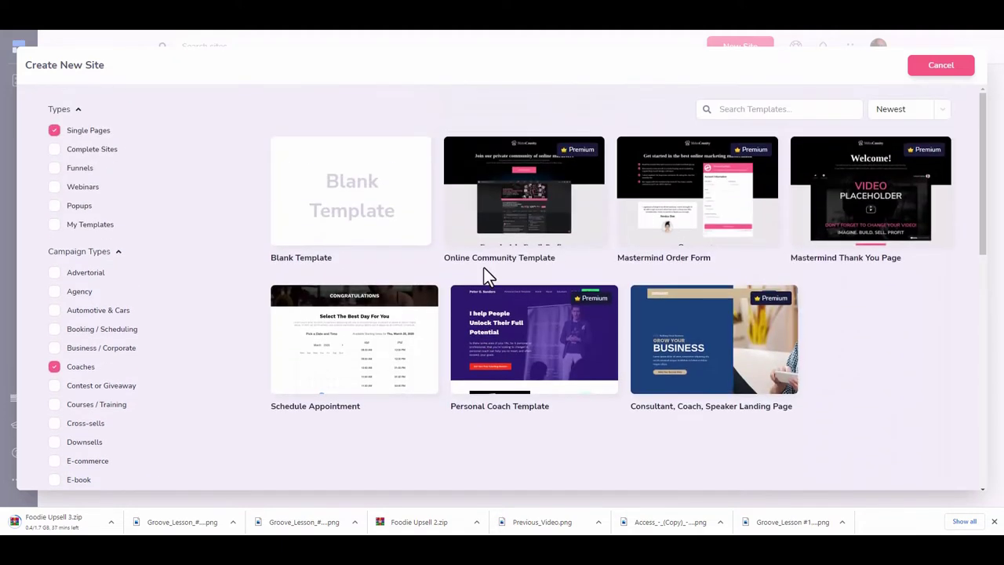
- Look through the full list of campaign types and collapse that filter group
{"action": "scroll", "coordinate": [484, 268], "scroll_direction": "down", "scroll_amount": 1}
{"action": "scroll", "coordinate": [112, 325], "scroll_direction": "down", "scroll_amount": 4}
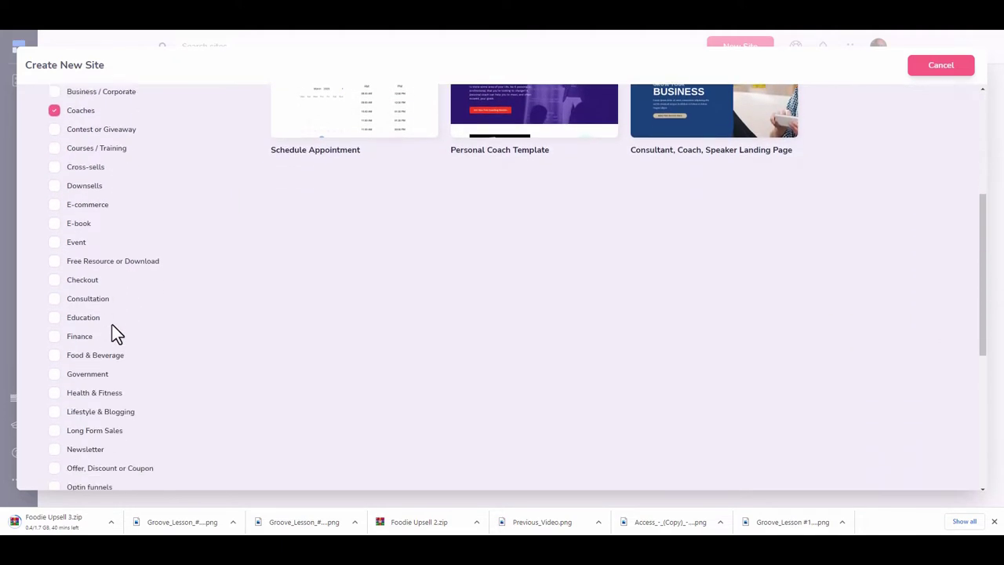
{"action": "scroll", "coordinate": [113, 329], "scroll_direction": "down", "scroll_amount": 3}
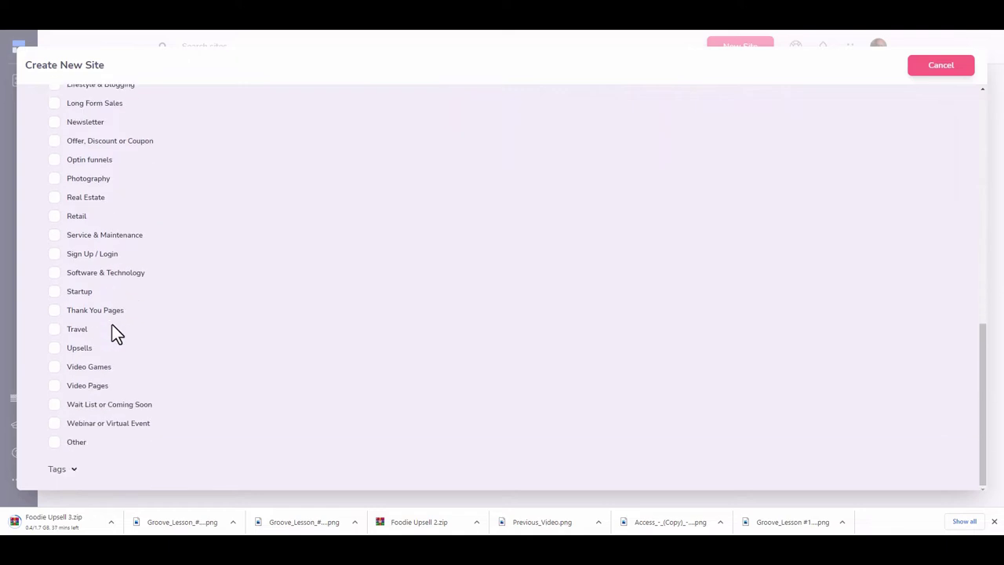
{"action": "scroll", "coordinate": [113, 291], "scroll_direction": "up", "scroll_amount": 7}
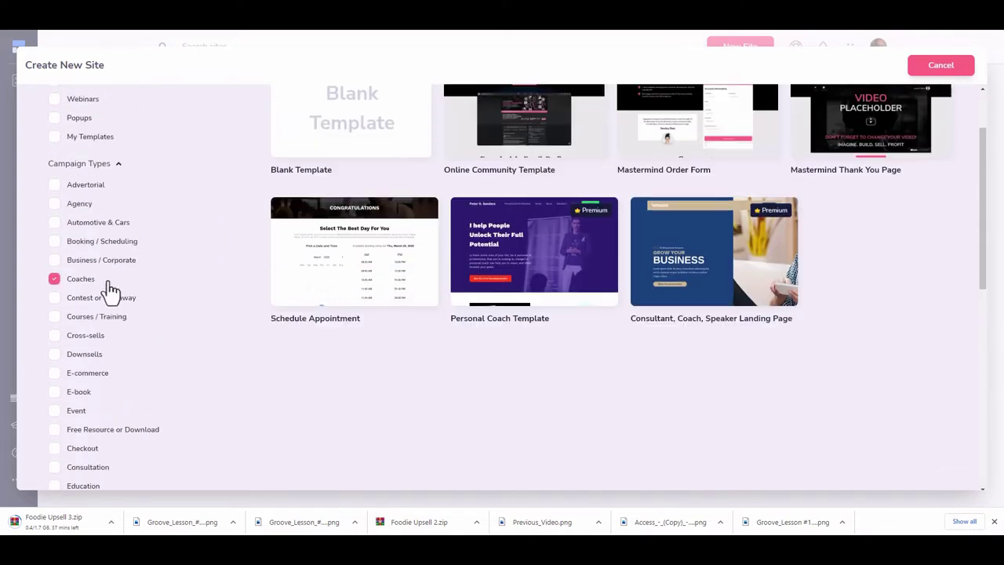
{"action": "left_click", "coordinate": [98, 192]}
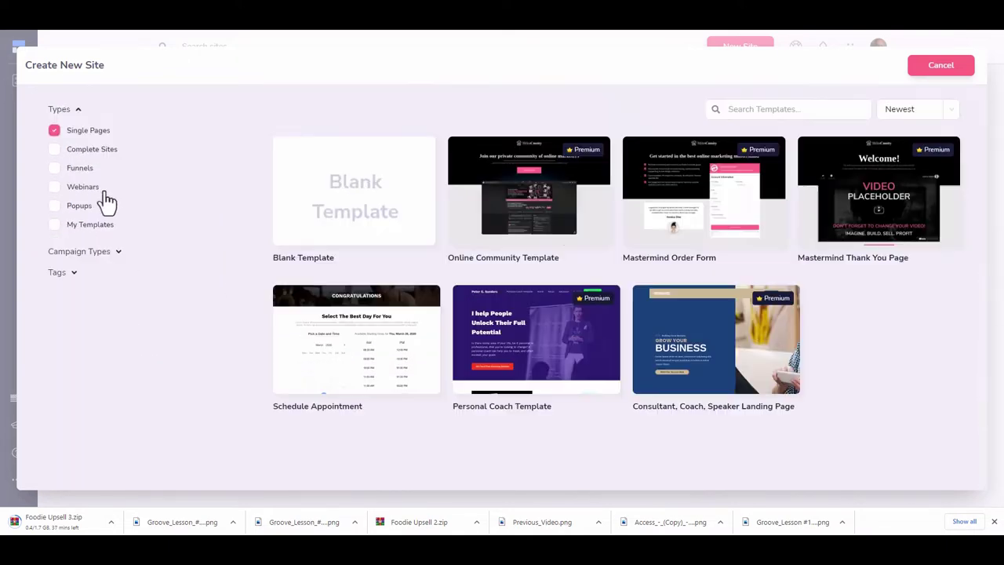
- Expand the template tags, try the Real Estate and Restaurant tag filters, and clear both
{"action": "left_click", "coordinate": [60, 276]}
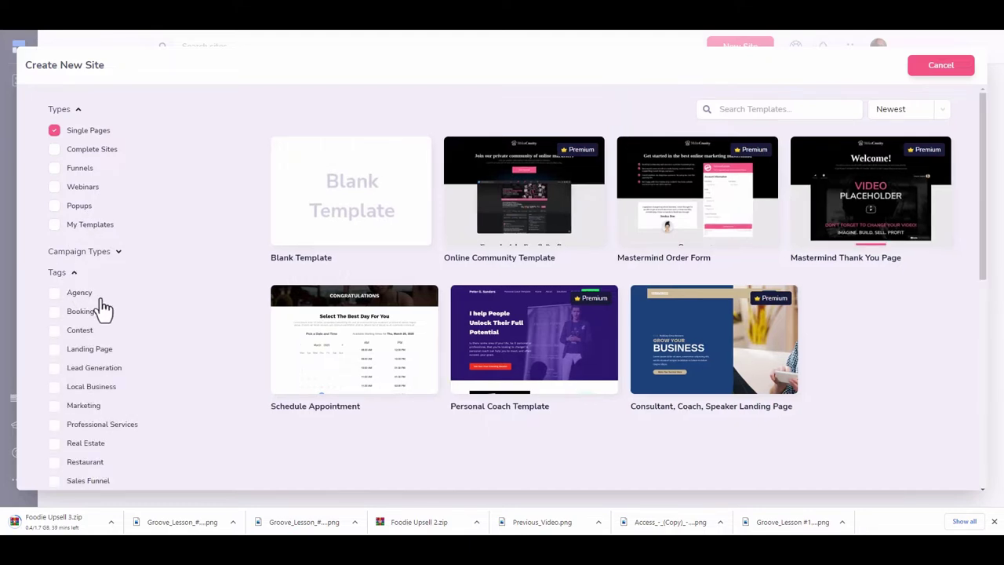
{"action": "scroll", "coordinate": [104, 313], "scroll_direction": "down", "scroll_amount": 2}
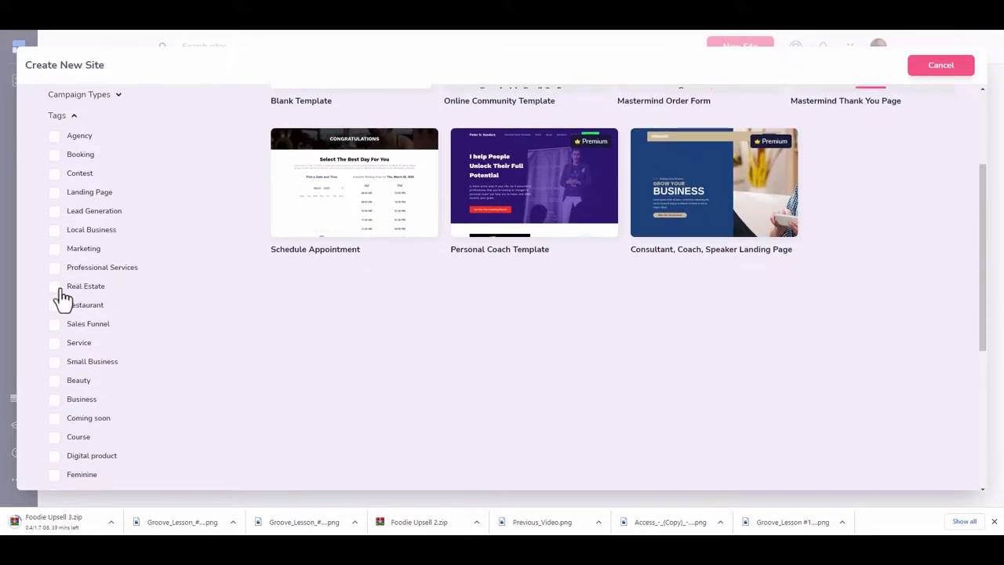
{"action": "left_click", "coordinate": [55, 287]}
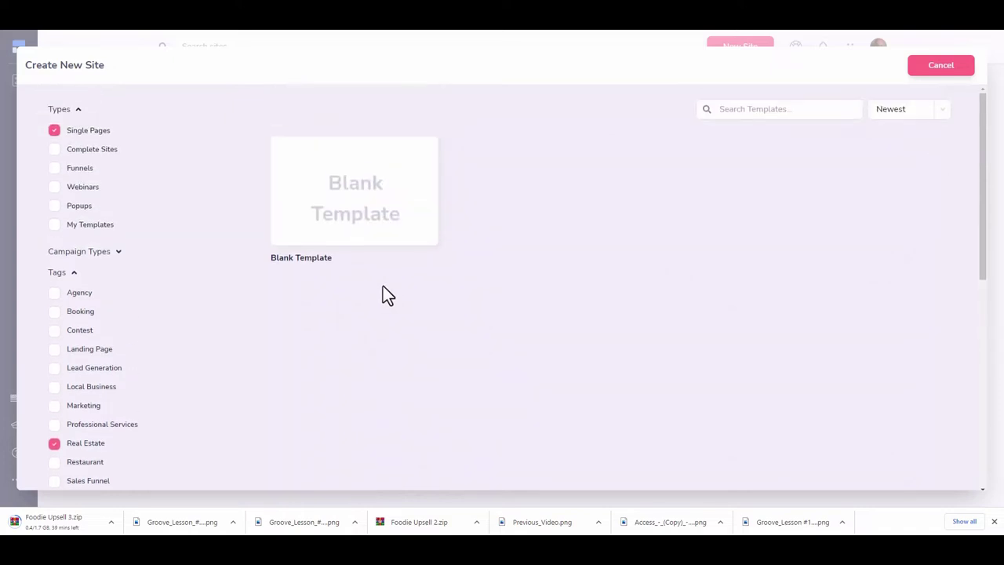
{"action": "scroll", "coordinate": [383, 286], "scroll_direction": "down", "scroll_amount": 2}
{"action": "left_click", "coordinate": [85, 307]}
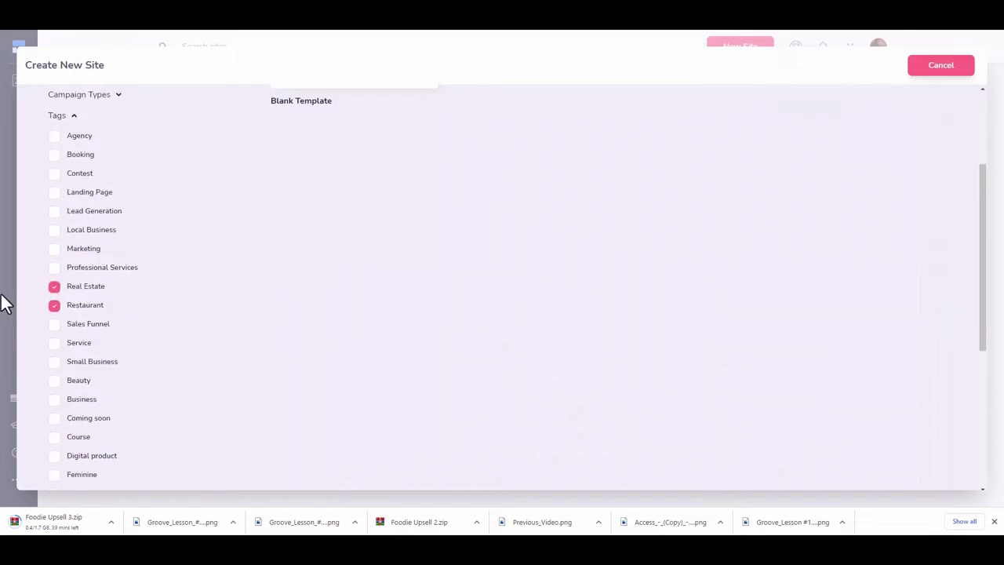
{"action": "left_click", "coordinate": [54, 306]}
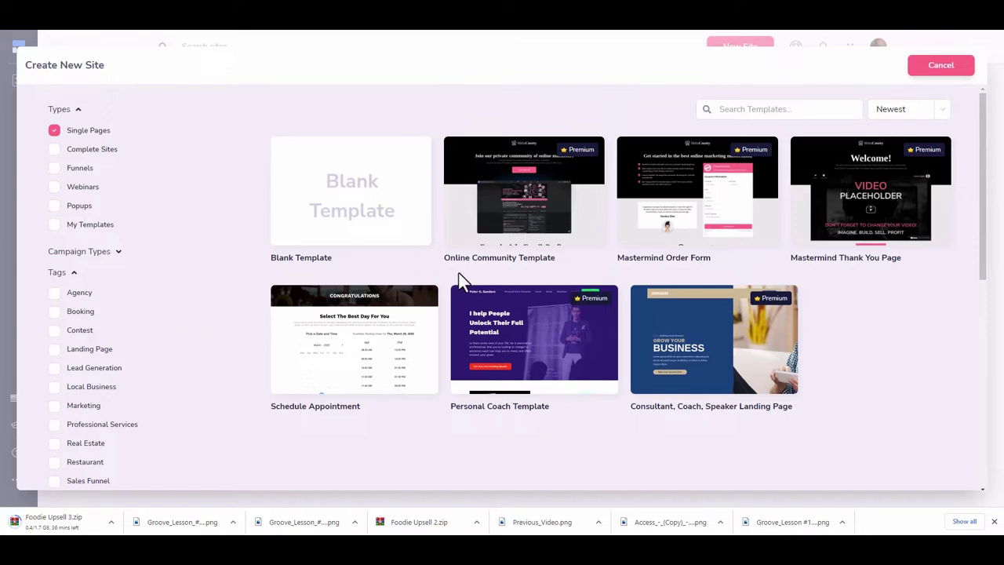
- Filter the templates to Complete Sites and open the Vegan Food Delivery template's details
{"action": "scroll", "coordinate": [539, 234], "scroll_direction": "down", "scroll_amount": 5}
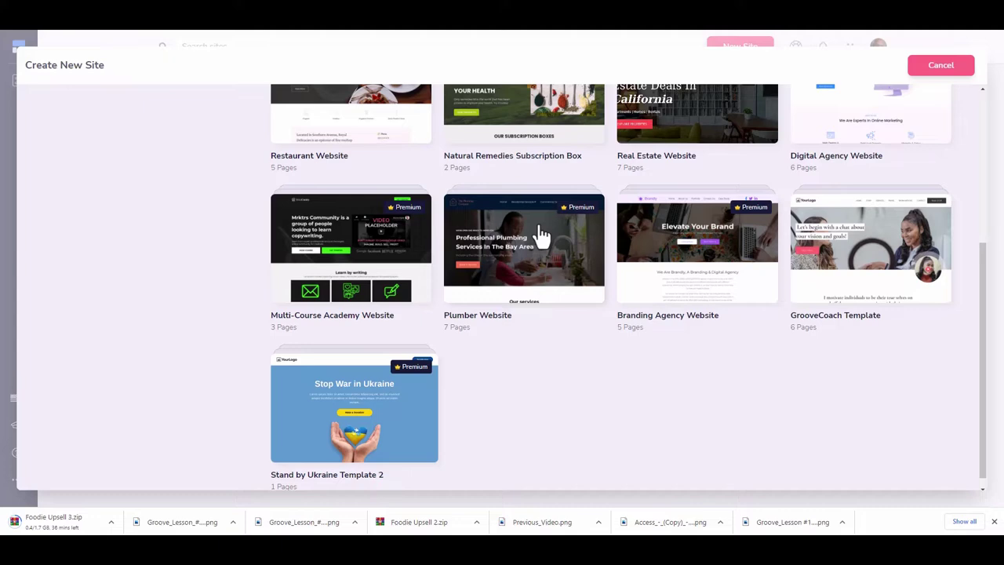
{"action": "scroll", "coordinate": [539, 233], "scroll_direction": "down", "scroll_amount": 1}
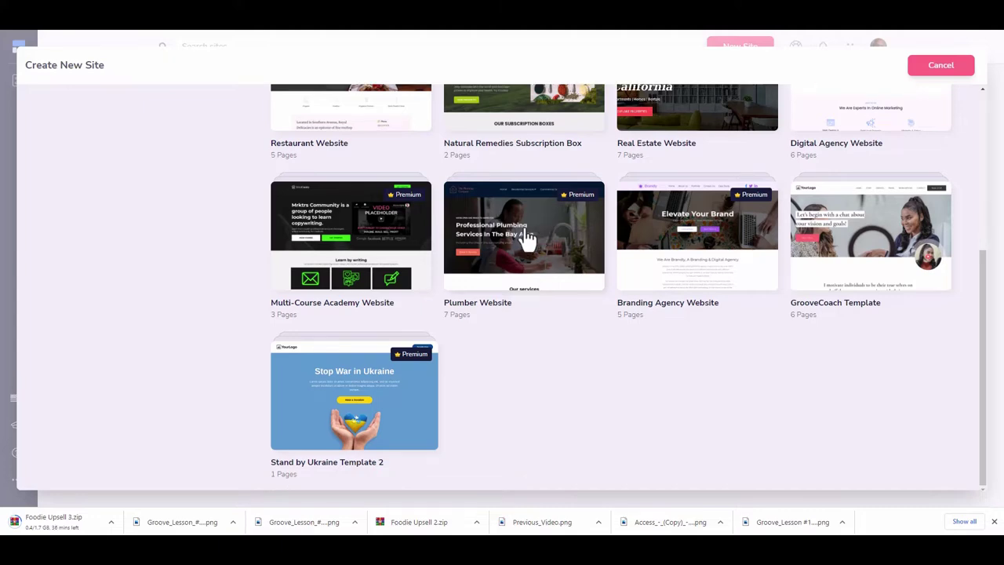
{"action": "scroll", "coordinate": [527, 239], "scroll_direction": "up", "scroll_amount": 4}
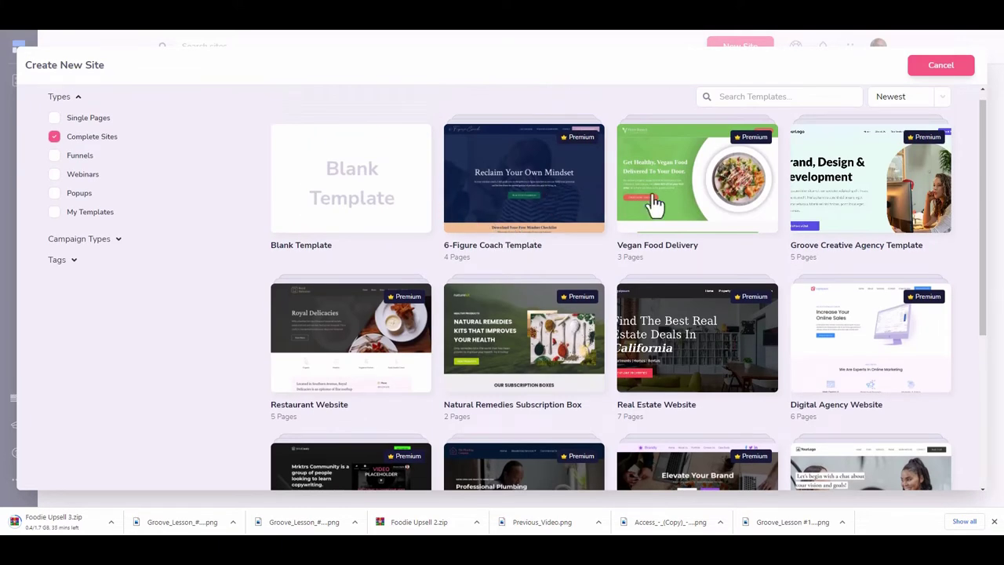
{"action": "left_click", "coordinate": [697, 188]}
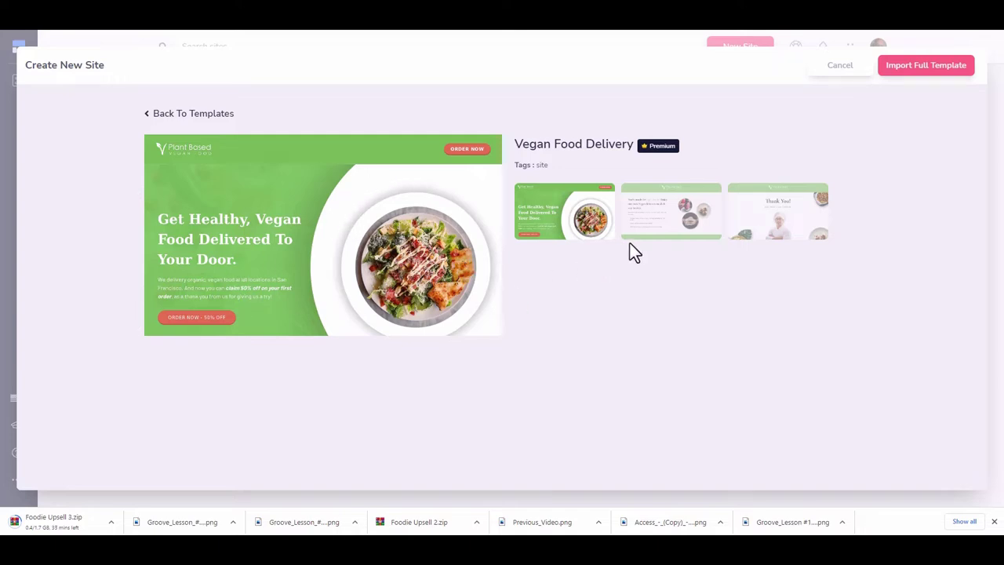
- Preview the individual pages of the Vegan Food Delivery template, including the meal plan page and the Thank You page
{"action": "left_click", "coordinate": [655, 217]}
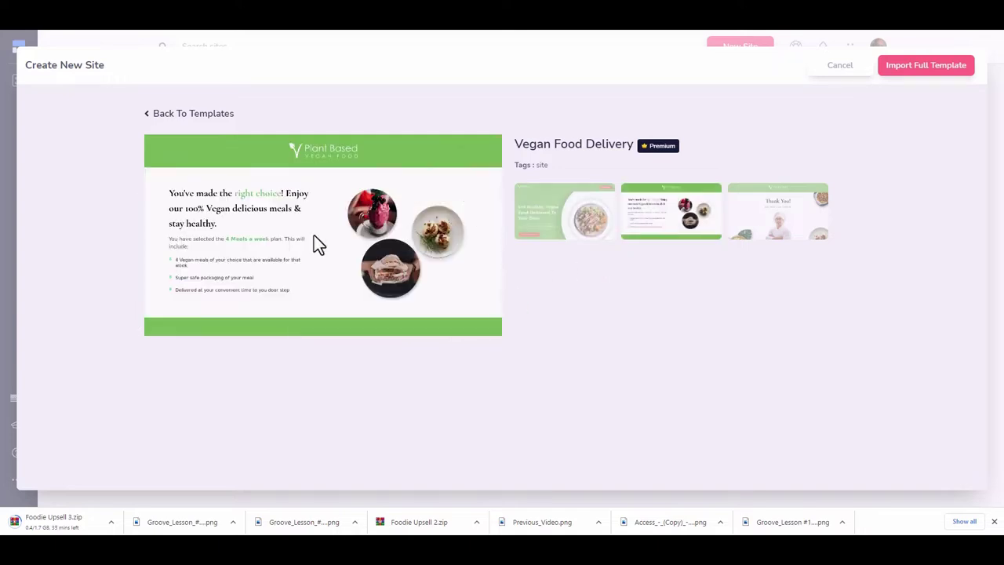
{"action": "left_click", "coordinate": [763, 224]}
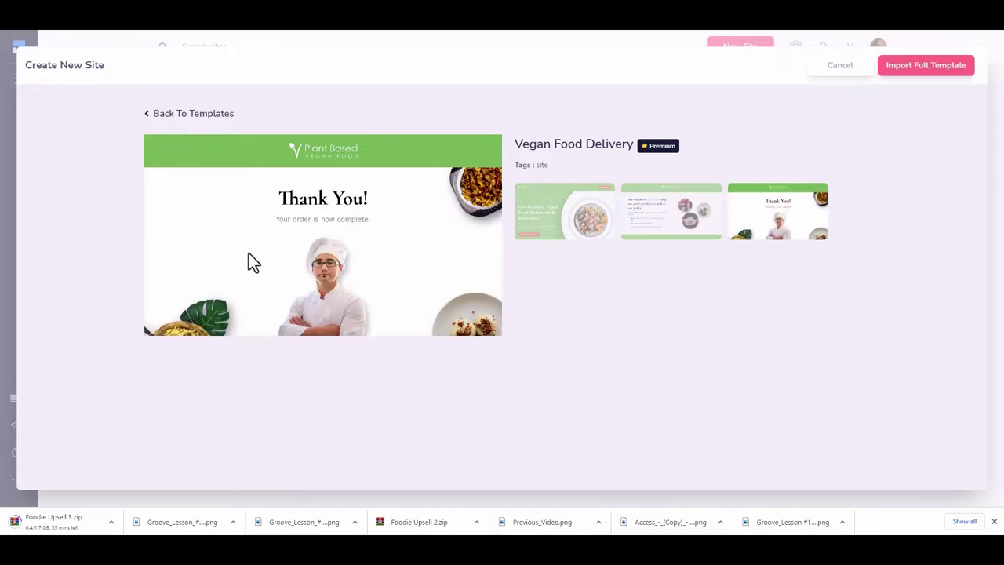
{"action": "left_click", "coordinate": [582, 243]}
{"action": "left_click", "coordinate": [665, 225]}
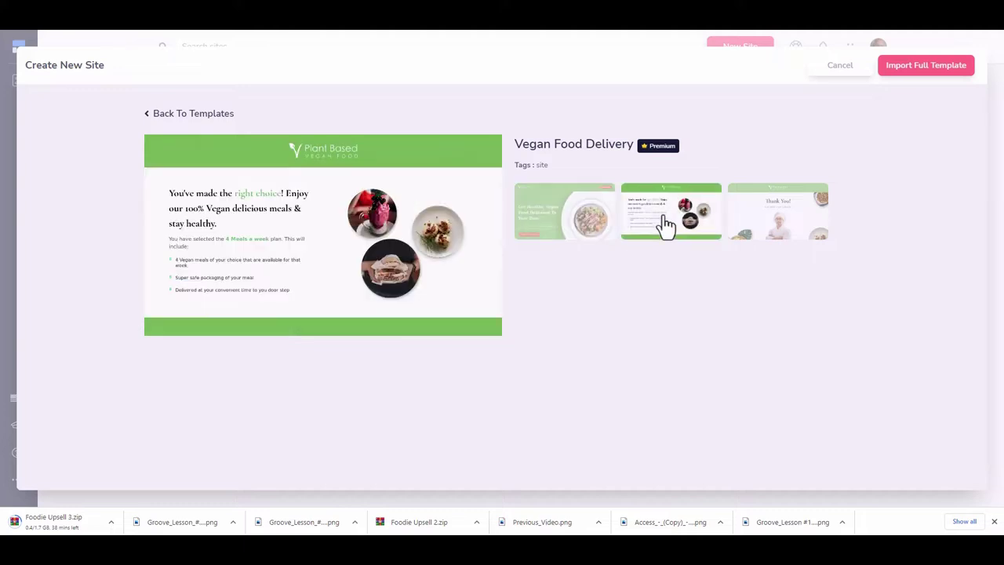
{"action": "left_click", "coordinate": [737, 225]}
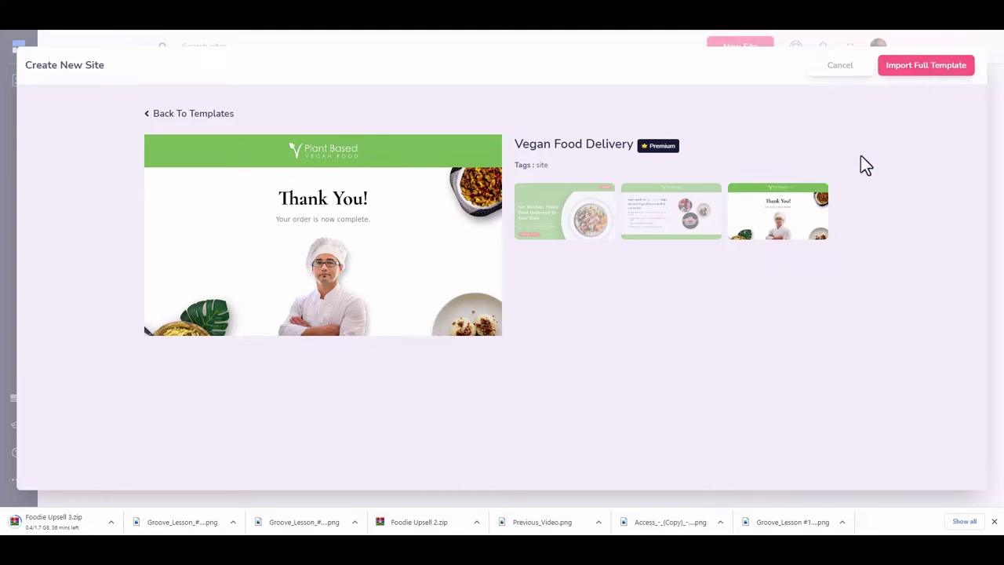
- Import the full Vegan Food Delivery template as a new site named Vegan Power and start building it
{"action": "left_click", "coordinate": [934, 76]}
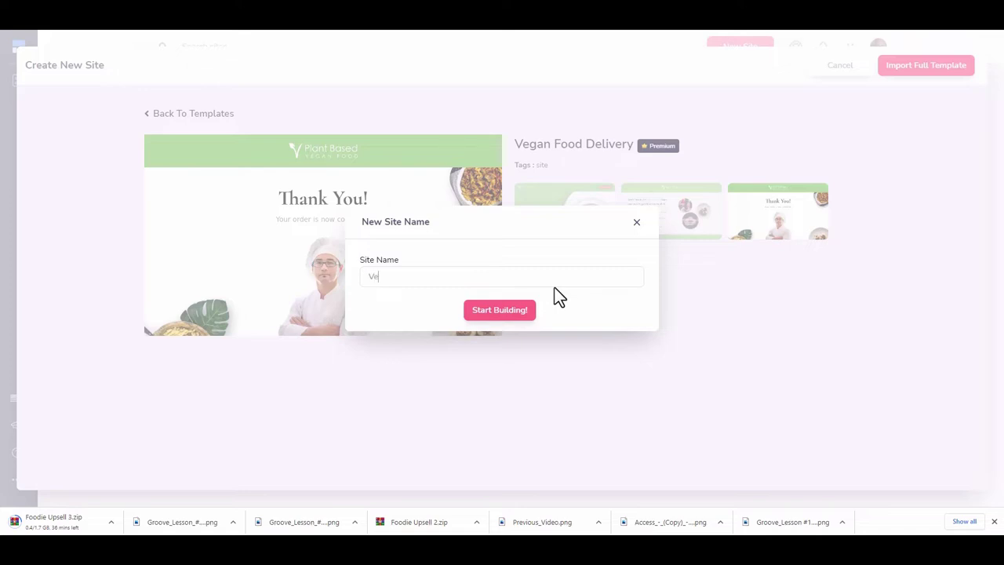
{"action": "type", "text": "gan POower"}
{"action": "left_click", "coordinate": [506, 313]}
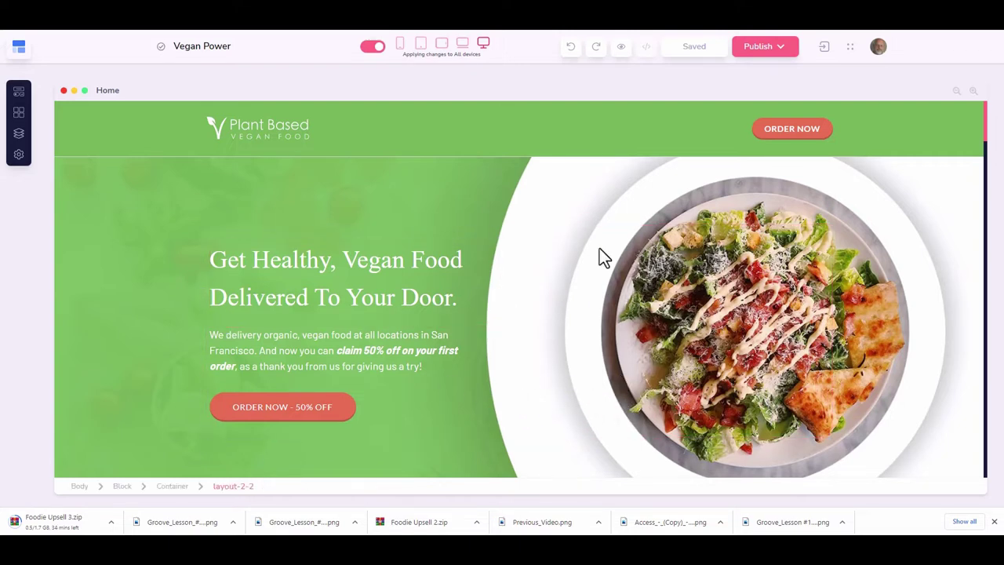
- Inspect the Home page's hero block, the Plant Based logo in the header and the editable site name
{"action": "left_click", "coordinate": [353, 217]}
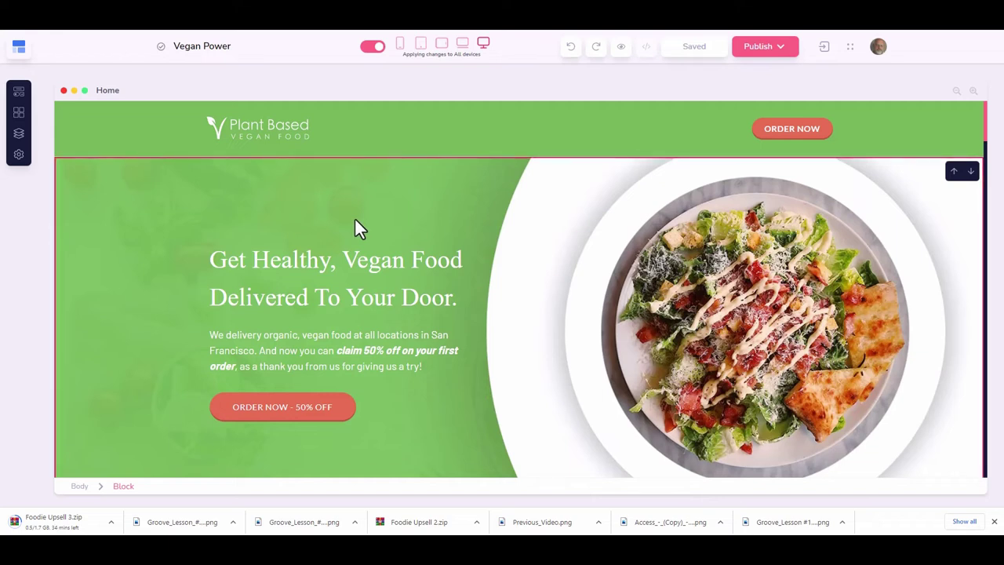
{"action": "left_click", "coordinate": [259, 127]}
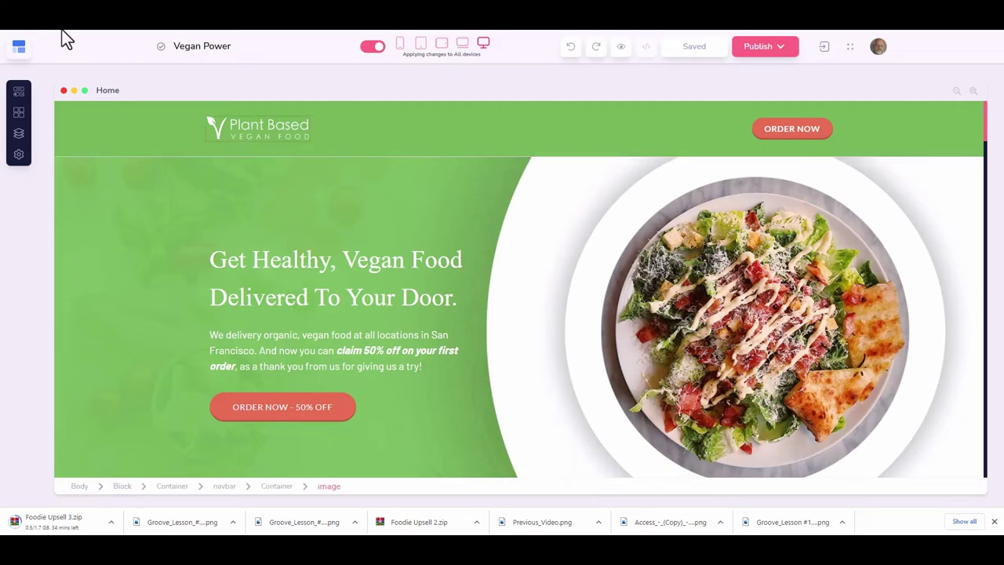
{"action": "left_click", "coordinate": [209, 48]}
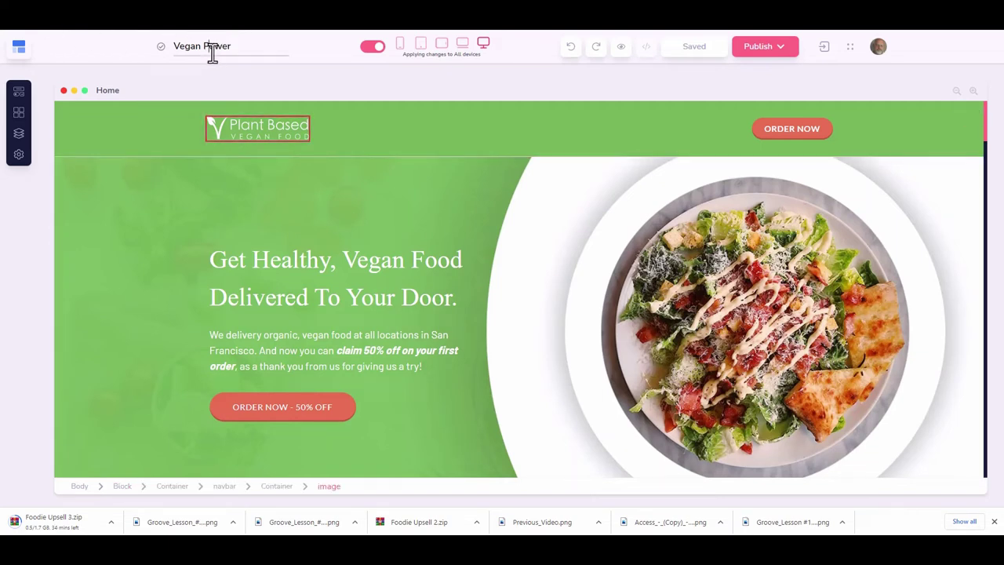
{"action": "left_click", "coordinate": [247, 49]}
- Preview the Home page in the mobile, portrait tablet, landscape tablet, laptop and desktop sizes
{"action": "left_click", "coordinate": [399, 48]}
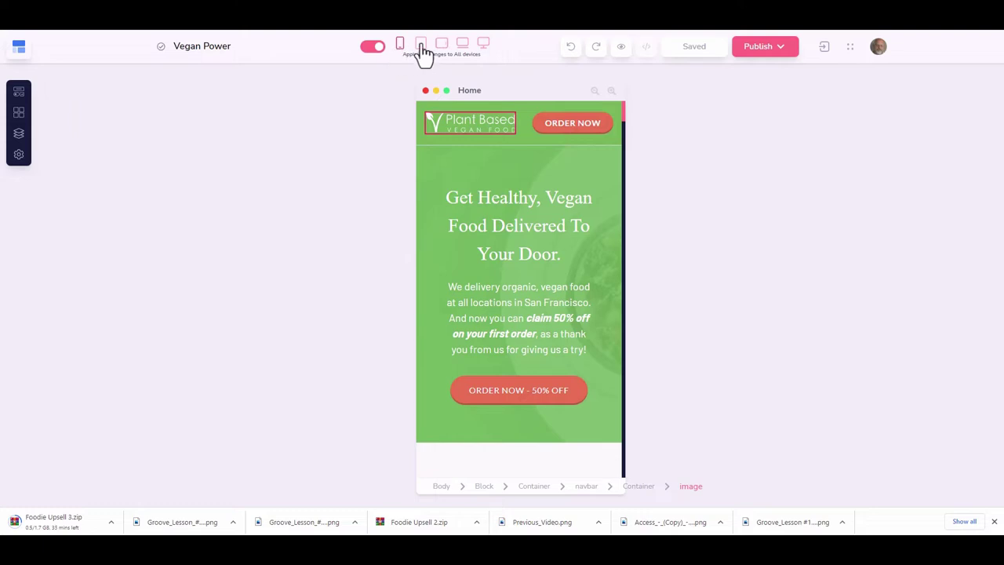
{"action": "left_click", "coordinate": [421, 47]}
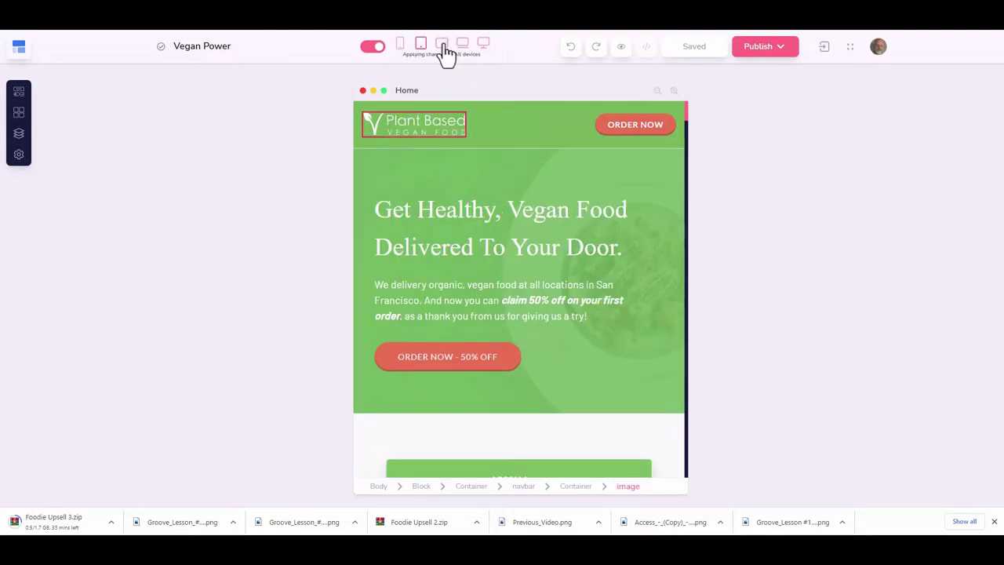
{"action": "left_click", "coordinate": [441, 45]}
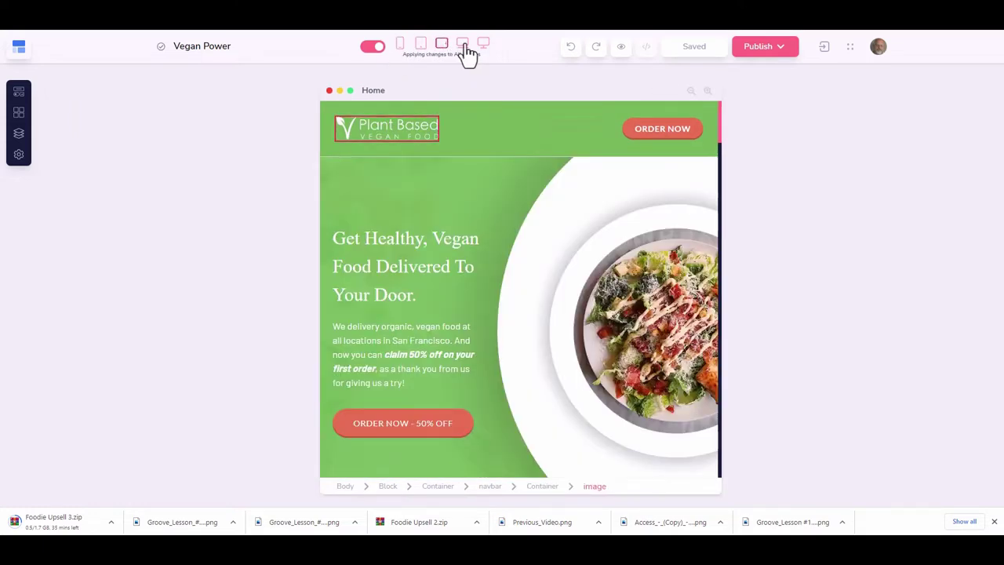
{"action": "left_click", "coordinate": [464, 49]}
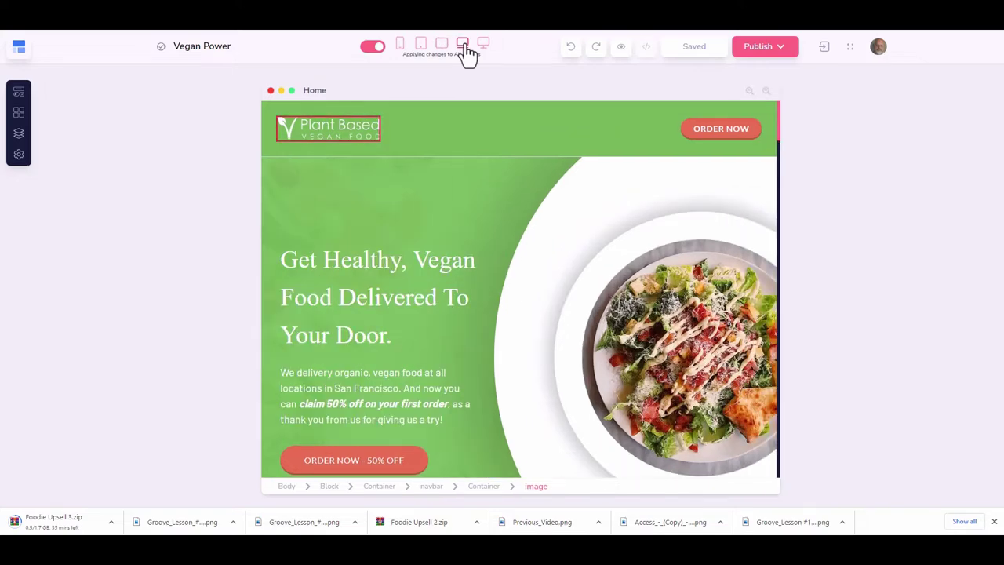
{"action": "left_click", "coordinate": [483, 45]}
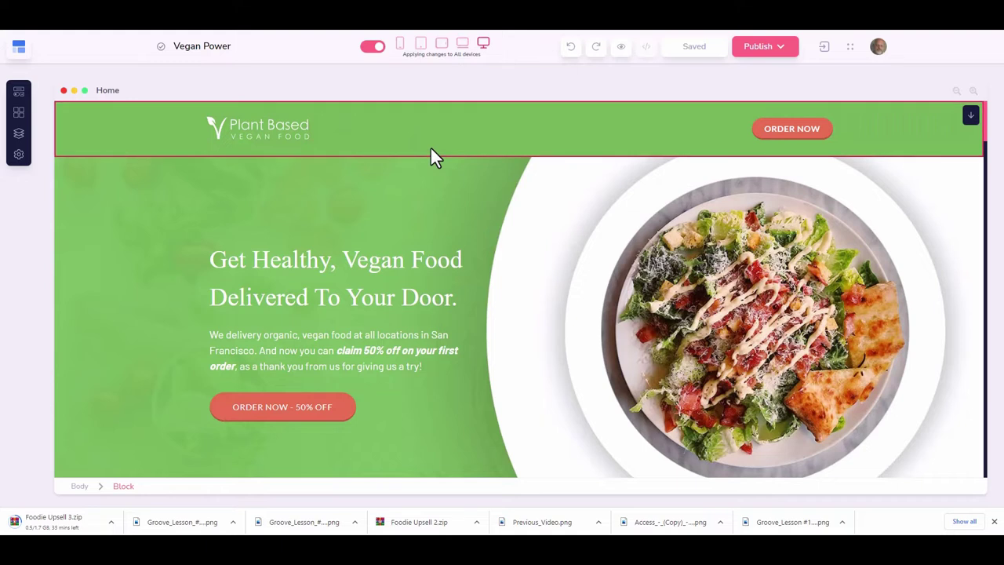
- Turn off applying changes to all devices, check the tablet, laptop, desktop and mobile modes, and turn it back on
{"action": "left_click", "coordinate": [373, 49]}
{"action": "left_click", "coordinate": [421, 47]}
{"action": "left_click", "coordinate": [462, 47]}
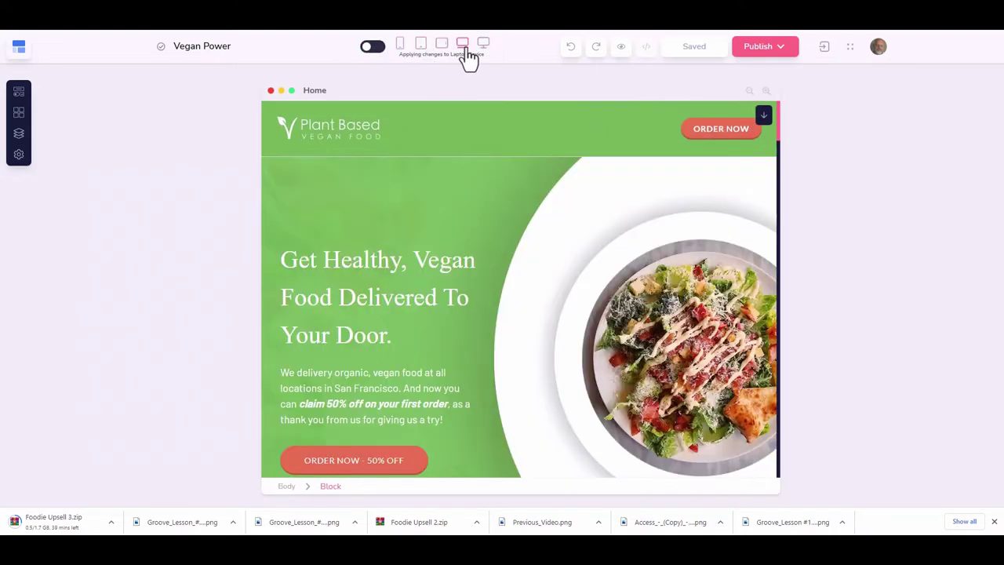
{"action": "left_click", "coordinate": [484, 45]}
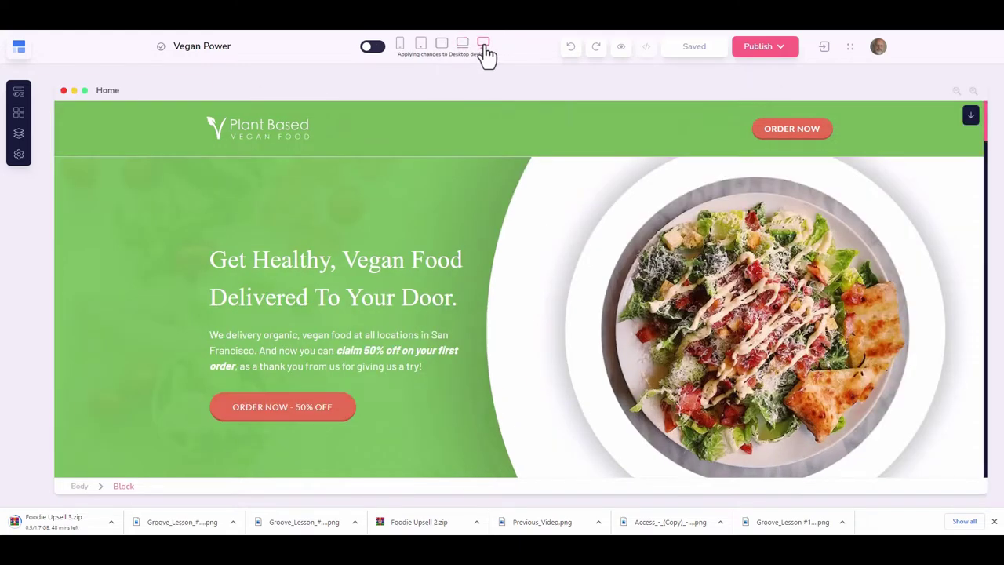
{"action": "left_click", "coordinate": [421, 46]}
{"action": "left_click", "coordinate": [400, 45]}
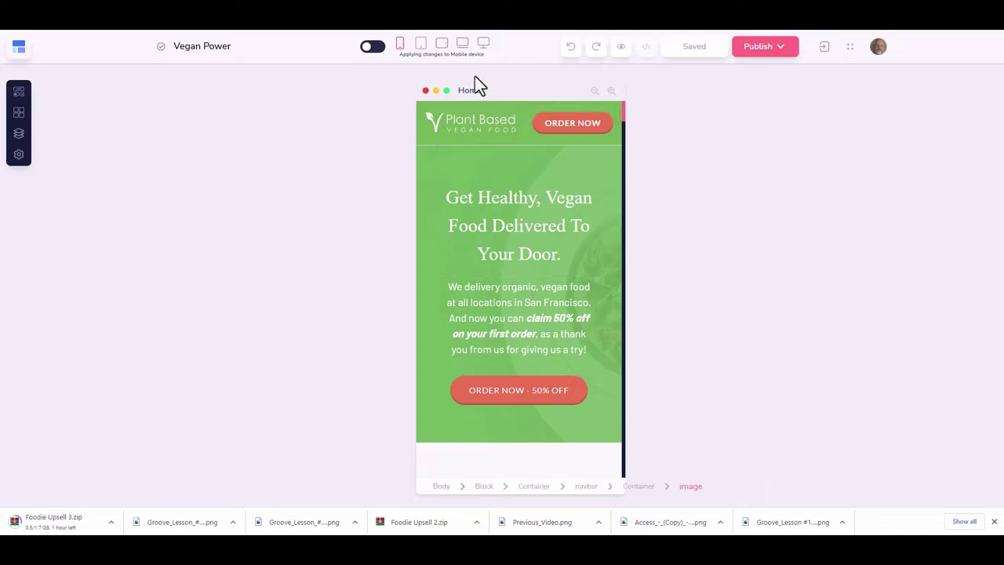
{"action": "left_click", "coordinate": [370, 48]}
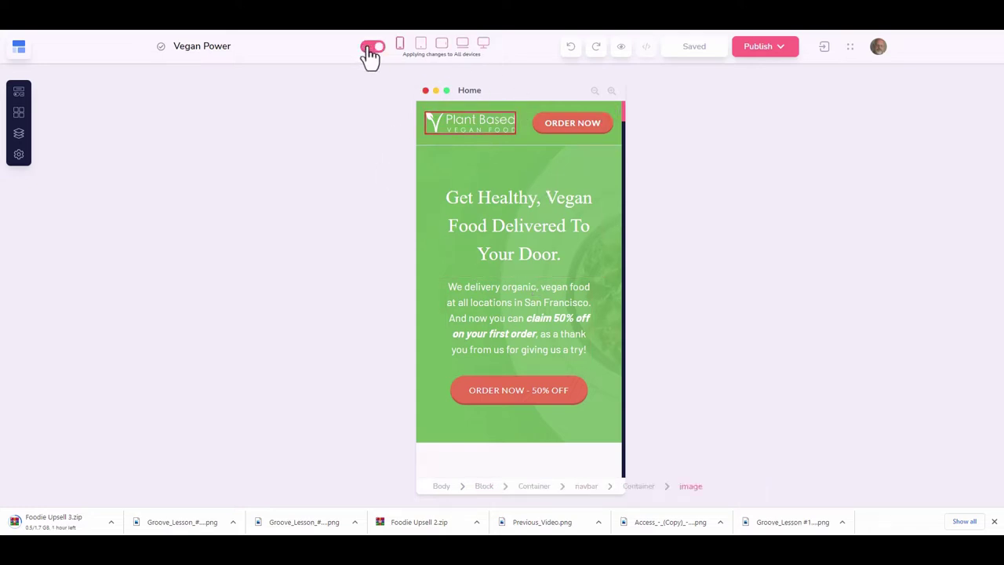
- Return the Home page to the desktop size and inspect the hero heading, its surrounding block and the sections below
{"action": "left_click", "coordinate": [485, 45]}
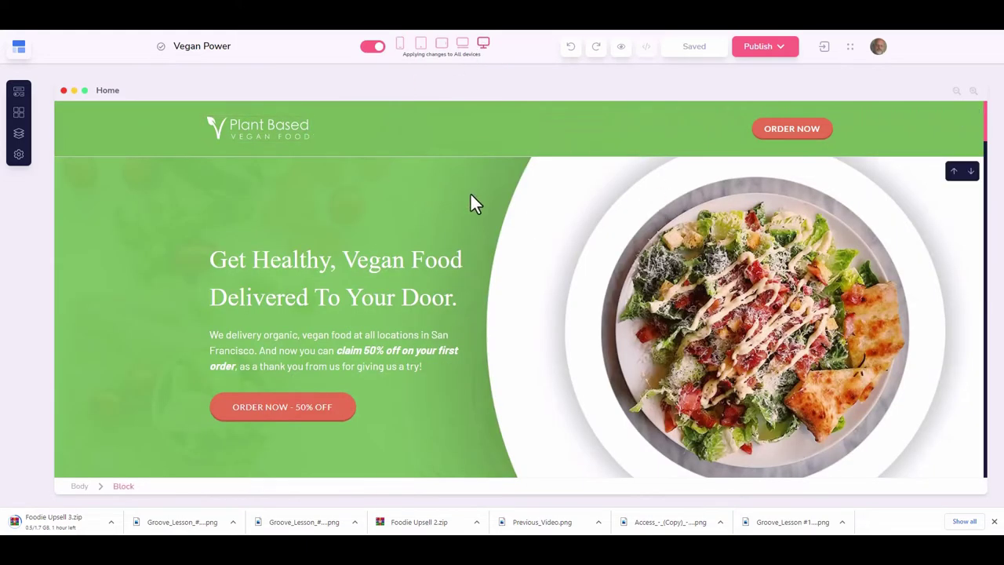
{"action": "left_click", "coordinate": [465, 243]}
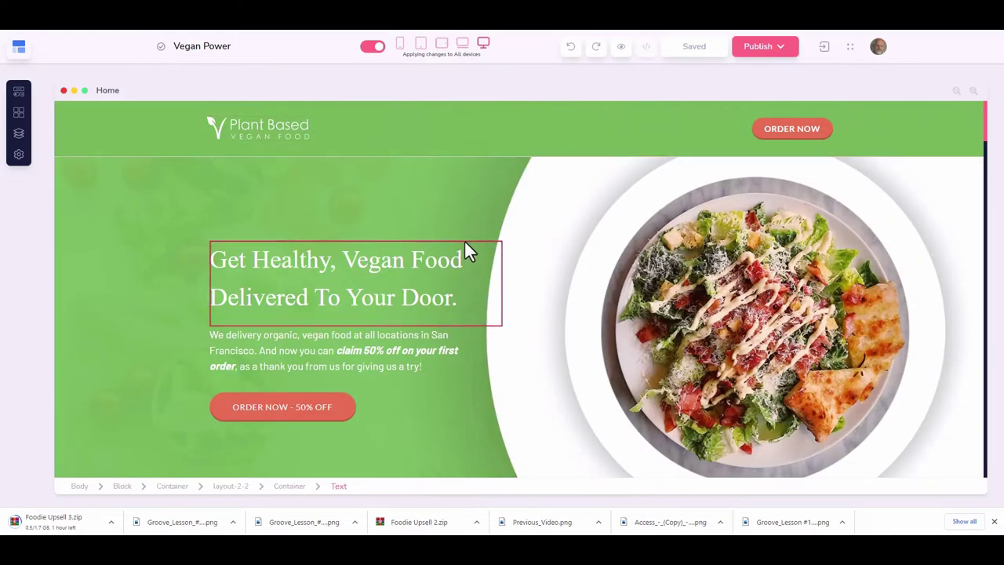
{"action": "left_click", "coordinate": [383, 190]}
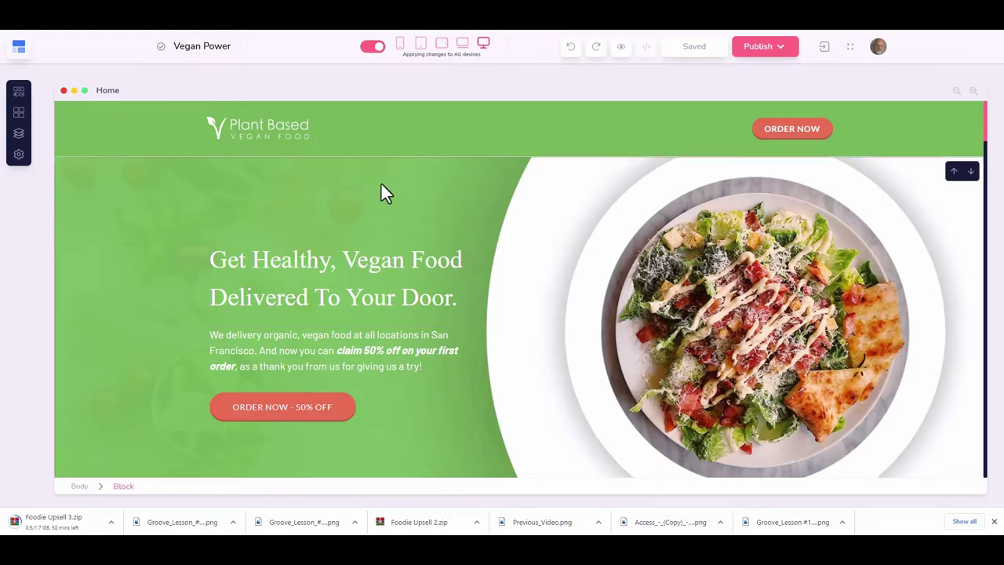
{"action": "scroll", "coordinate": [656, 187], "scroll_direction": "down", "scroll_amount": 1}
{"action": "scroll", "coordinate": [656, 187], "scroll_direction": "down", "scroll_amount": 2}
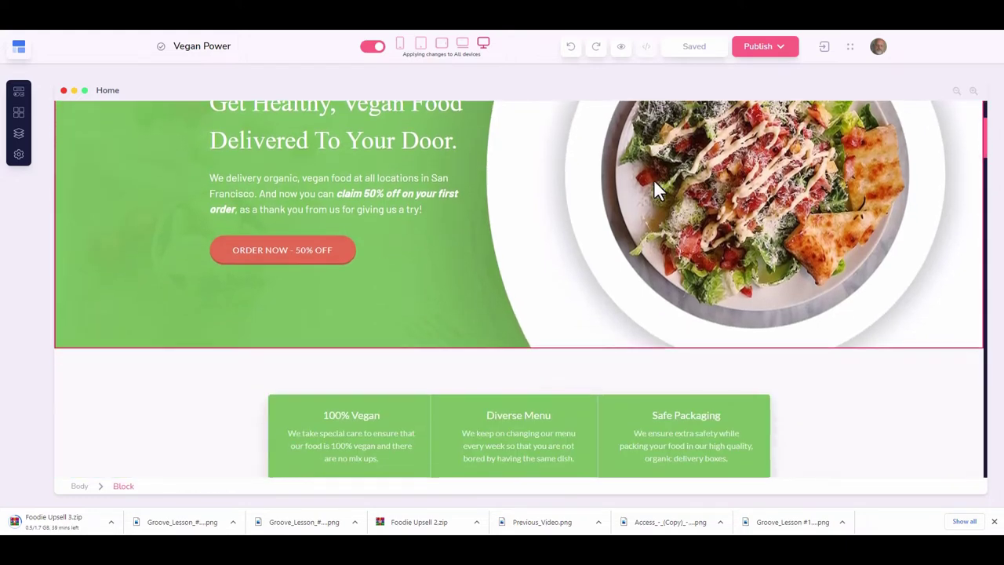
{"action": "scroll", "coordinate": [656, 187], "scroll_direction": "down", "scroll_amount": 2}
{"action": "scroll", "coordinate": [654, 181], "scroll_direction": "up", "scroll_amount": 4}
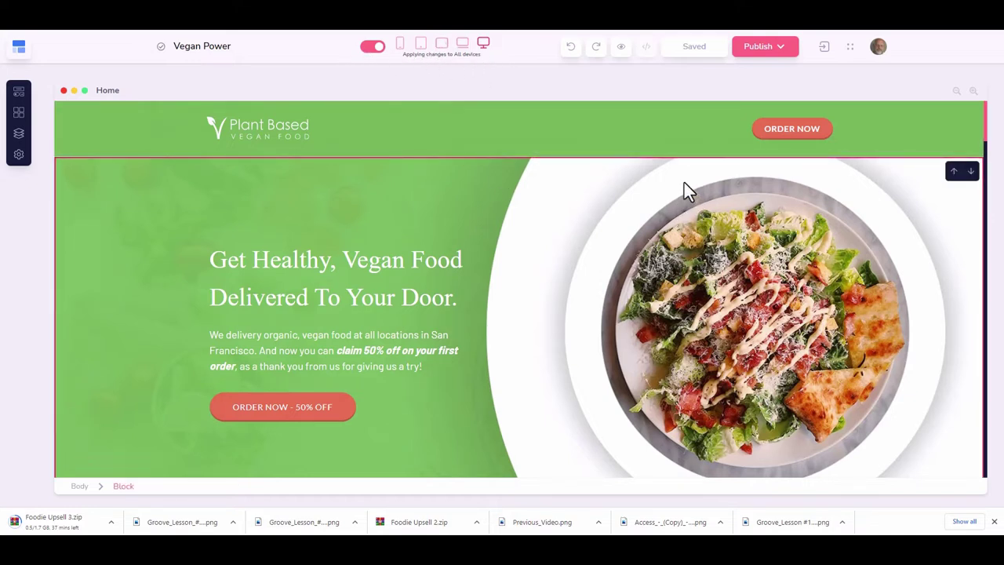
- Preview the current page in full, review its sections down to the featured dishes, and return to the editor
{"action": "left_click", "coordinate": [622, 48]}
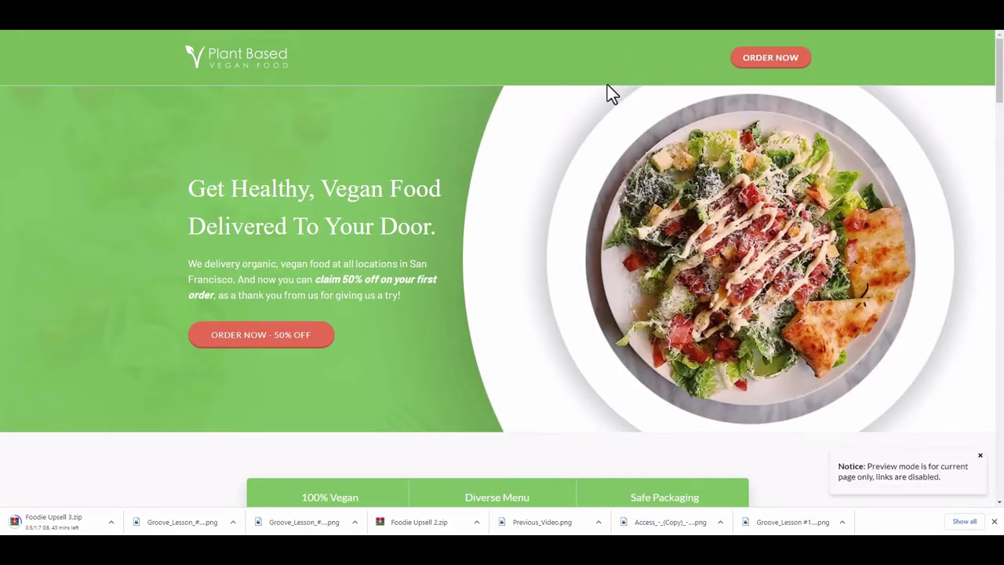
{"action": "scroll", "coordinate": [611, 90], "scroll_direction": "down", "scroll_amount": 3}
{"action": "scroll", "coordinate": [610, 88], "scroll_direction": "down", "scroll_amount": 6}
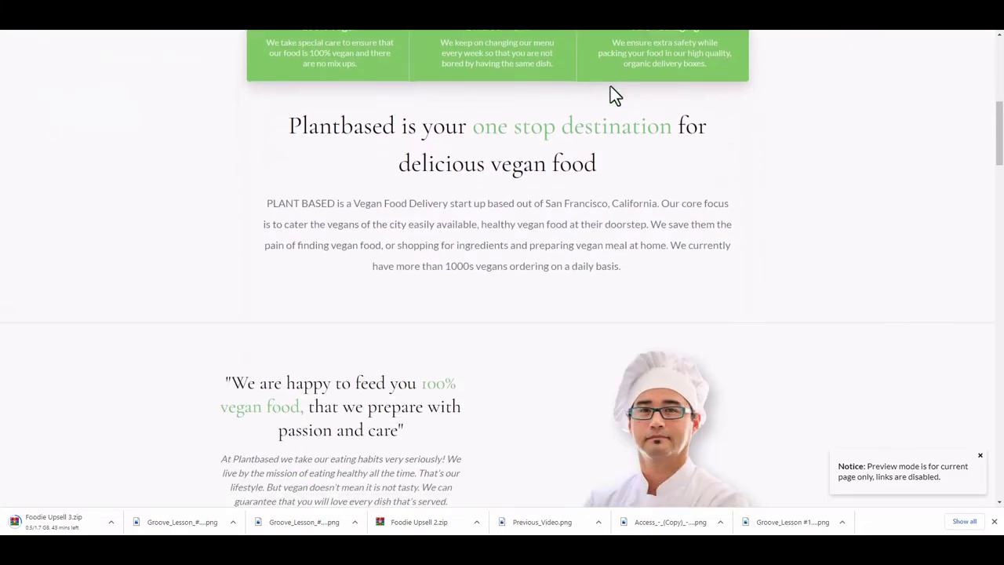
{"action": "scroll", "coordinate": [611, 90], "scroll_direction": "down", "scroll_amount": 7}
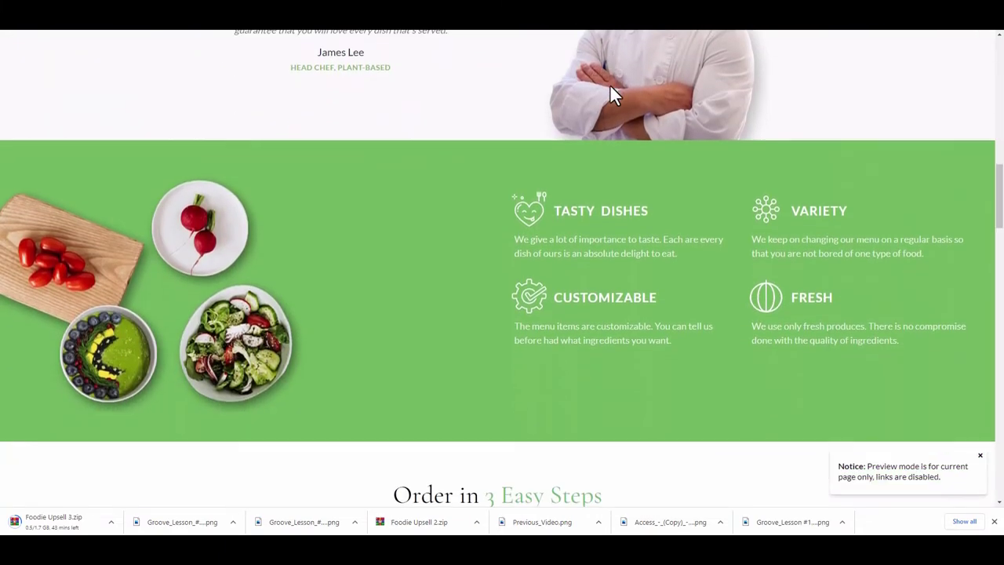
{"action": "scroll", "coordinate": [614, 94], "scroll_direction": "down", "scroll_amount": 8}
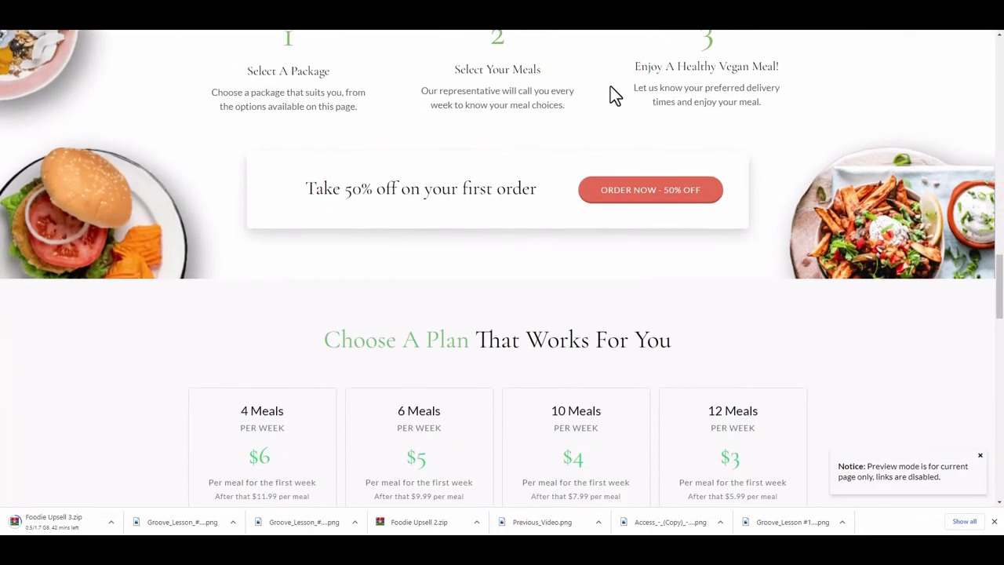
{"action": "scroll", "coordinate": [614, 95], "scroll_direction": "down", "scroll_amount": 7}
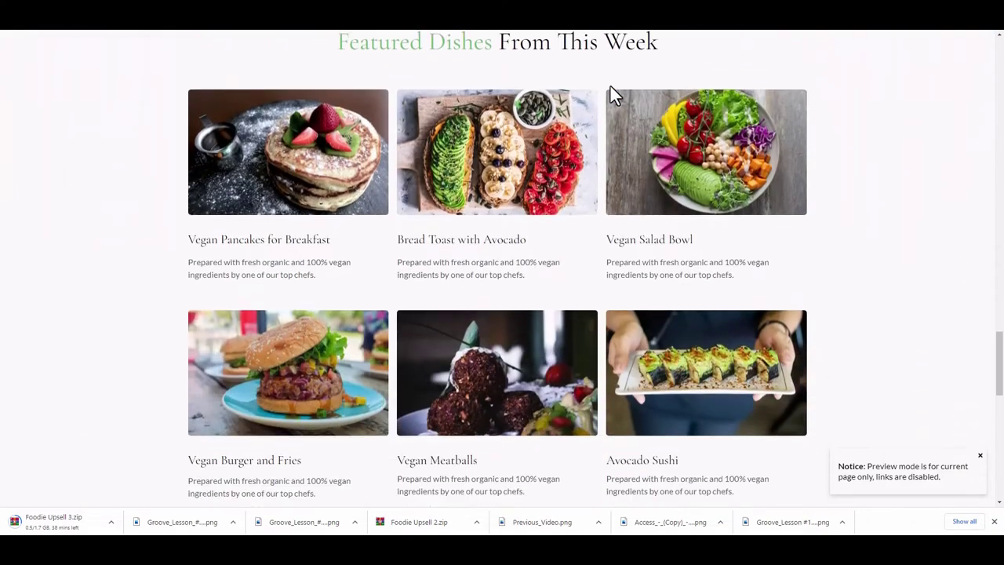
{"action": "scroll", "coordinate": [610, 86], "scroll_direction": "down", "scroll_amount": 3}
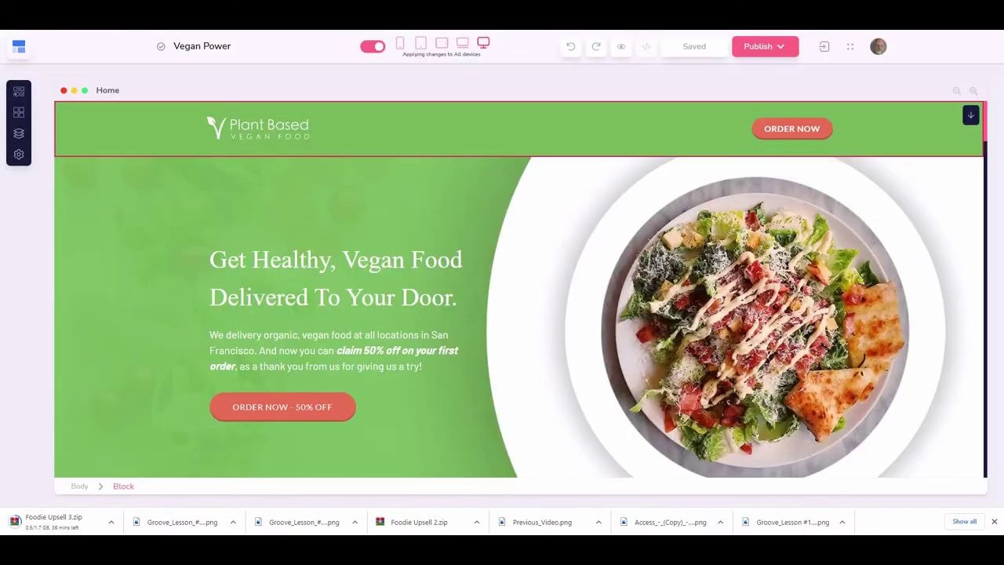
{"action": "key", "text": "ctrl+w"}
{"action": "left_click", "coordinate": [704, 285]}
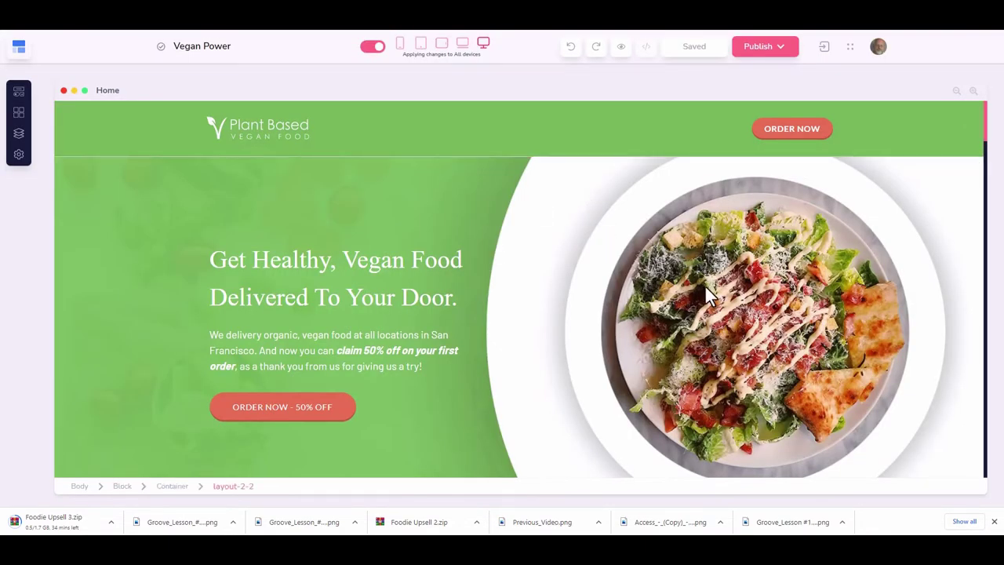
{"action": "left_click", "coordinate": [579, 218]}
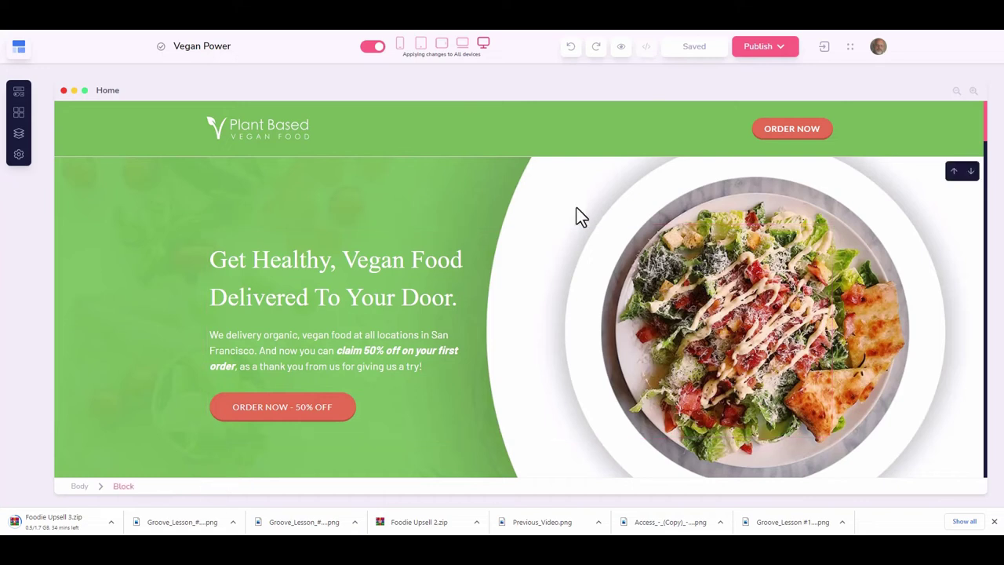
- Review the site's publish settings and open the domain management section of the account settings
{"action": "left_click", "coordinate": [787, 50]}
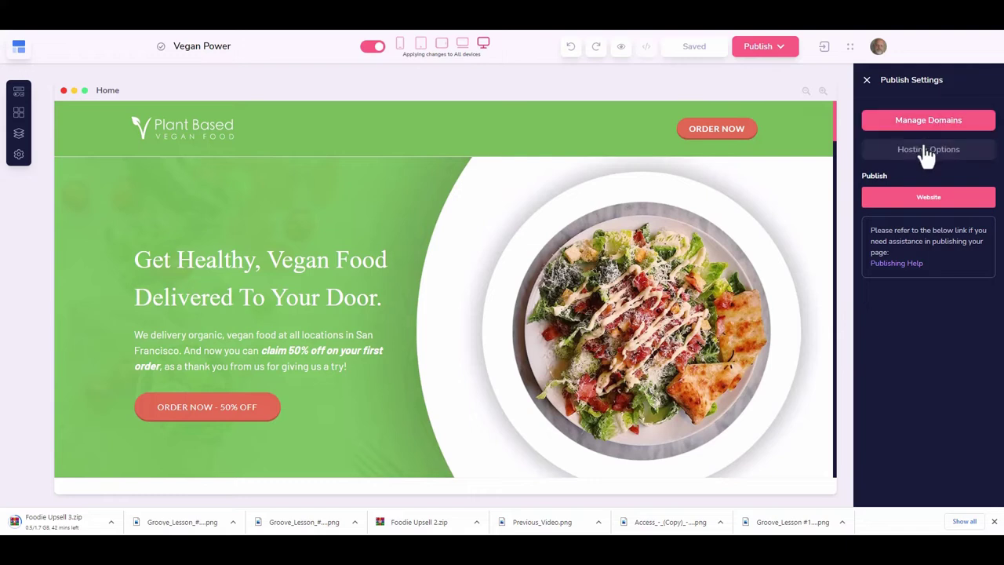
{"action": "mouse_move", "coordinate": [951, 205]}
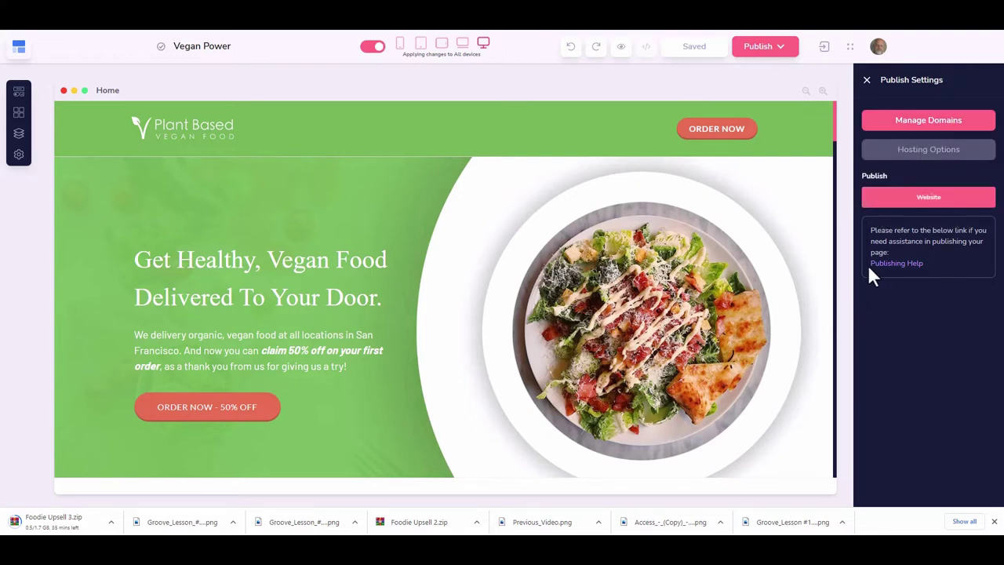
{"action": "left_click", "coordinate": [939, 128]}
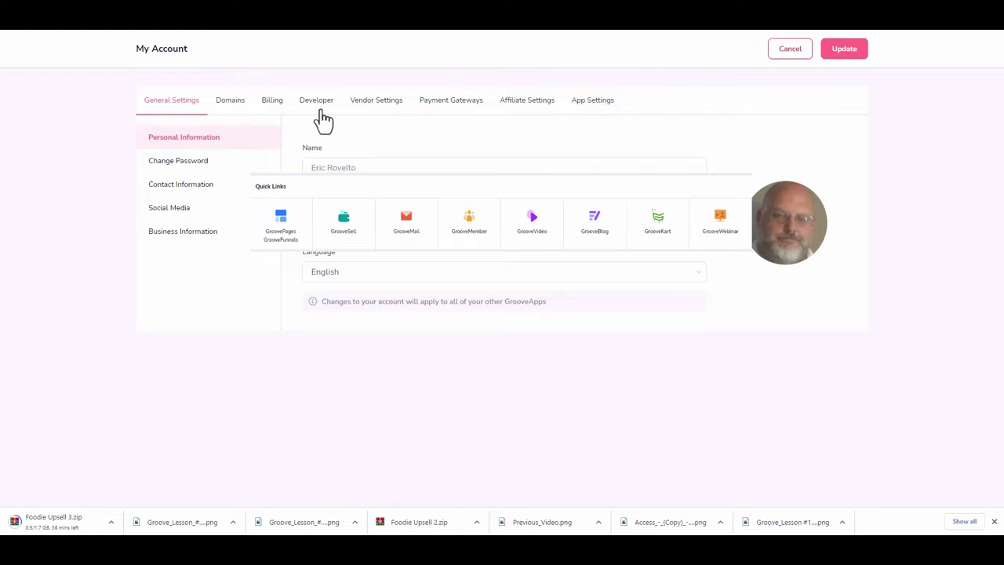
{"action": "left_click", "coordinate": [230, 104]}
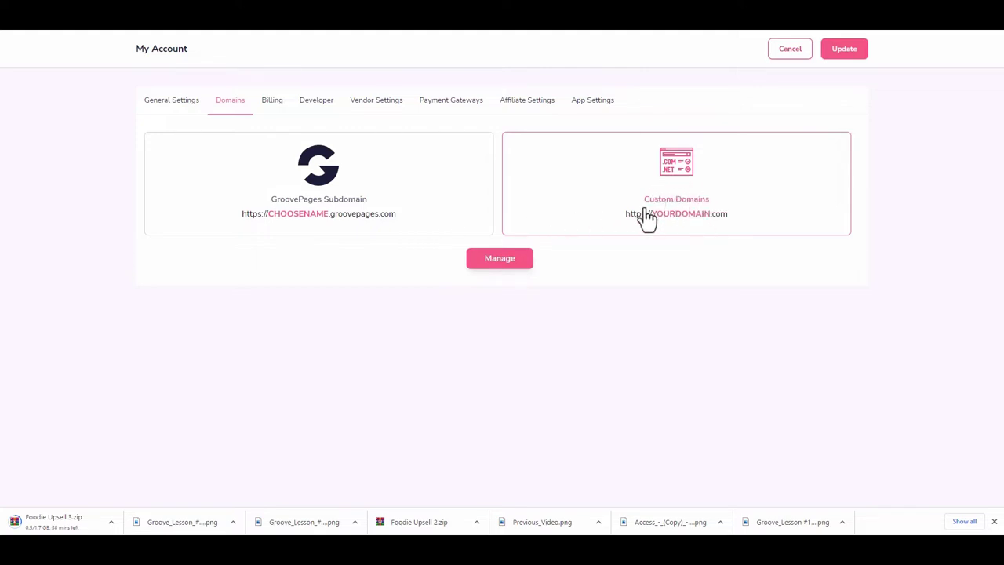
- Compare the GroovePages subdomain and custom domain options, then examine the list of managed custom domains
{"action": "left_click", "coordinate": [380, 220]}
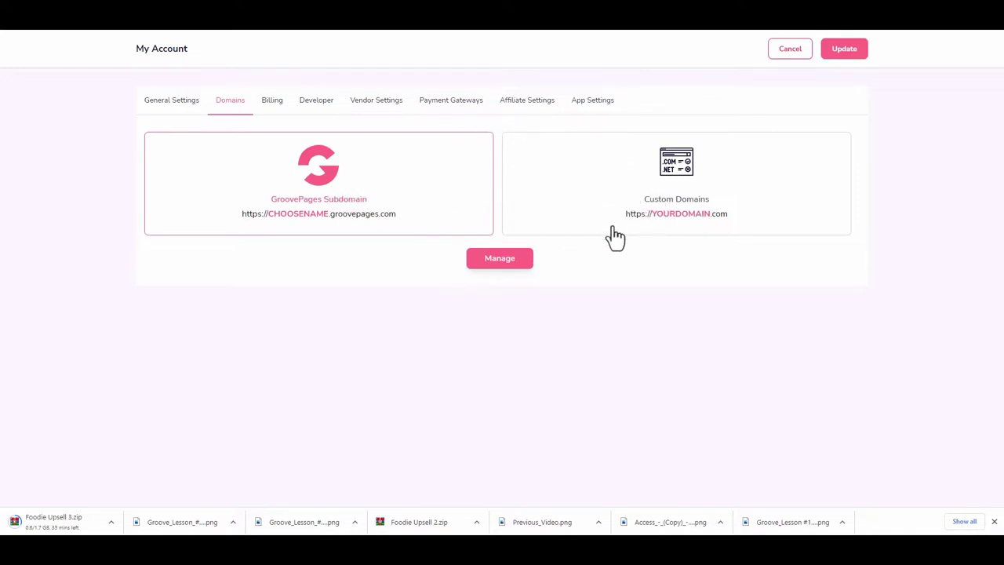
{"action": "left_click", "coordinate": [719, 200]}
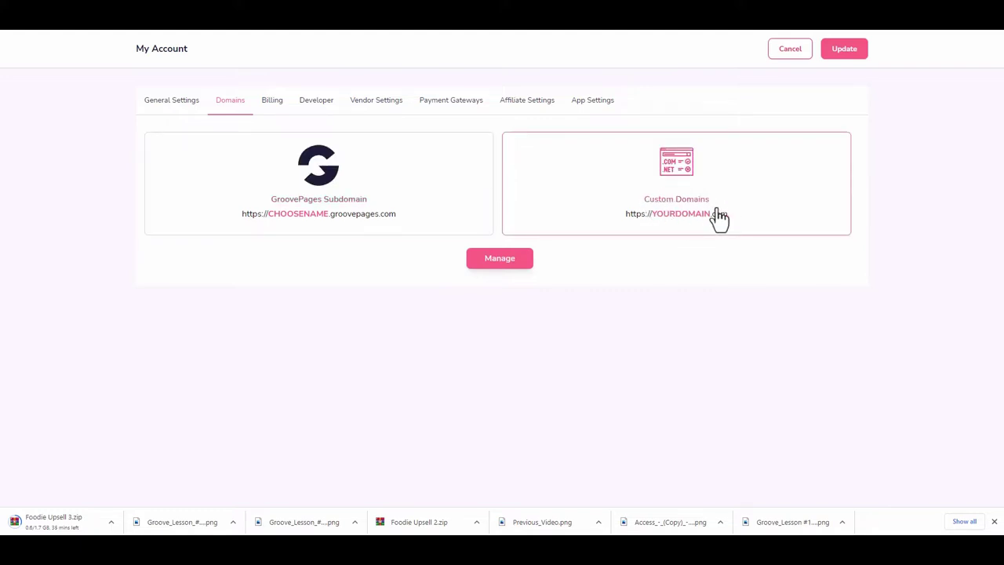
{"action": "left_click", "coordinate": [506, 261]}
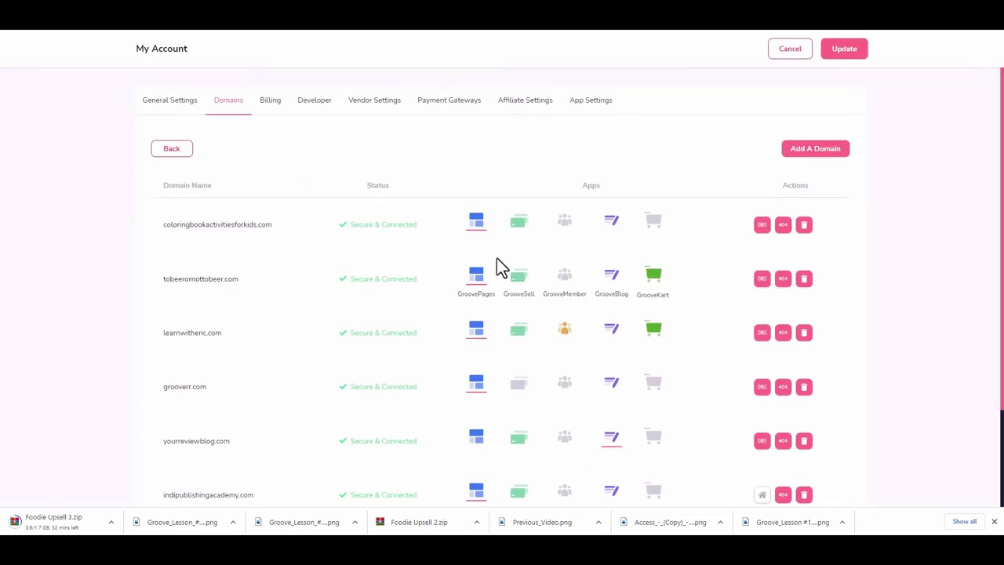
{"action": "scroll", "coordinate": [498, 221], "scroll_direction": "down", "scroll_amount": 2}
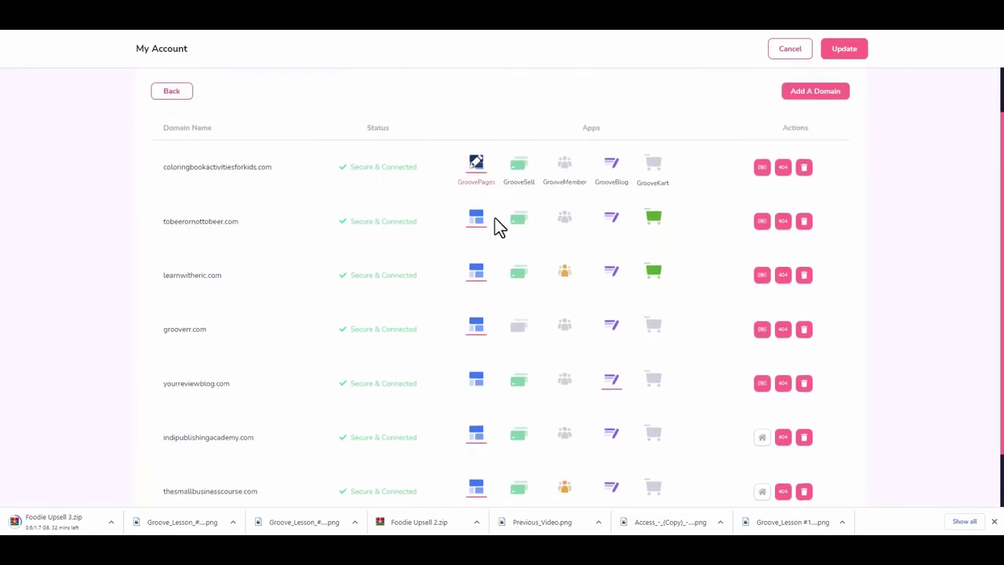
{"action": "scroll", "coordinate": [392, 208], "scroll_direction": "up", "scroll_amount": 3}
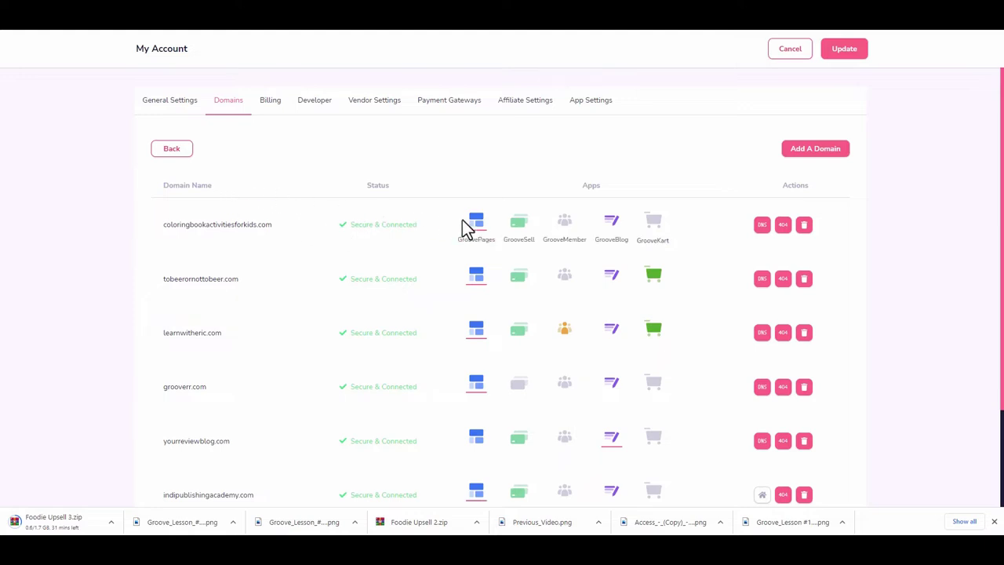
- View adding a domain with Full Domain/Subdomain Setup up to the domain name entry, and return to the domain list
{"action": "left_click", "coordinate": [817, 151]}
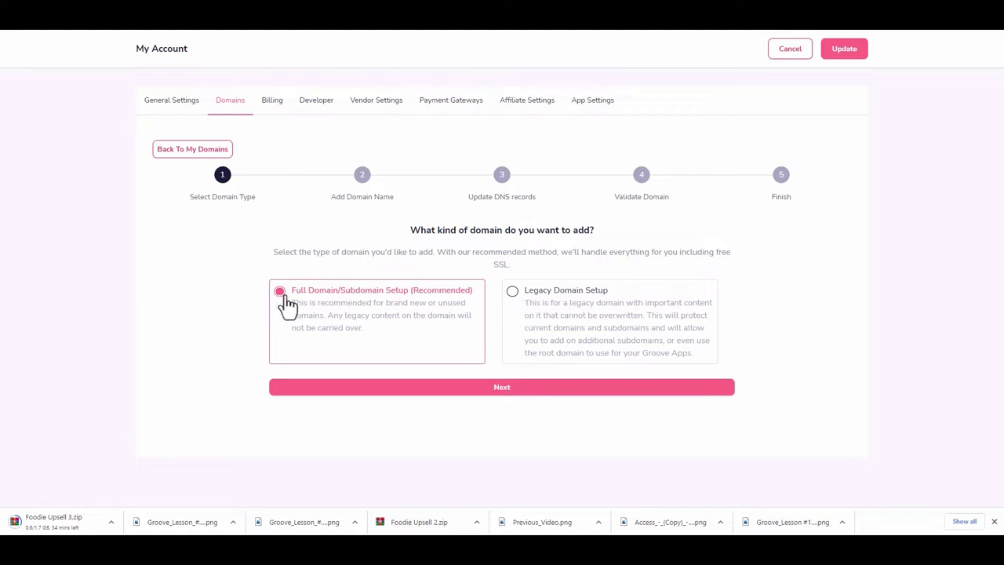
{"action": "left_click", "coordinate": [493, 389]}
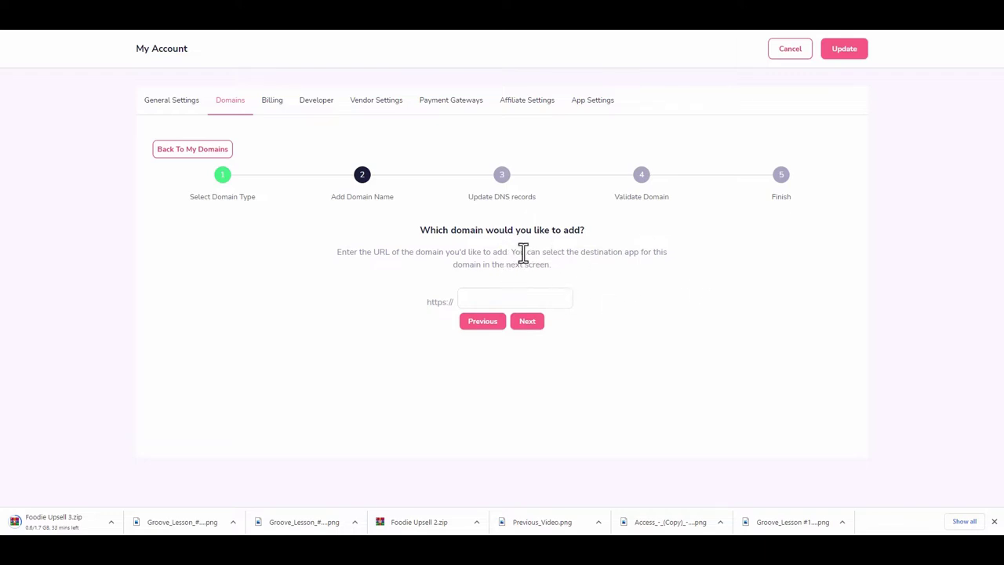
{"action": "left_click", "coordinate": [189, 151]}
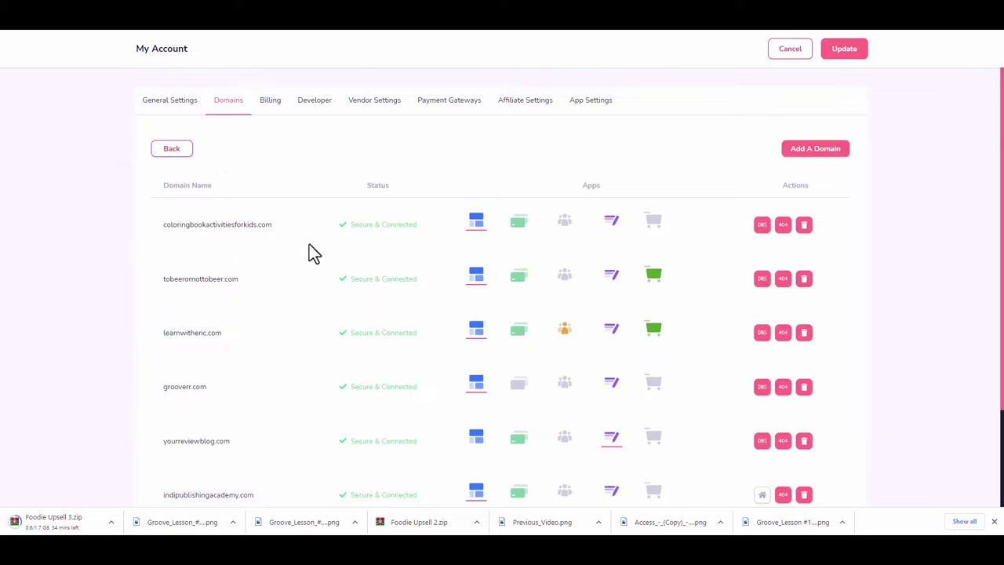
- Examine the apps connected to each domain and the DNS records of the third listed domain, then return to the list
{"action": "scroll", "coordinate": [314, 252], "scroll_direction": "down", "scroll_amount": 1}
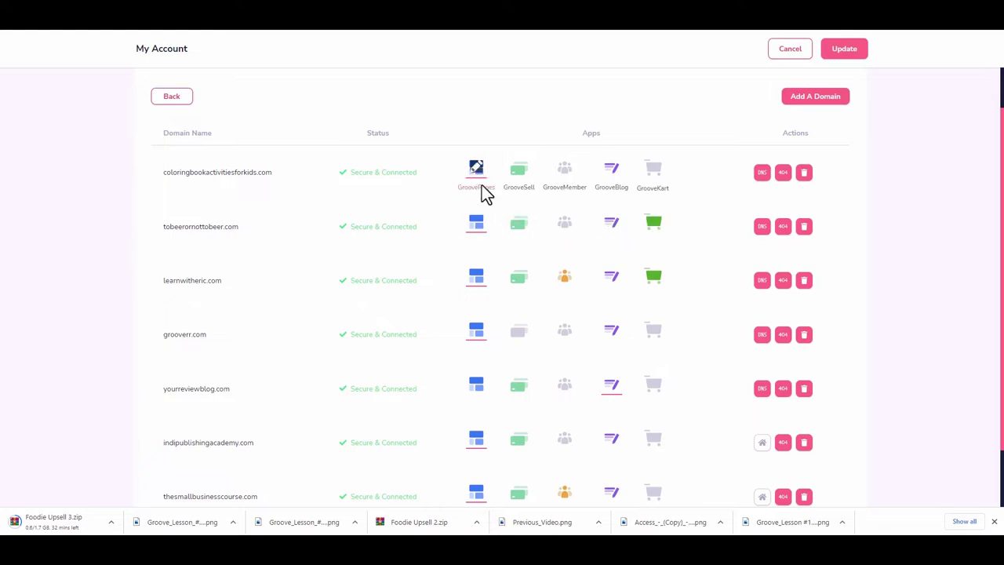
{"action": "scroll", "coordinate": [514, 226], "scroll_direction": "down", "scroll_amount": 1}
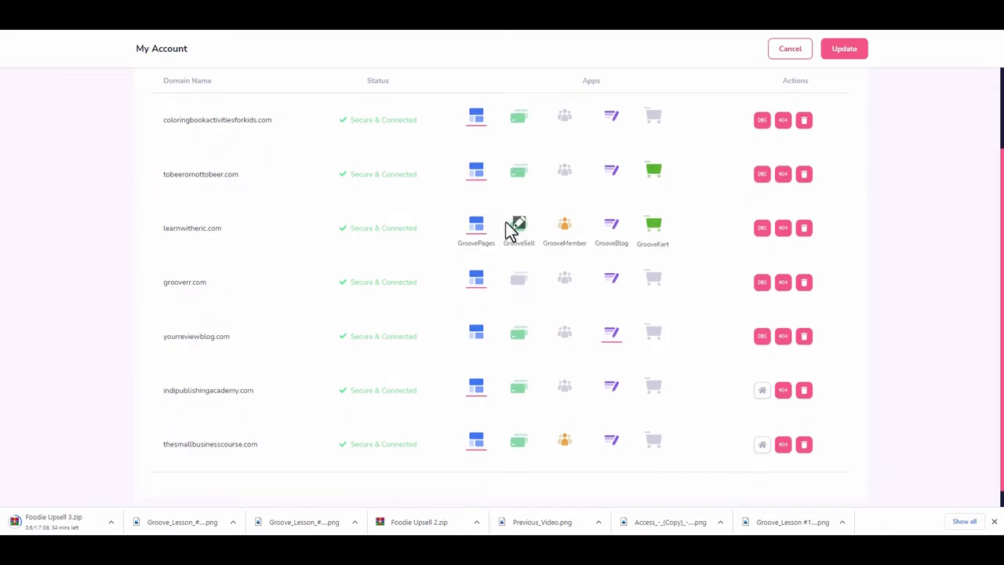
{"action": "scroll", "coordinate": [509, 226], "scroll_direction": "down", "scroll_amount": 1}
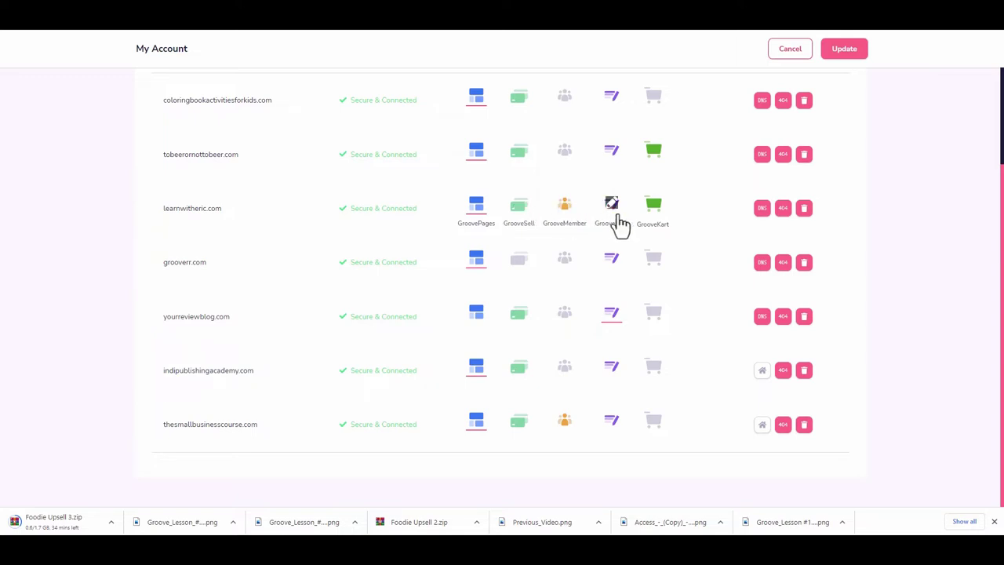
{"action": "left_click", "coordinate": [761, 208]}
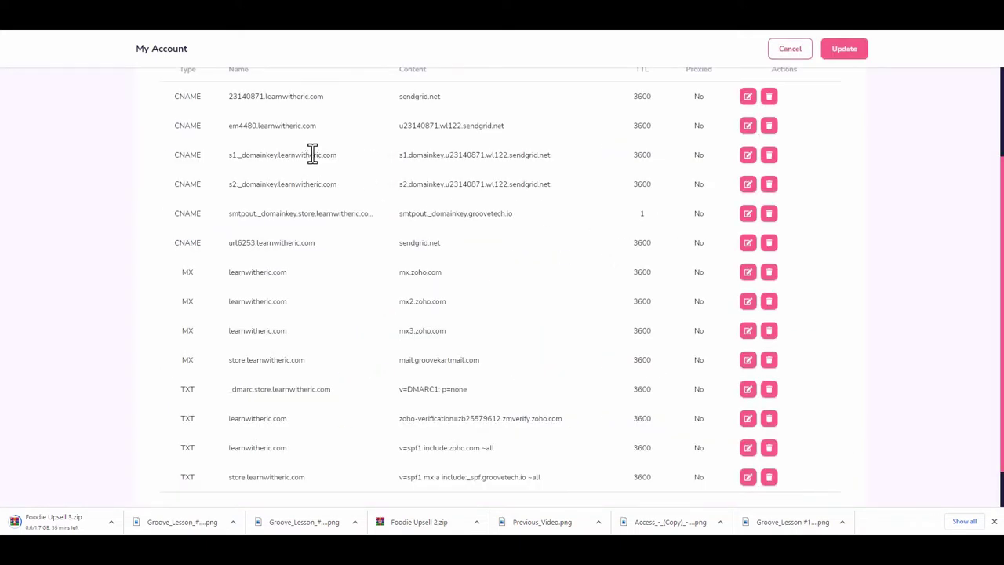
{"action": "scroll", "coordinate": [285, 138], "scroll_direction": "up", "scroll_amount": 3}
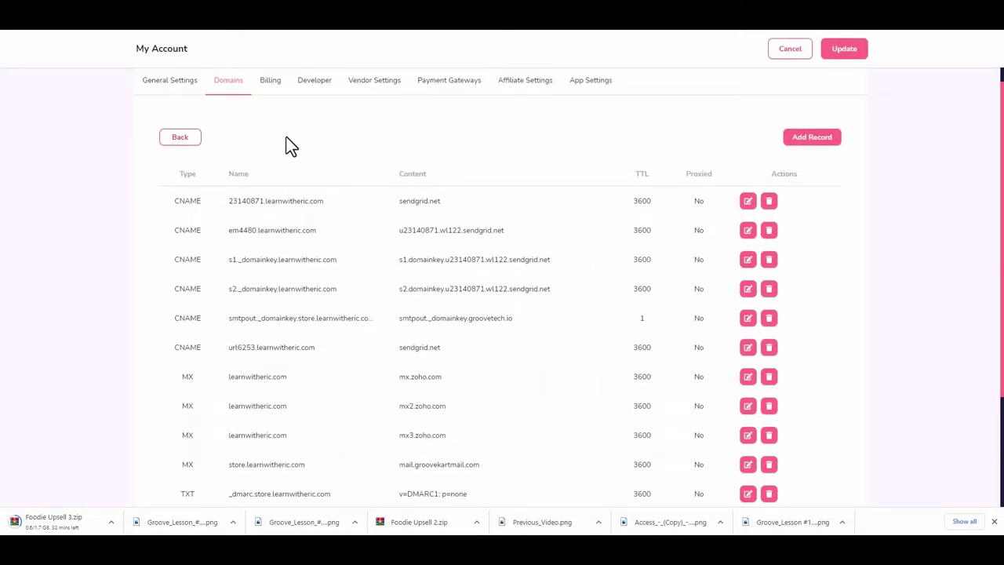
{"action": "scroll", "coordinate": [291, 145], "scroll_direction": "down", "scroll_amount": 4}
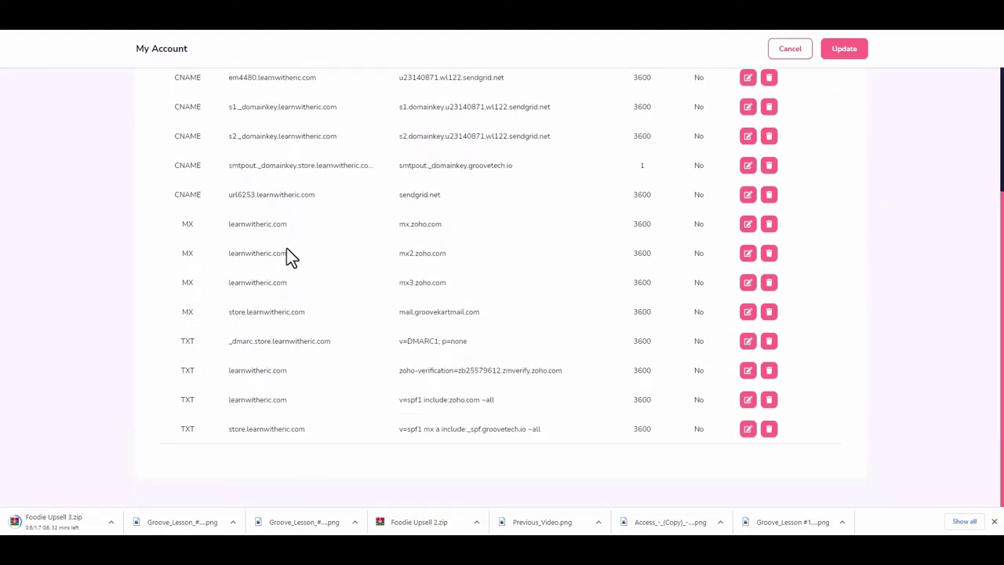
{"action": "scroll", "coordinate": [378, 311], "scroll_direction": "up", "scroll_amount": 4}
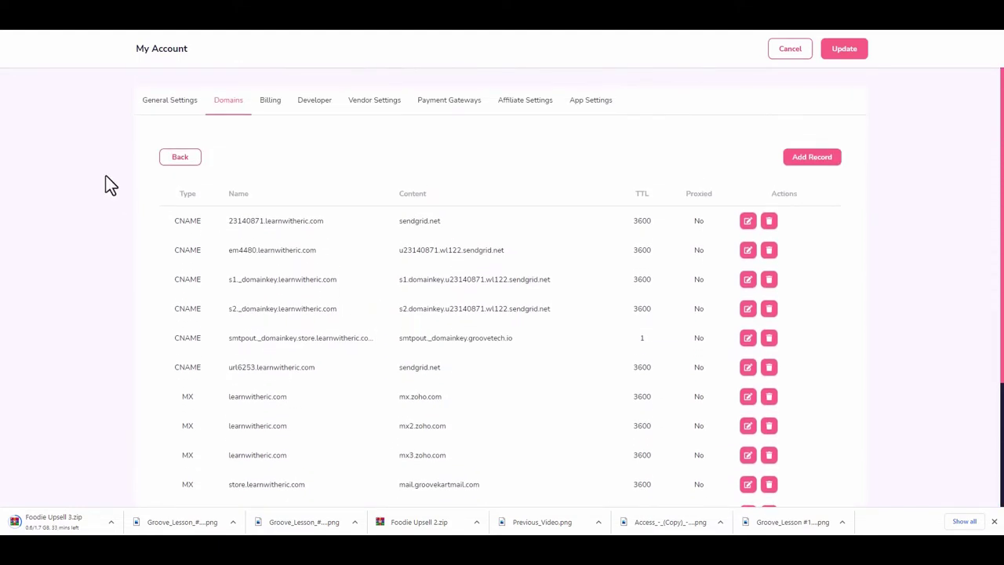
{"action": "left_click", "coordinate": [180, 158]}
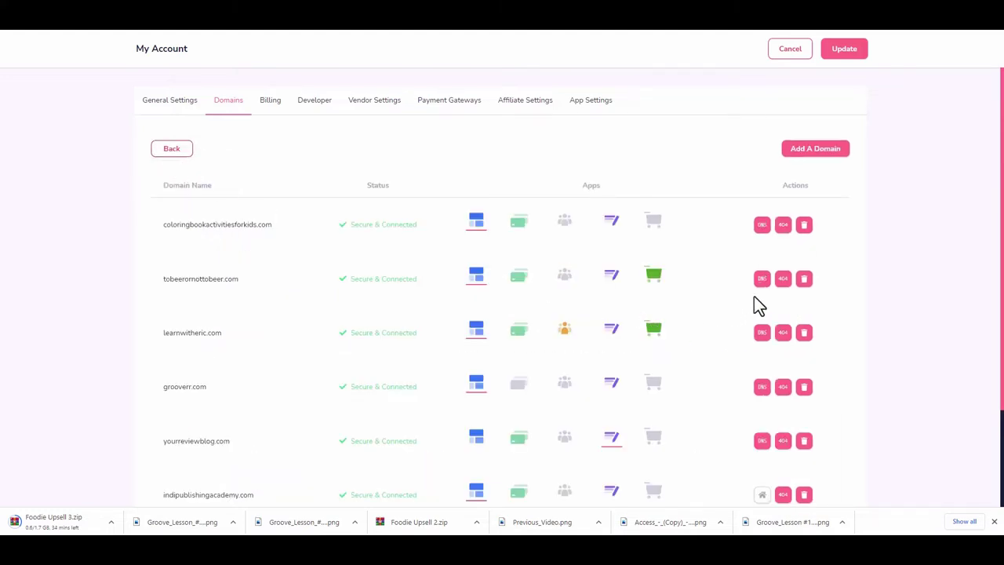
- View the default 404 error page setting for tobeerornottobeer.com and close it without saving
{"action": "left_click", "coordinate": [784, 283]}
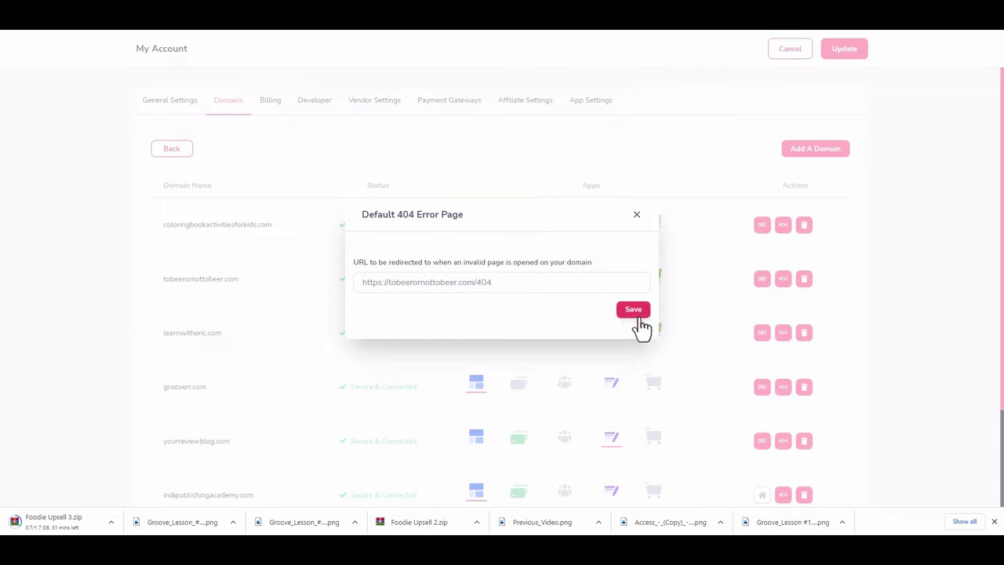
{"action": "left_click", "coordinate": [638, 218]}
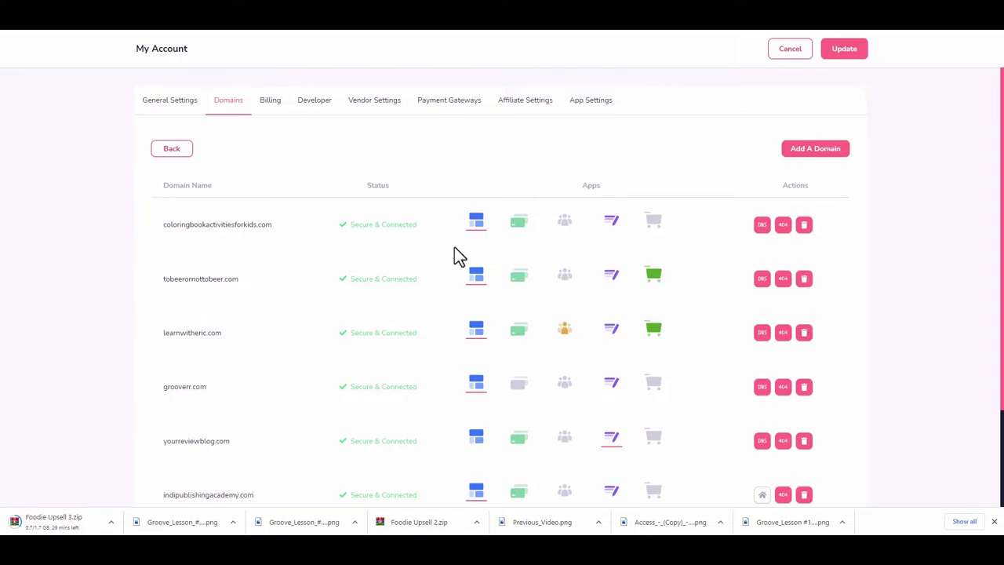
- Leave the account's domain settings without updating, then review the Vegan Power site's Publish Settings and close them
{"action": "left_click", "coordinate": [174, 150]}
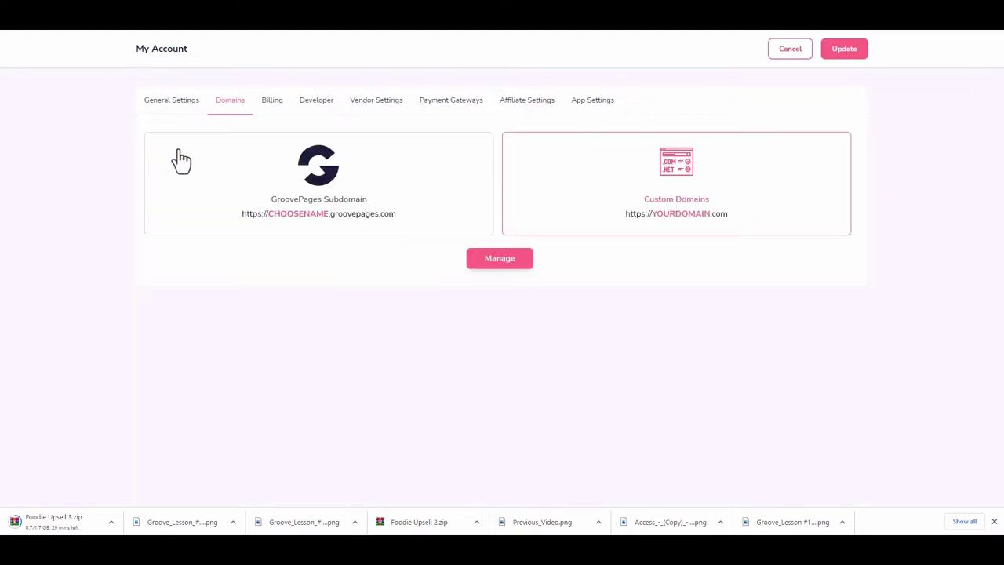
{"action": "left_click", "coordinate": [789, 49]}
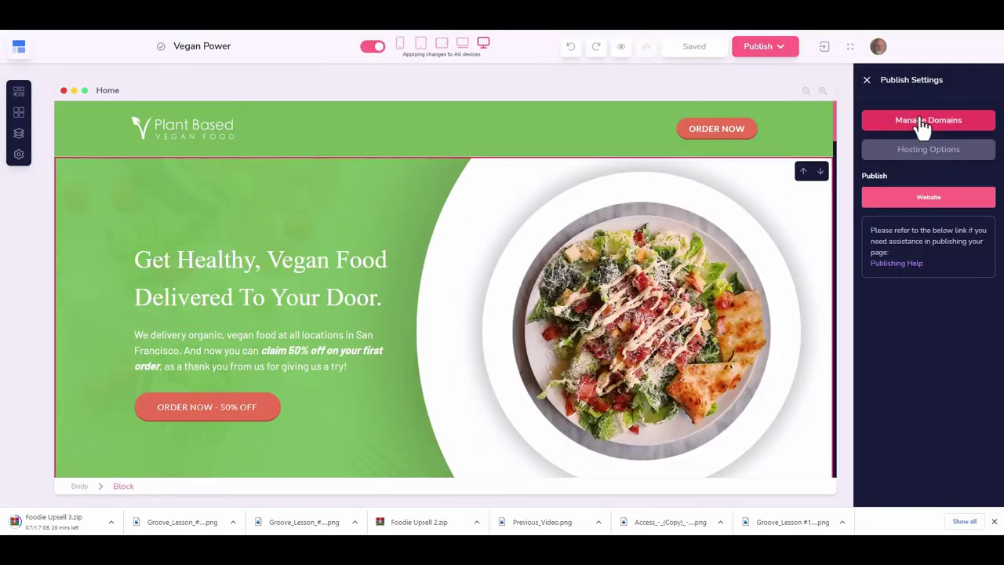
{"action": "mouse_move", "coordinate": [899, 196]}
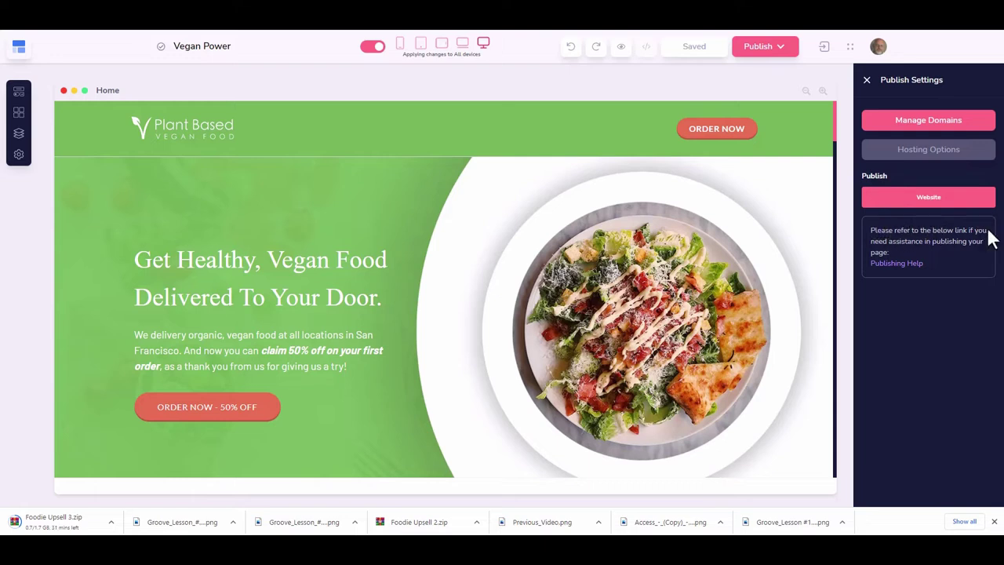
{"action": "mouse_move", "coordinate": [965, 206]}
{"action": "left_click", "coordinate": [866, 80]}
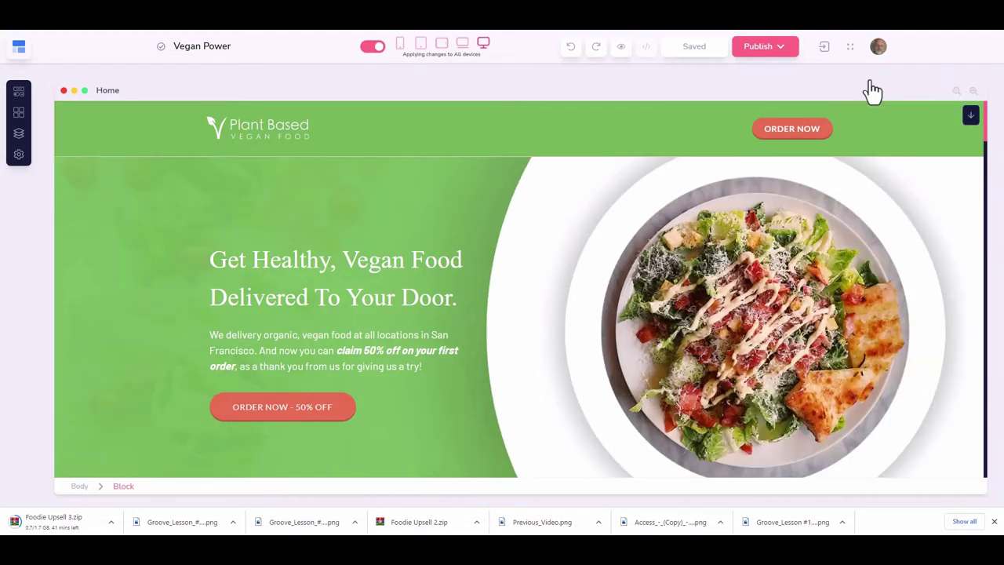
{"action": "left_click", "coordinate": [779, 49]}
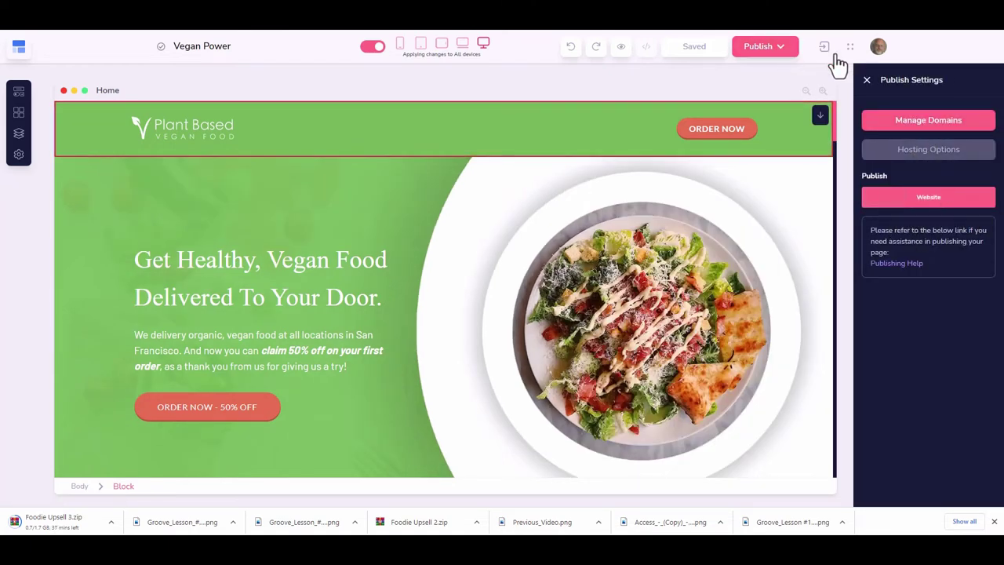
{"action": "left_click", "coordinate": [866, 80]}
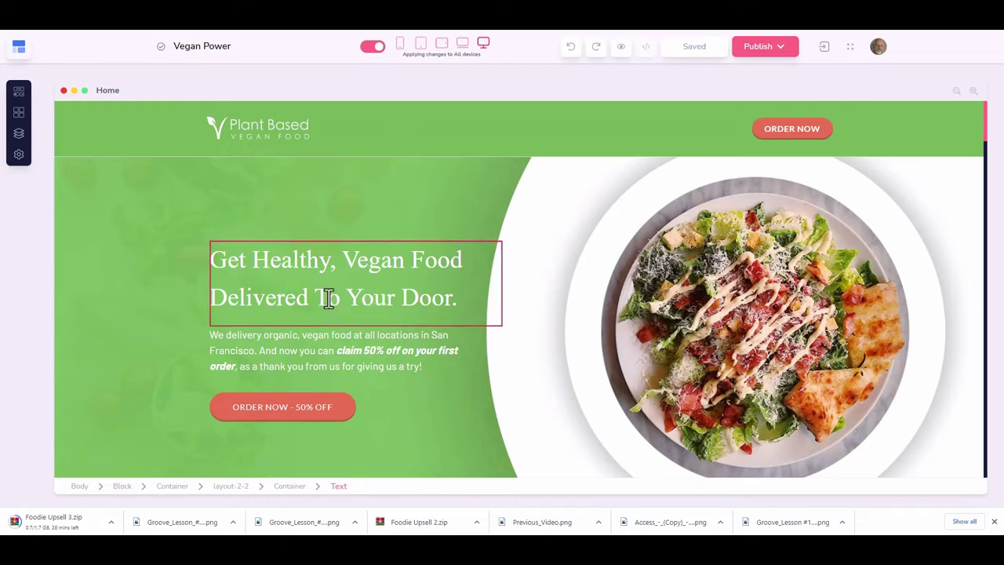
- Try moving the Plant Based logo from the header to below the hero heading, and back into the header
{"action": "left_click", "coordinate": [290, 135]}
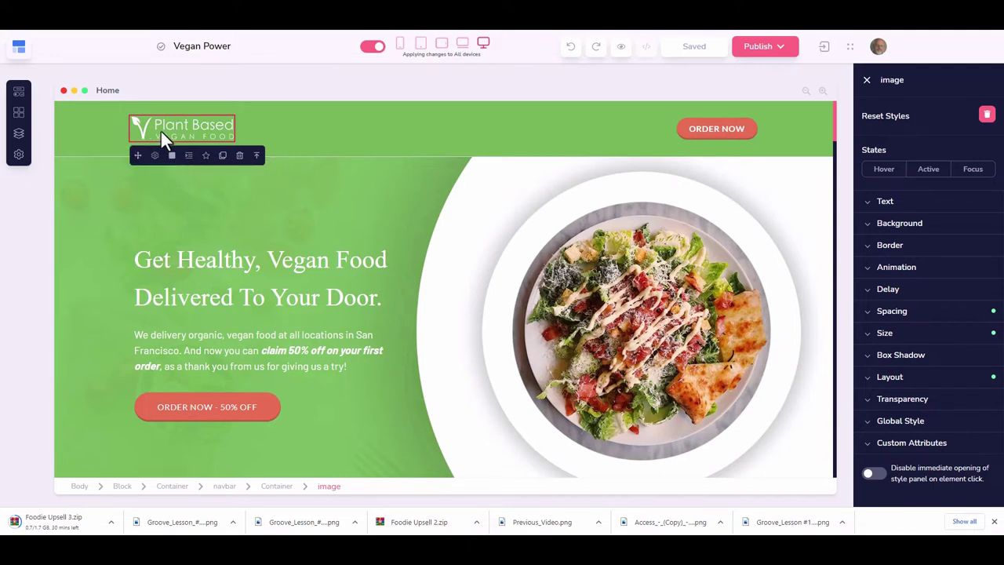
{"action": "left_click_drag", "start_coordinate": [139, 154], "coordinate": [304, 375]}
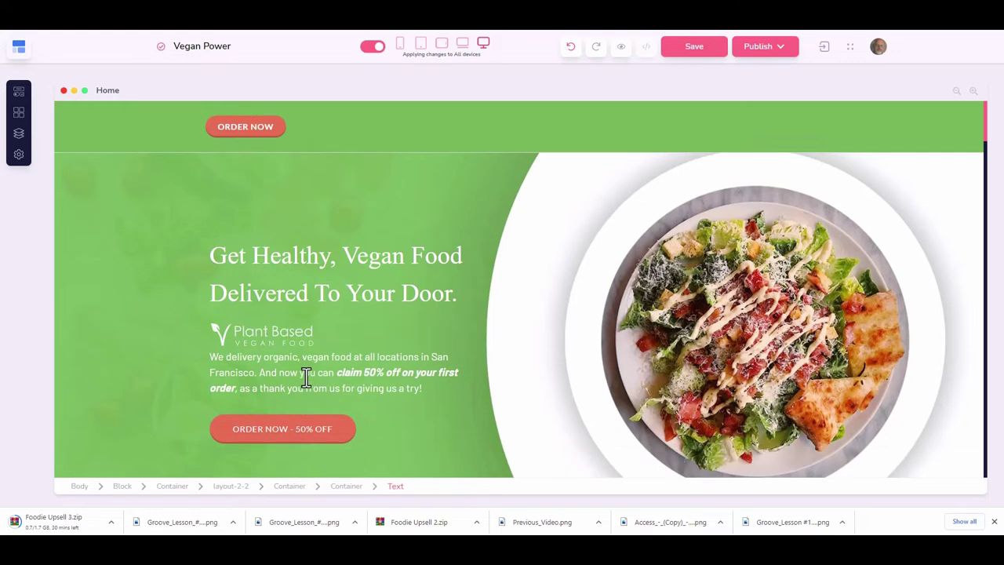
{"action": "left_click", "coordinate": [262, 336]}
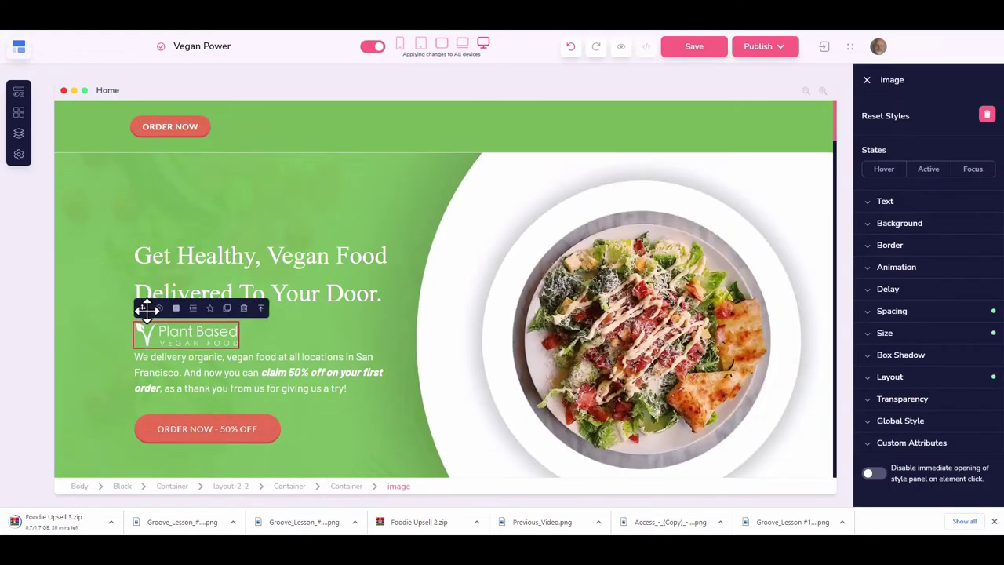
{"action": "left_click_drag", "start_coordinate": [147, 309], "coordinate": [118, 152]}
{"action": "left_click", "coordinate": [96, 149]}
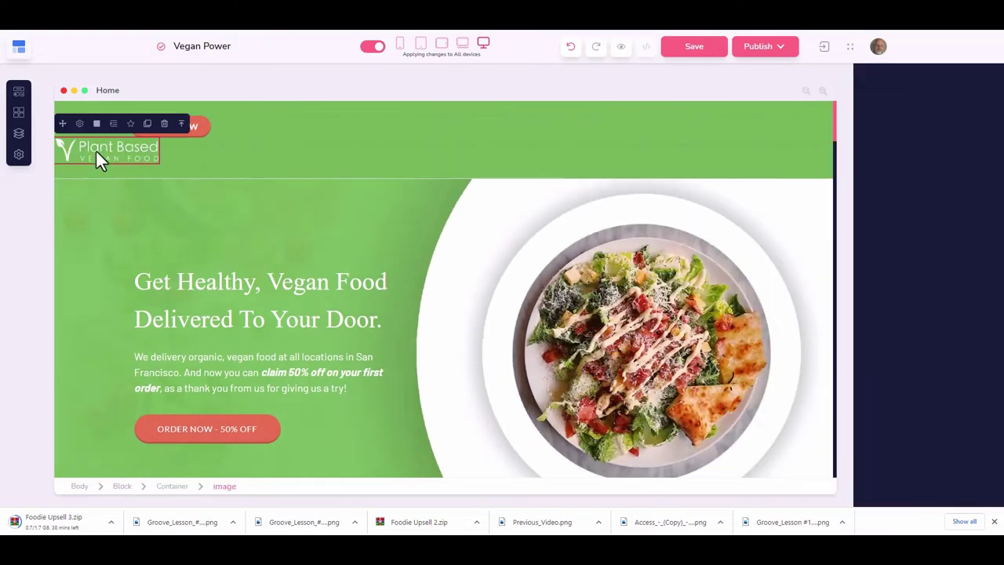
{"action": "left_click_drag", "start_coordinate": [61, 124], "coordinate": [91, 132]}
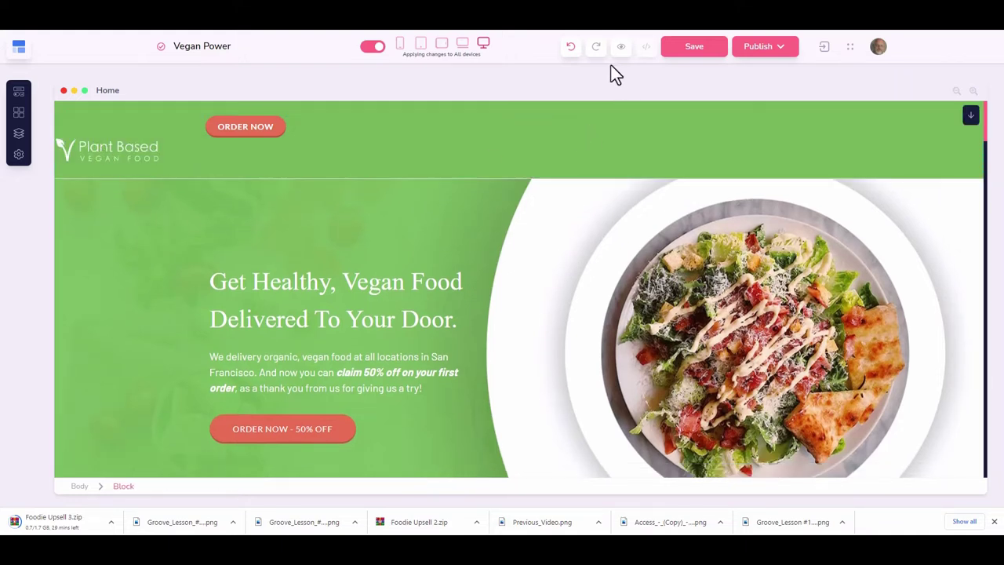
- Undo the logo moves to restore the original header layout
{"action": "left_click", "coordinate": [573, 52]}
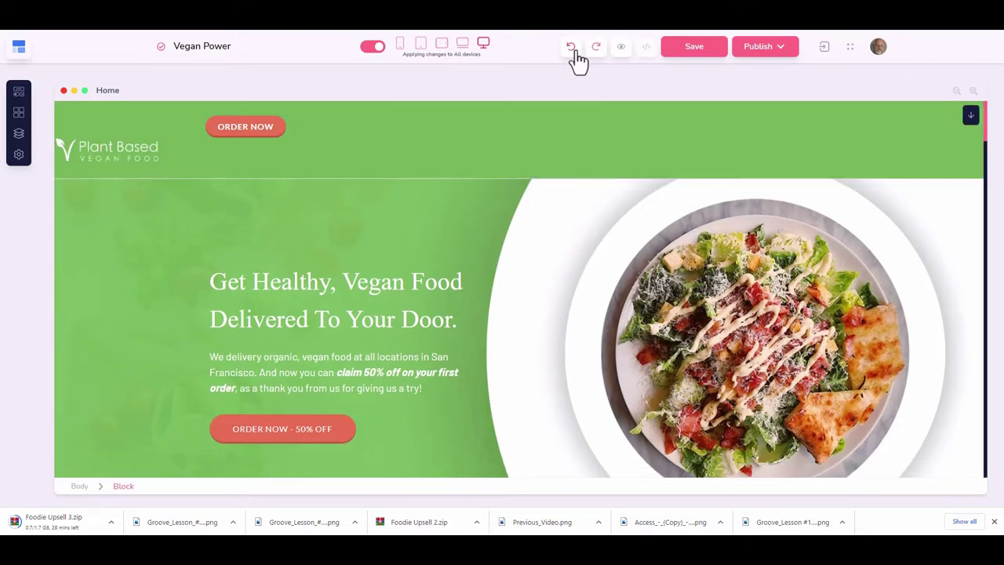
{"action": "left_click", "coordinate": [574, 50]}
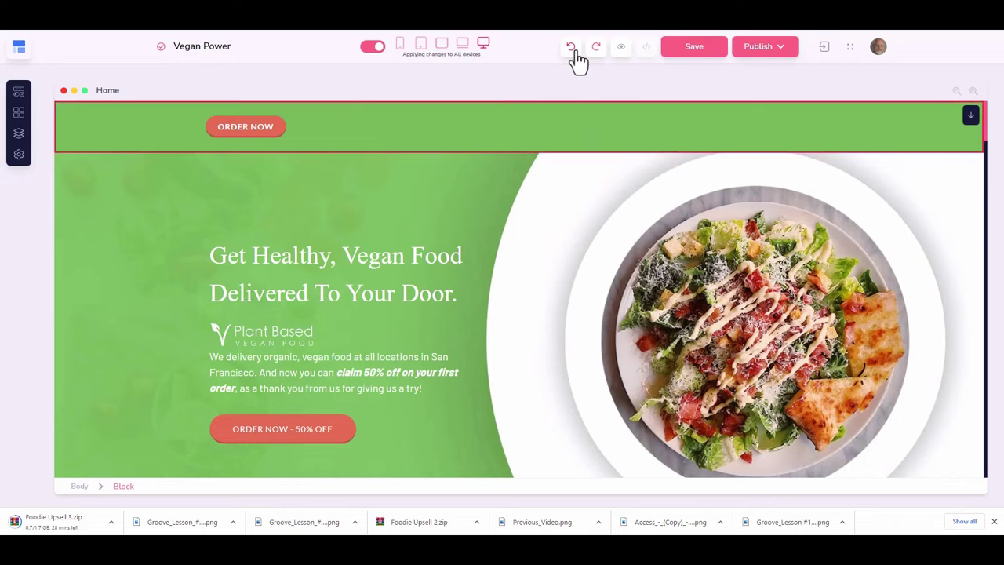
{"action": "left_click", "coordinate": [574, 51]}
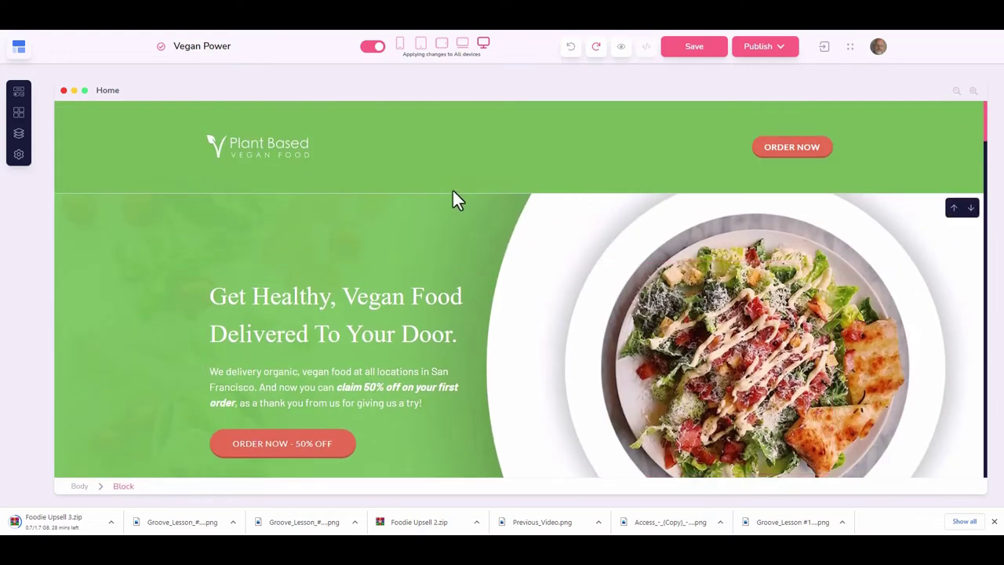
- Open the image settings of the Plant Based logo in the header
{"action": "left_click", "coordinate": [386, 133]}
{"action": "left_click", "coordinate": [349, 161]}
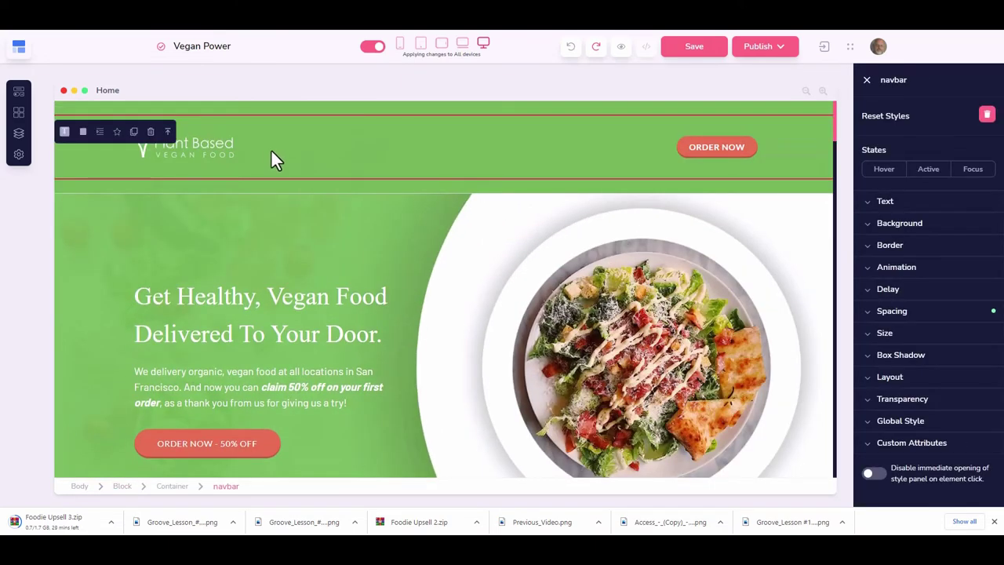
{"action": "left_click", "coordinate": [216, 146]}
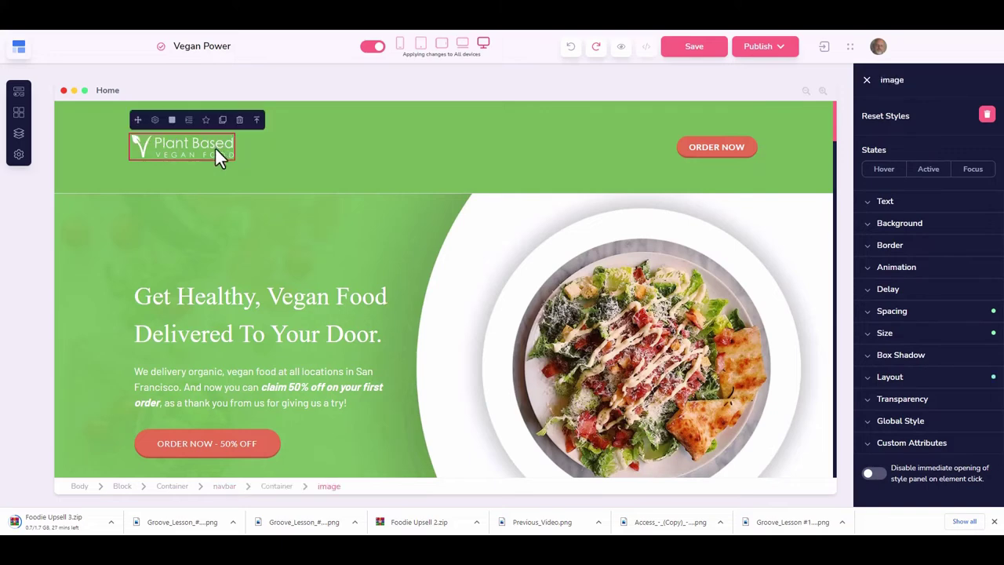
{"action": "left_click", "coordinate": [154, 120]}
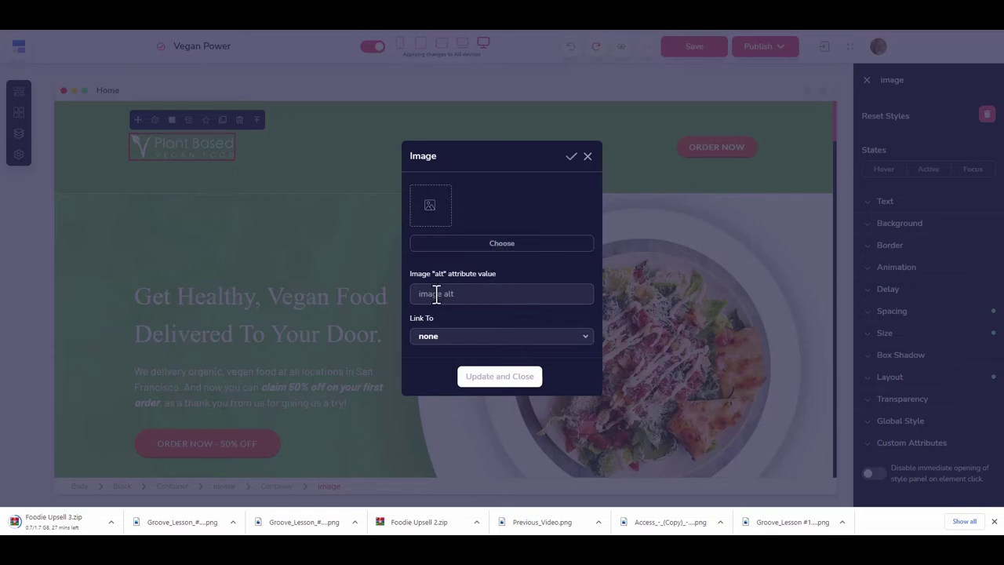
- Examine the Link To destination types available for the logo image
{"action": "left_click", "coordinate": [547, 338]}
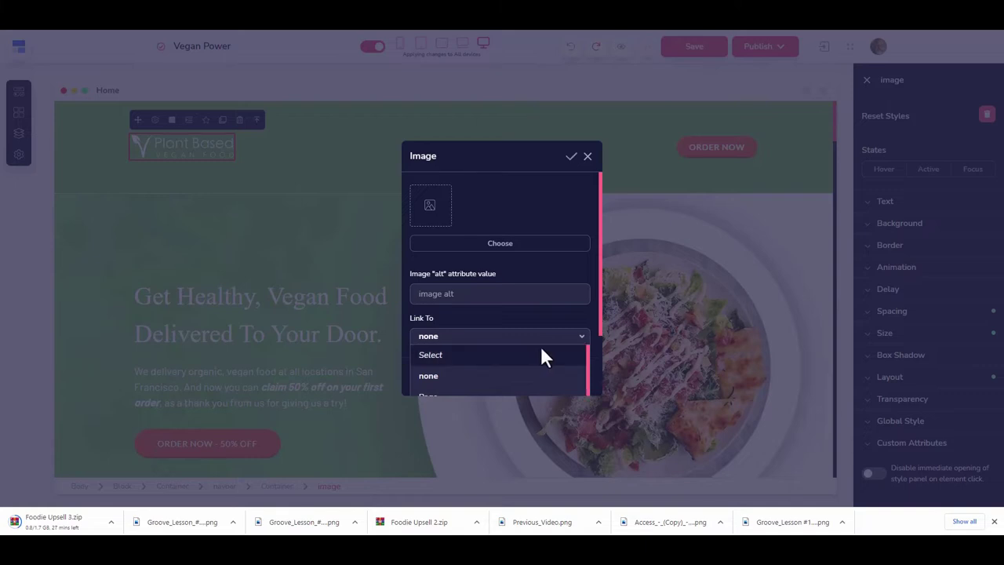
{"action": "scroll", "coordinate": [540, 346], "scroll_direction": "down", "scroll_amount": 1}
{"action": "scroll", "coordinate": [598, 314], "scroll_direction": "down", "scroll_amount": 1}
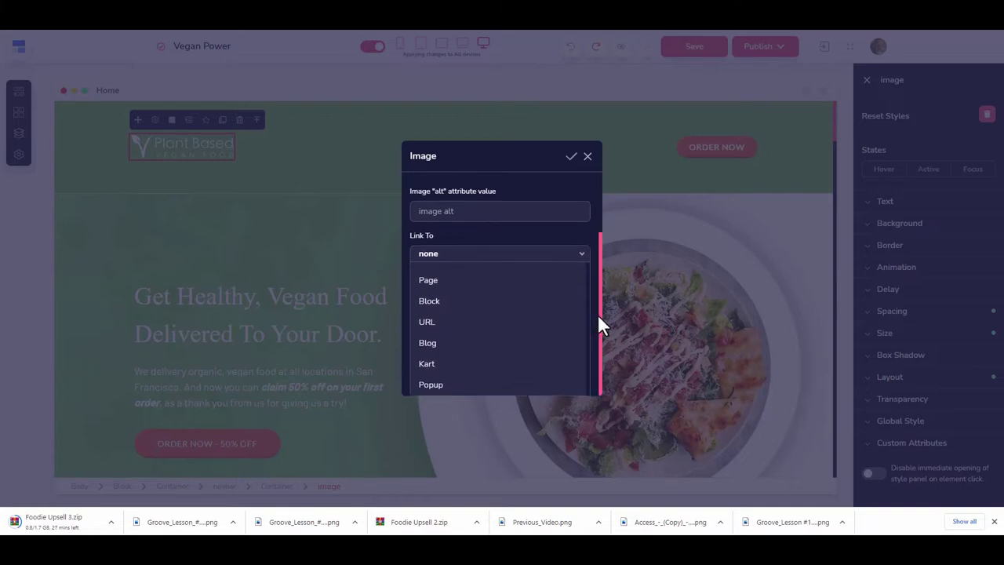
{"action": "scroll", "coordinate": [473, 294], "scroll_direction": "up", "scroll_amount": 3}
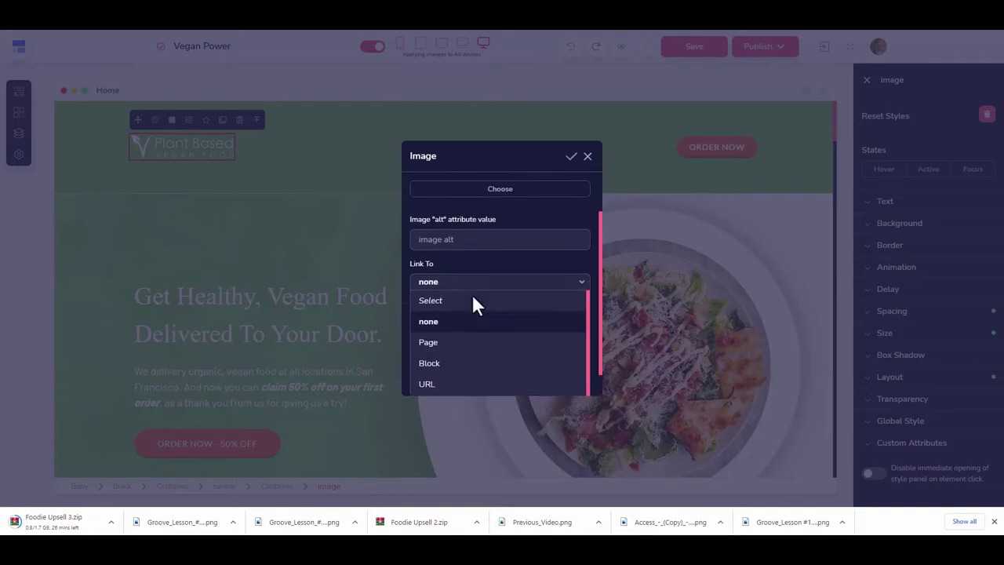
{"action": "scroll", "coordinate": [473, 296], "scroll_direction": "up", "scroll_amount": 1}
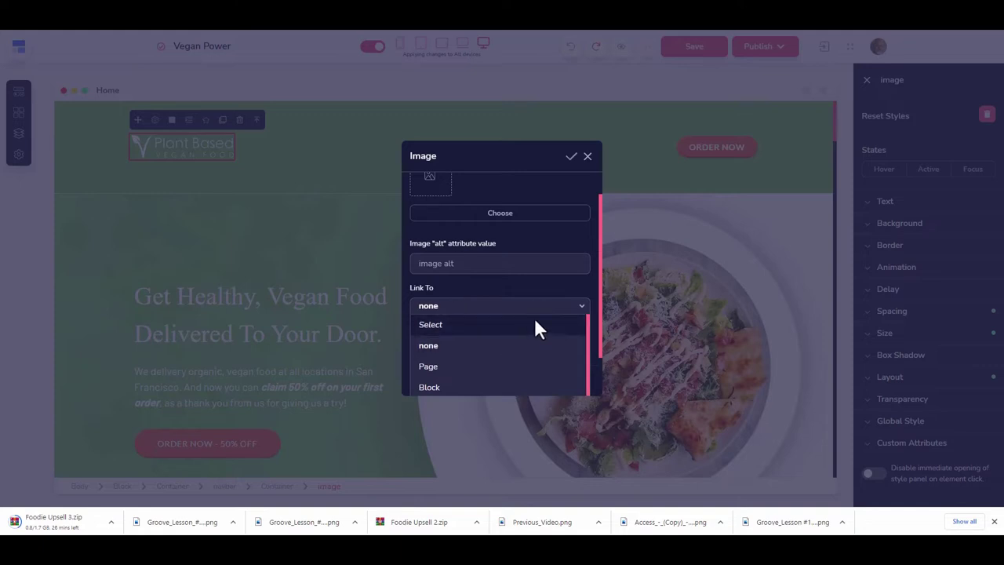
{"action": "scroll", "coordinate": [588, 302], "scroll_direction": "down", "scroll_amount": 1}
{"action": "scroll", "coordinate": [587, 288], "scroll_direction": "down", "scroll_amount": 1}
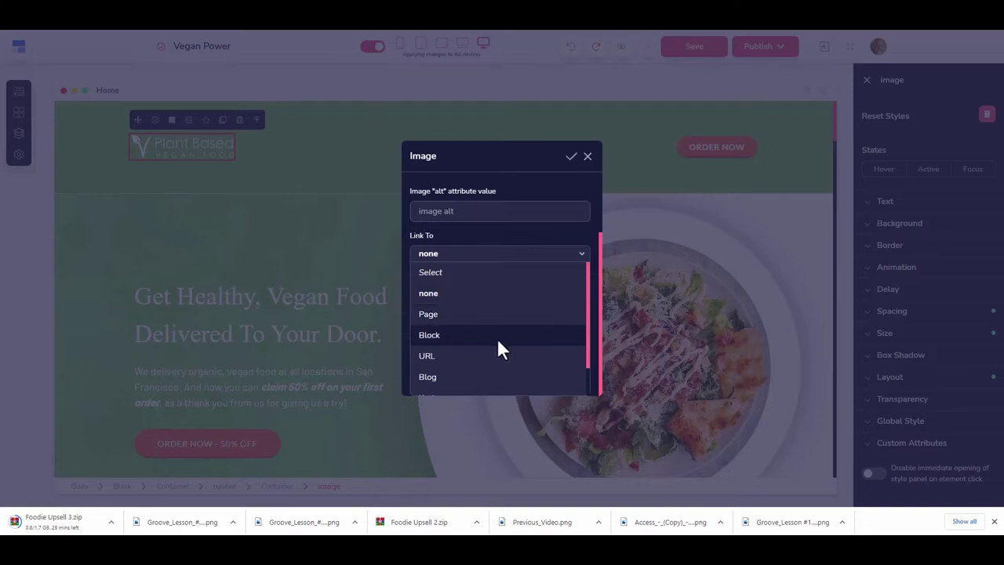
{"action": "scroll", "coordinate": [497, 338], "scroll_direction": "down", "scroll_amount": 1}
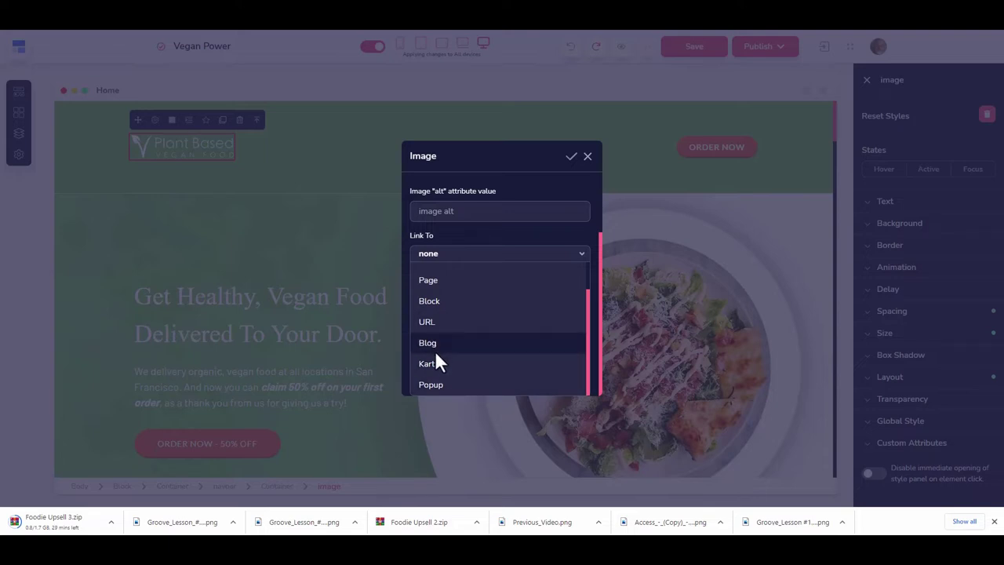
{"action": "left_click", "coordinate": [438, 324]}
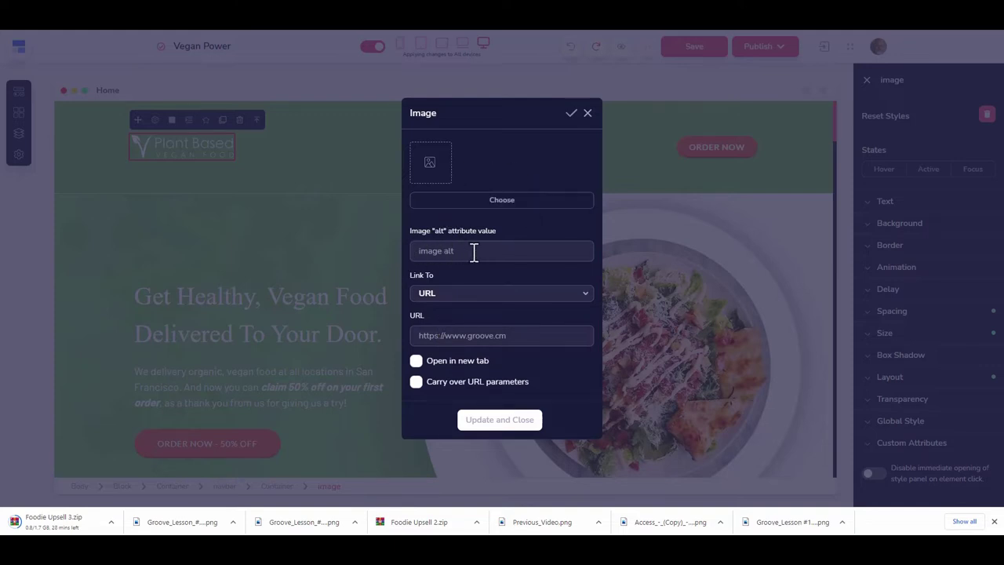
{"action": "left_click", "coordinate": [416, 362]}
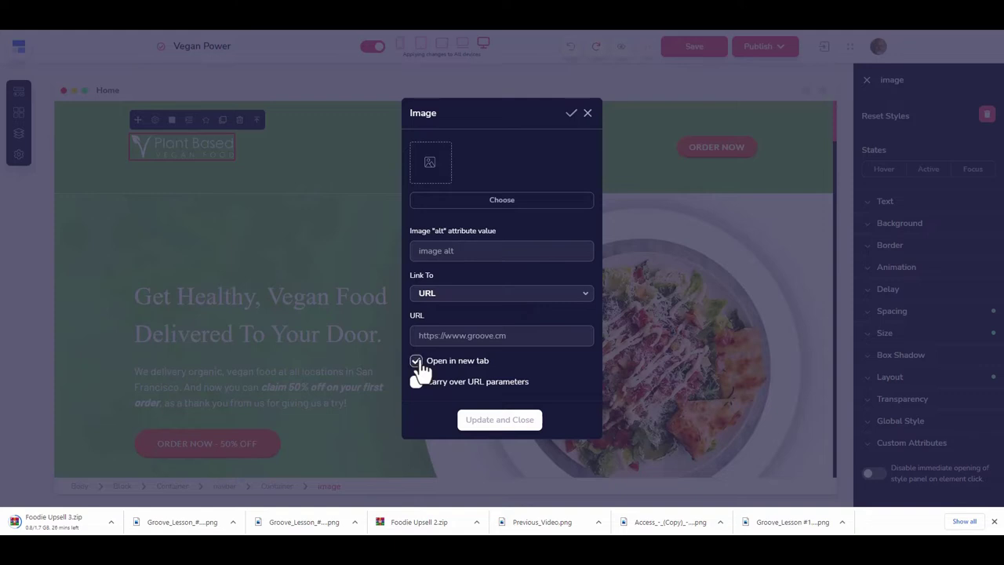
{"action": "left_click", "coordinate": [415, 361]}
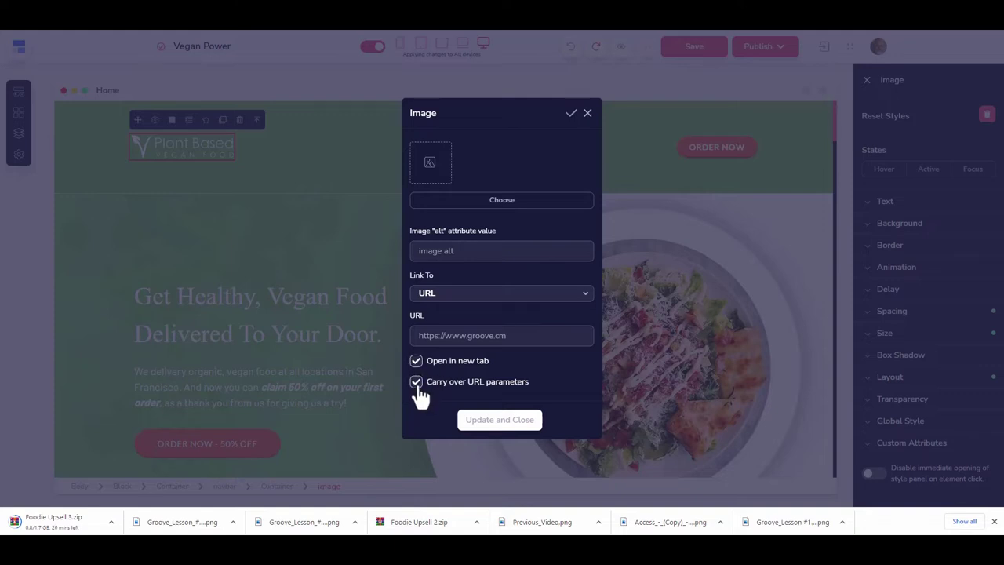
{"action": "left_click", "coordinate": [417, 380]}
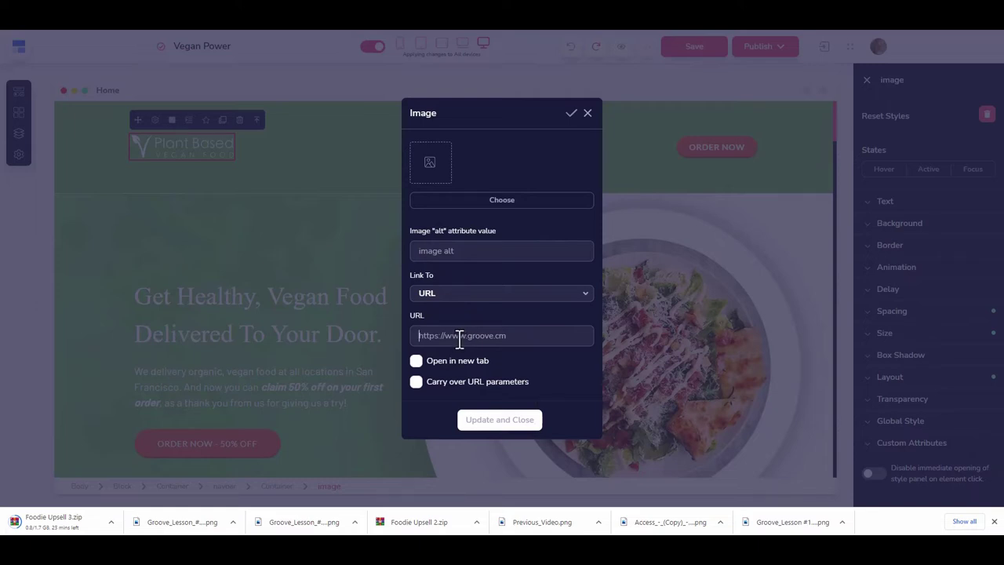
{"action": "type", "text": "http://ww"}
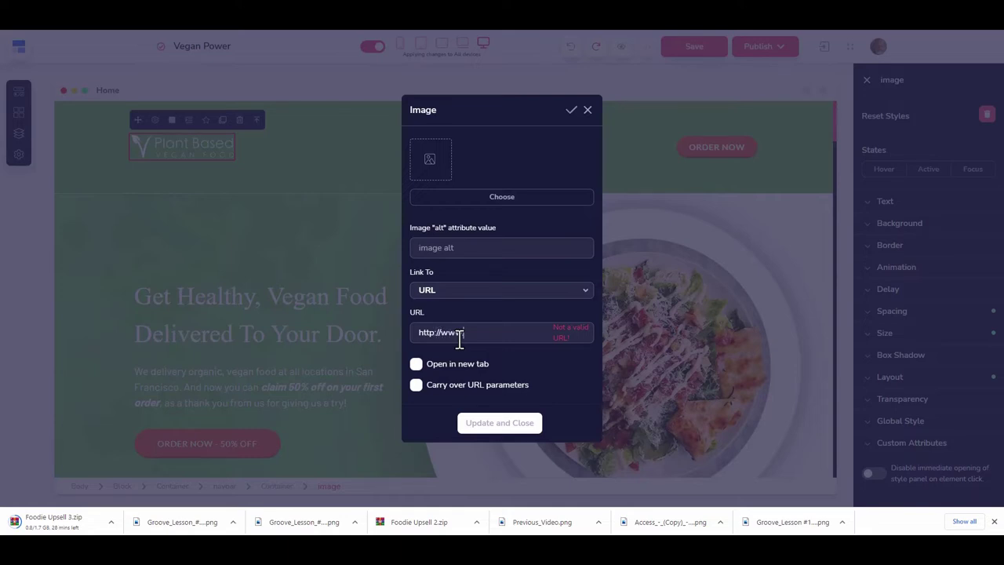
{"action": "type", "text": "w.grooverr.com"}
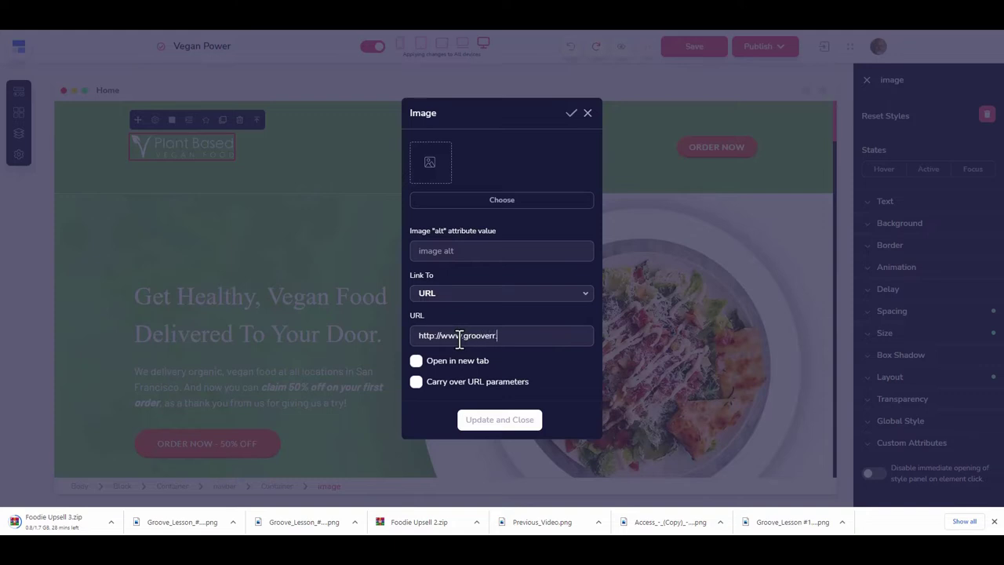
{"action": "left_click", "coordinate": [416, 361]}
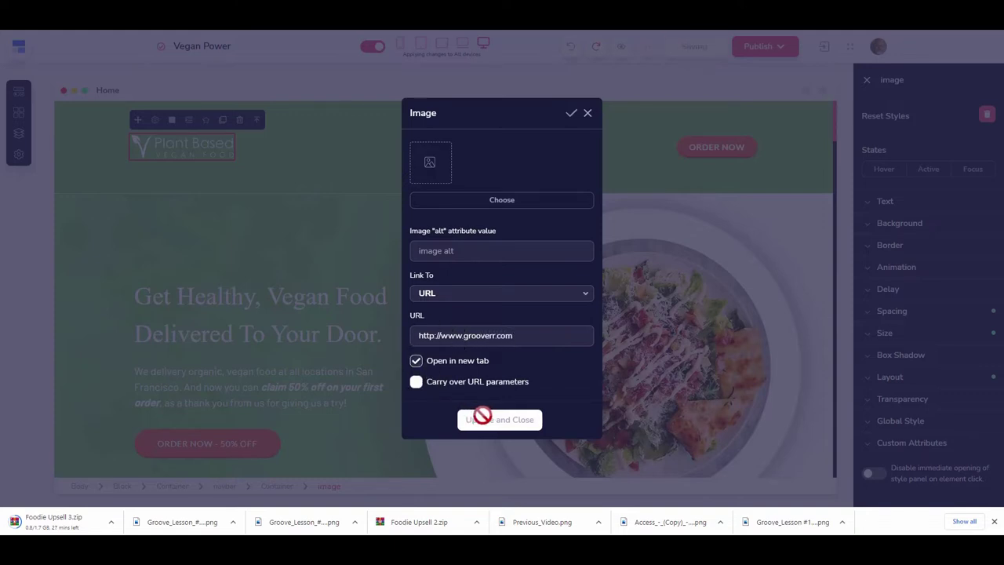
- Replace the logo with the Inflation Busters book image from My Files and apply the image settings
{"action": "left_click", "coordinate": [461, 256]}
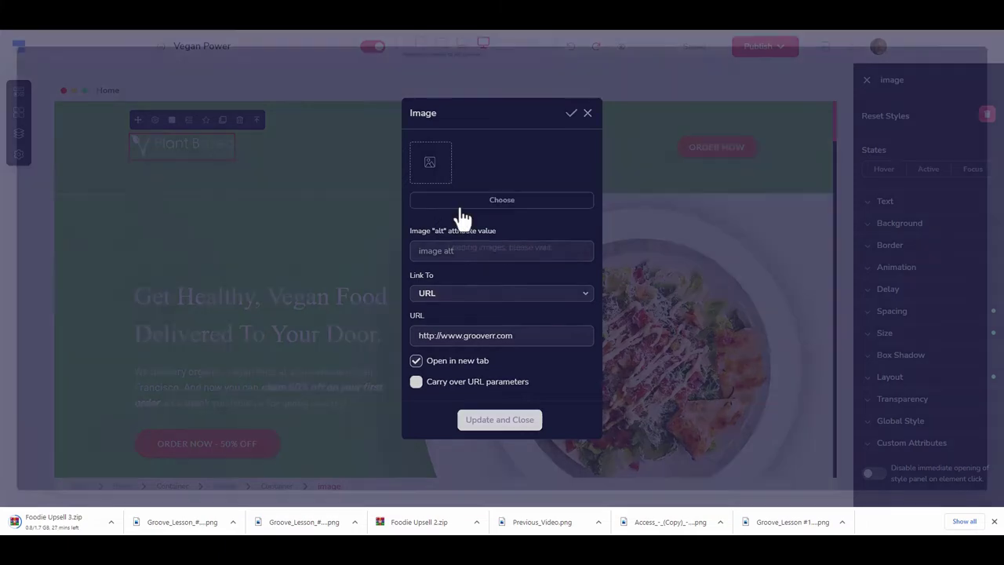
{"action": "left_click", "coordinate": [456, 206]}
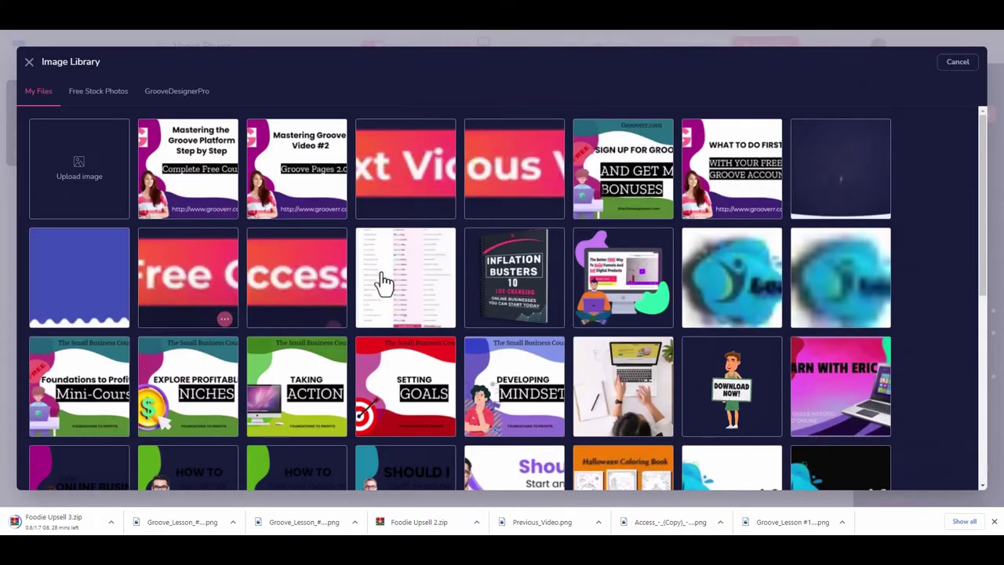
{"action": "left_click", "coordinate": [502, 269]}
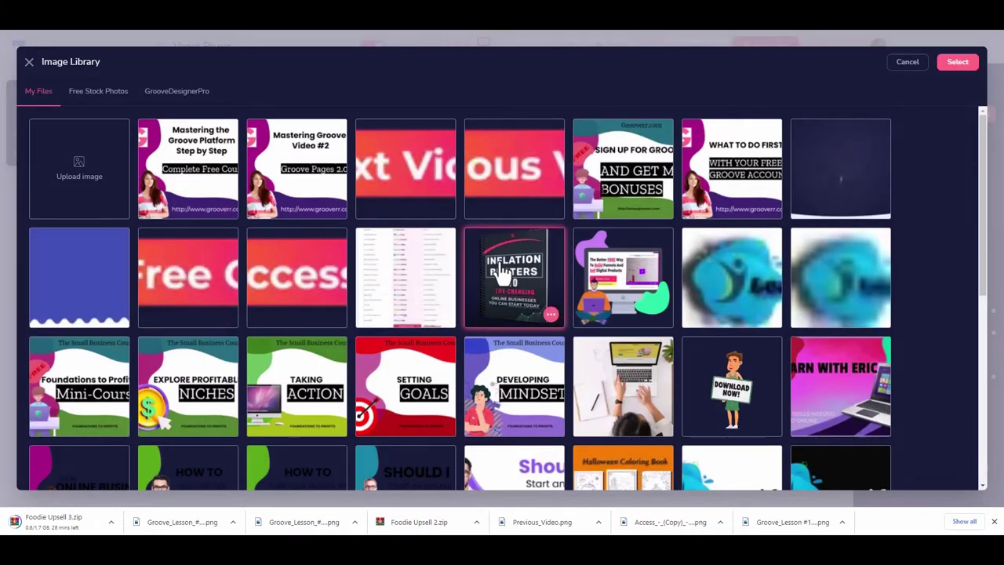
{"action": "left_click", "coordinate": [958, 62]}
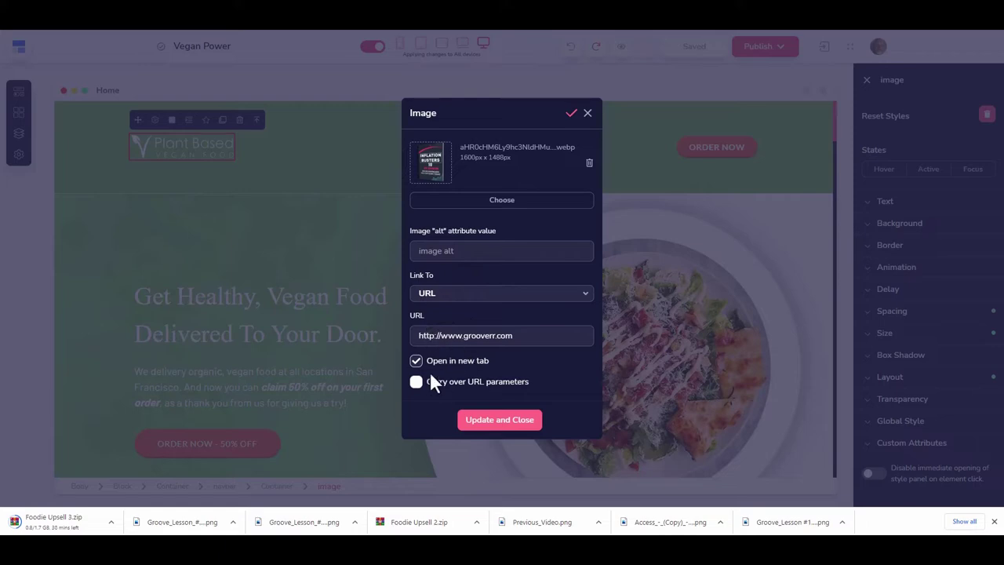
{"action": "left_click", "coordinate": [500, 421]}
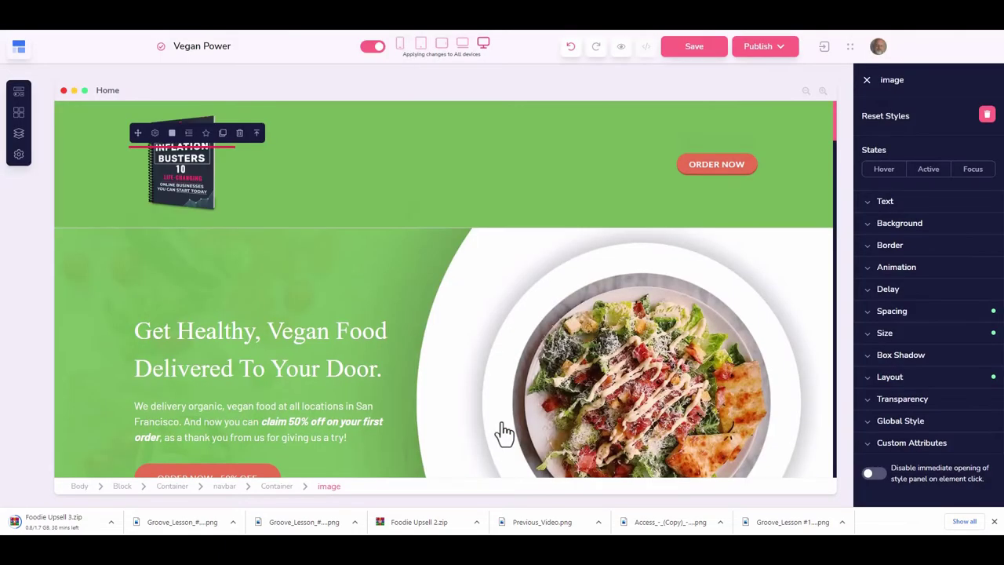
- Undo the header logo replacement and deselect the navbar
{"action": "left_click", "coordinate": [298, 159]}
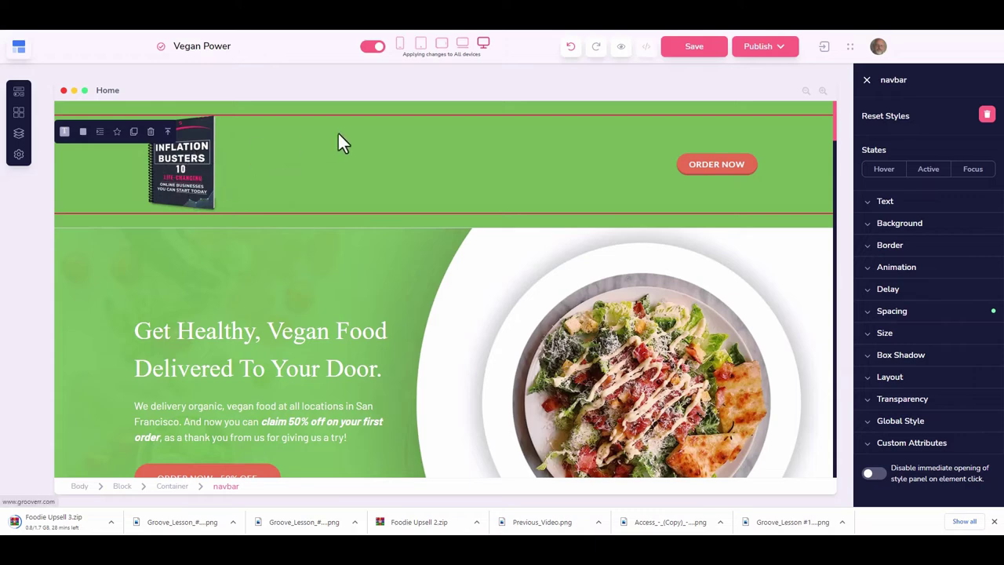
{"action": "left_click", "coordinate": [568, 50]}
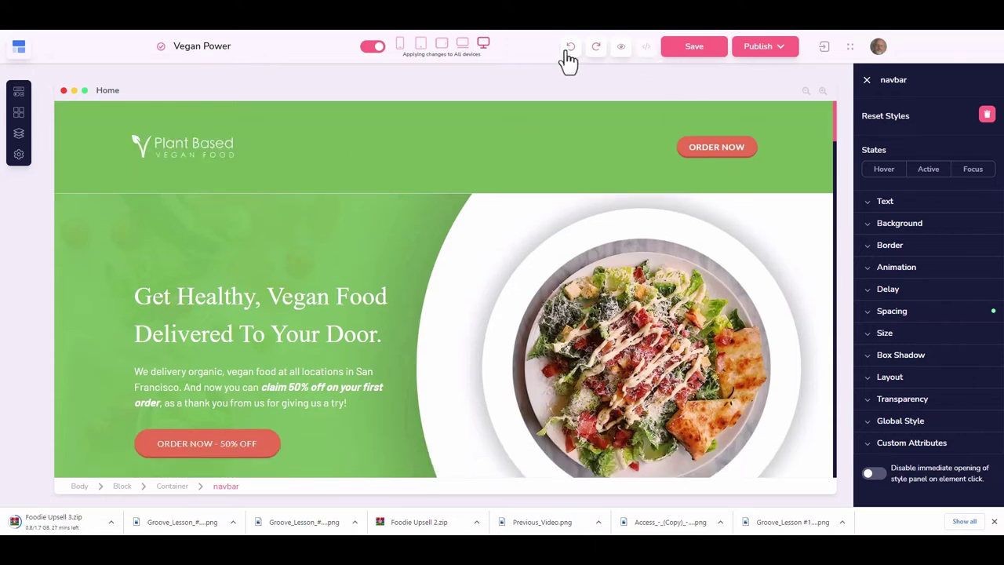
{"action": "left_click", "coordinate": [543, 188]}
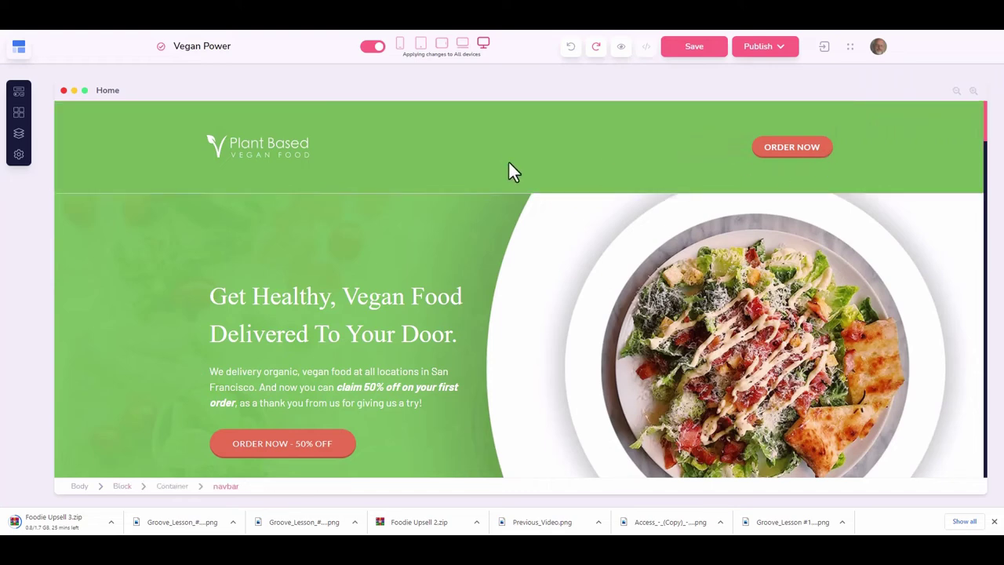
- Review the template's page sections from the hero through the chef quote and food features, ending back at the header
{"action": "scroll", "coordinate": [528, 187], "scroll_direction": "down", "scroll_amount": 5}
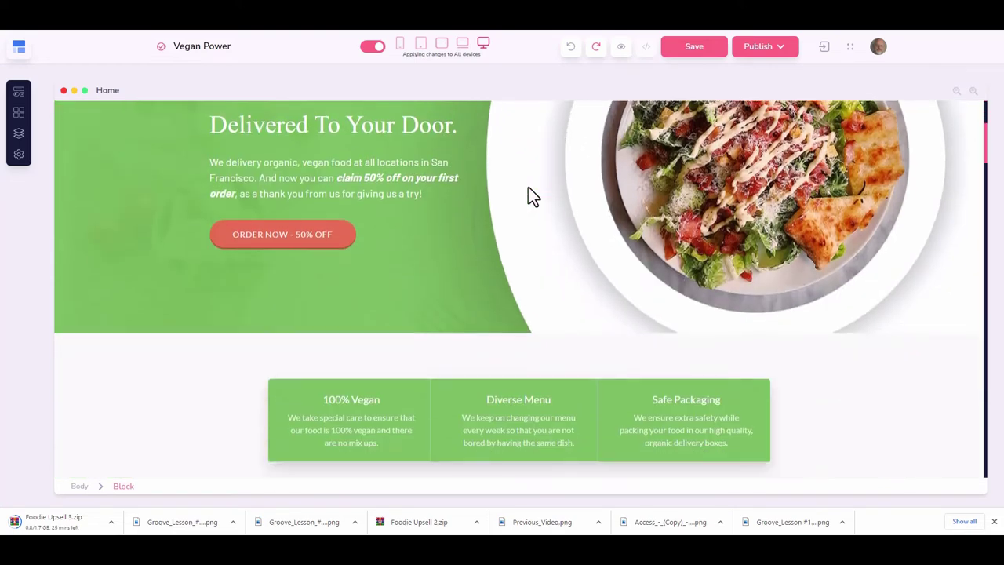
{"action": "scroll", "coordinate": [528, 187], "scroll_direction": "down", "scroll_amount": 5}
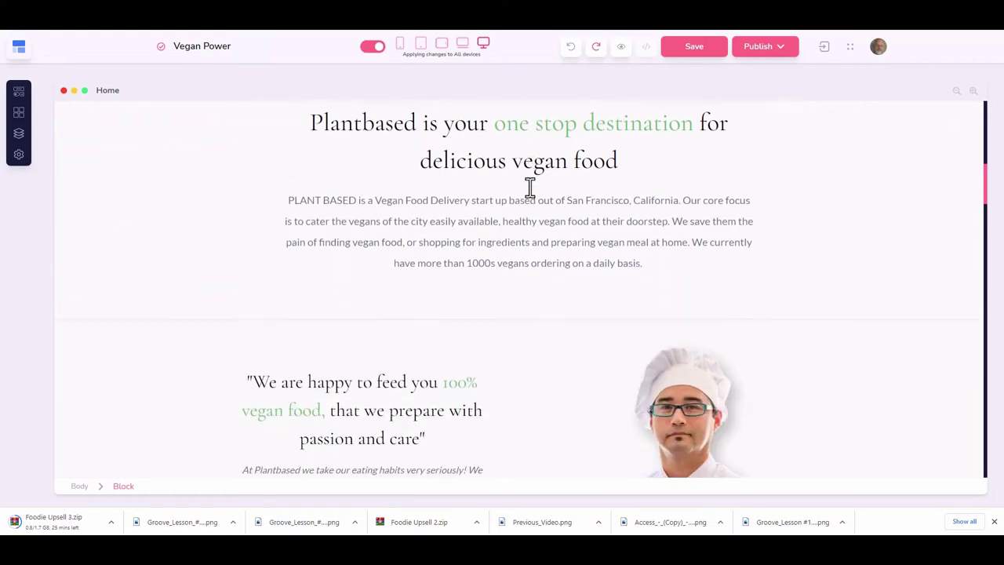
{"action": "scroll", "coordinate": [529, 187], "scroll_direction": "down", "scroll_amount": 3}
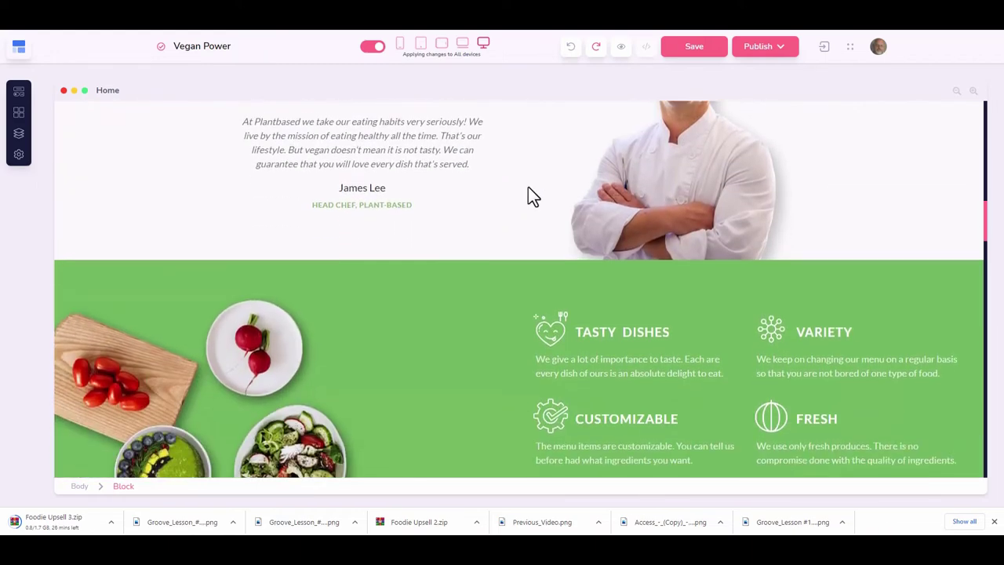
{"action": "scroll", "coordinate": [528, 187], "scroll_direction": "up", "scroll_amount": 5}
{"action": "scroll", "coordinate": [528, 187], "scroll_direction": "up", "scroll_amount": 5}
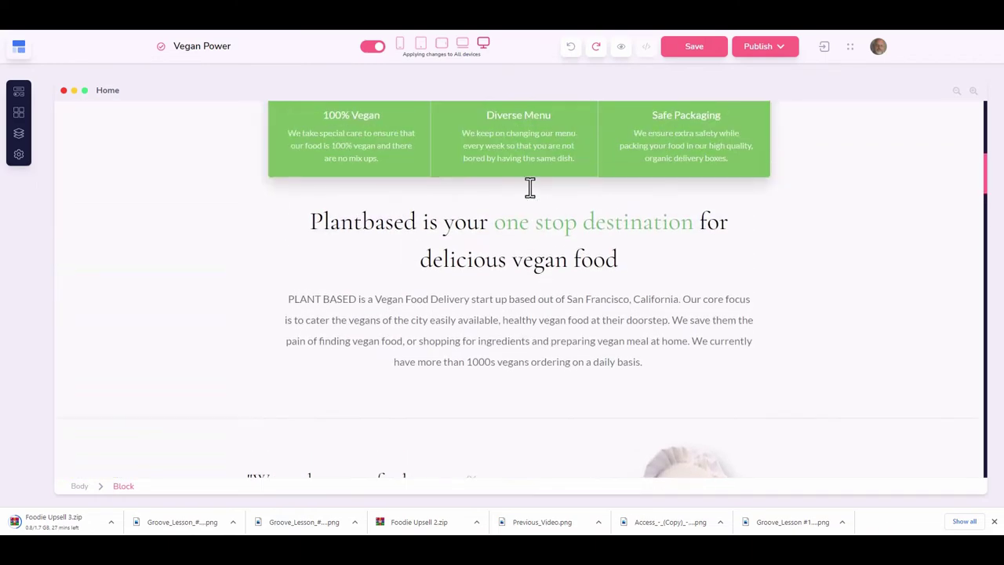
{"action": "scroll", "coordinate": [528, 188], "scroll_direction": "up", "scroll_amount": 5}
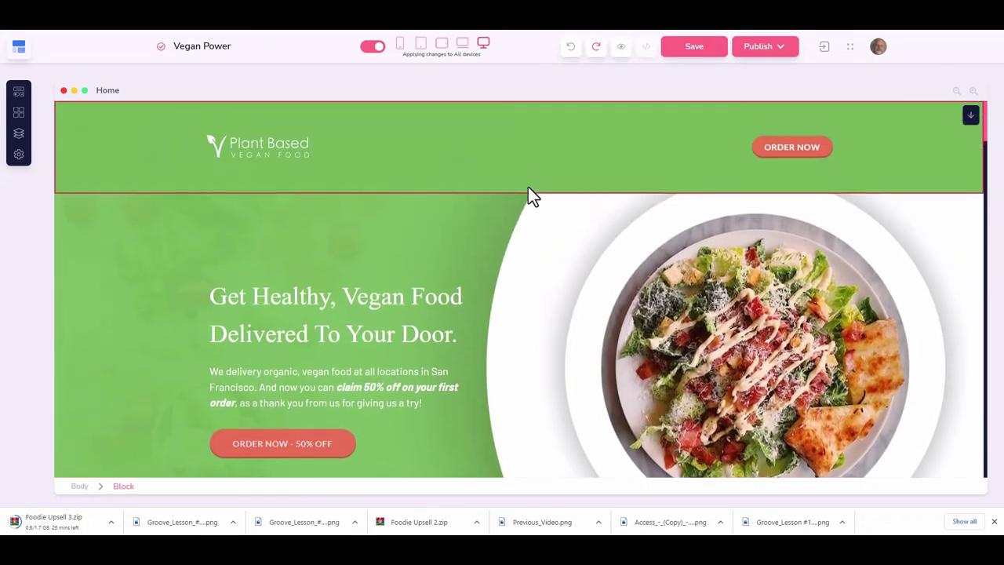
- Select the whole header block and examine the style options available for it
{"action": "left_click", "coordinate": [491, 142]}
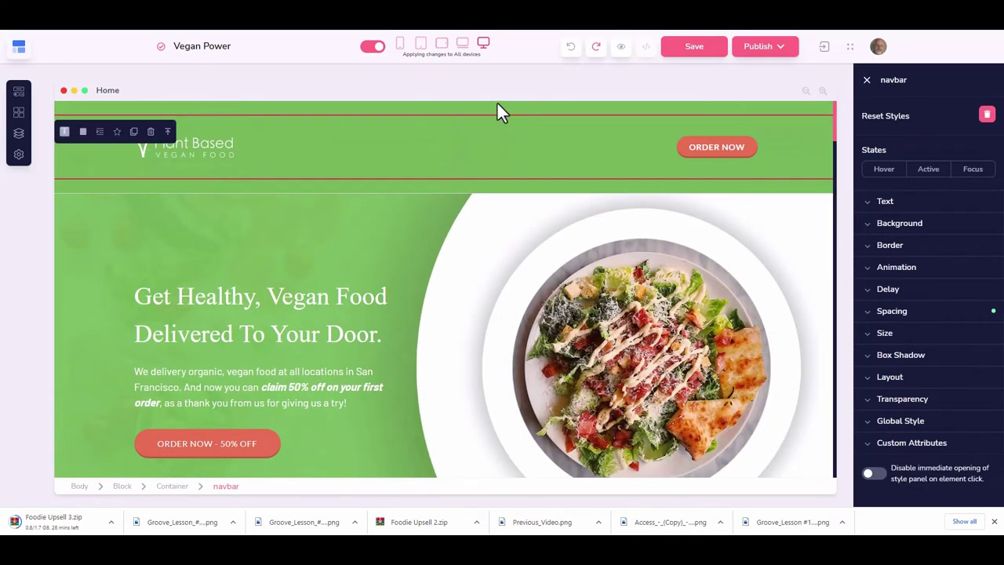
{"action": "left_click", "coordinate": [496, 104]}
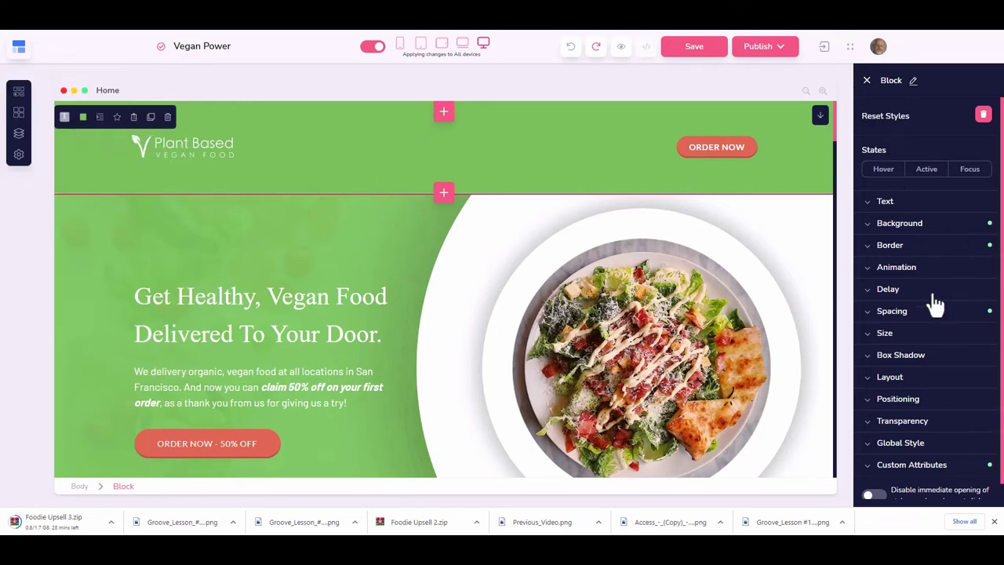
{"action": "scroll", "coordinate": [945, 287], "scroll_direction": "down", "scroll_amount": 1}
{"action": "scroll", "coordinate": [945, 287], "scroll_direction": "up", "scroll_amount": 1}
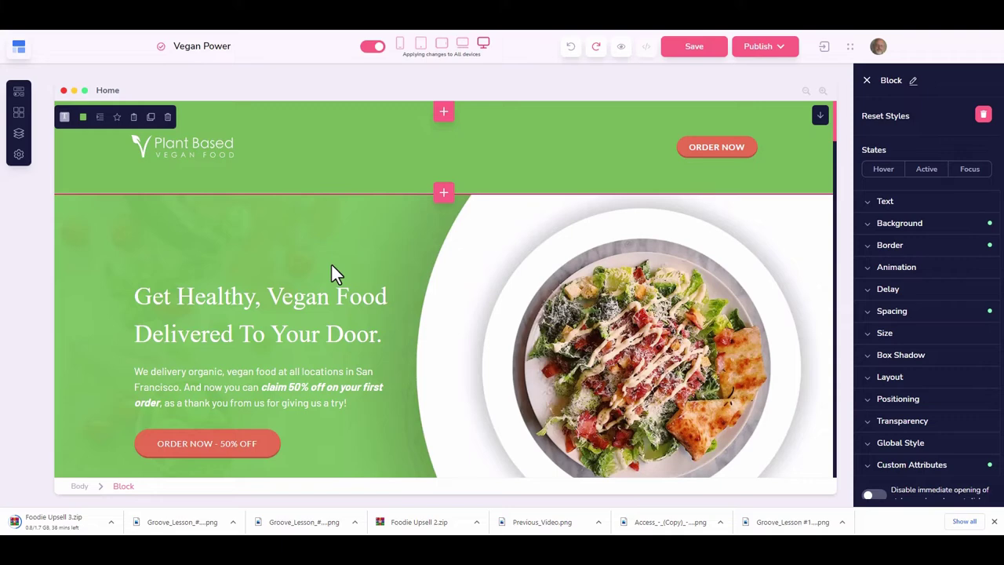
- Open the block library for the spot directly below the header block and browse the Designer Content blocks
{"action": "left_click", "coordinate": [444, 195]}
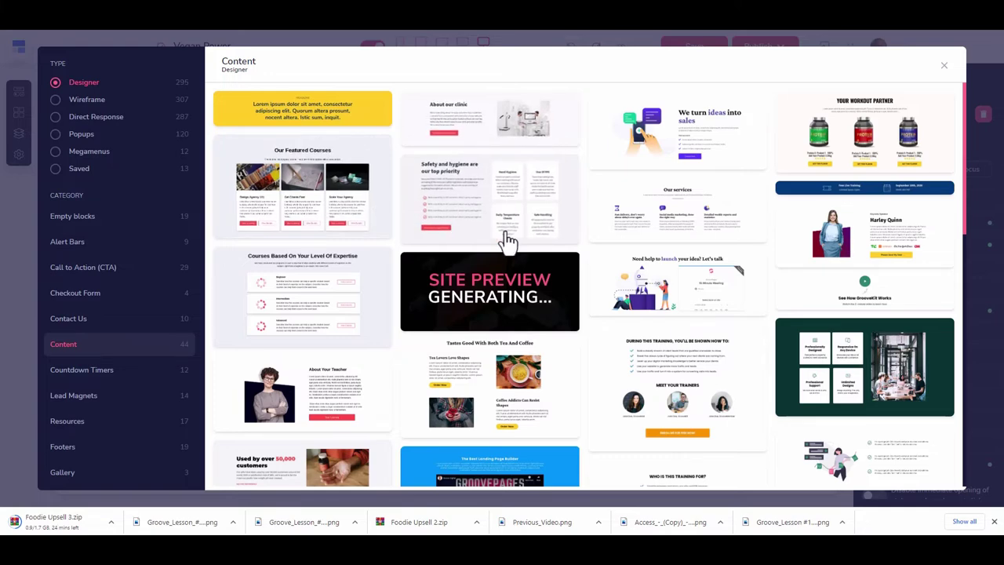
{"action": "scroll", "coordinate": [461, 225], "scroll_direction": "down", "scroll_amount": 3}
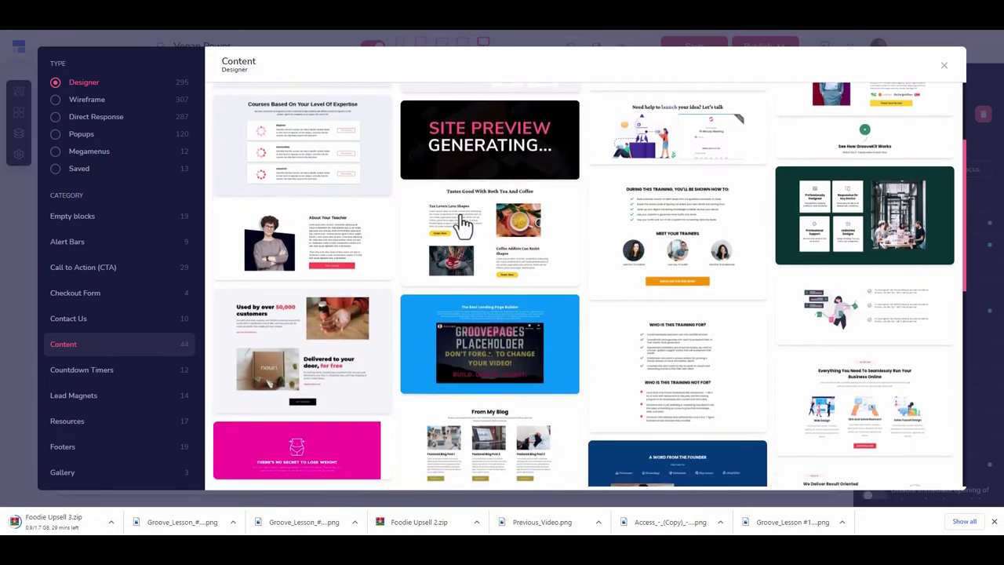
{"action": "scroll", "coordinate": [462, 225], "scroll_direction": "down", "scroll_amount": 8}
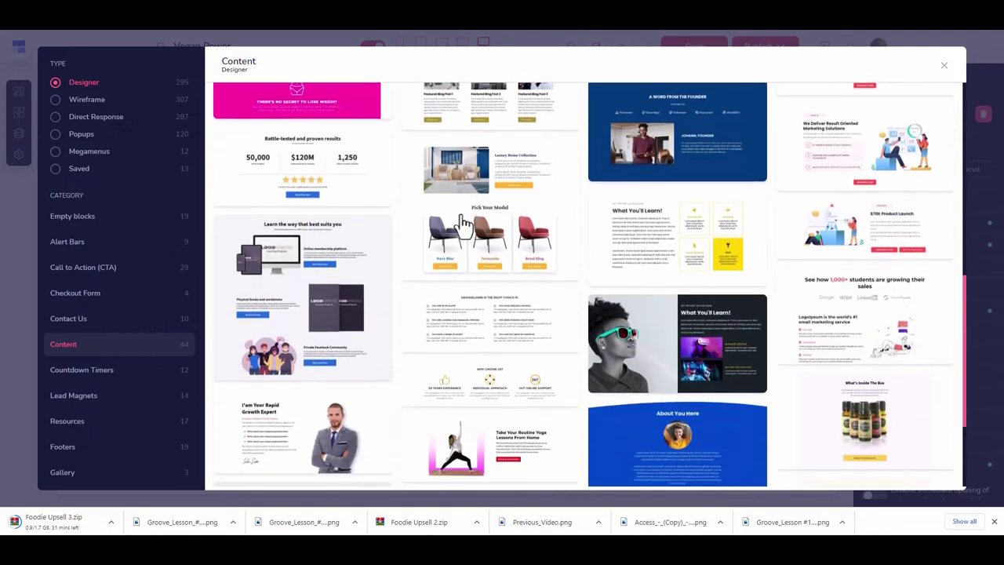
{"action": "scroll", "coordinate": [465, 225], "scroll_direction": "down", "scroll_amount": 1}
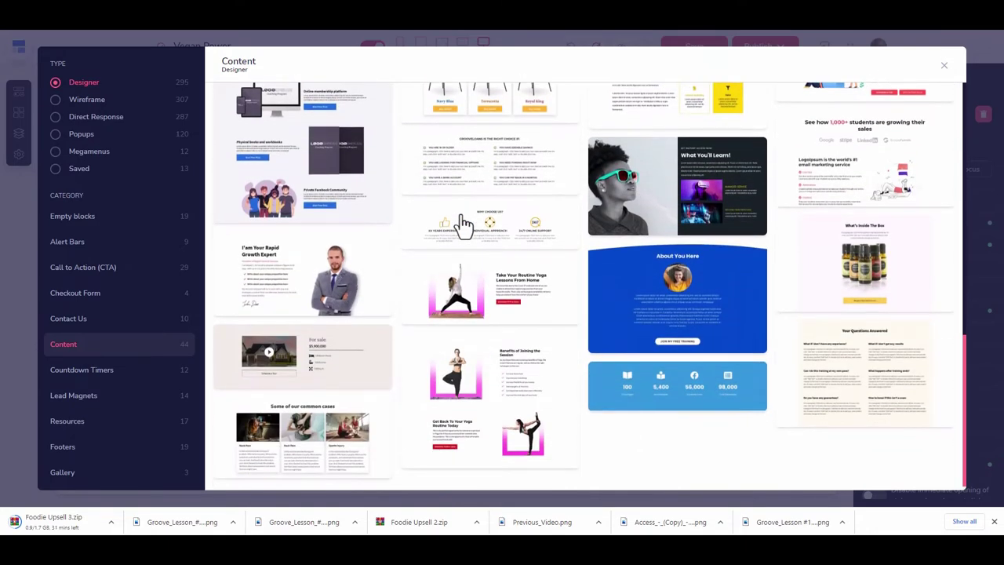
{"action": "scroll", "coordinate": [464, 225], "scroll_direction": "up", "scroll_amount": 9}
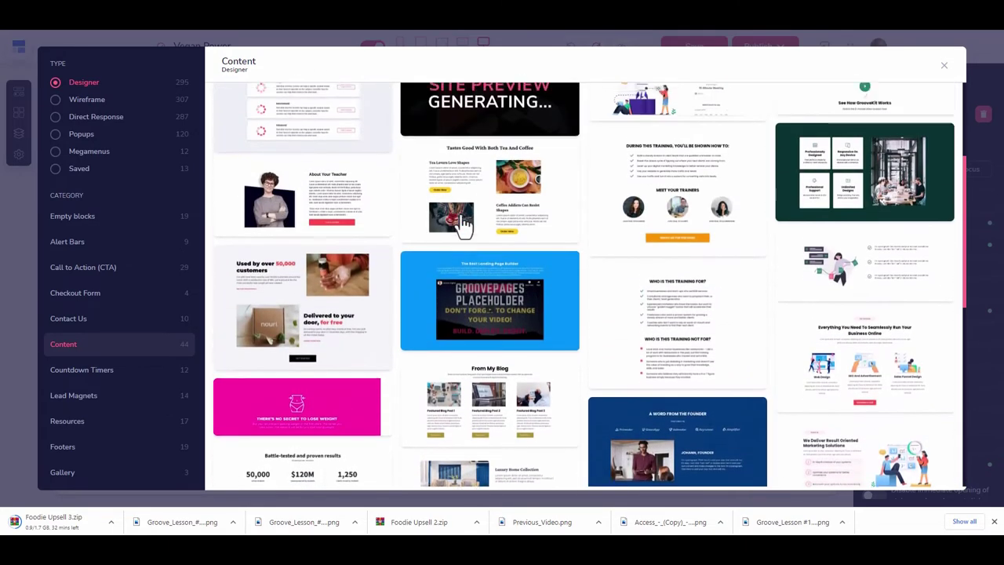
{"action": "scroll", "coordinate": [464, 225], "scroll_direction": "up", "scroll_amount": 5}
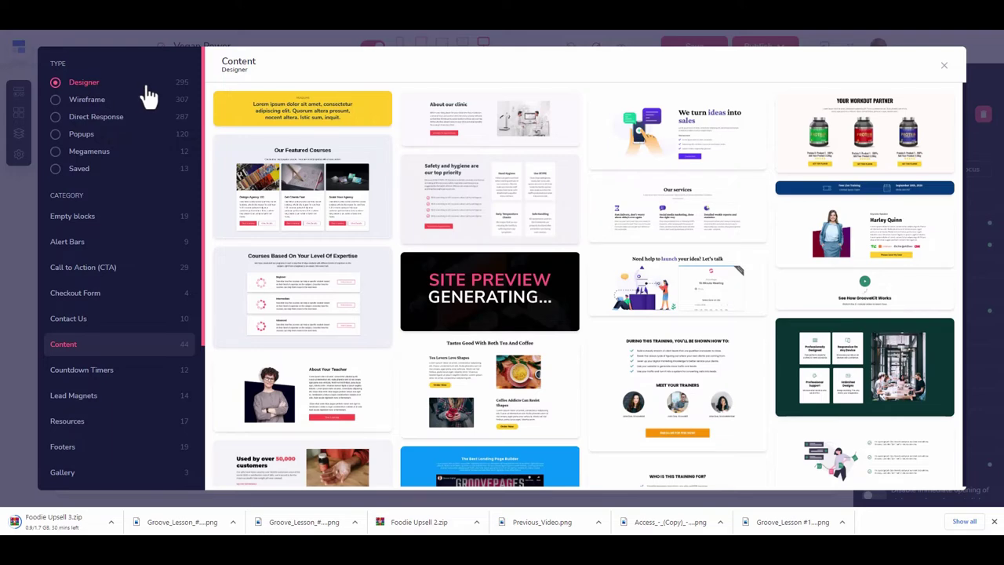
- Examine the Wireframe, Direct Response, Popups, Megamenus and Saved block types in the library
{"action": "left_click", "coordinate": [75, 102]}
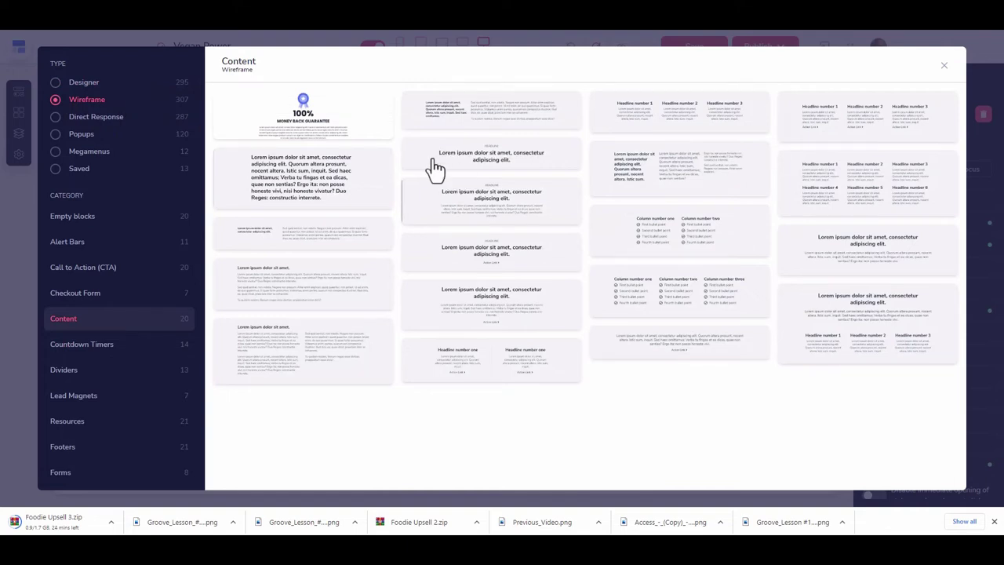
{"action": "left_click", "coordinate": [96, 119]}
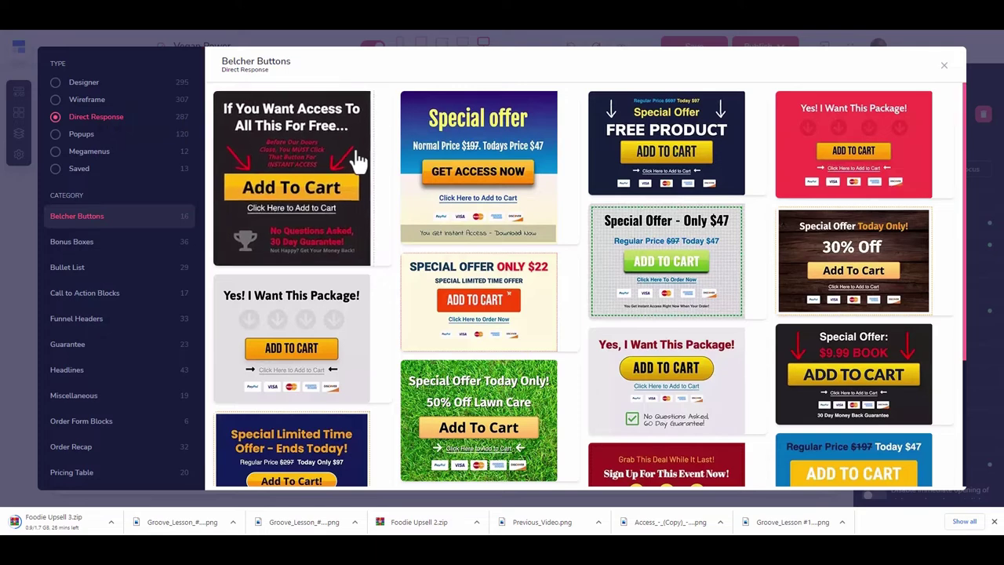
{"action": "left_click", "coordinate": [79, 135]}
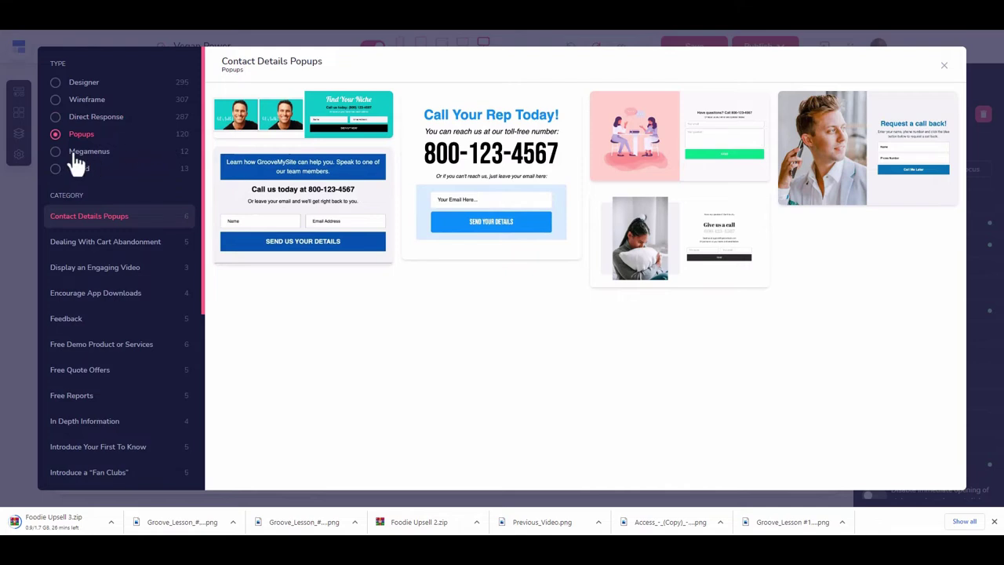
{"action": "left_click", "coordinate": [76, 154]}
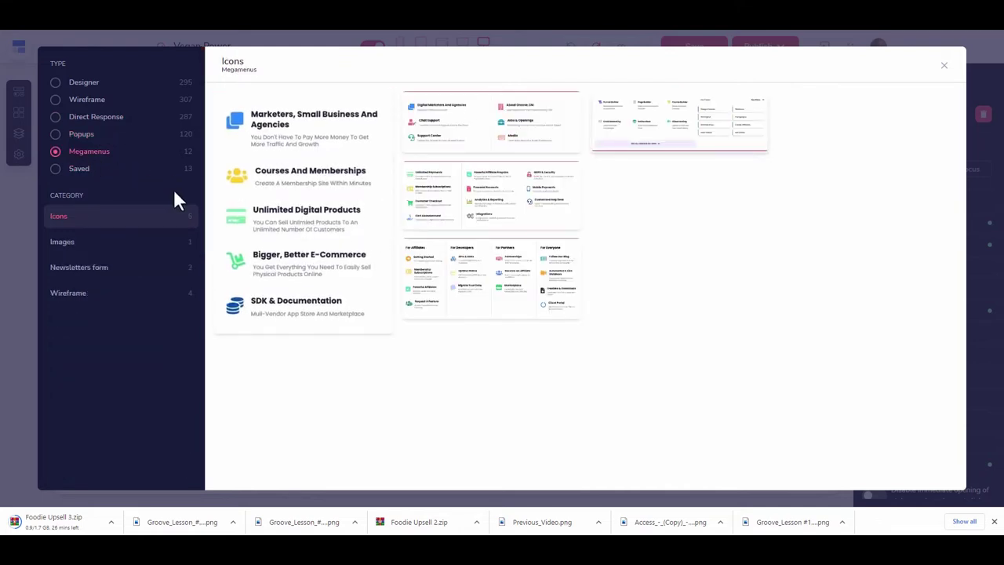
{"action": "left_click", "coordinate": [71, 171]}
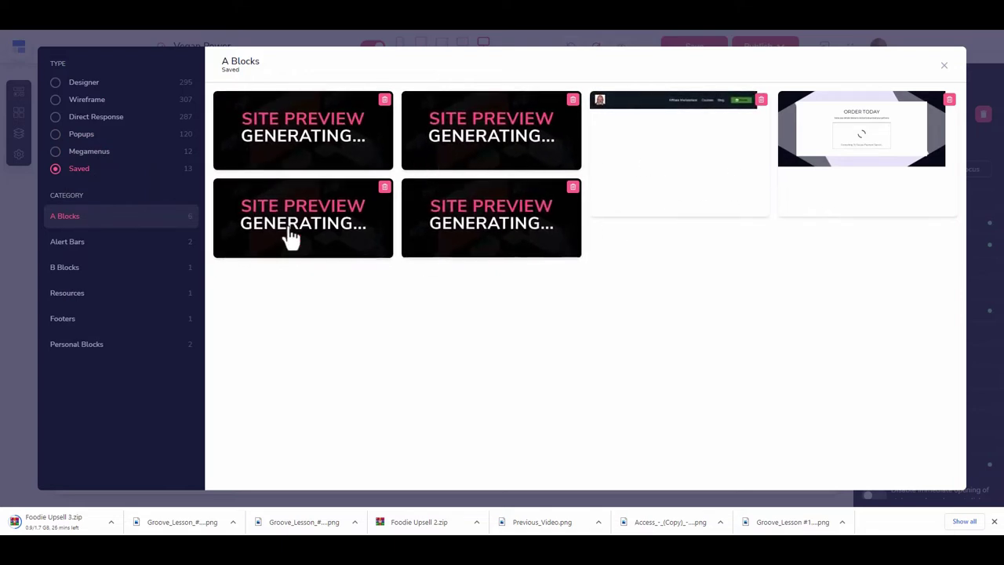
- Switch the library to Designer blocks and examine the Empty blocks, Alert Bars, Call to Action (CTA) and Checkout Form categories
{"action": "left_click", "coordinate": [59, 86]}
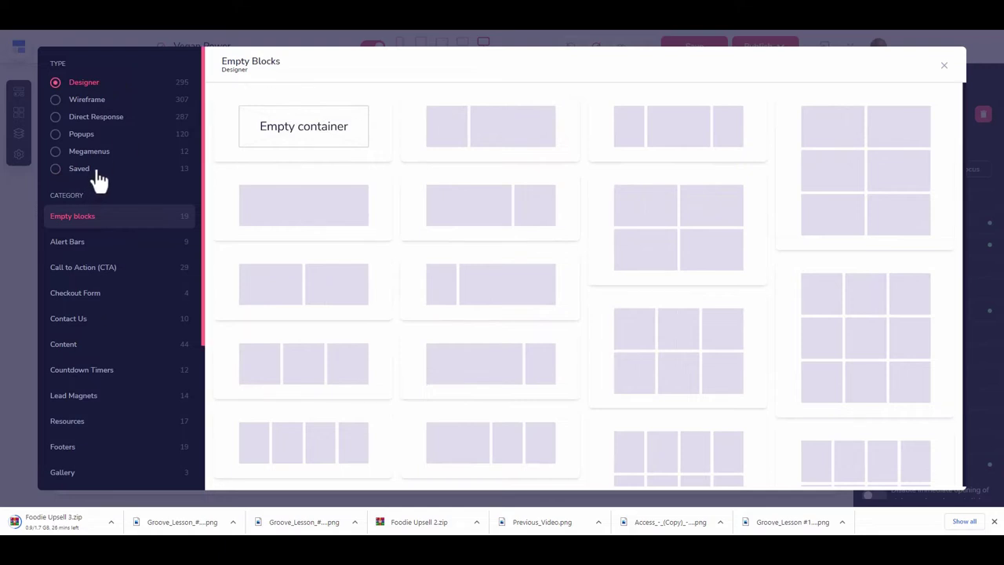
{"action": "scroll", "coordinate": [144, 232], "scroll_direction": "down", "scroll_amount": 3}
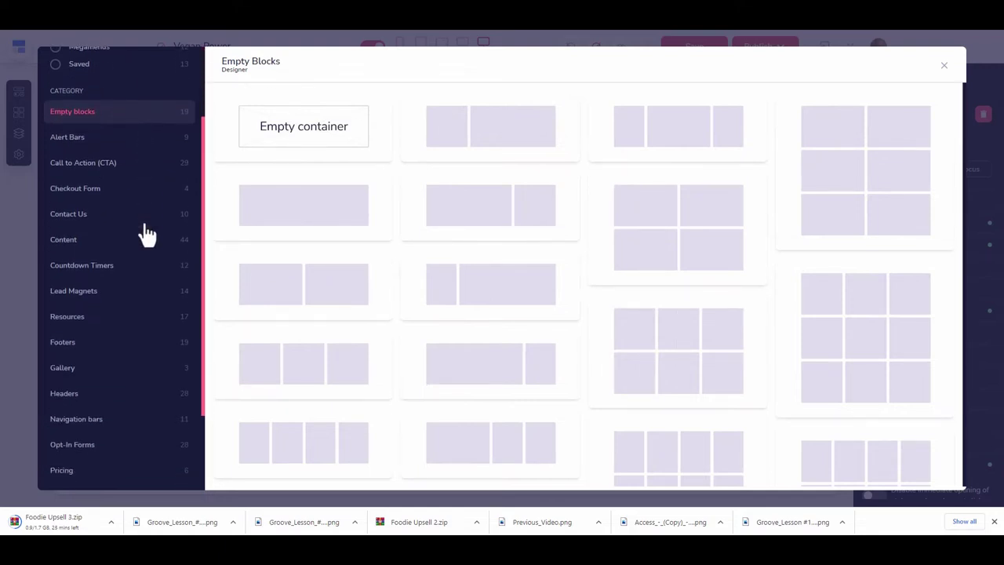
{"action": "scroll", "coordinate": [146, 233], "scroll_direction": "up", "scroll_amount": 3}
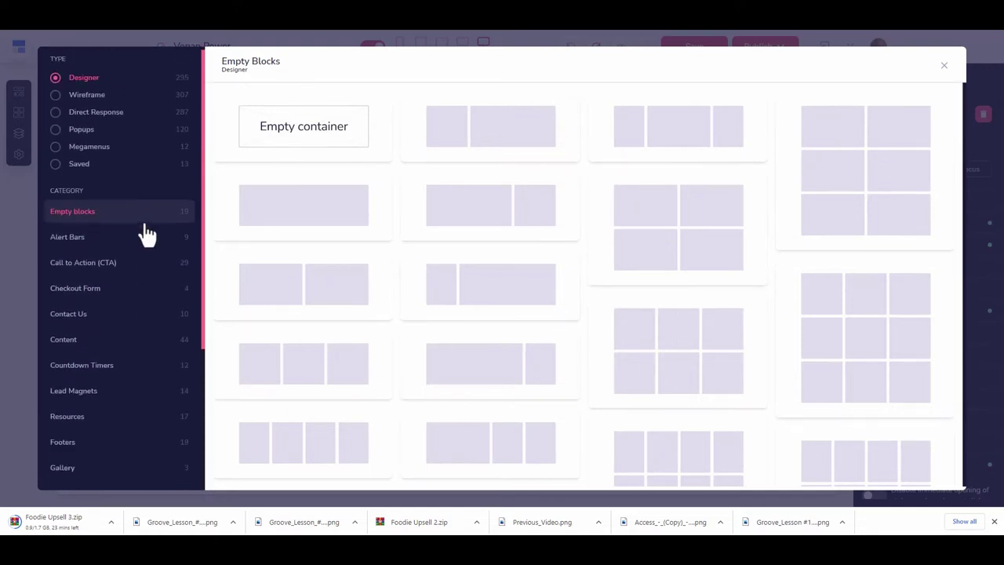
{"action": "left_click", "coordinate": [90, 243]}
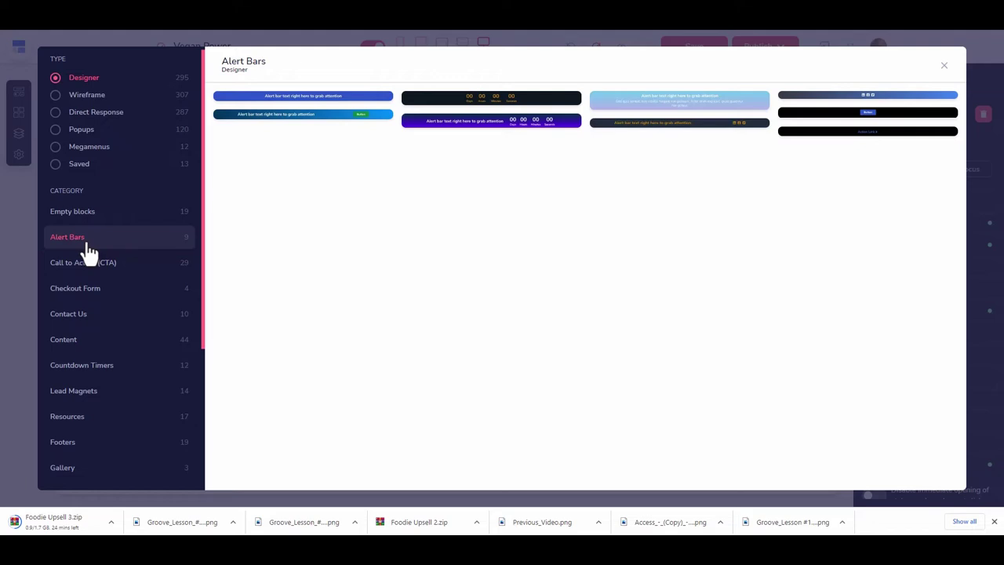
{"action": "left_click", "coordinate": [87, 267]}
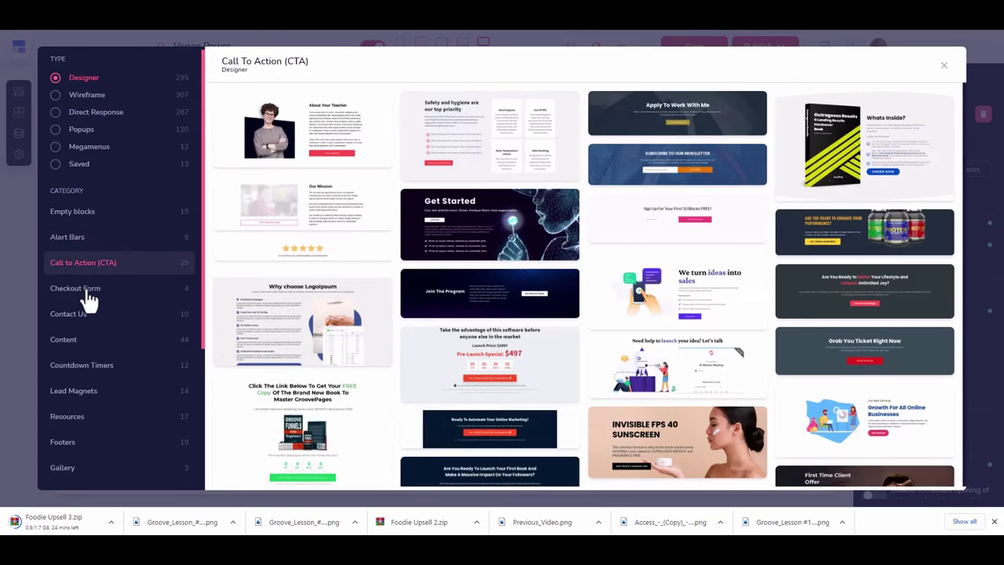
{"action": "left_click", "coordinate": [86, 290]}
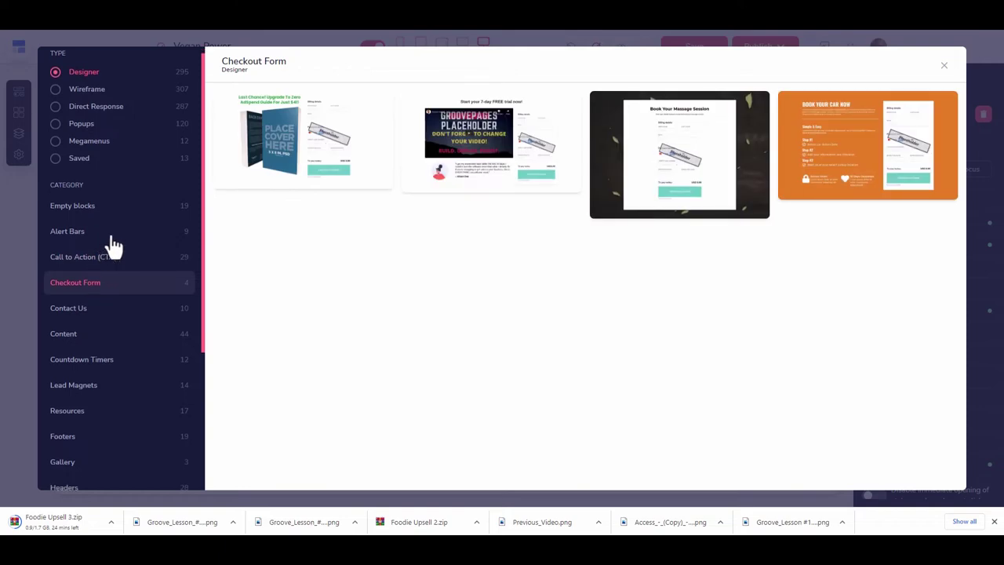
- Examine the Designer blocks in the Contact Us and Content categories
{"action": "scroll", "coordinate": [114, 245], "scroll_direction": "down", "scroll_amount": 1}
{"action": "left_click", "coordinate": [80, 265]}
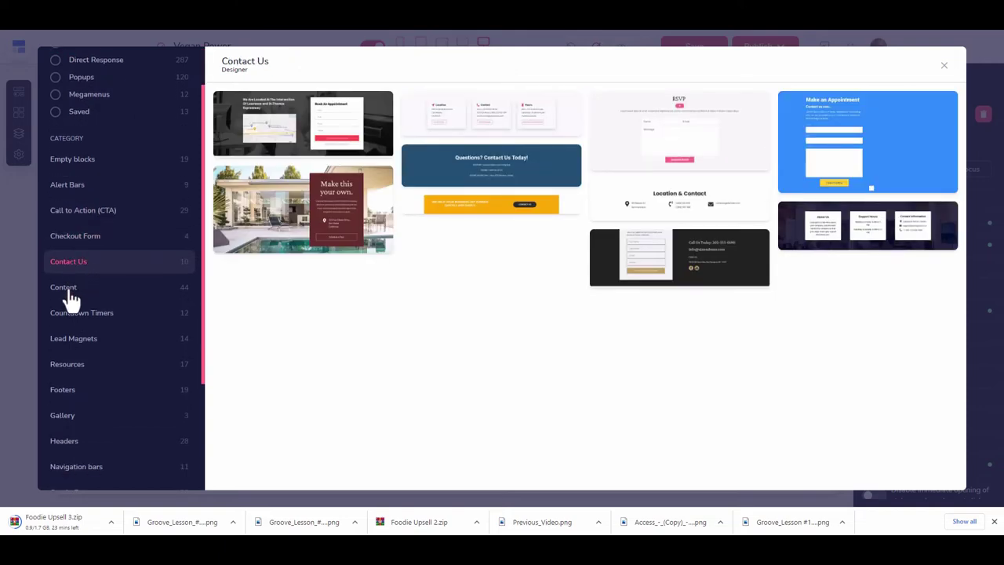
{"action": "left_click", "coordinate": [69, 292]}
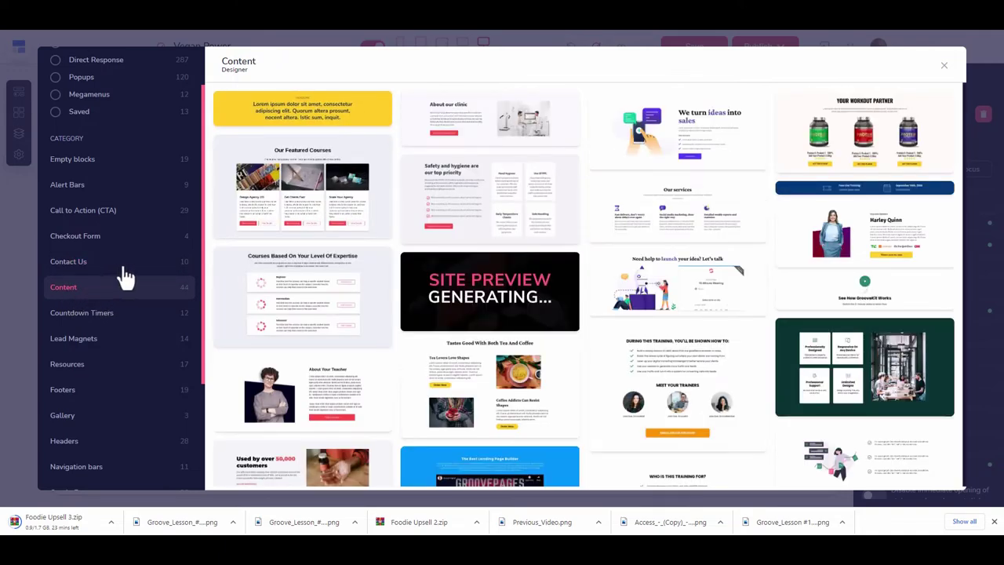
{"action": "scroll", "coordinate": [408, 269], "scroll_direction": "down", "scroll_amount": 1}
{"action": "scroll", "coordinate": [407, 268], "scroll_direction": "down", "scroll_amount": 10}
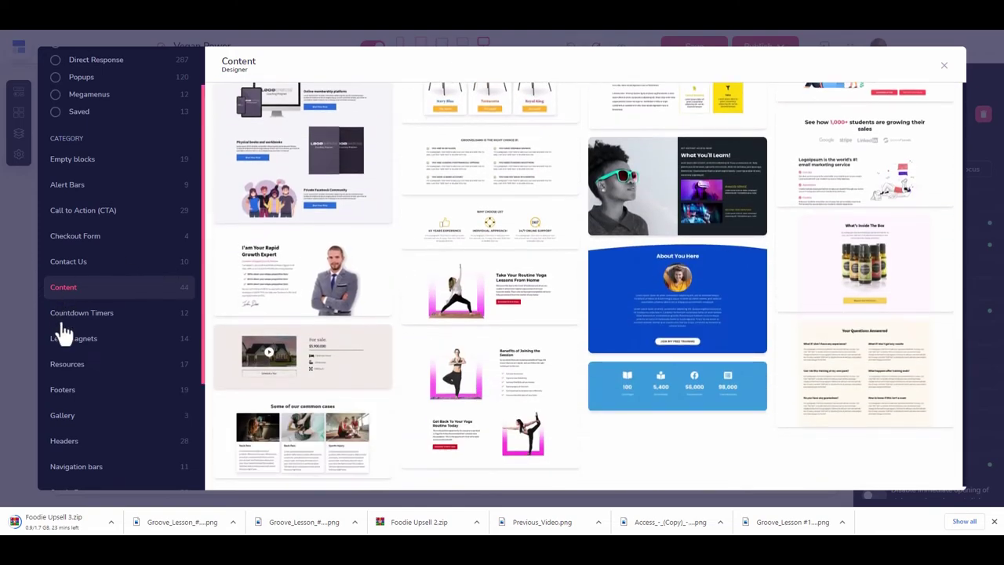
- Examine the Designer blocks in the Countdown Timers, Lead Magnets and Resources categories
{"action": "left_click", "coordinate": [69, 317]}
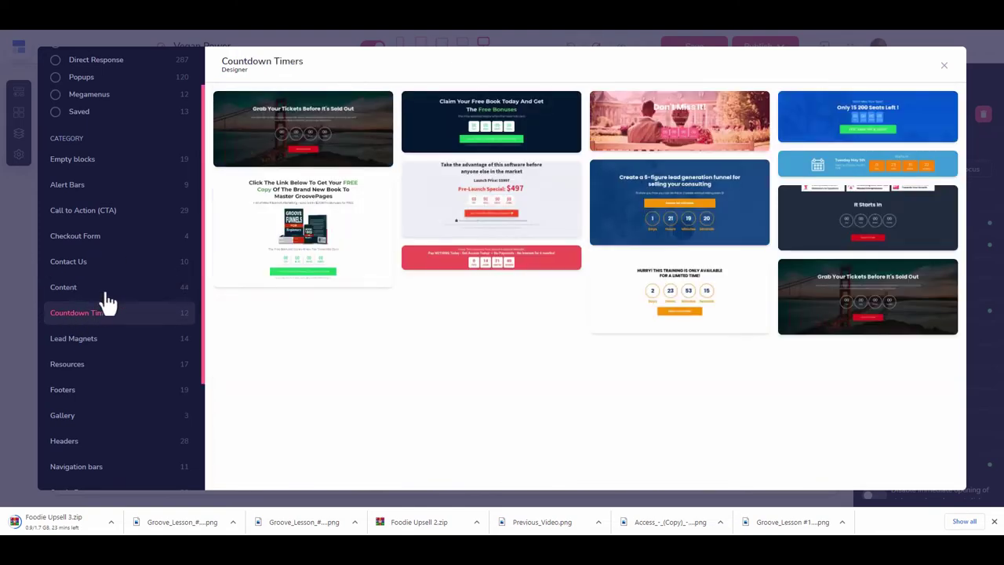
{"action": "scroll", "coordinate": [125, 294], "scroll_direction": "down", "scroll_amount": 1}
{"action": "scroll", "coordinate": [137, 287], "scroll_direction": "down", "scroll_amount": 2}
{"action": "left_click", "coordinate": [68, 184]}
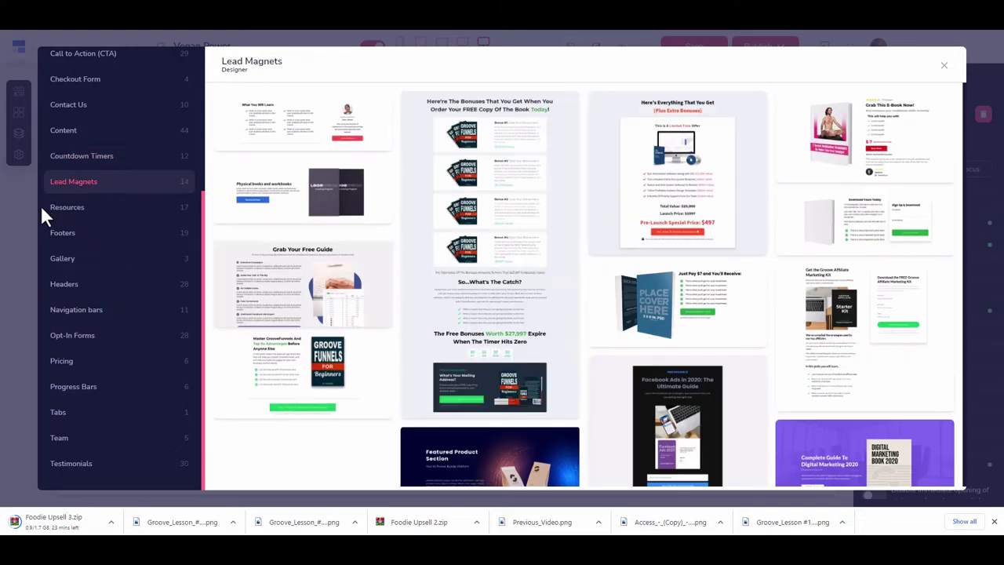
{"action": "left_click", "coordinate": [74, 208]}
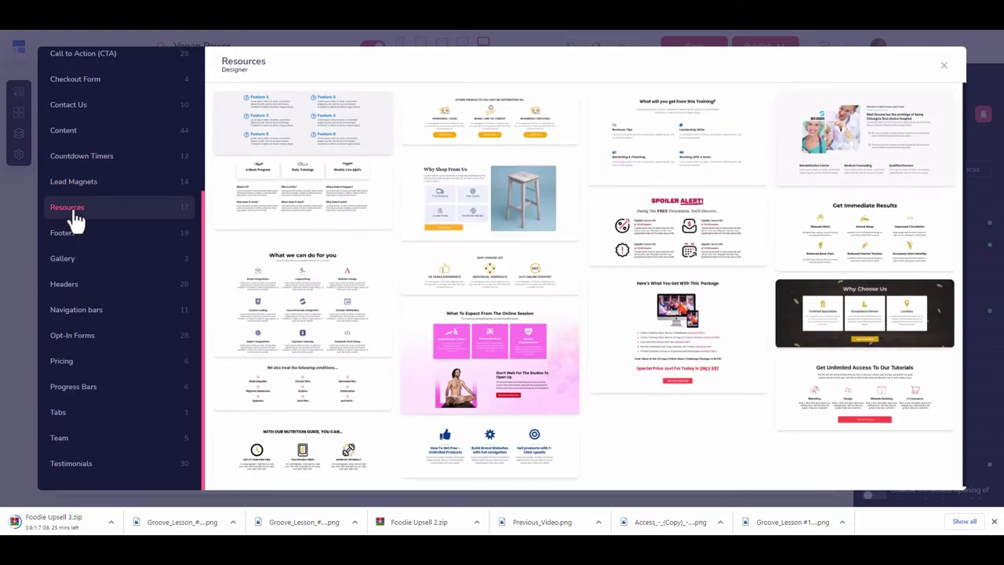
{"action": "scroll", "coordinate": [523, 254], "scroll_direction": "down", "scroll_amount": 1}
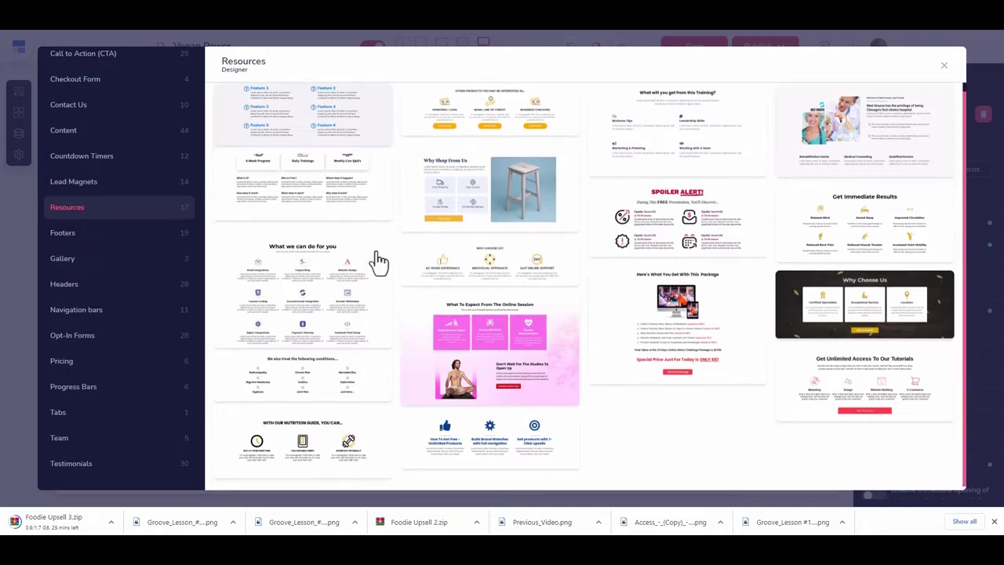
- Examine the Designer blocks in the Footers, Gallery, Headers, Navigation bars and Opt-In Forms categories
{"action": "left_click", "coordinate": [60, 240]}
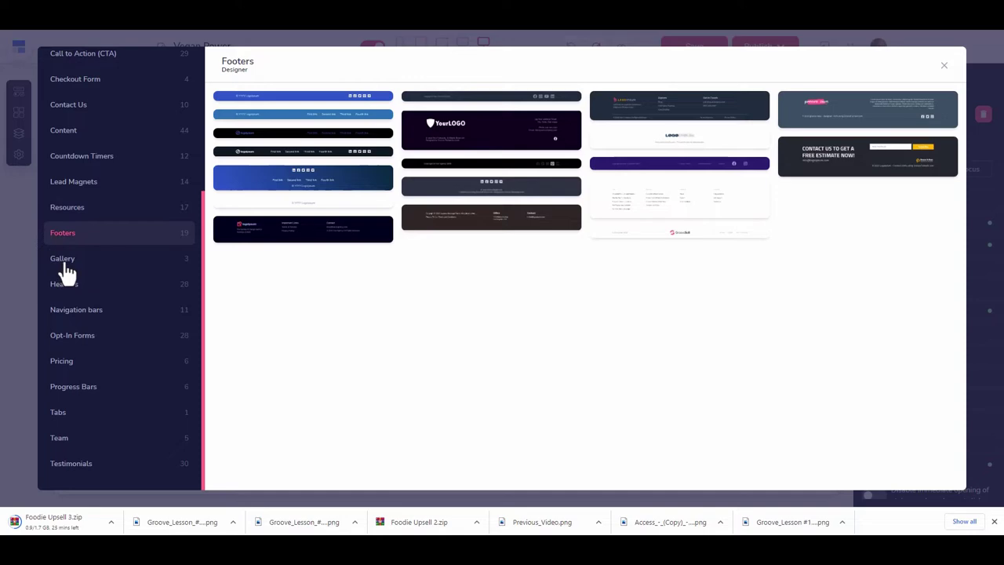
{"action": "left_click", "coordinate": [64, 262]}
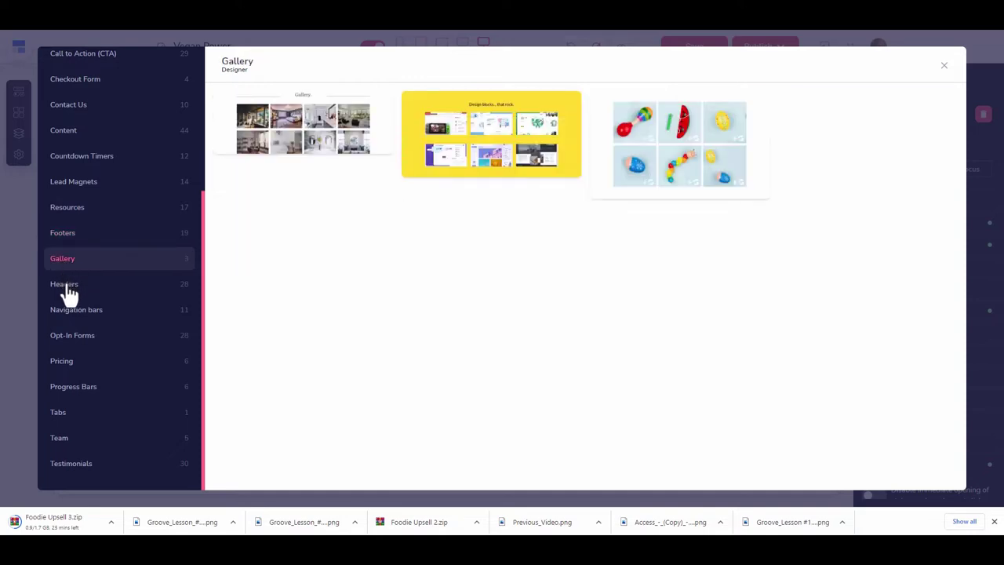
{"action": "left_click", "coordinate": [68, 286]}
{"action": "scroll", "coordinate": [443, 269], "scroll_direction": "down", "scroll_amount": 5}
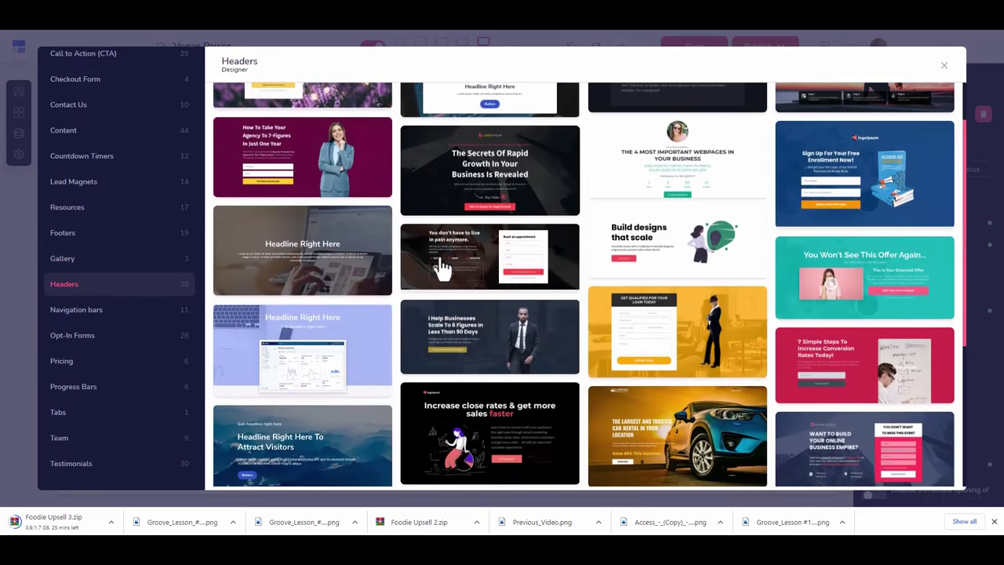
{"action": "scroll", "coordinate": [443, 269], "scroll_direction": "down", "scroll_amount": 3}
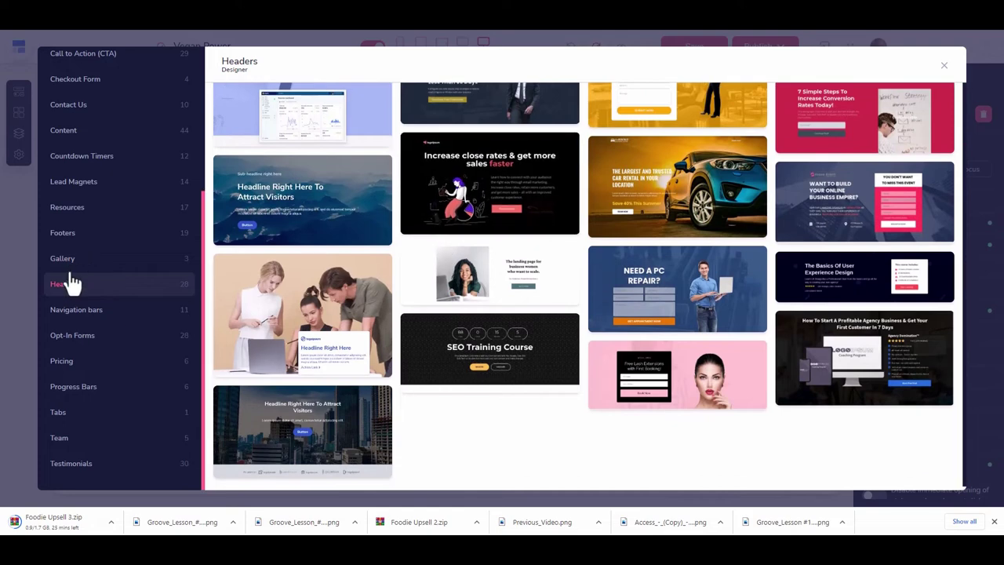
{"action": "left_click", "coordinate": [69, 320]}
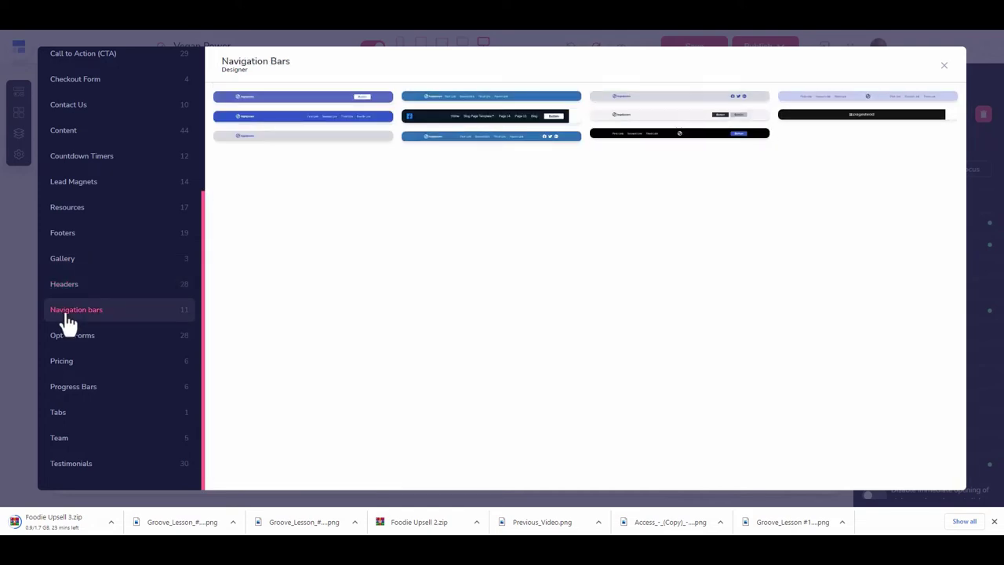
{"action": "left_click", "coordinate": [71, 340]}
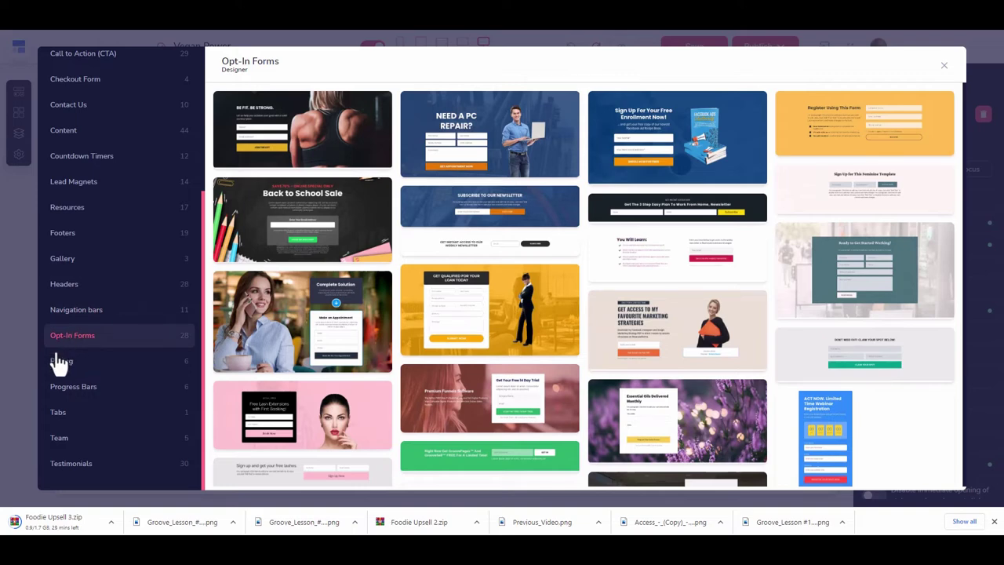
- Insert the Designer Pricing block with the three Bronze, Gold and Silver monthly plans directly below the green header
{"action": "left_click", "coordinate": [61, 367]}
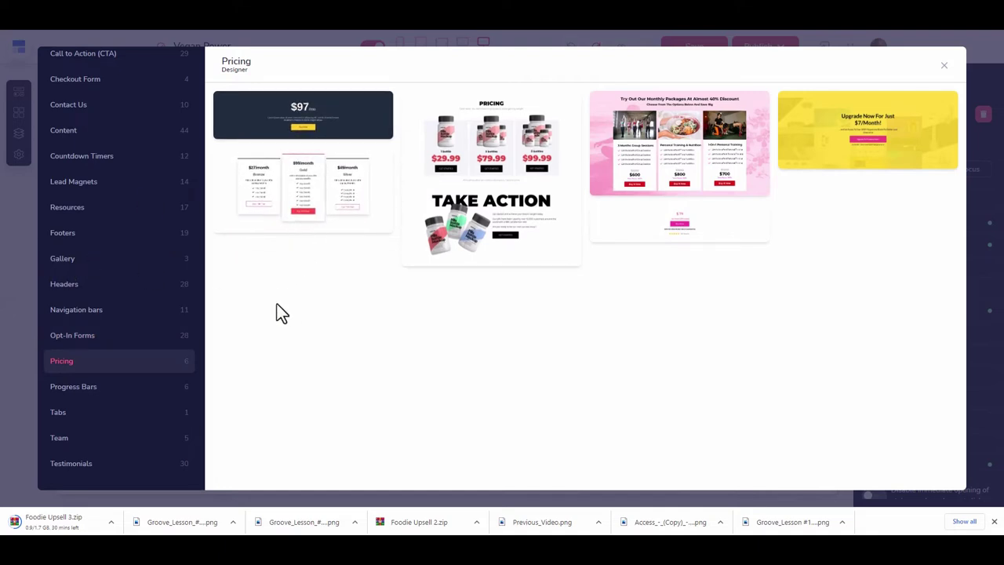
{"action": "left_click", "coordinate": [306, 200]}
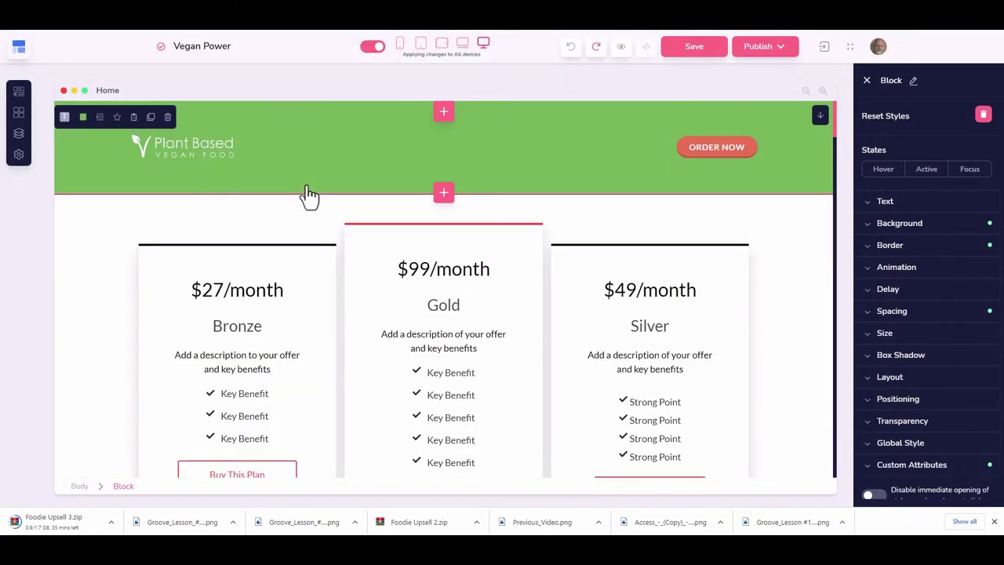
{"action": "scroll", "coordinate": [315, 346], "scroll_direction": "down", "scroll_amount": 9}
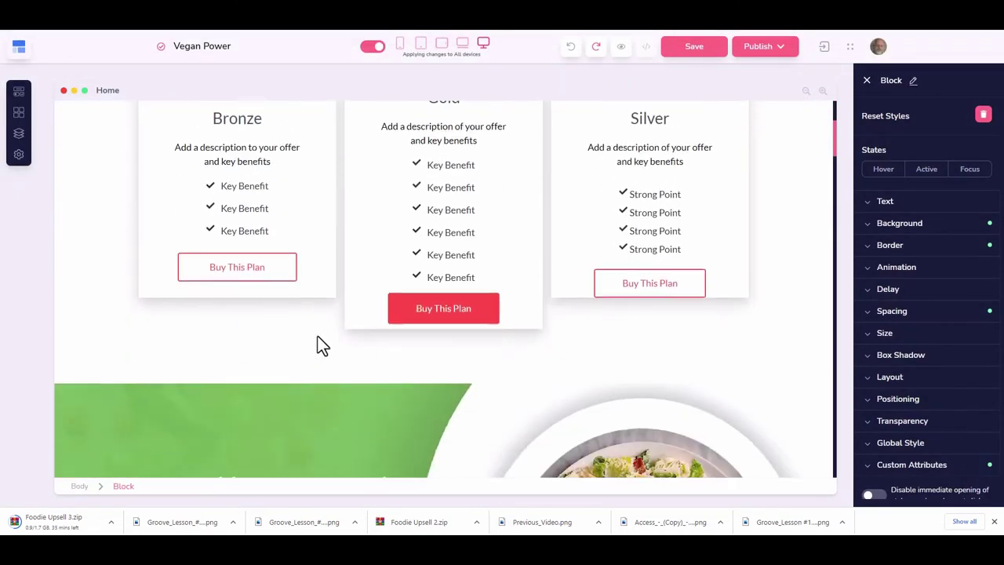
{"action": "scroll", "coordinate": [318, 337], "scroll_direction": "up", "scroll_amount": 6}
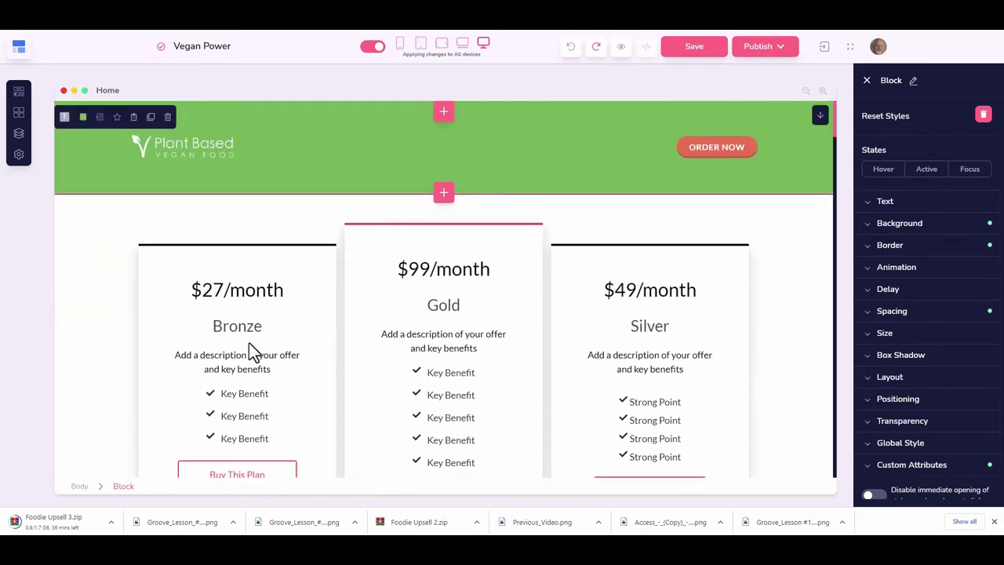
- Select the whole three-plan pricing block and examine the weight and font choices in its Text settings
{"action": "left_click", "coordinate": [92, 330]}
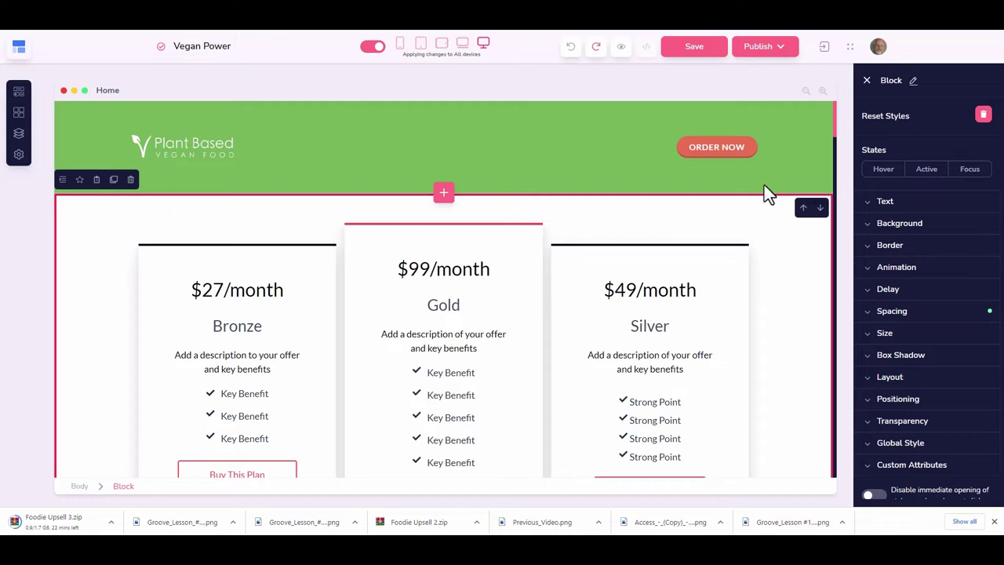
{"action": "scroll", "coordinate": [312, 274], "scroll_direction": "down", "scroll_amount": 2}
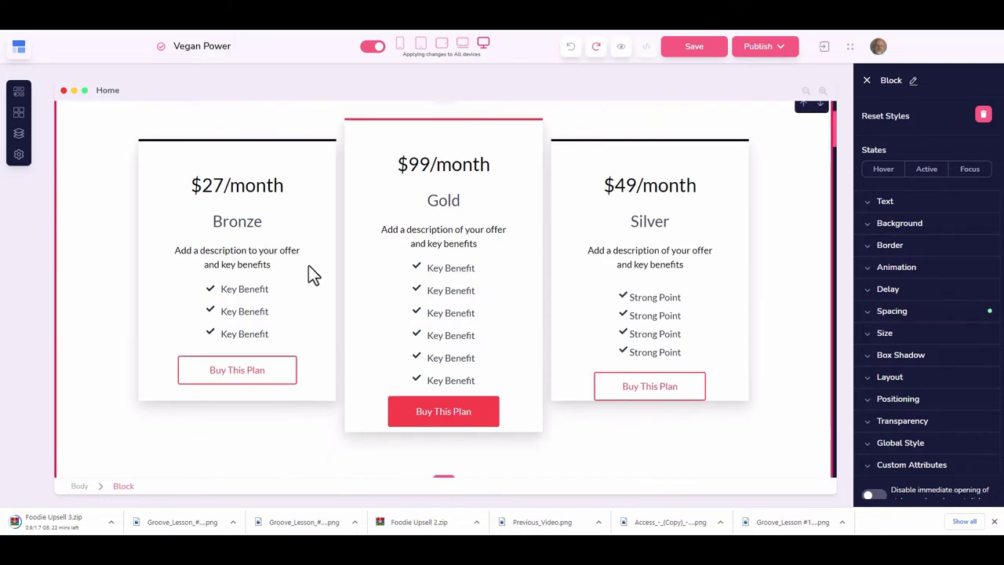
{"action": "scroll", "coordinate": [311, 274], "scroll_direction": "up", "scroll_amount": 2}
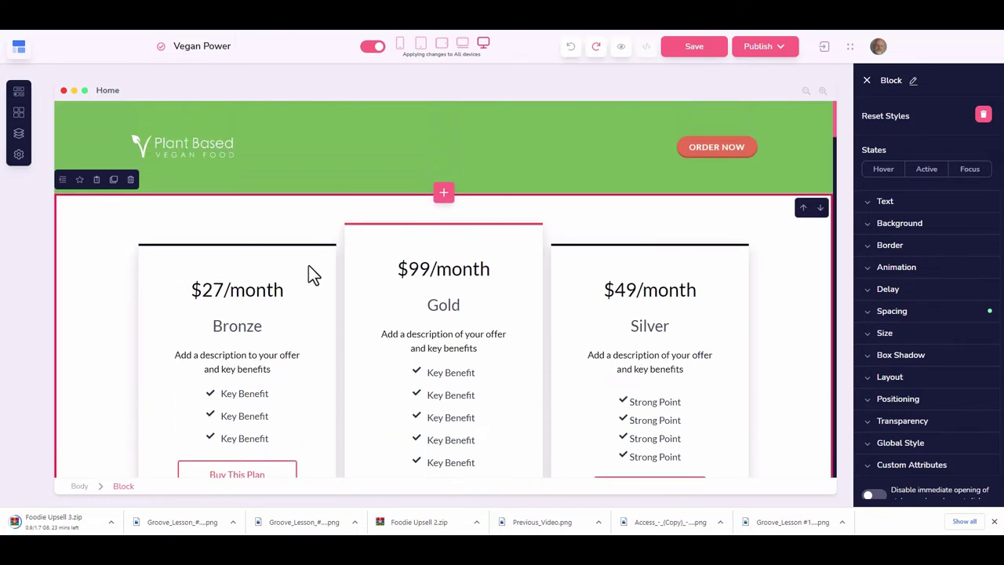
{"action": "left_click", "coordinate": [876, 209]}
{"action": "scroll", "coordinate": [920, 245], "scroll_direction": "down", "scroll_amount": 1}
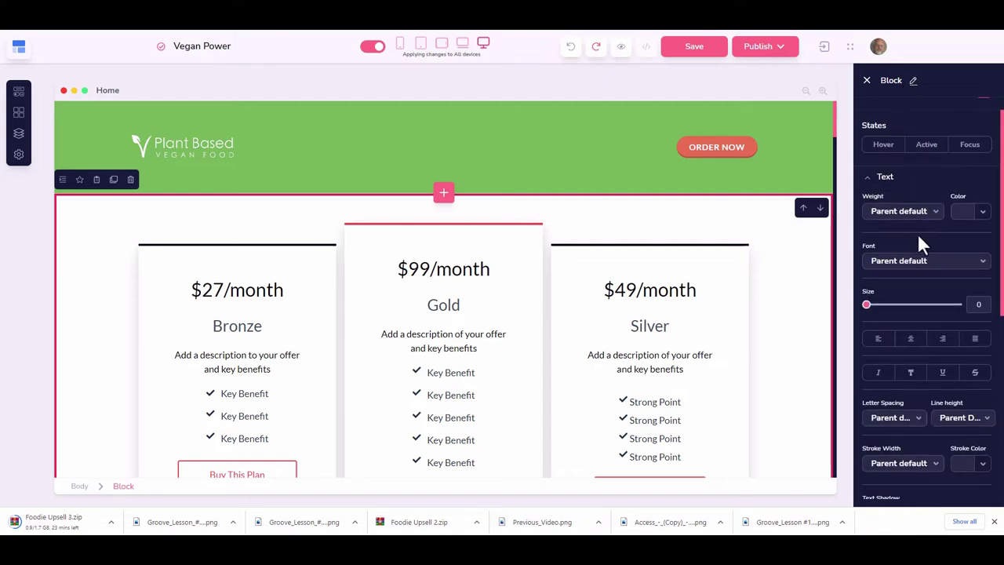
{"action": "scroll", "coordinate": [921, 245], "scroll_direction": "down", "scroll_amount": 1}
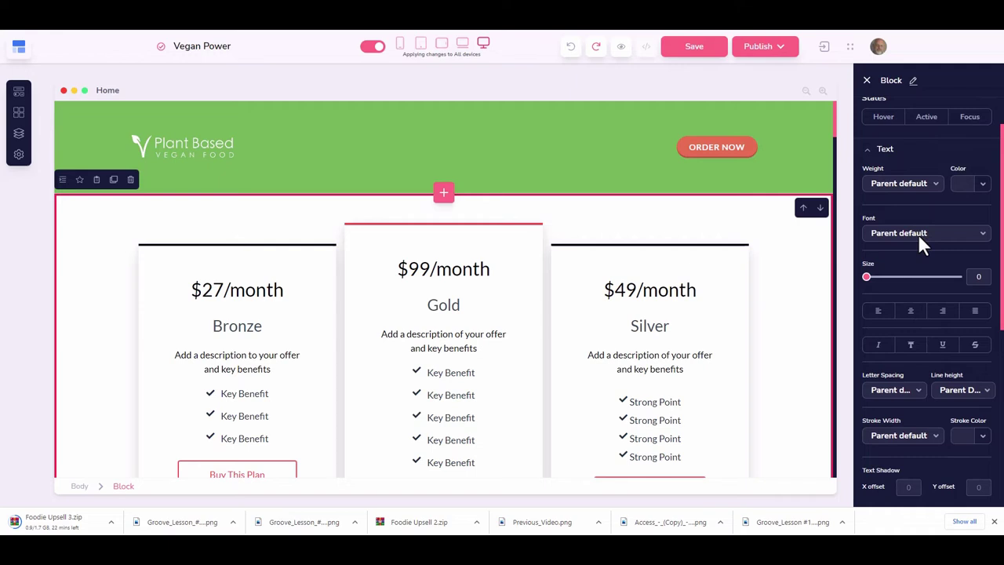
{"action": "left_click", "coordinate": [890, 188]}
{"action": "left_click", "coordinate": [890, 193]}
{"action": "left_click", "coordinate": [897, 239]}
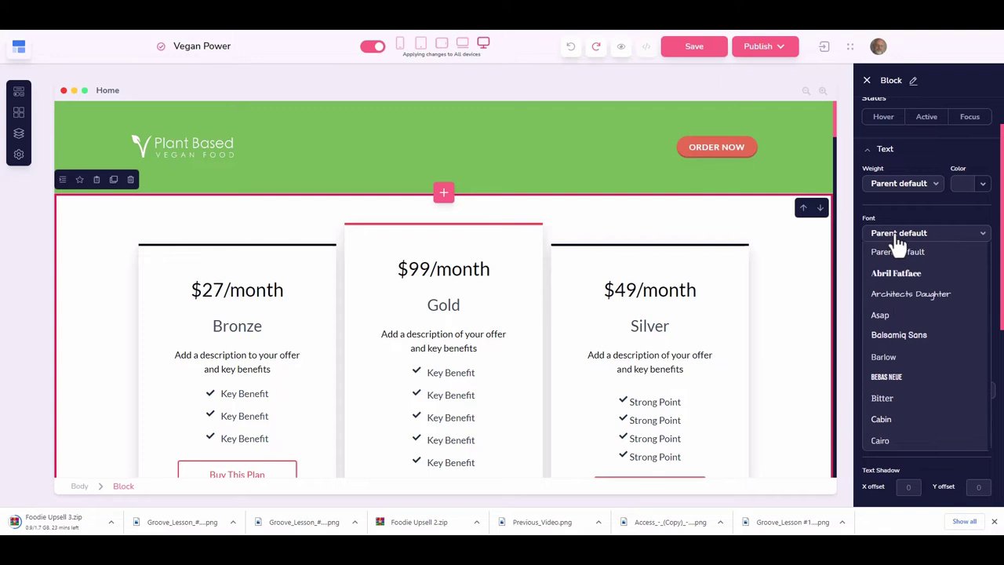
{"action": "left_click", "coordinate": [898, 246]}
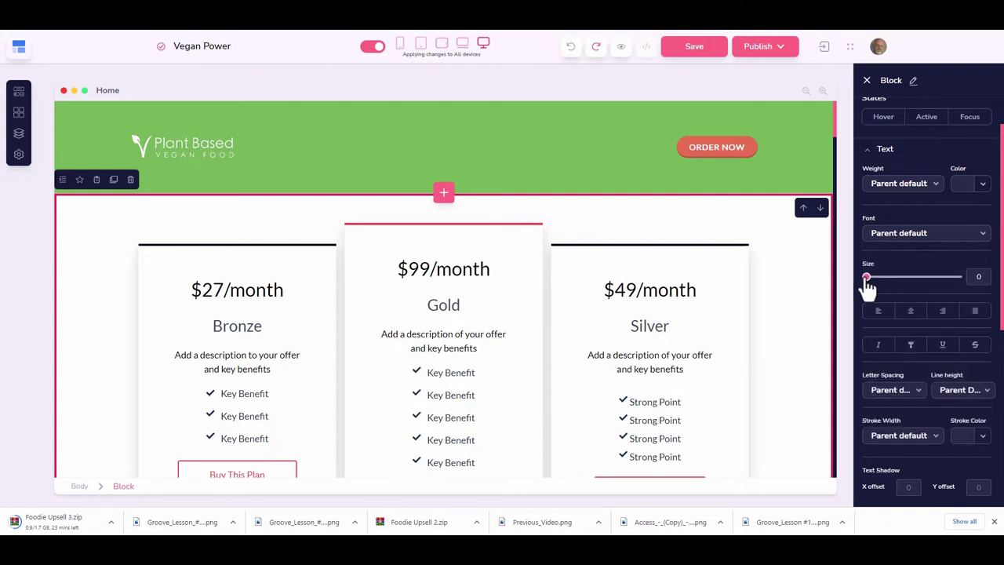
- Set the pricing block's text size to 4 and review its alignment, style, spacing, stroke and shadow options
{"action": "mouse_move", "coordinate": [866, 279]}
{"action": "left_mouse_down"}
{"action": "mouse_move", "coordinate": [915, 280]}
{"action": "mouse_move", "coordinate": [869, 283]}
{"action": "left_mouse_up"}
{"action": "scroll", "coordinate": [923, 263], "scroll_direction": "down", "scroll_amount": 1}
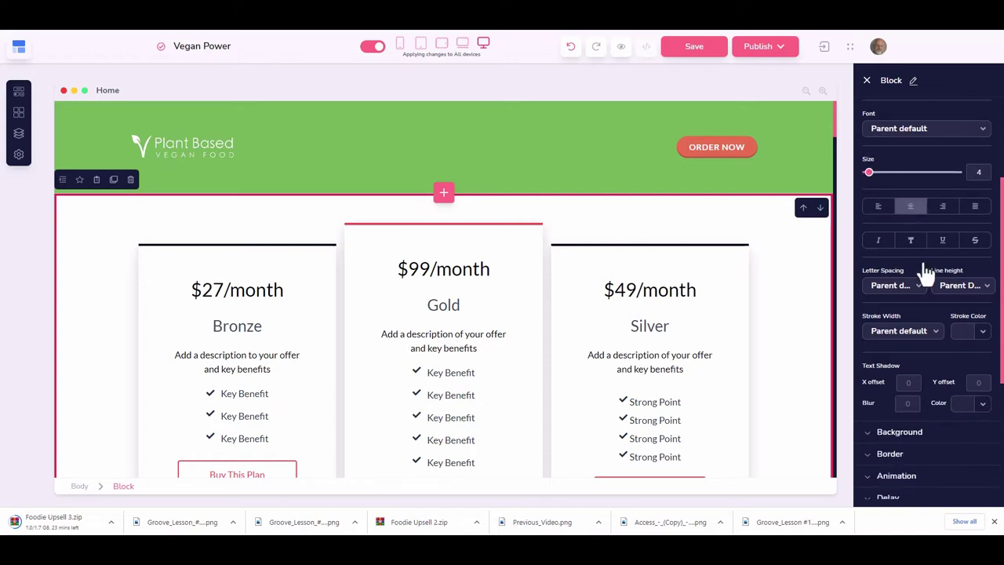
{"action": "left_click", "coordinate": [886, 207]}
{"action": "left_click", "coordinate": [910, 210]}
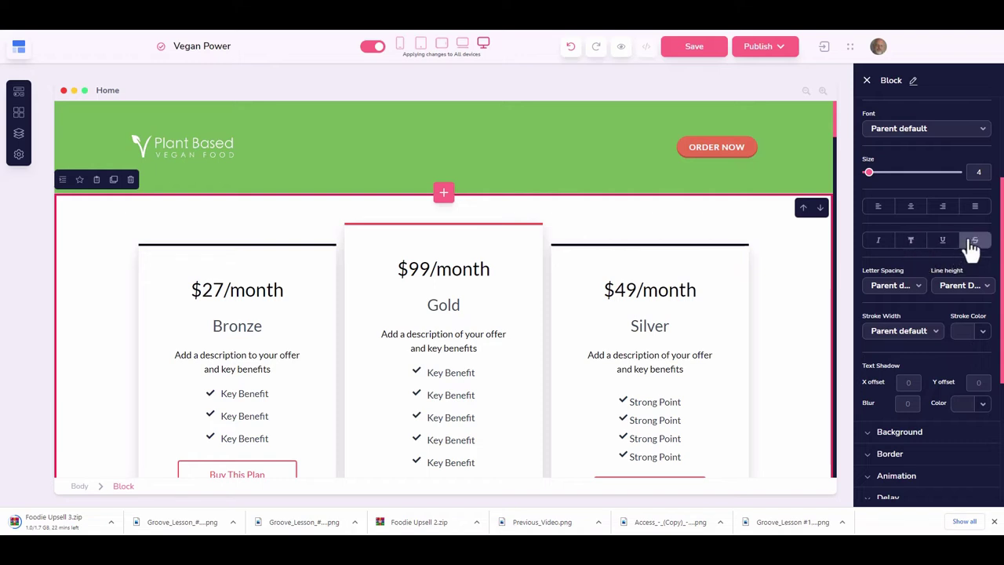
{"action": "scroll", "coordinate": [935, 291], "scroll_direction": "down", "scroll_amount": 2}
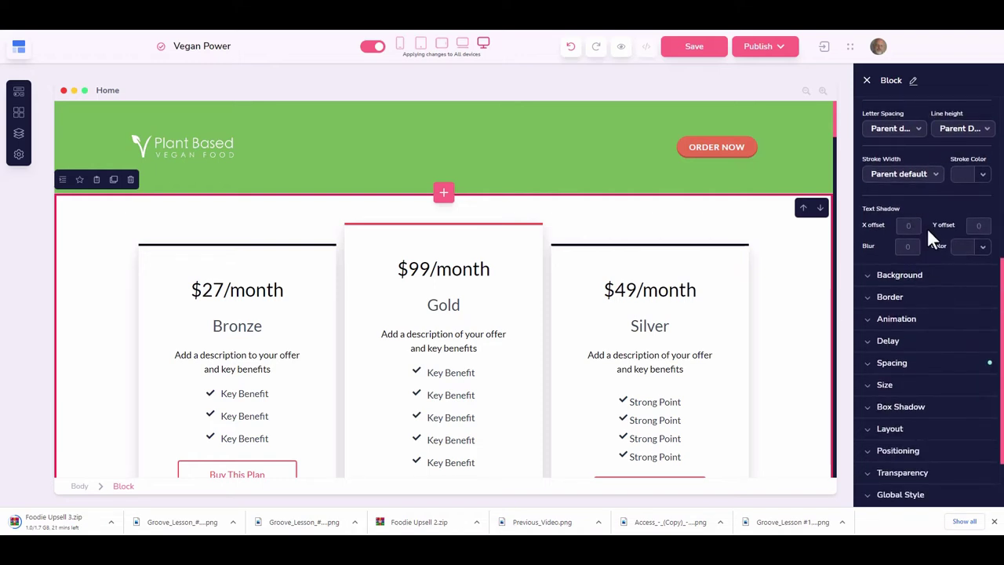
{"action": "scroll", "coordinate": [927, 228], "scroll_direction": "down", "scroll_amount": 1}
{"action": "scroll", "coordinate": [927, 232], "scroll_direction": "up", "scroll_amount": 2}
{"action": "scroll", "coordinate": [927, 231], "scroll_direction": "up", "scroll_amount": 3}
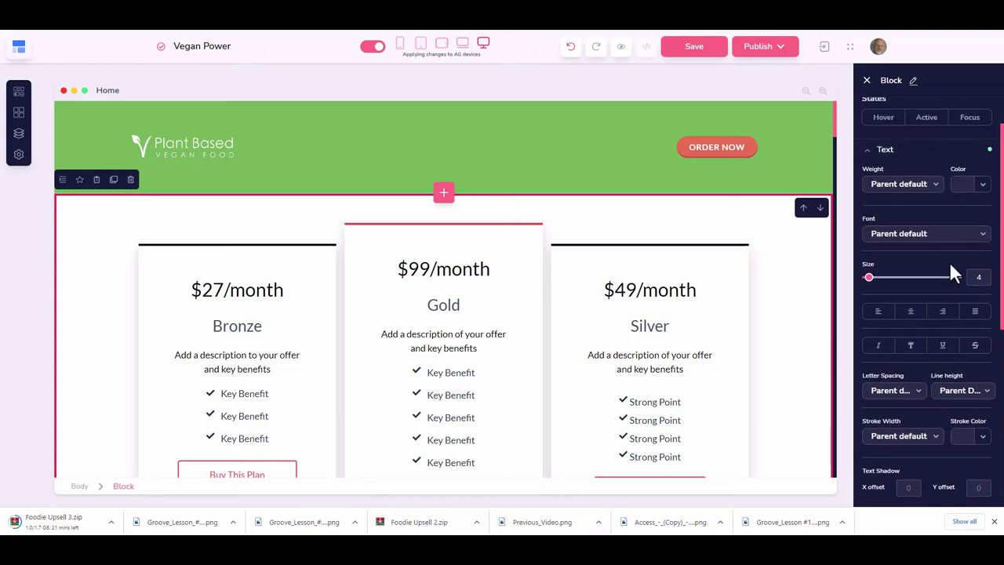
{"action": "scroll", "coordinate": [949, 261], "scroll_direction": "up", "scroll_amount": 1}
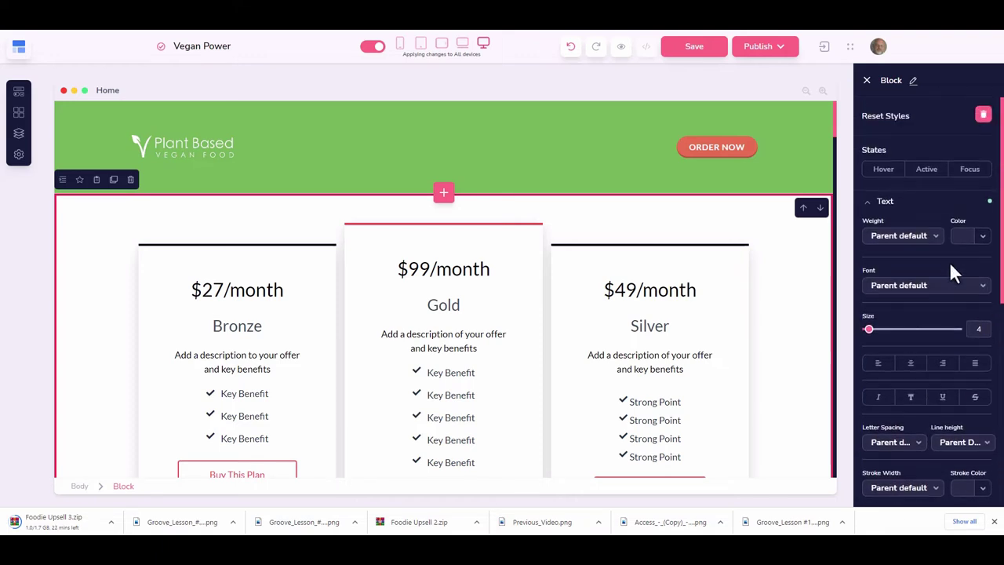
{"action": "left_click", "coordinate": [873, 204]}
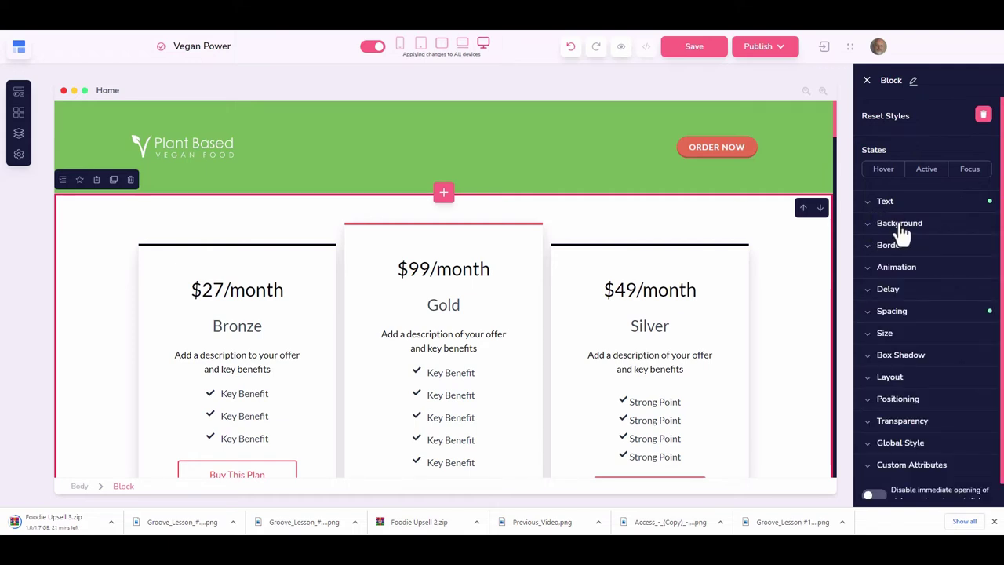
- Set the pricing block's background color to black (#000000) with a transparency of 77
{"action": "left_click", "coordinate": [894, 223]}
{"action": "scroll", "coordinate": [926, 245], "scroll_direction": "down", "scroll_amount": 1}
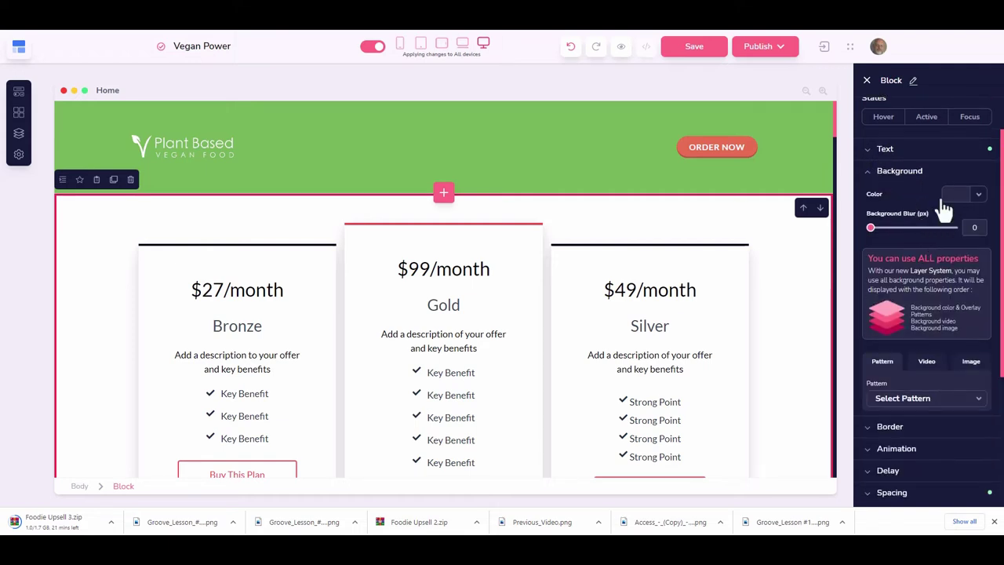
{"action": "left_click", "coordinate": [978, 202]}
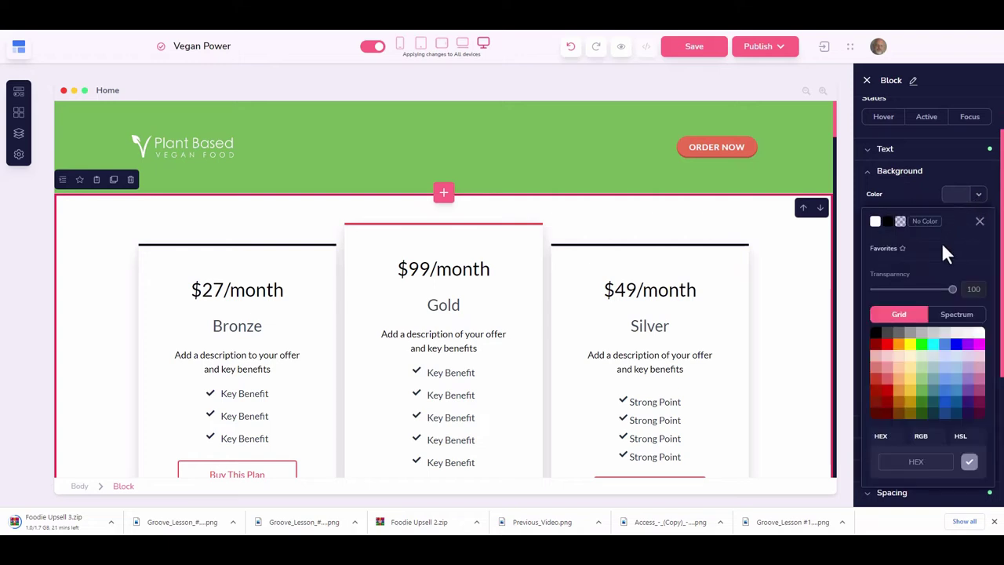
{"action": "left_click", "coordinate": [888, 223]}
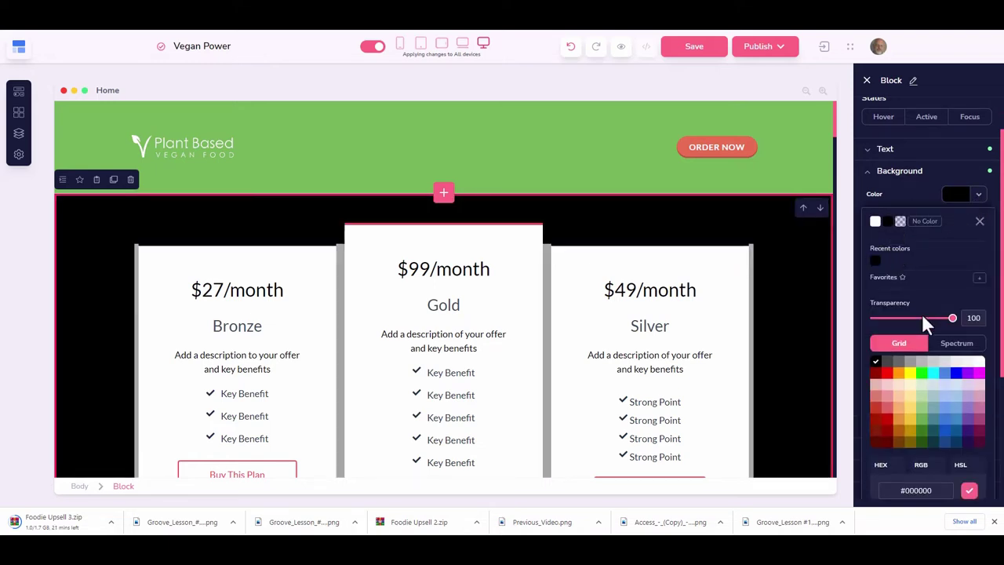
{"action": "left_click_drag", "start_coordinate": [953, 328], "coordinate": [934, 327]}
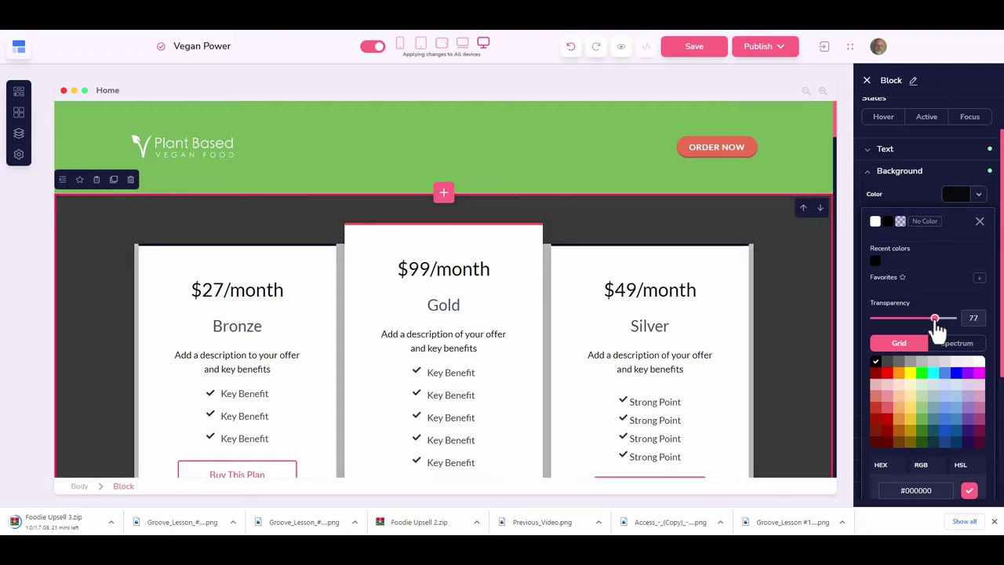
- Set the pricing block's background color to blue #6d9eeb and view its spectrum, RGB and HSL color options
{"action": "left_click", "coordinate": [944, 407]}
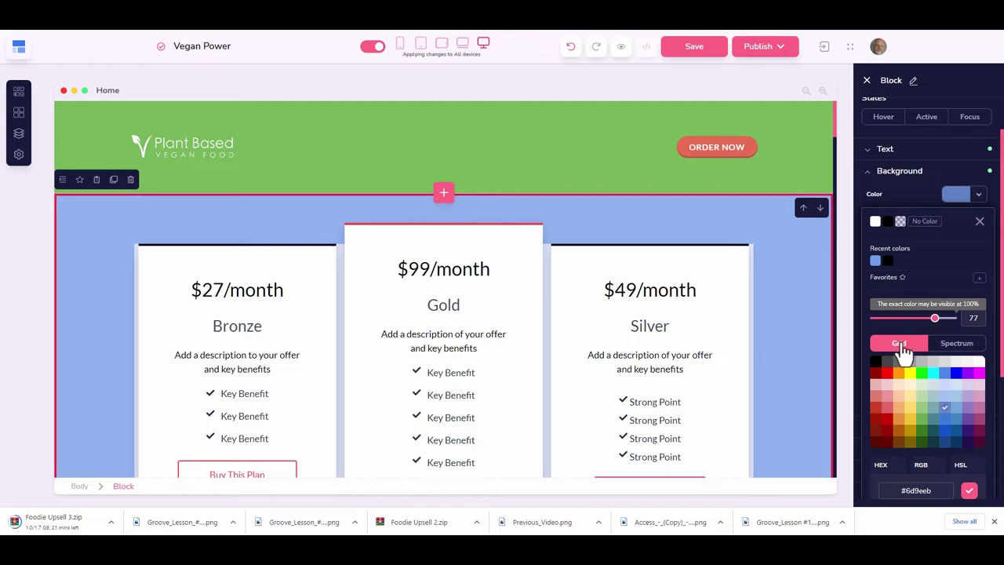
{"action": "scroll", "coordinate": [944, 269], "scroll_direction": "down", "scroll_amount": 2}
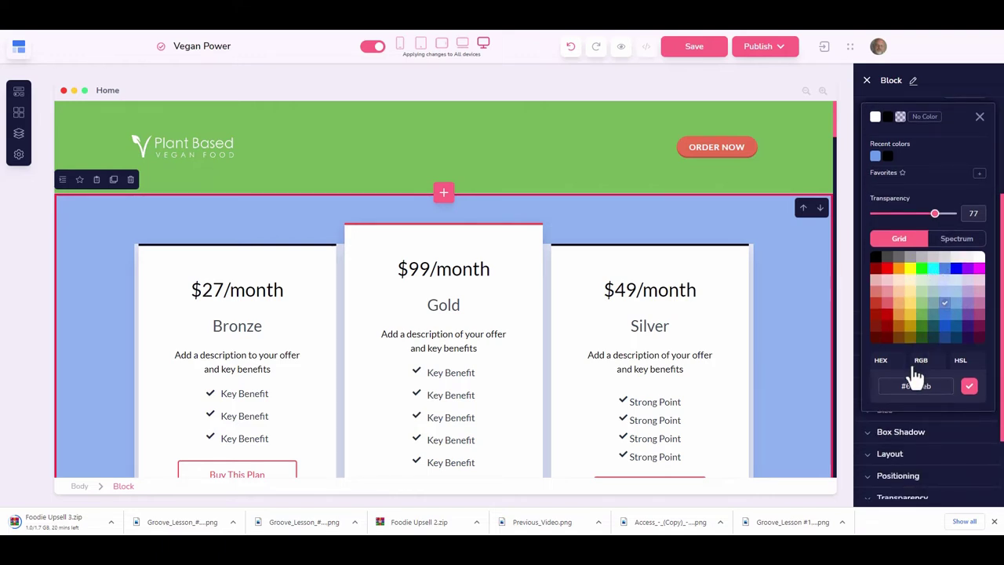
{"action": "left_click", "coordinate": [959, 240]}
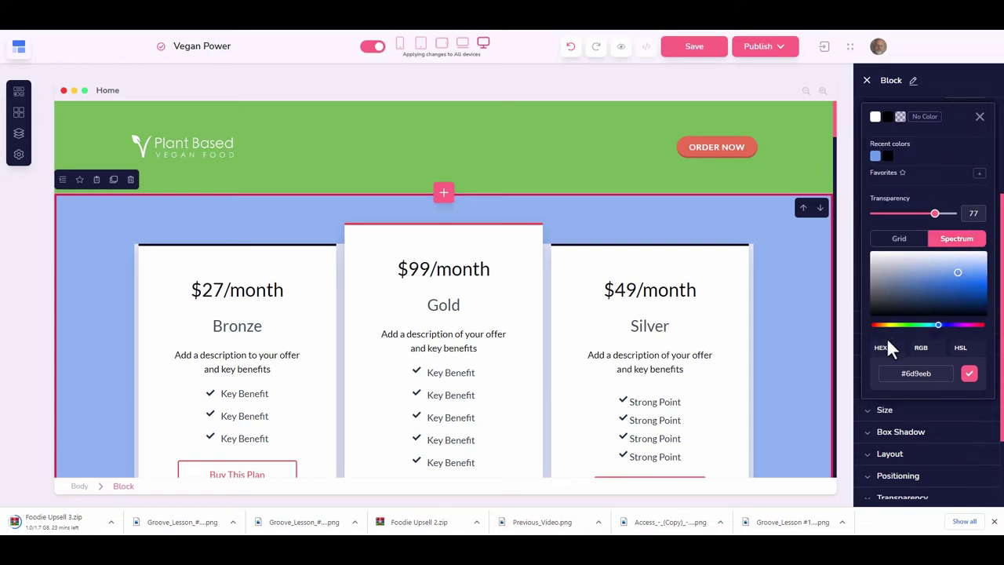
{"action": "left_click", "coordinate": [919, 357]}
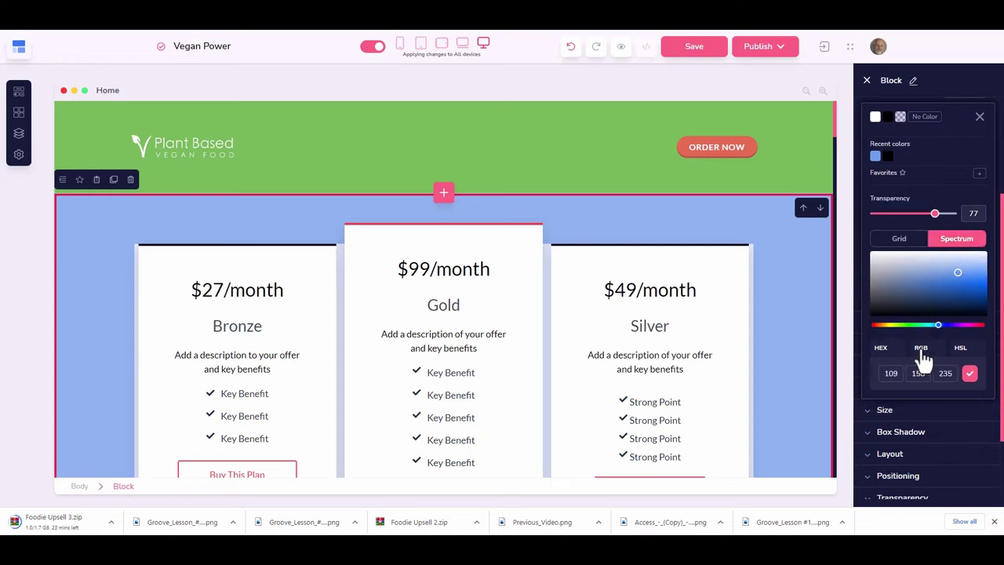
{"action": "left_click", "coordinate": [970, 357]}
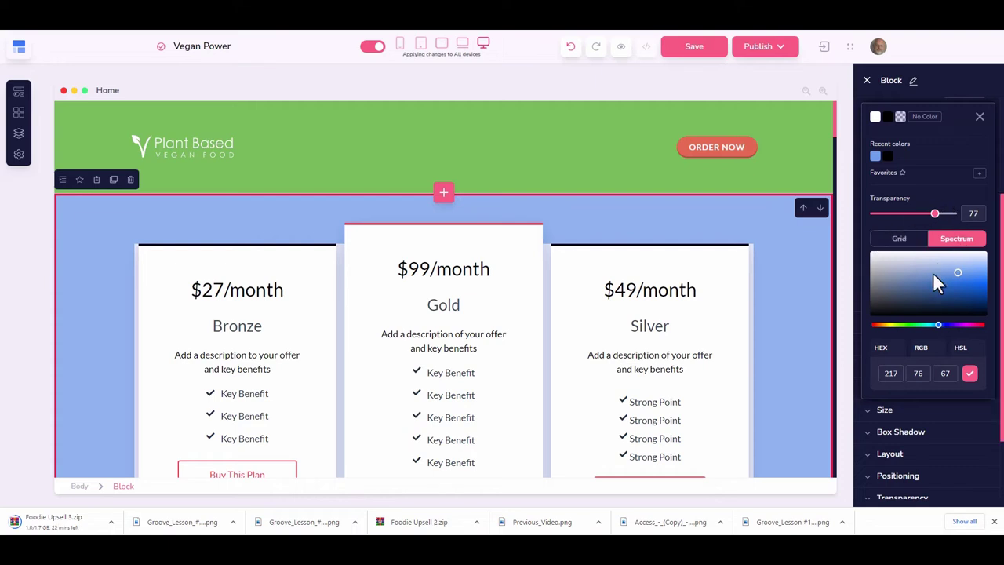
{"action": "scroll", "coordinate": [921, 302], "scroll_direction": "down", "scroll_amount": 2}
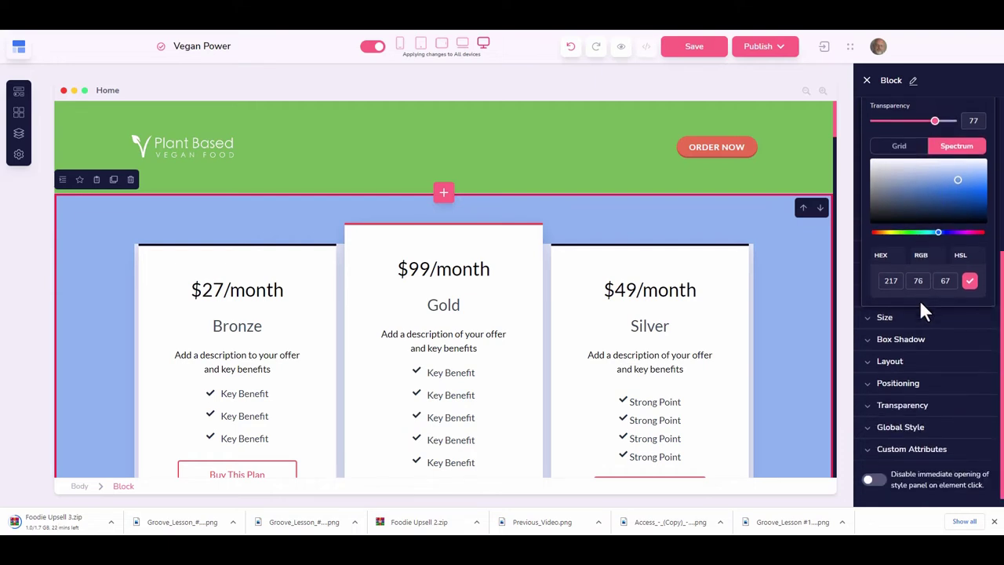
{"action": "scroll", "coordinate": [923, 309], "scroll_direction": "up", "scroll_amount": 3}
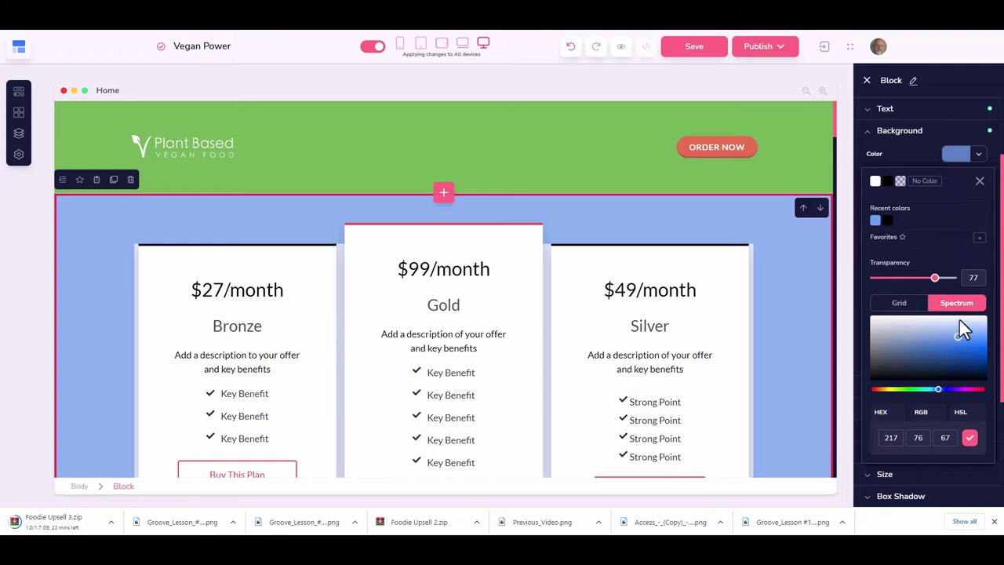
{"action": "left_click", "coordinate": [980, 183]}
- Apply a Diagonal pattern to the pricing block's background with opacity 29 and spacing 40
{"action": "scroll", "coordinate": [963, 230], "scroll_direction": "down", "scroll_amount": 3}
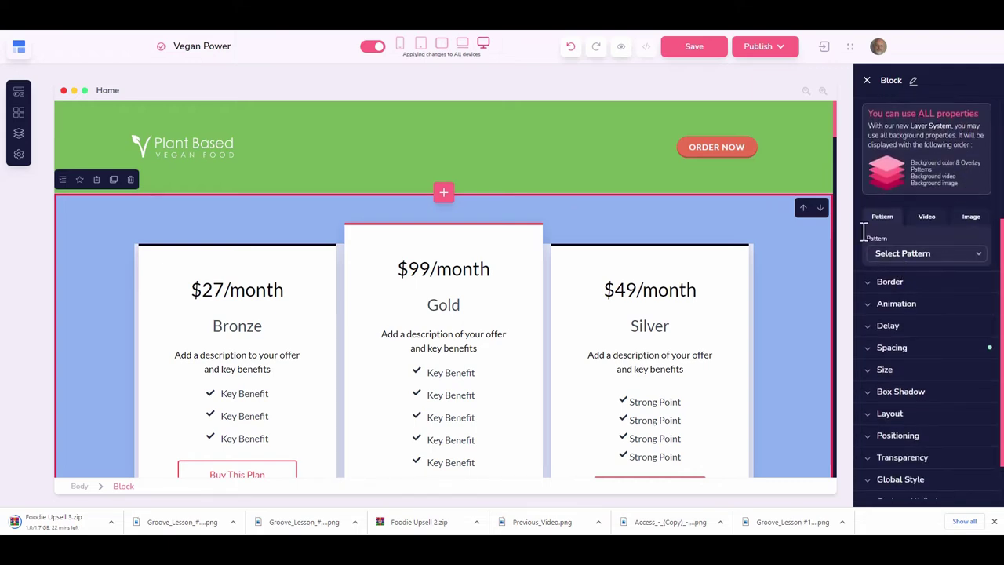
{"action": "left_click", "coordinate": [895, 243]}
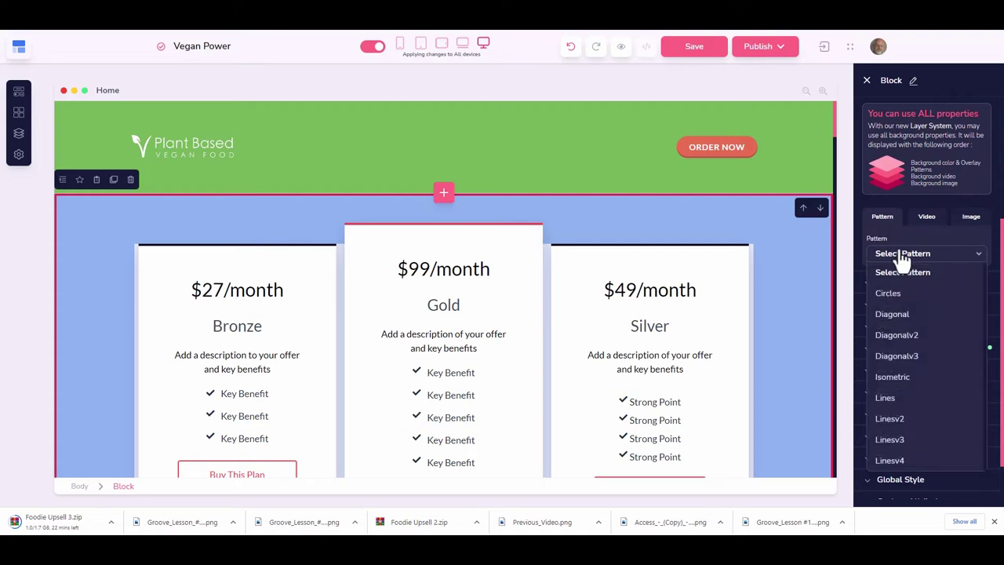
{"action": "left_click", "coordinate": [906, 313]}
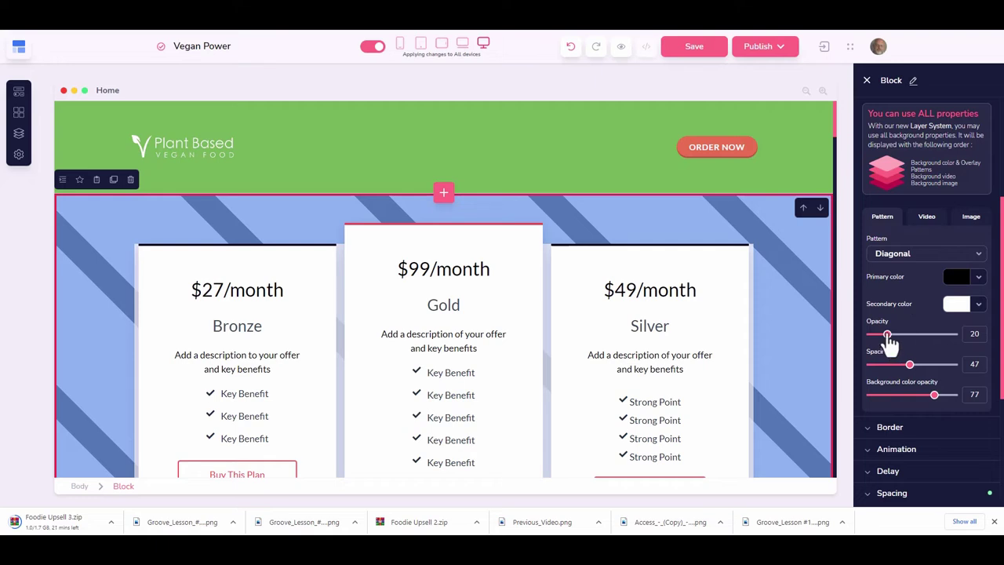
{"action": "left_click_drag", "start_coordinate": [890, 339], "coordinate": [905, 367]}
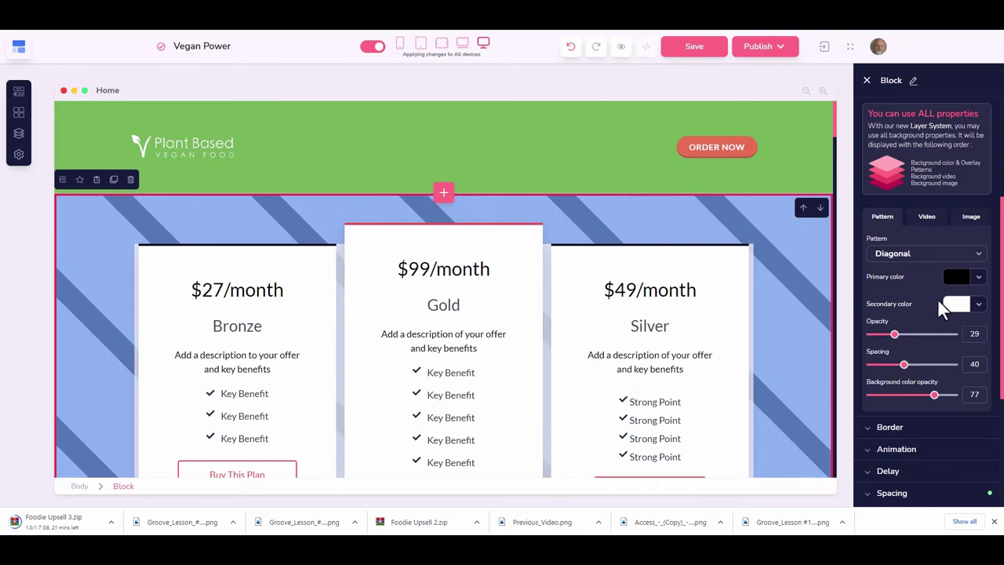
- Change the diagonal pattern's primary color to a light blue from the color grid
{"action": "left_click", "coordinate": [957, 304]}
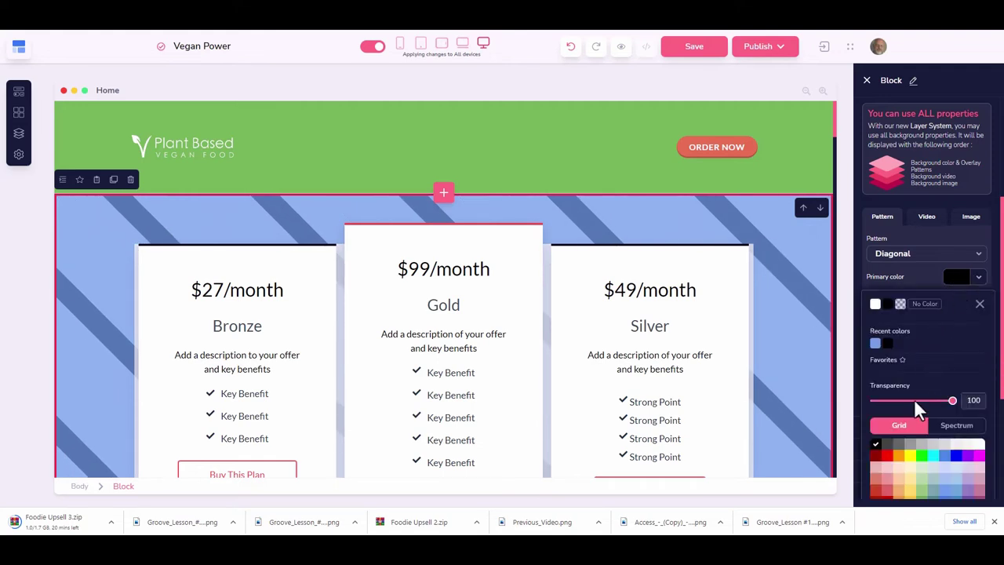
{"action": "left_click", "coordinate": [944, 478]}
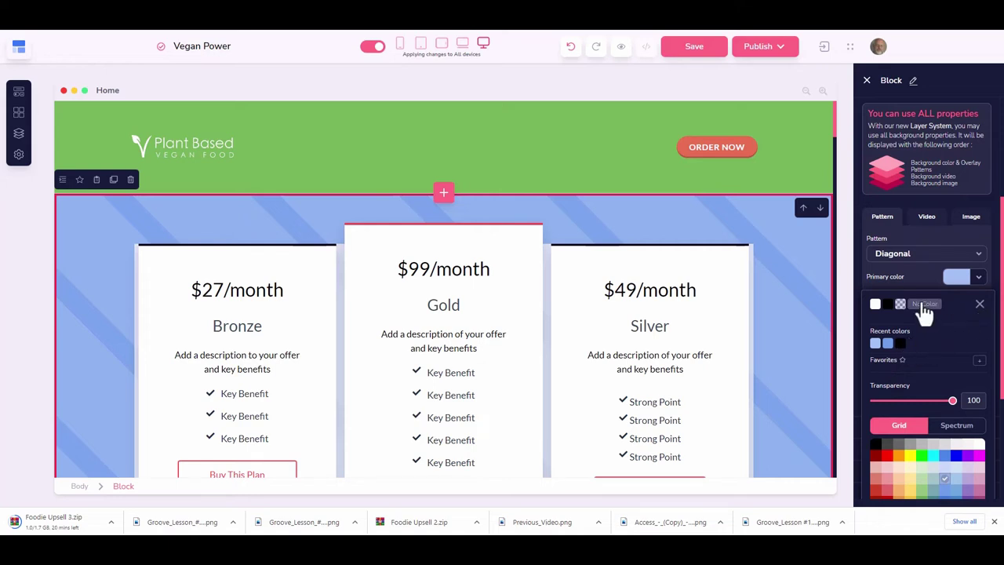
{"action": "left_click", "coordinate": [979, 304]}
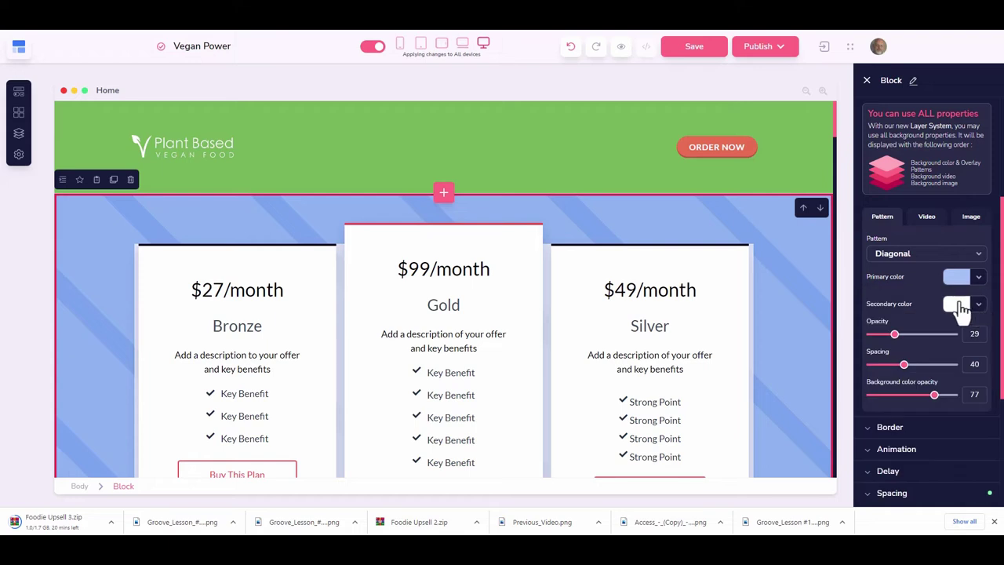
- Examine the video and image background options for the pricing block and review its pattern and color settings
{"action": "left_click", "coordinate": [927, 219]}
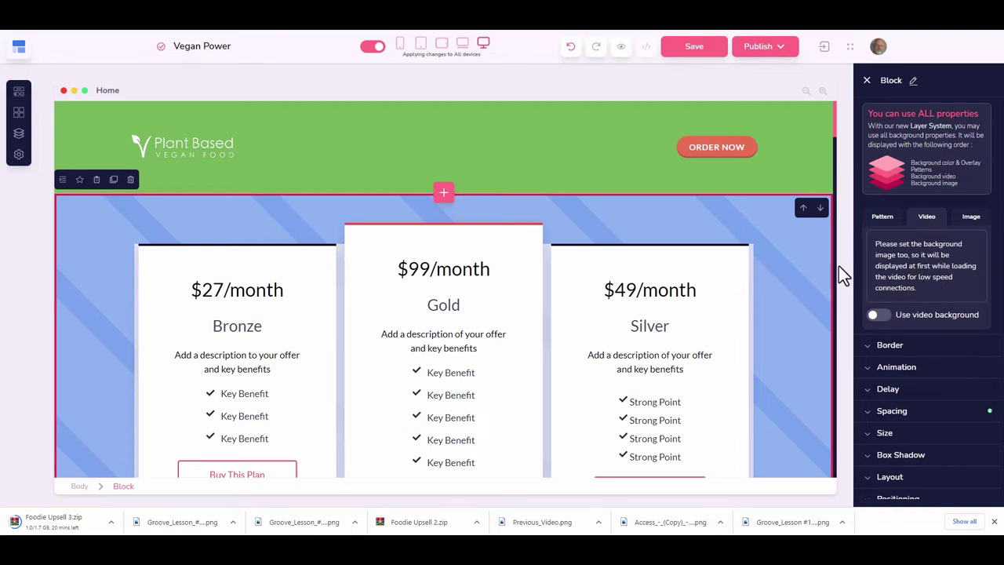
{"action": "left_click", "coordinate": [971, 218]}
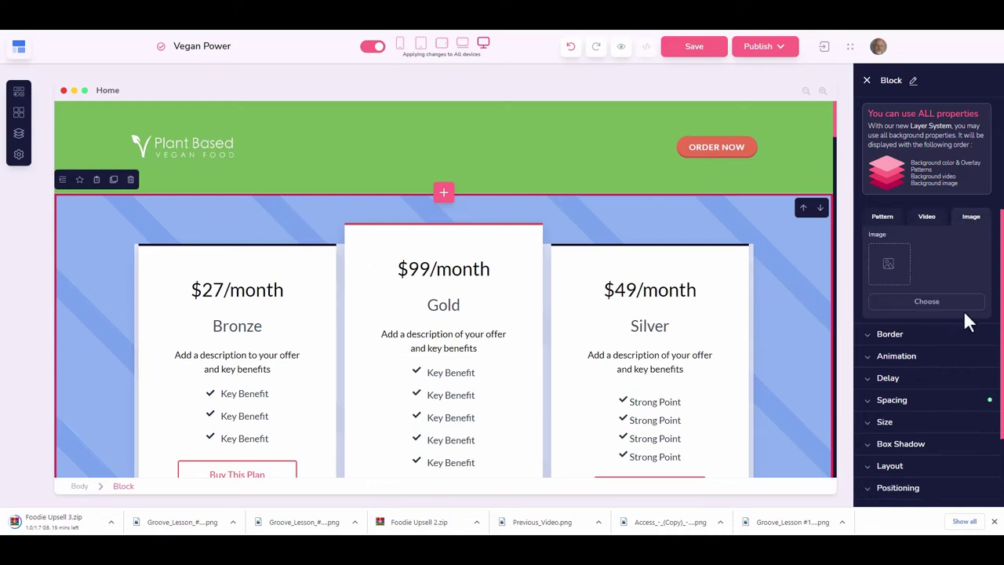
{"action": "left_click", "coordinate": [884, 219]}
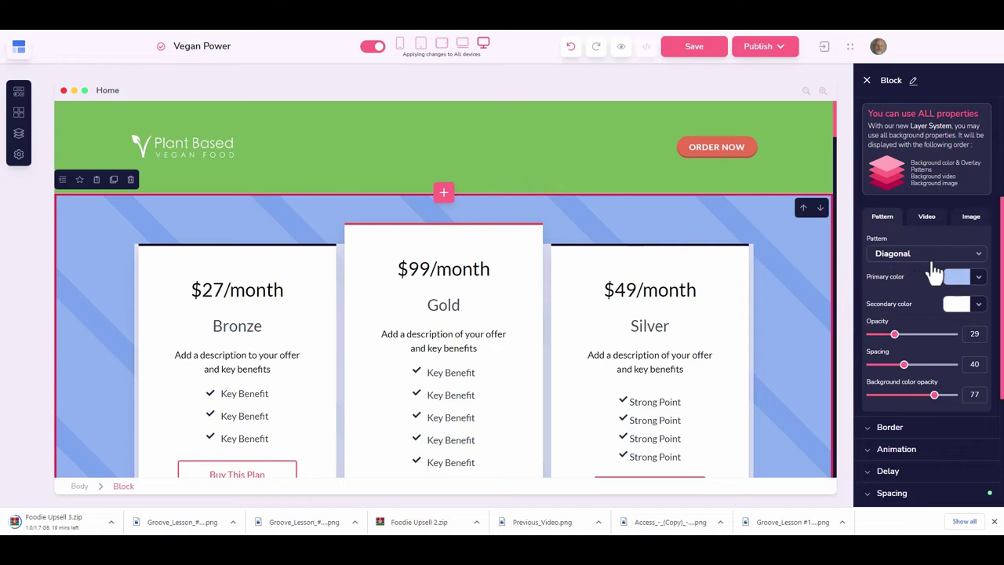
{"action": "scroll", "coordinate": [968, 334], "scroll_direction": "down", "scroll_amount": 3}
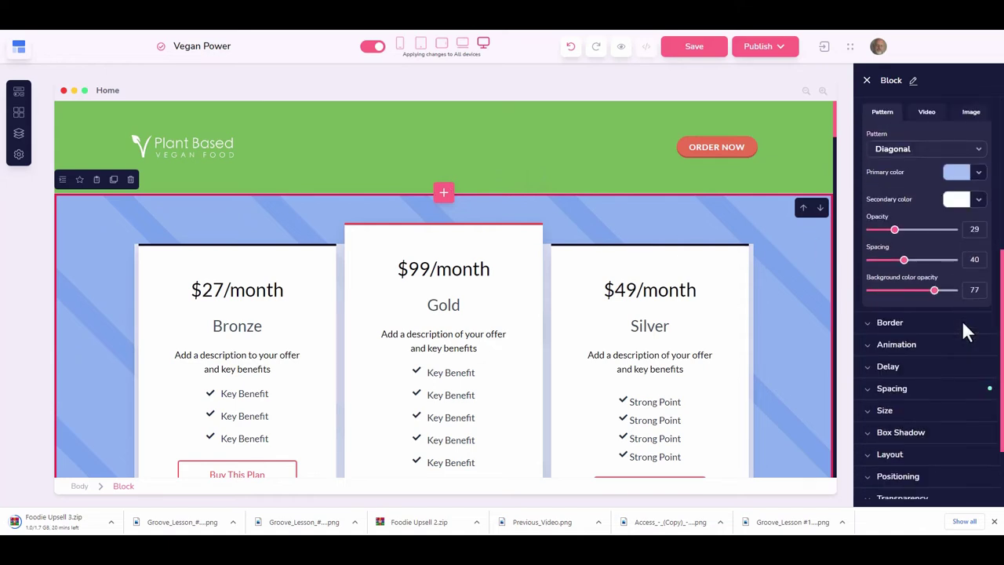
{"action": "scroll", "coordinate": [966, 335], "scroll_direction": "up", "scroll_amount": 2}
{"action": "scroll", "coordinate": [966, 333], "scroll_direction": "up", "scroll_amount": 2}
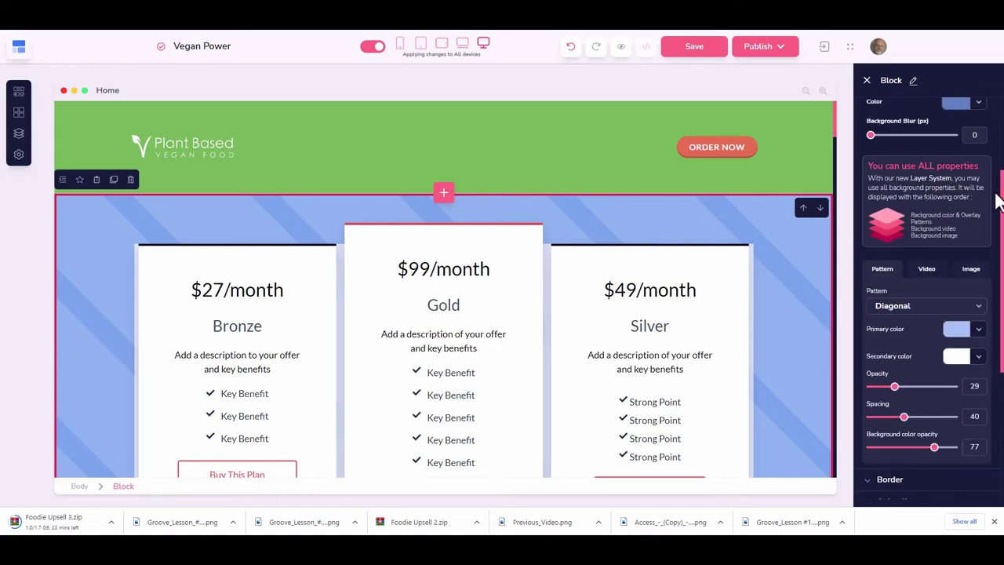
{"action": "scroll", "coordinate": [947, 318], "scroll_direction": "up", "scroll_amount": 3}
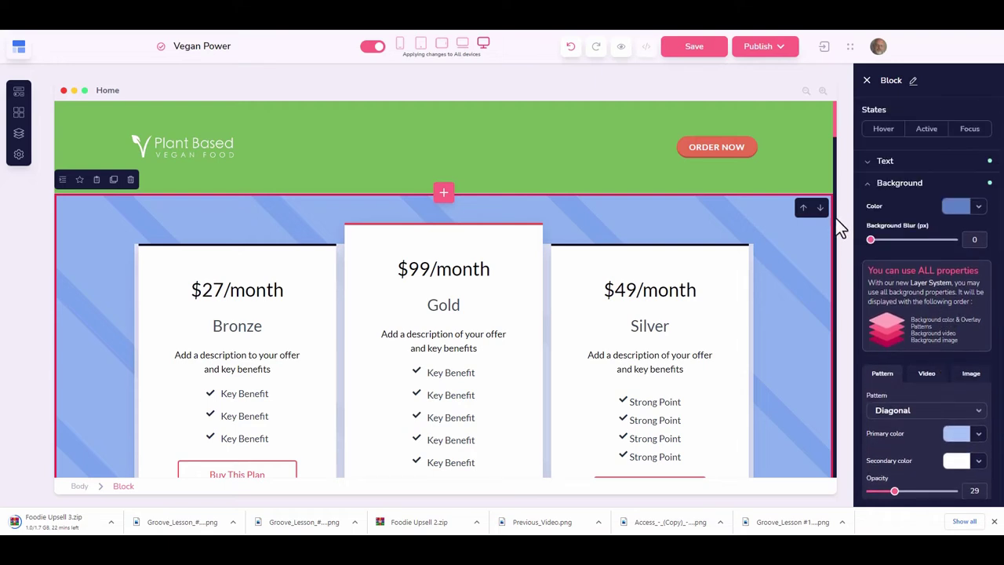
{"action": "left_click", "coordinate": [871, 192]}
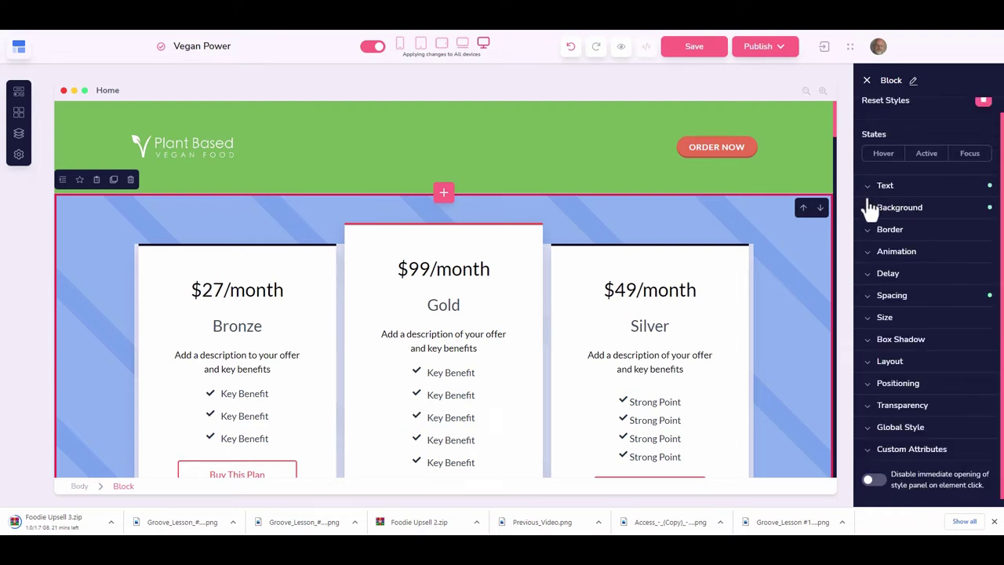
- Examine the pricing block's animation and delay settings
{"action": "left_click", "coordinate": [866, 261]}
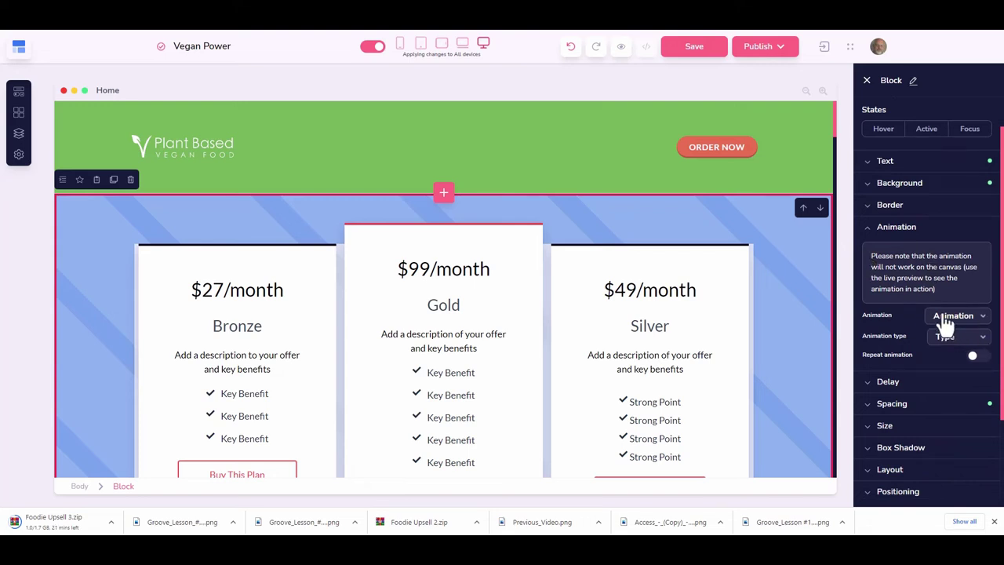
{"action": "scroll", "coordinate": [961, 325], "scroll_direction": "down", "scroll_amount": 1}
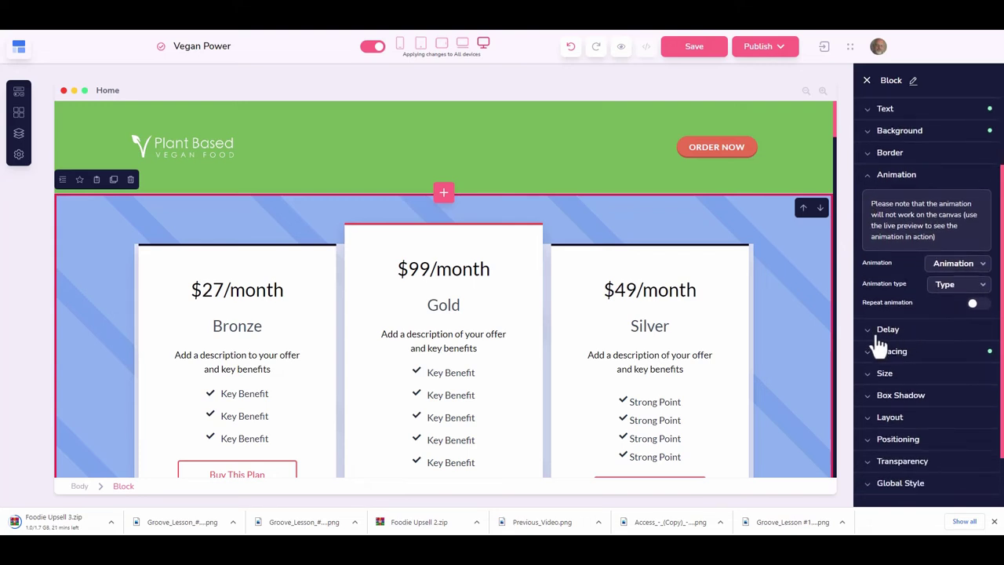
{"action": "left_click", "coordinate": [866, 176]}
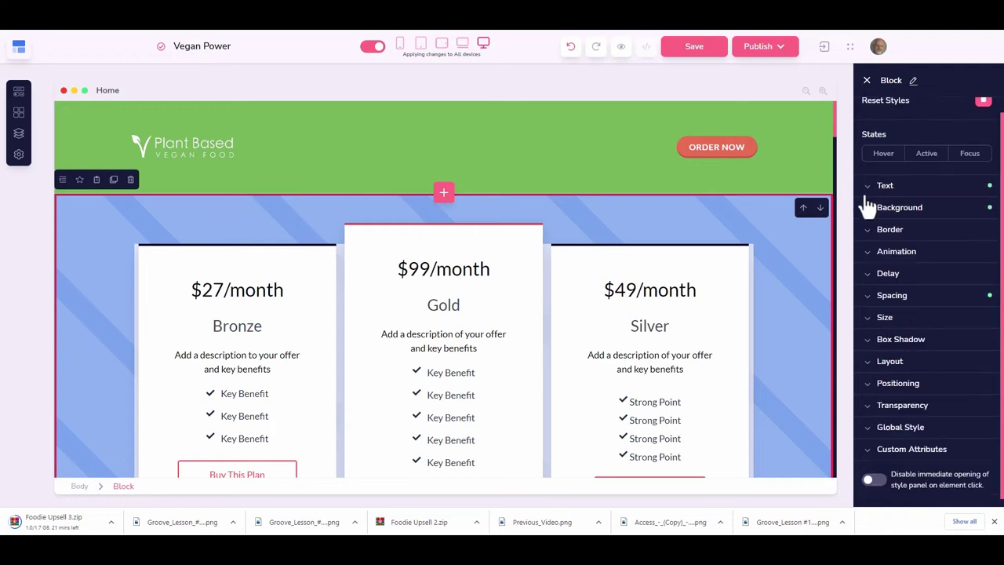
{"action": "left_click", "coordinate": [880, 274]}
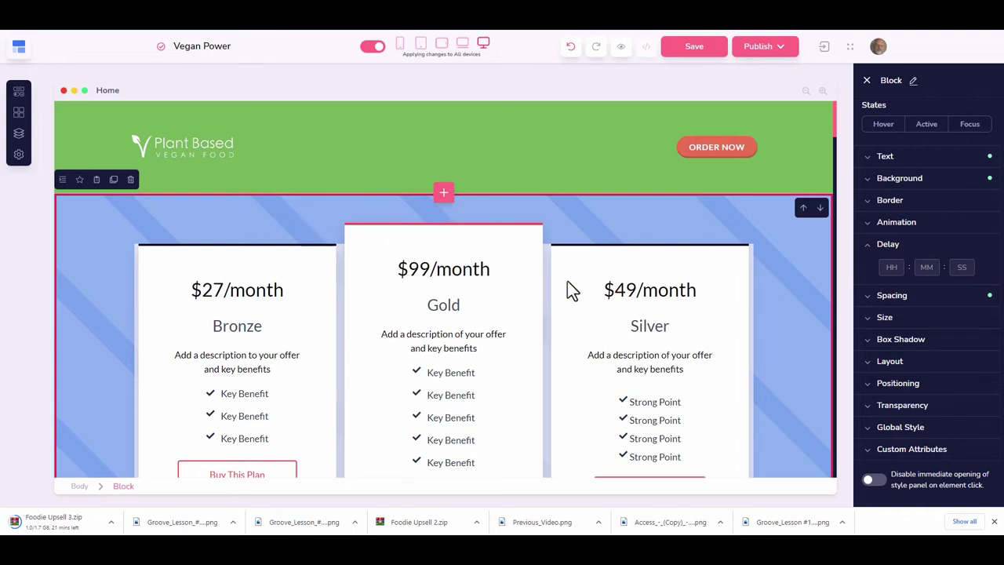
{"action": "left_click", "coordinate": [869, 248]}
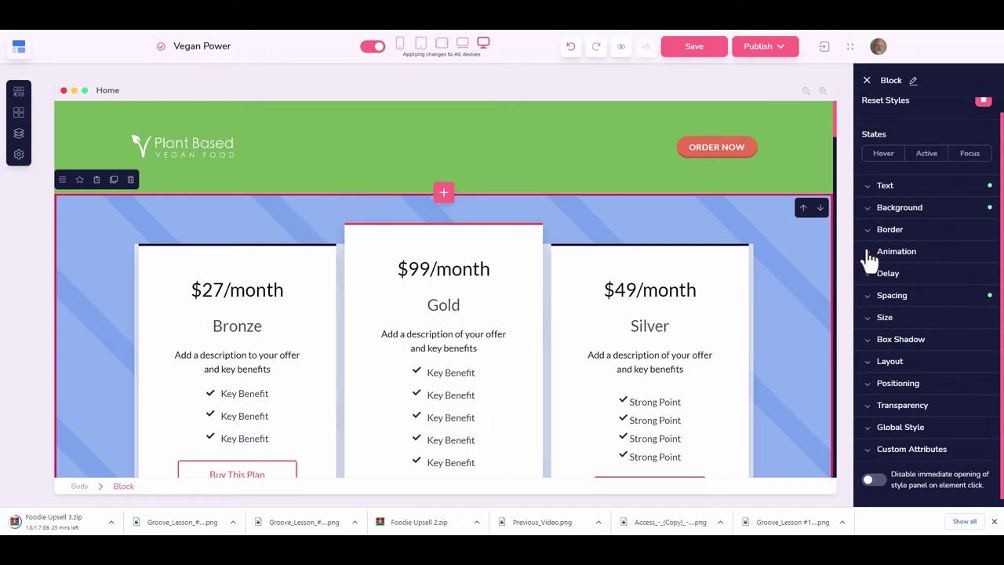
- Examine the pricing block's margin and padding spacing and its width and height options
{"action": "left_click", "coordinate": [872, 301]}
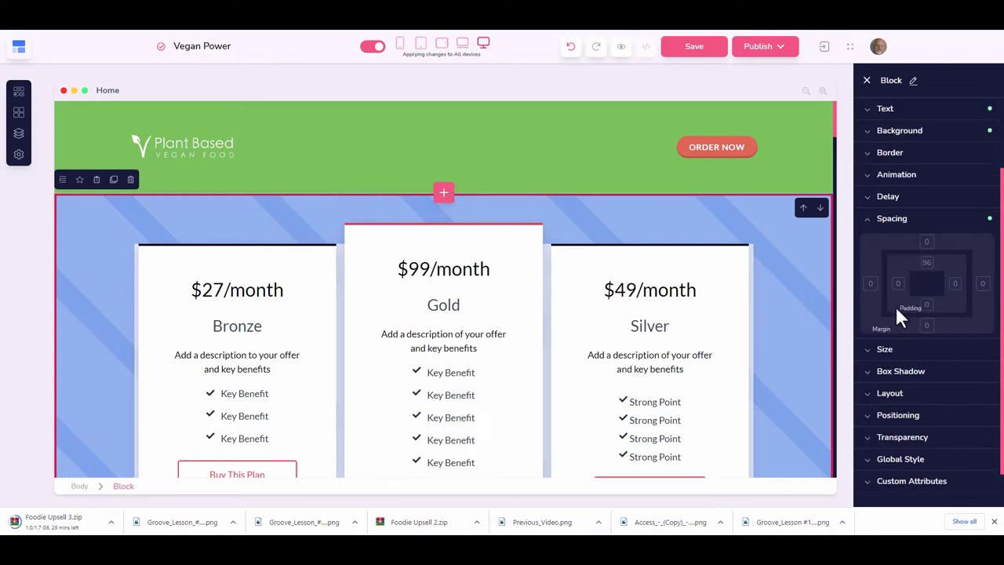
{"action": "left_click", "coordinate": [867, 219]}
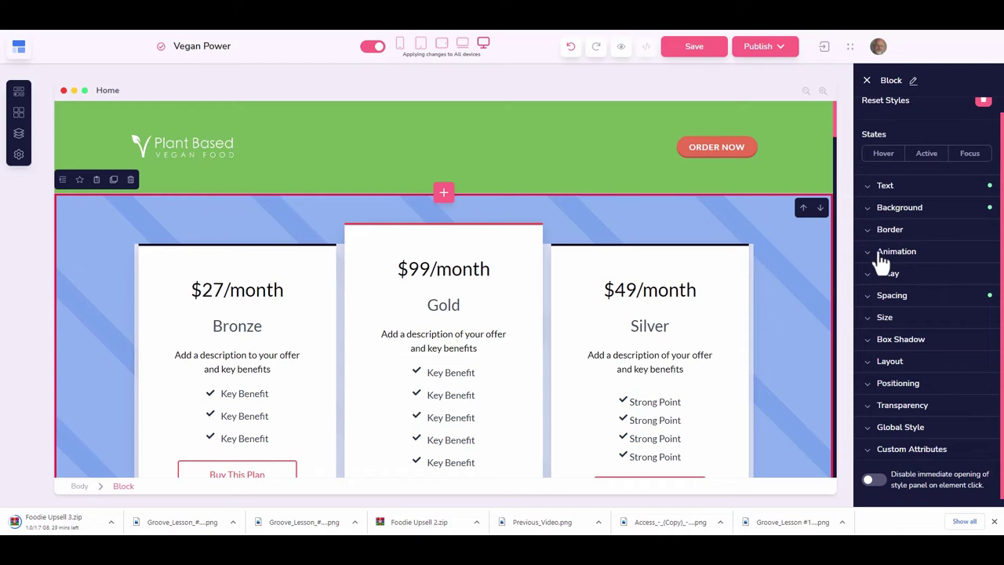
{"action": "left_click", "coordinate": [872, 320]}
{"action": "scroll", "coordinate": [923, 297], "scroll_direction": "down", "scroll_amount": 2}
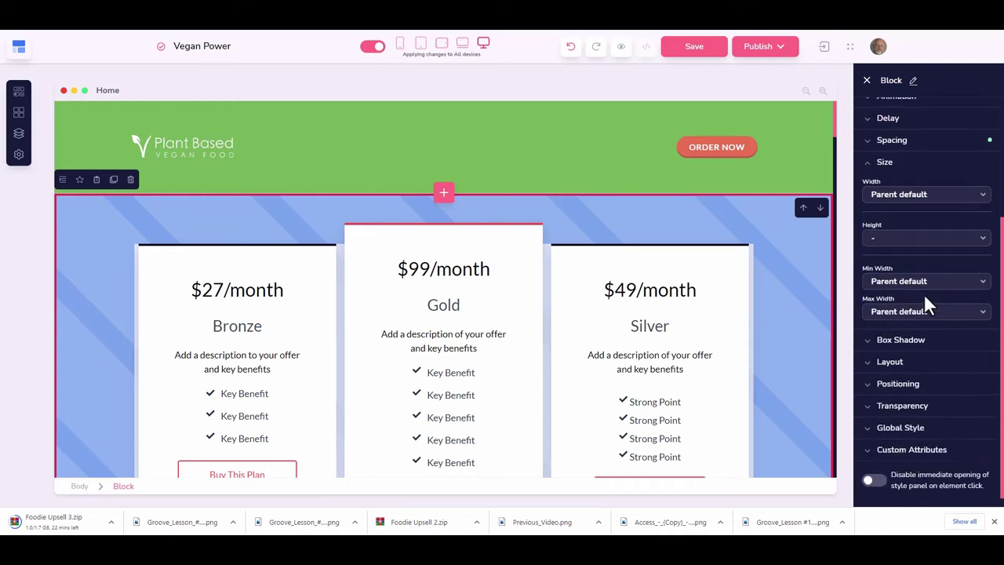
{"action": "scroll", "coordinate": [924, 293], "scroll_direction": "up", "scroll_amount": 3}
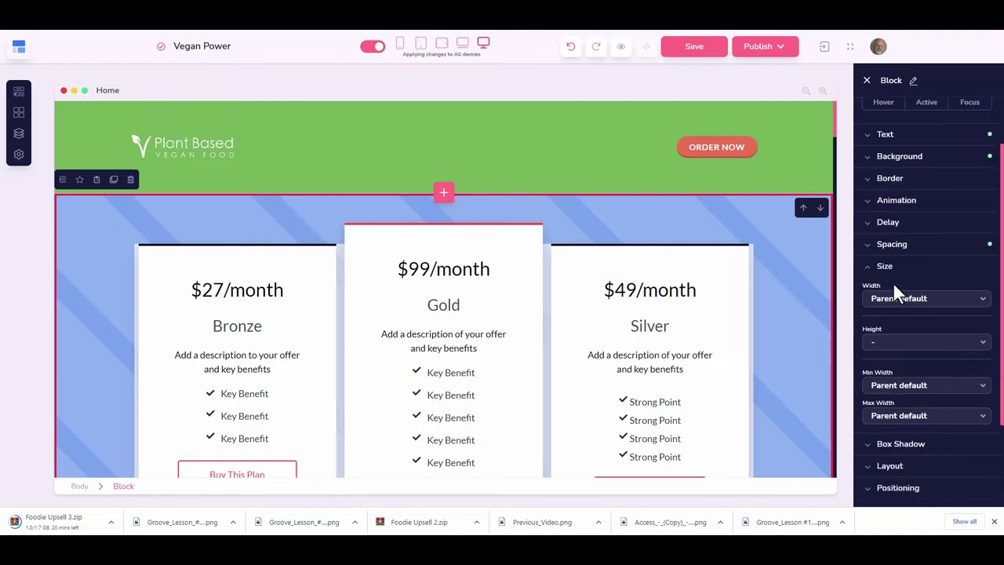
{"action": "left_click", "coordinate": [870, 267]}
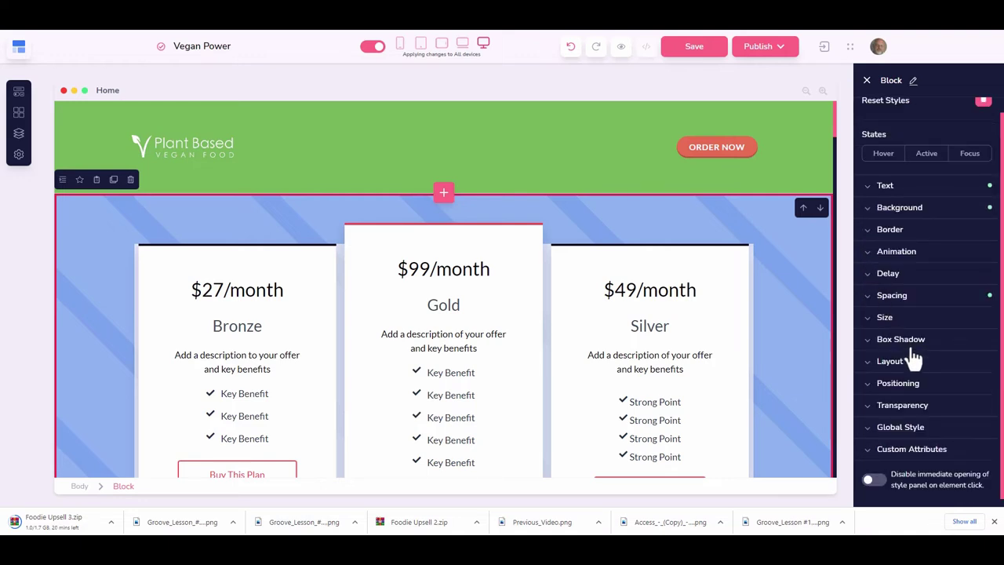
- Examine the box shadow choices for the pricing block, keep Page default, and close the block's style settings
{"action": "left_click", "coordinate": [877, 345]}
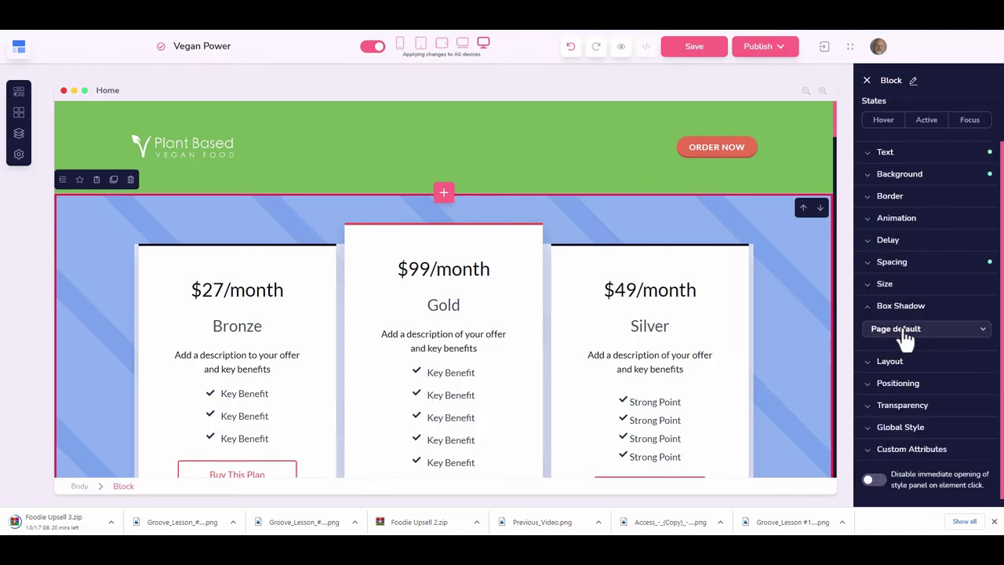
{"action": "left_click", "coordinate": [903, 333]}
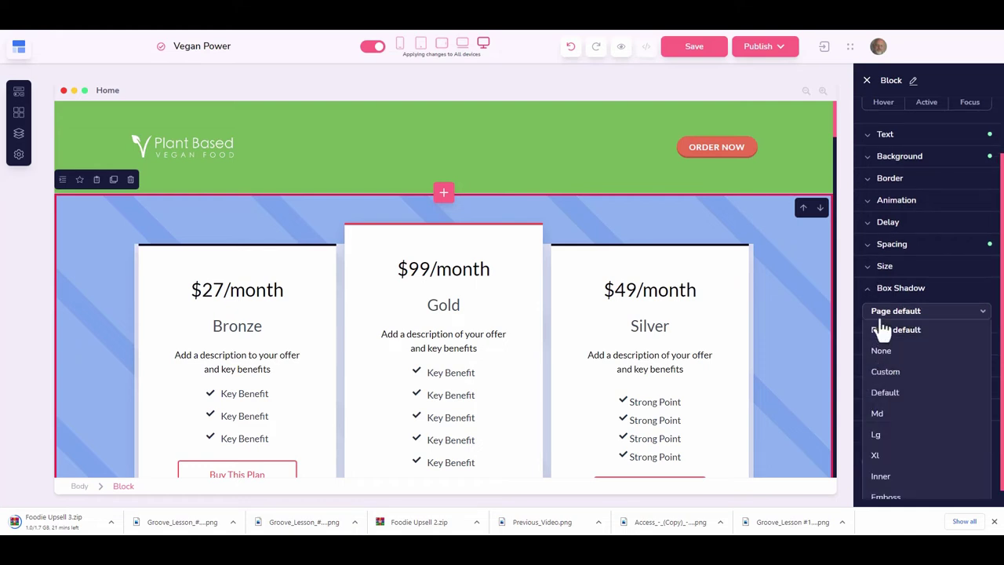
{"action": "left_click", "coordinate": [877, 327]}
{"action": "left_click", "coordinate": [877, 306]}
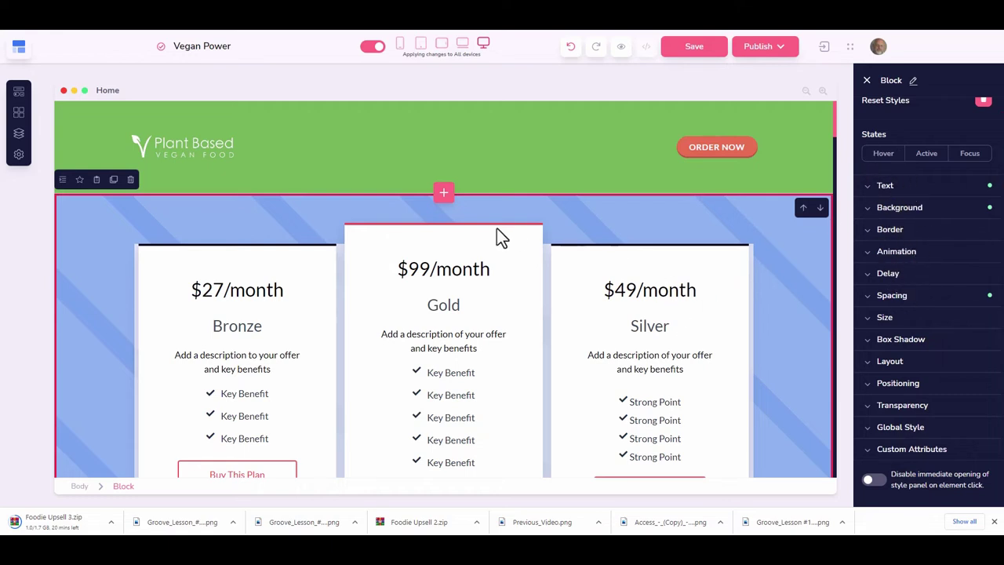
{"action": "left_click", "coordinate": [867, 82]}
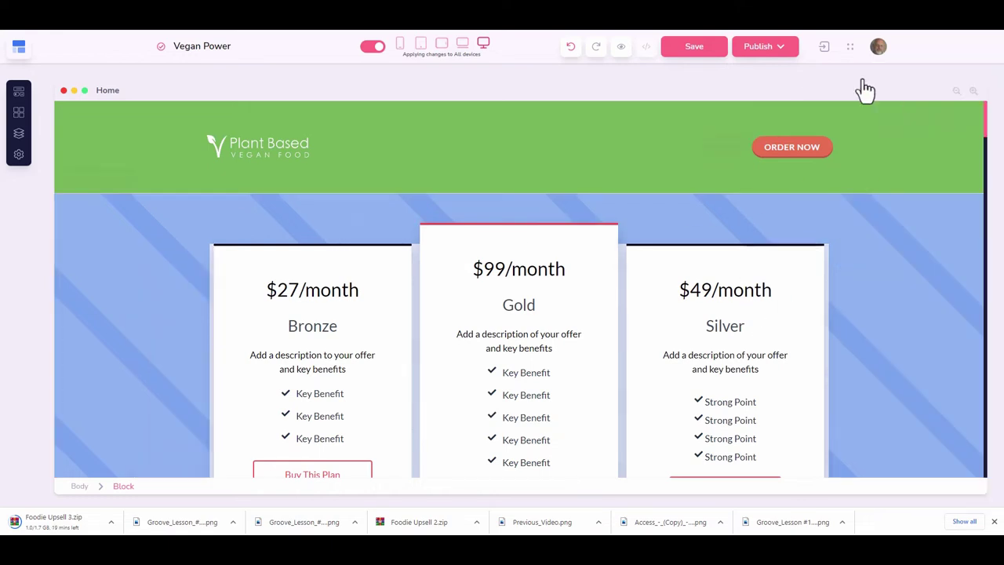
- Open the style settings of the Gold plan container and of its $99/month heading
{"action": "left_click", "coordinate": [217, 227]}
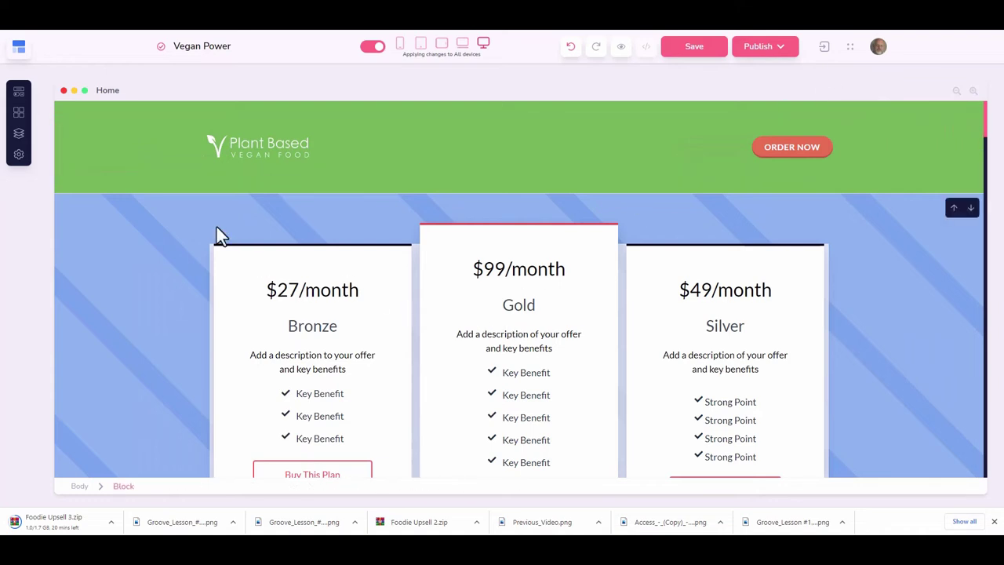
{"action": "left_click", "coordinate": [535, 352]}
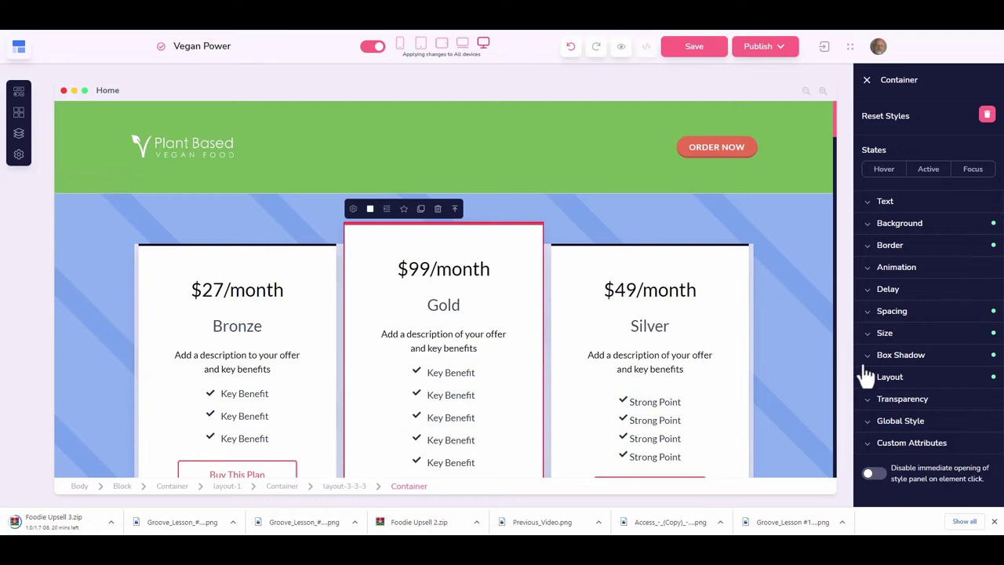
{"action": "left_click", "coordinate": [444, 268]}
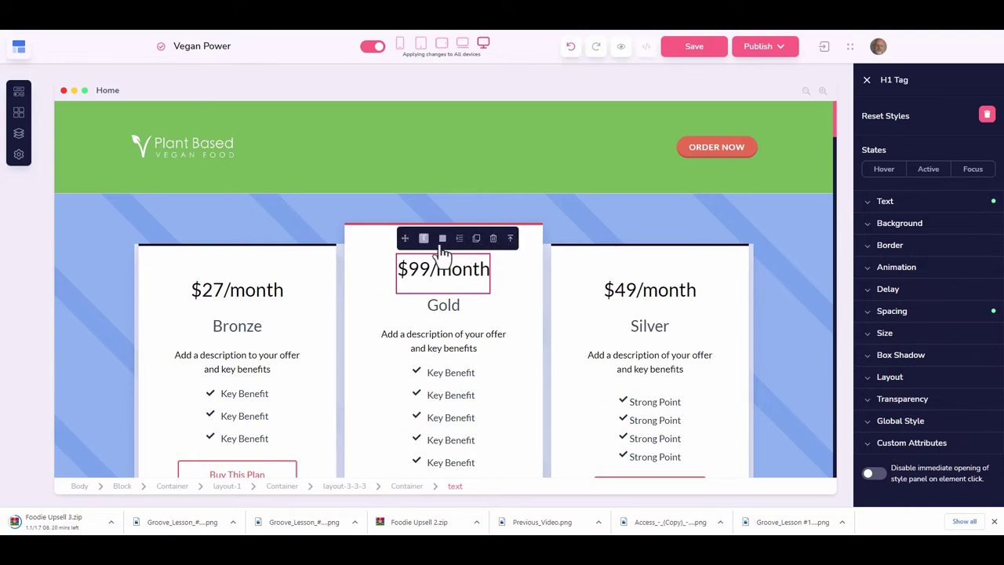
- Move the whole pricing block above the green header block and back below it
{"action": "left_click", "coordinate": [680, 208]}
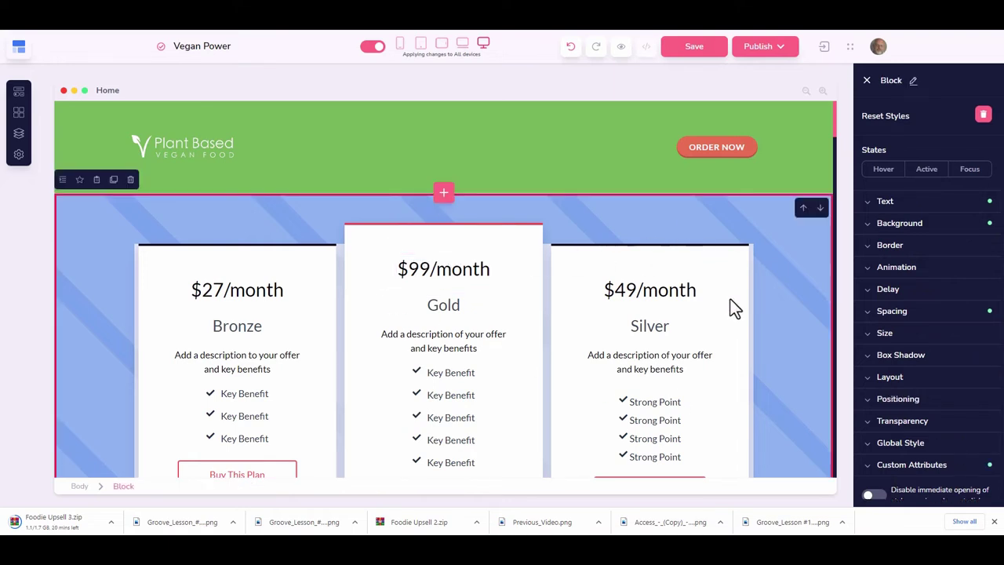
{"action": "scroll", "coordinate": [730, 299], "scroll_direction": "down", "scroll_amount": 3}
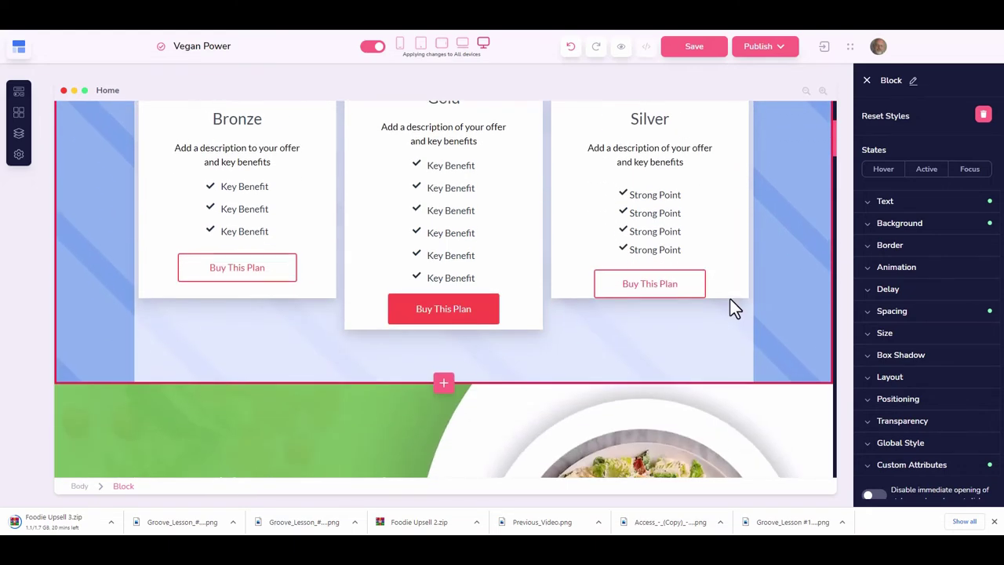
{"action": "scroll", "coordinate": [730, 299], "scroll_direction": "up", "scroll_amount": 3}
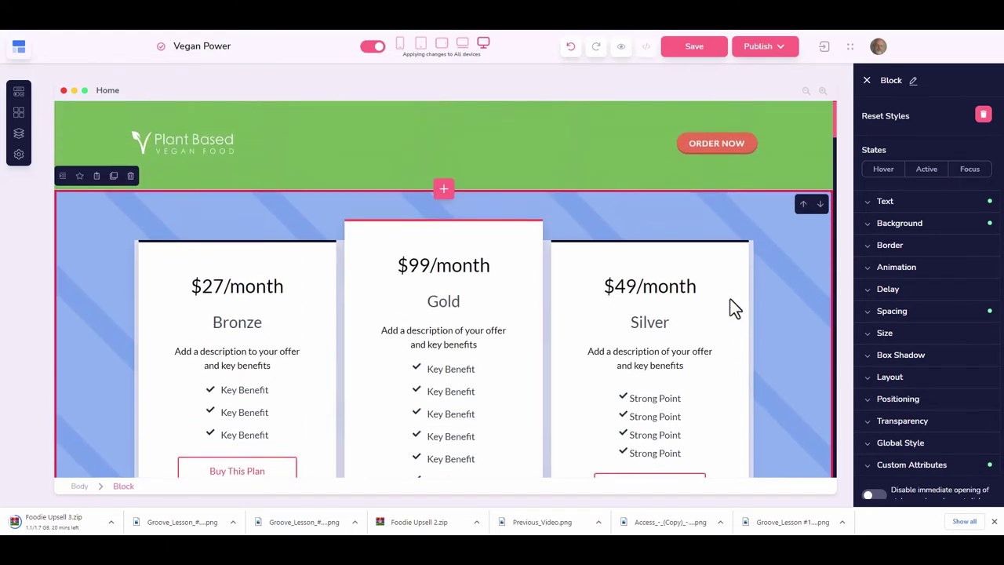
{"action": "left_click", "coordinate": [804, 209]}
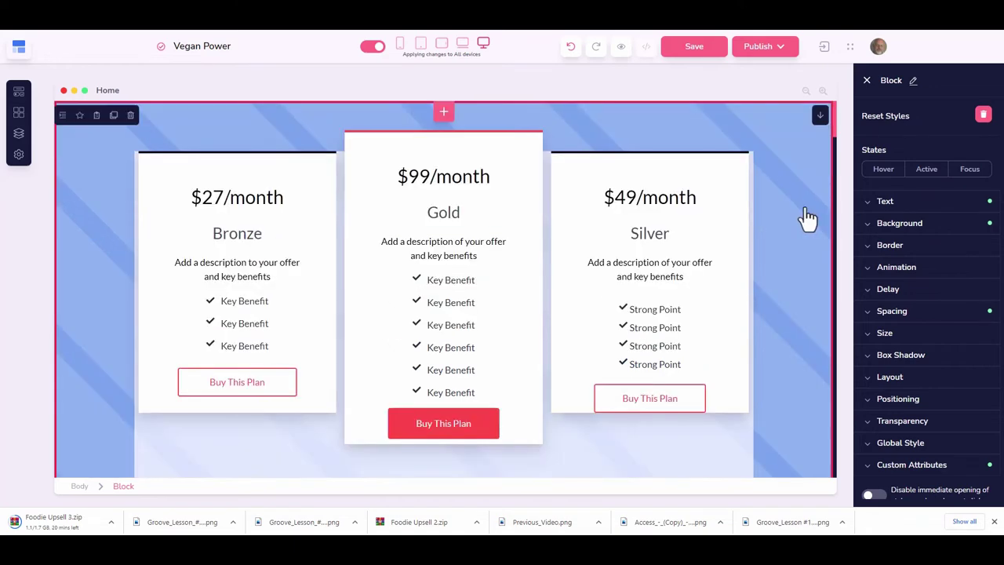
{"action": "scroll", "coordinate": [776, 262], "scroll_direction": "down", "scroll_amount": 6}
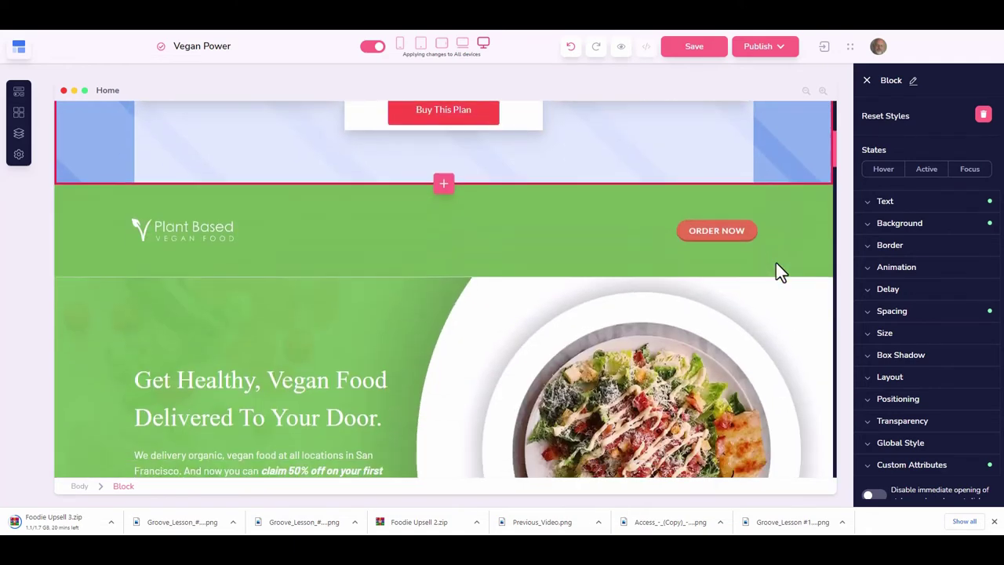
{"action": "scroll", "coordinate": [776, 262], "scroll_direction": "up", "scroll_amount": 6}
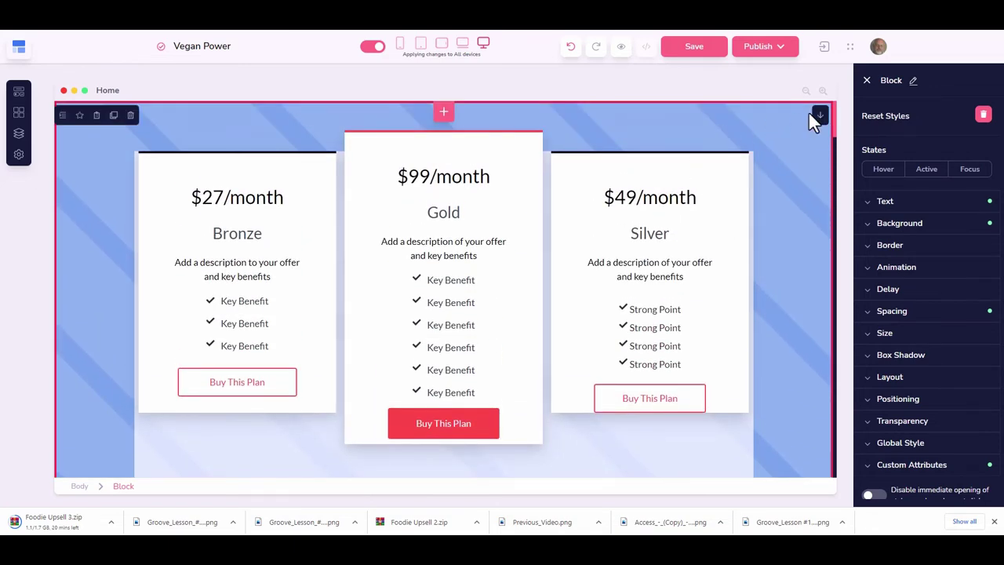
{"action": "left_click", "coordinate": [820, 116]}
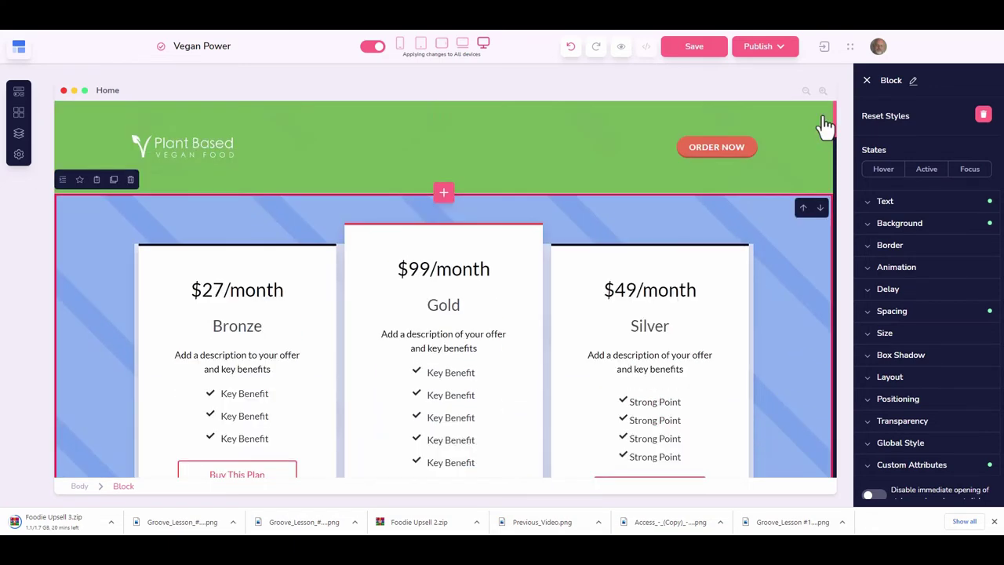
- Move the pricing block down past the hero section and the 100% Vegan feature row, and check its placement
{"action": "left_click", "coordinate": [819, 207]}
{"action": "scroll", "coordinate": [802, 232], "scroll_direction": "down", "scroll_amount": 5}
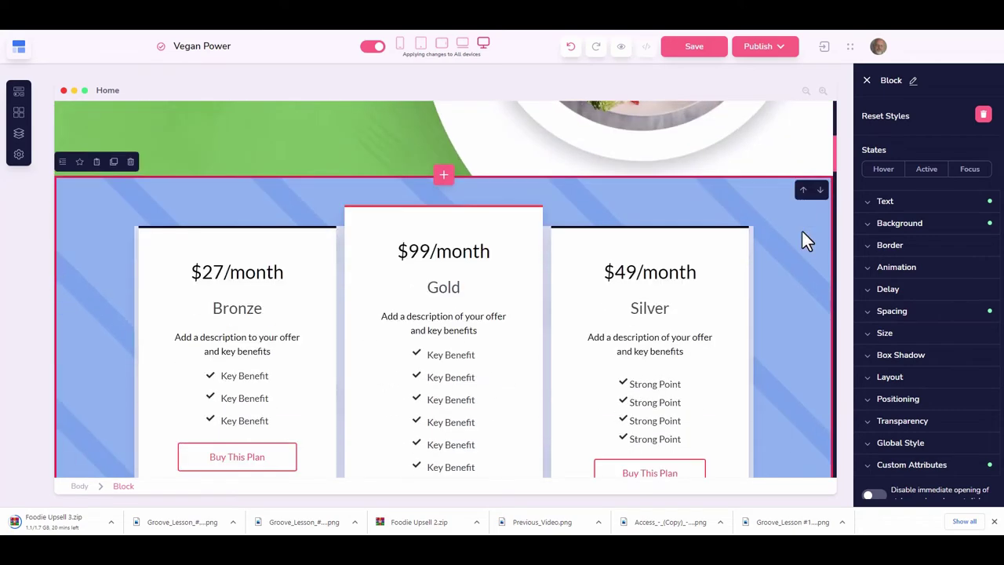
{"action": "left_click", "coordinate": [819, 190]}
{"action": "scroll", "coordinate": [703, 315], "scroll_direction": "down", "scroll_amount": 1}
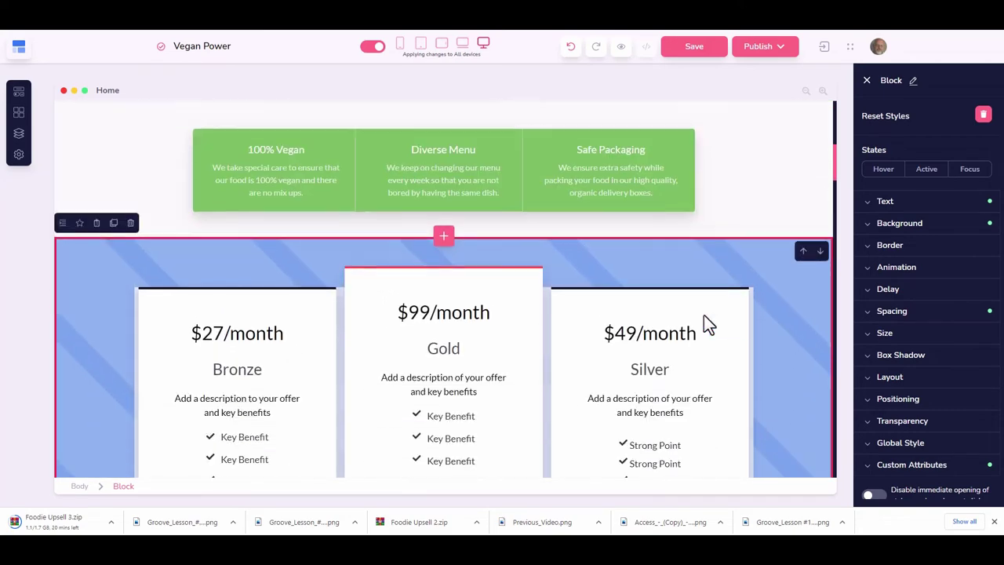
{"action": "scroll", "coordinate": [704, 317], "scroll_direction": "down", "scroll_amount": 4}
{"action": "scroll", "coordinate": [704, 317], "scroll_direction": "up", "scroll_amount": 6}
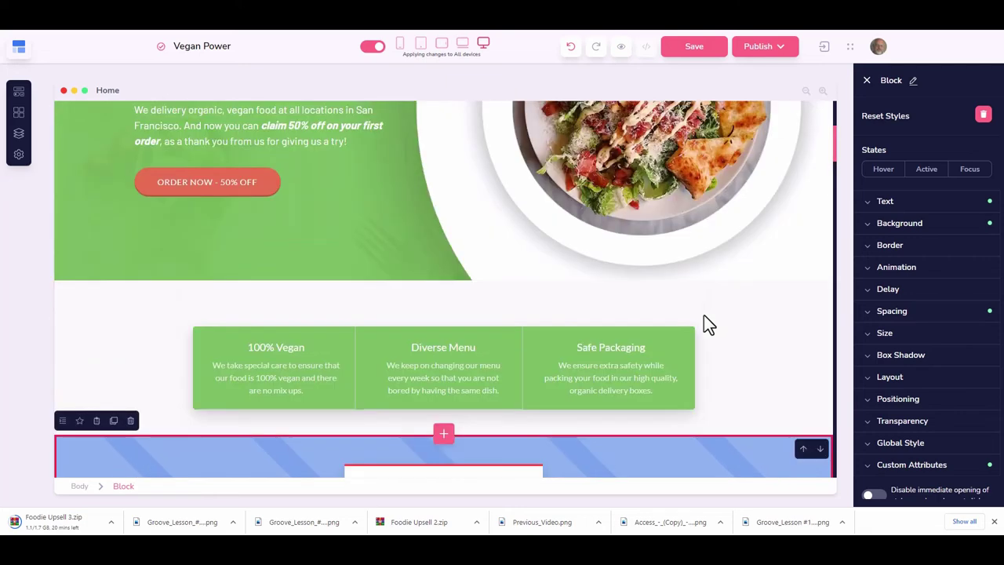
{"action": "scroll", "coordinate": [703, 317], "scroll_direction": "up", "scroll_amount": 3}
{"action": "scroll", "coordinate": [704, 317], "scroll_direction": "down", "scroll_amount": 6}
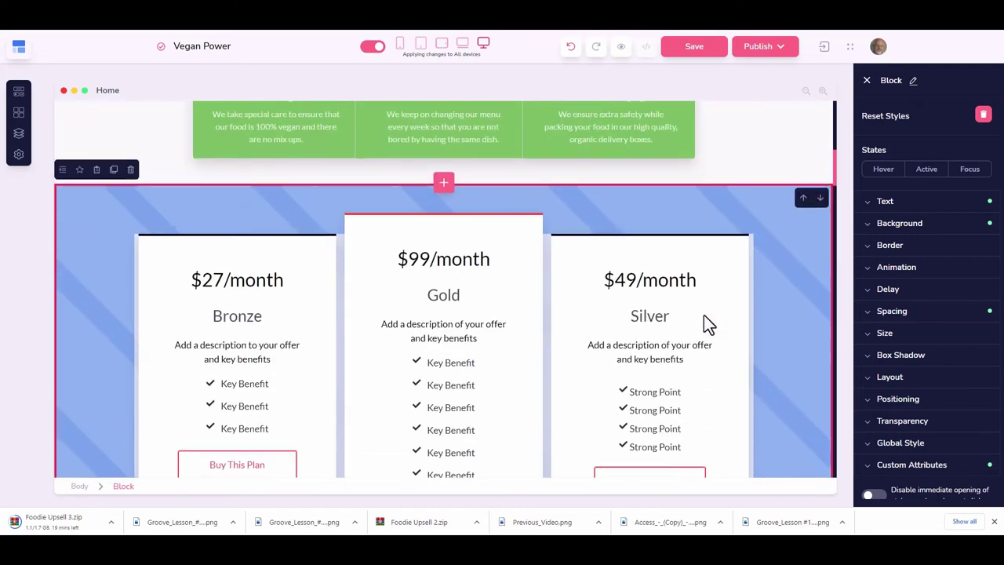
{"action": "scroll", "coordinate": [704, 321], "scroll_direction": "down", "scroll_amount": 1}
{"action": "scroll", "coordinate": [704, 322], "scroll_direction": "up", "scroll_amount": 1}
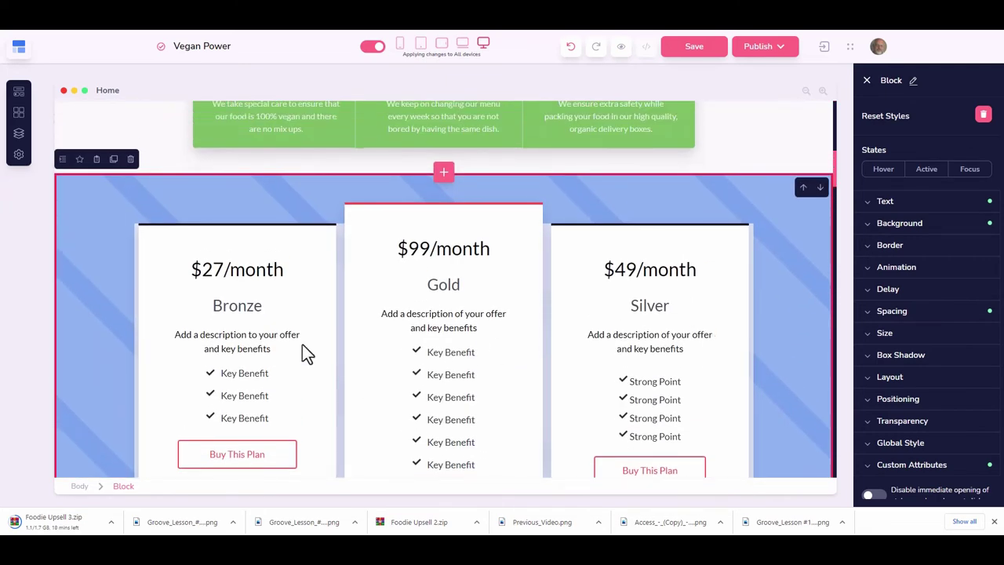
- Back out of deleting the pricing block and duplicate it directly below instead
{"action": "left_click", "coordinate": [131, 160]}
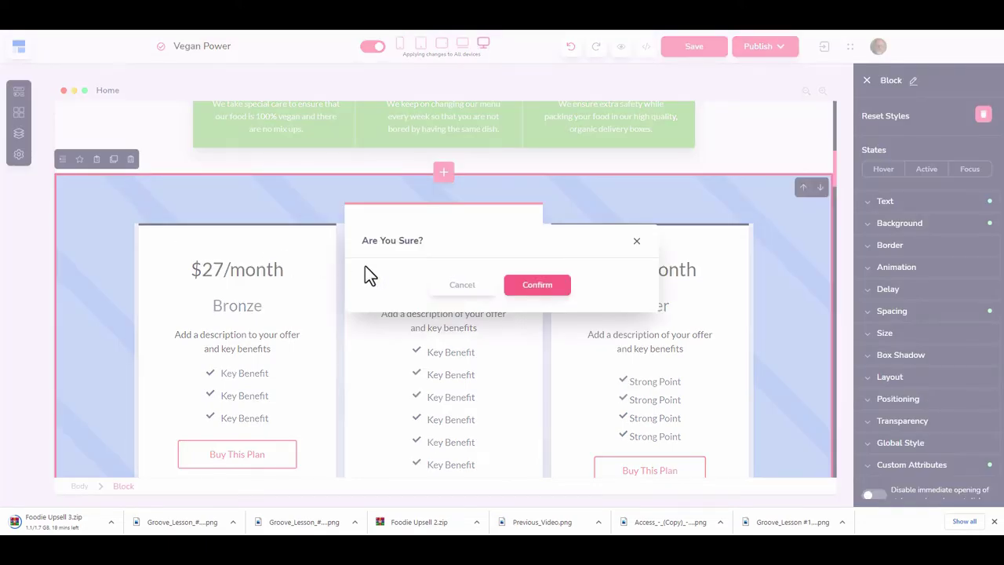
{"action": "left_click", "coordinate": [462, 284]}
{"action": "left_click", "coordinate": [233, 180]}
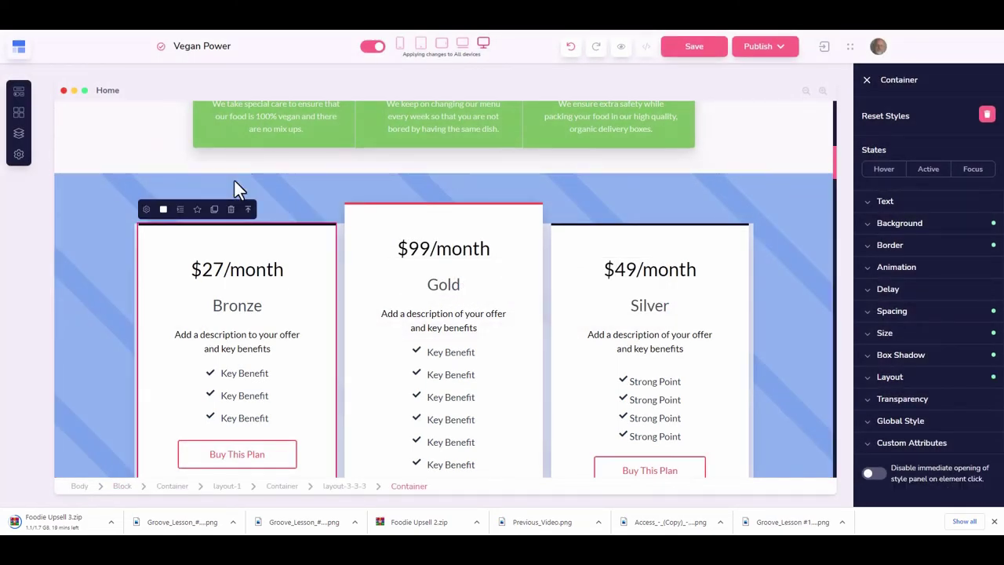
{"action": "scroll", "coordinate": [234, 182], "scroll_direction": "down", "scroll_amount": 3}
{"action": "scroll", "coordinate": [234, 181], "scroll_direction": "down", "scroll_amount": 4}
{"action": "scroll", "coordinate": [239, 190], "scroll_direction": "down", "scroll_amount": 3}
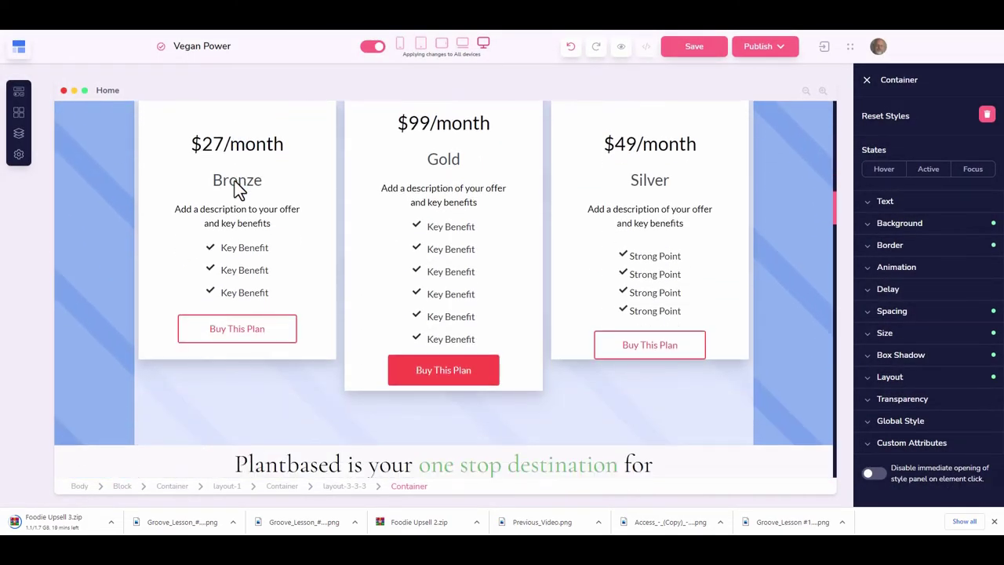
- Delete the Bronze plan container from the upper of the two pricing blocks
{"action": "scroll", "coordinate": [239, 191], "scroll_direction": "up", "scroll_amount": 7}
{"action": "scroll", "coordinate": [235, 185], "scroll_direction": "up", "scroll_amount": 3}
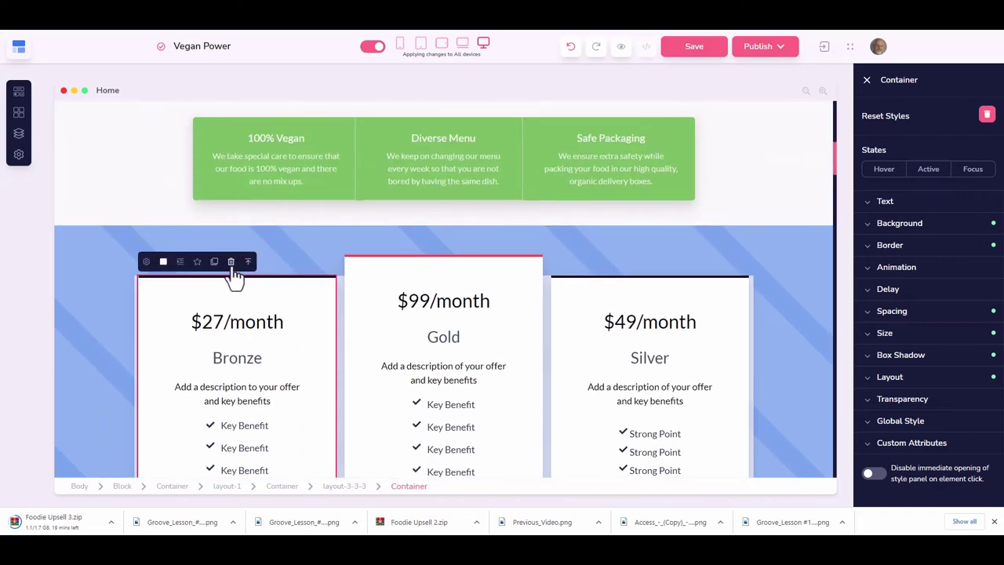
{"action": "left_click", "coordinate": [231, 262]}
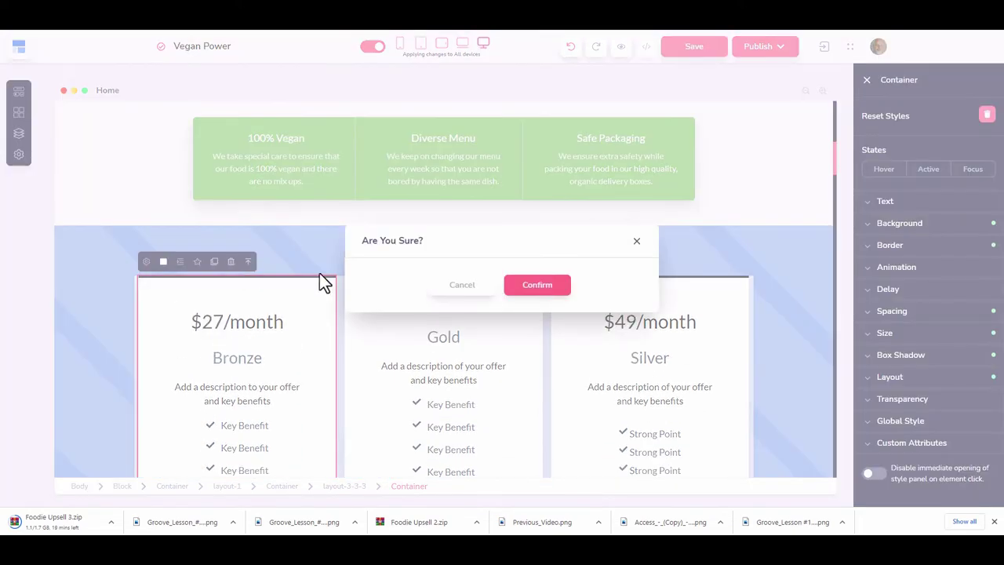
{"action": "left_click", "coordinate": [521, 288]}
{"action": "scroll", "coordinate": [407, 271], "scroll_direction": "down", "scroll_amount": 3}
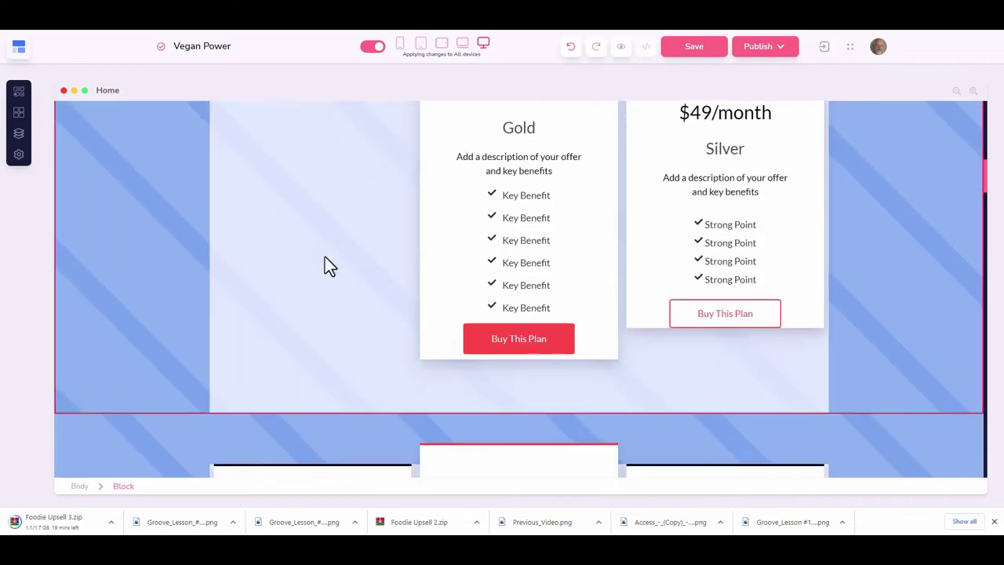
{"action": "scroll", "coordinate": [325, 259], "scroll_direction": "down", "scroll_amount": 2}
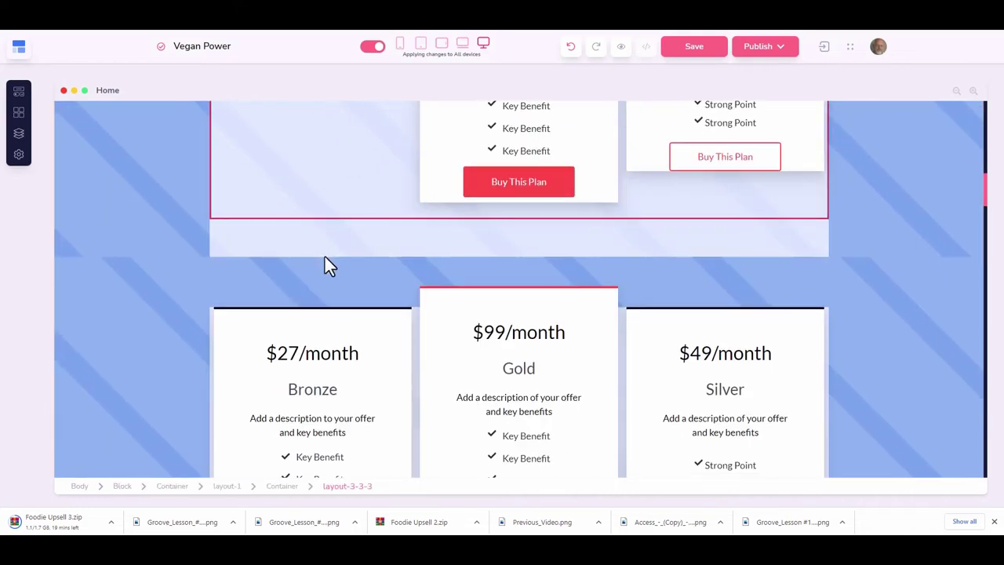
- Delete the upper pricing block, which has only the Gold and Silver plans, keeping the complete three-plan copy
{"action": "left_click", "coordinate": [232, 244]}
{"action": "left_click", "coordinate": [118, 242]}
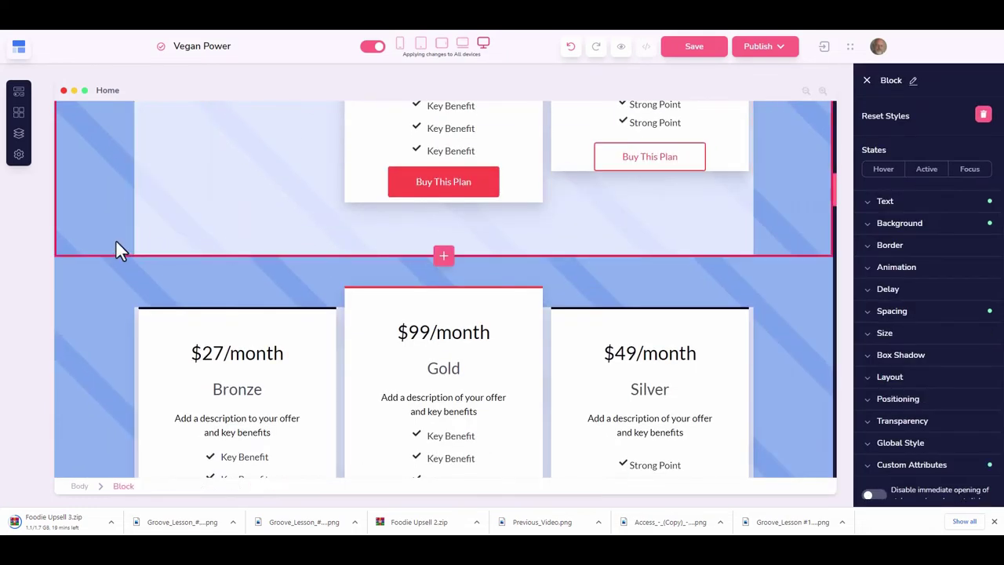
{"action": "scroll", "coordinate": [495, 184], "scroll_direction": "up", "scroll_amount": 3}
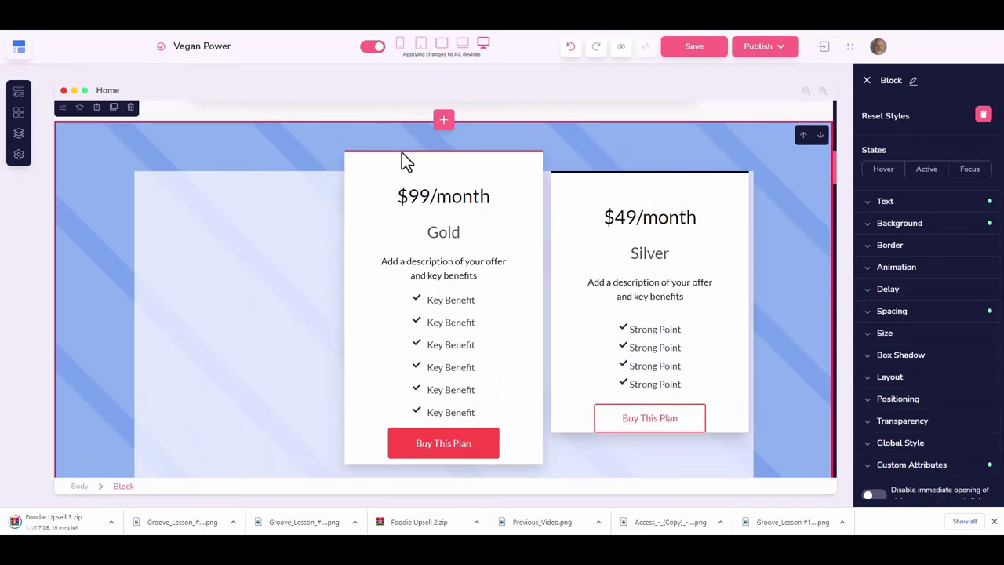
{"action": "left_click", "coordinate": [130, 107]}
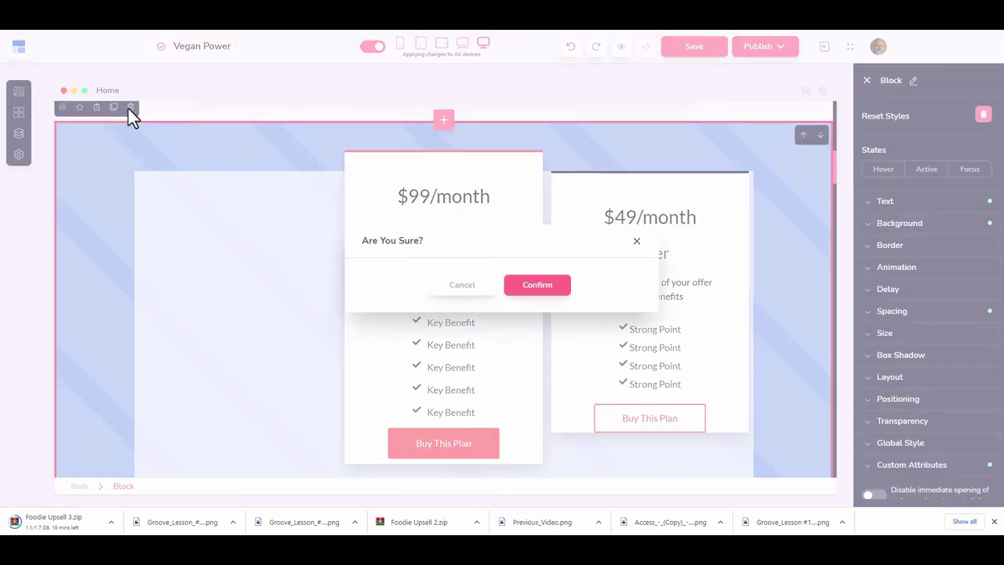
{"action": "left_click", "coordinate": [548, 289]}
{"action": "scroll", "coordinate": [502, 237], "scroll_direction": "up", "scroll_amount": 3}
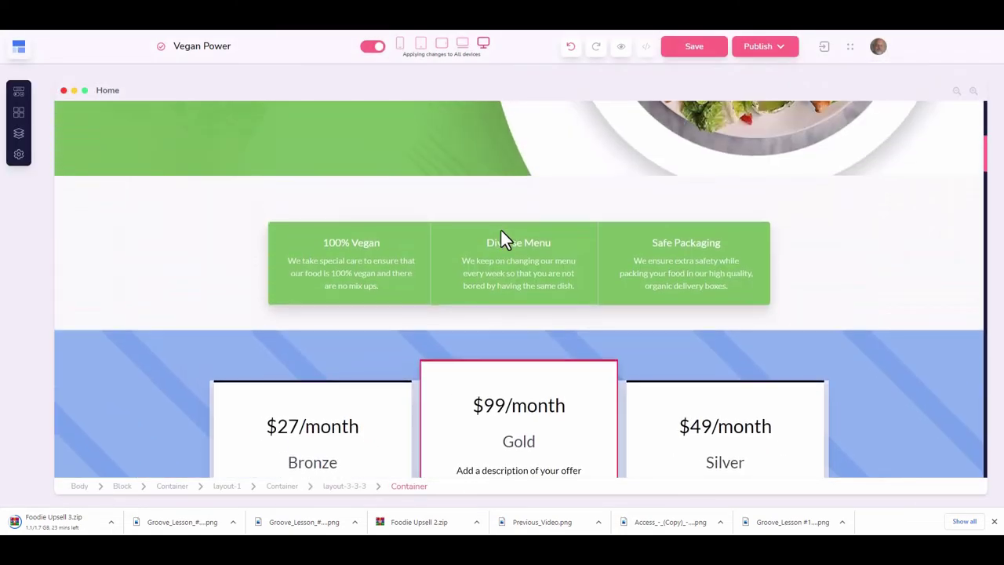
- Compare the style settings of the Bronze plan container with those of the whole pricing block, and close the settings
{"action": "scroll", "coordinate": [502, 238], "scroll_direction": "down", "scroll_amount": 2}
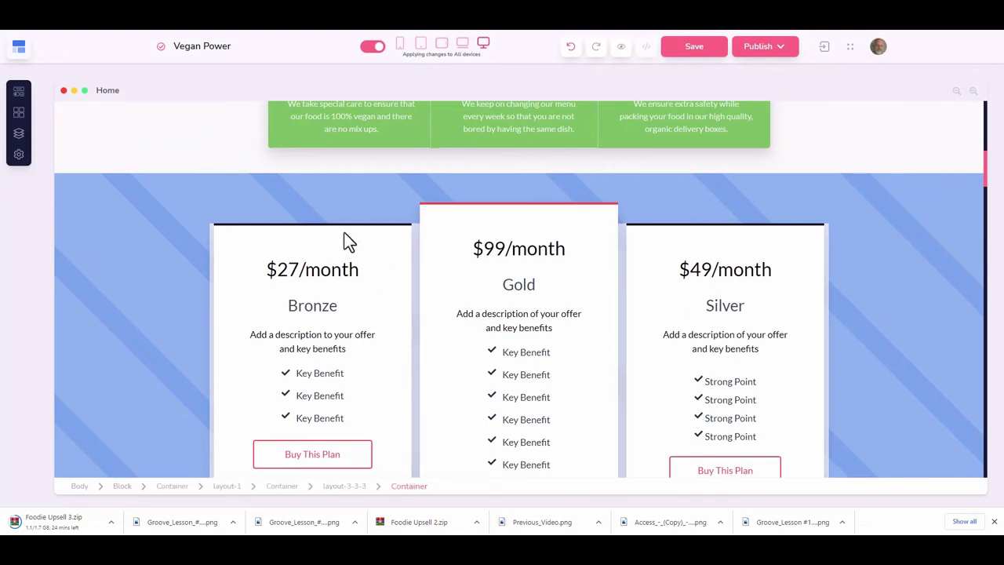
{"action": "left_click", "coordinate": [324, 257]}
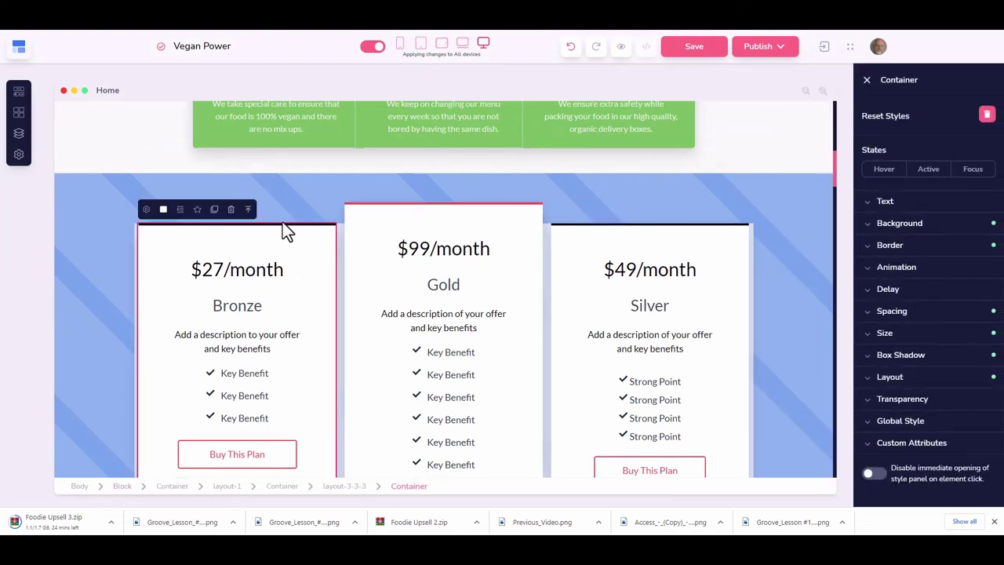
{"action": "left_click", "coordinate": [85, 185]}
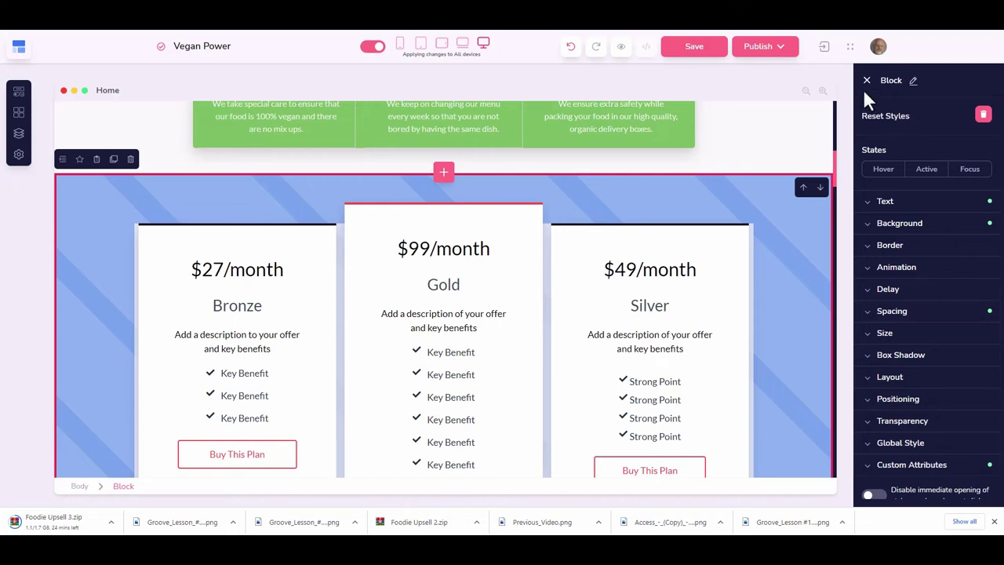
{"action": "left_click", "coordinate": [912, 81]}
{"action": "left_click", "coordinate": [867, 80]}
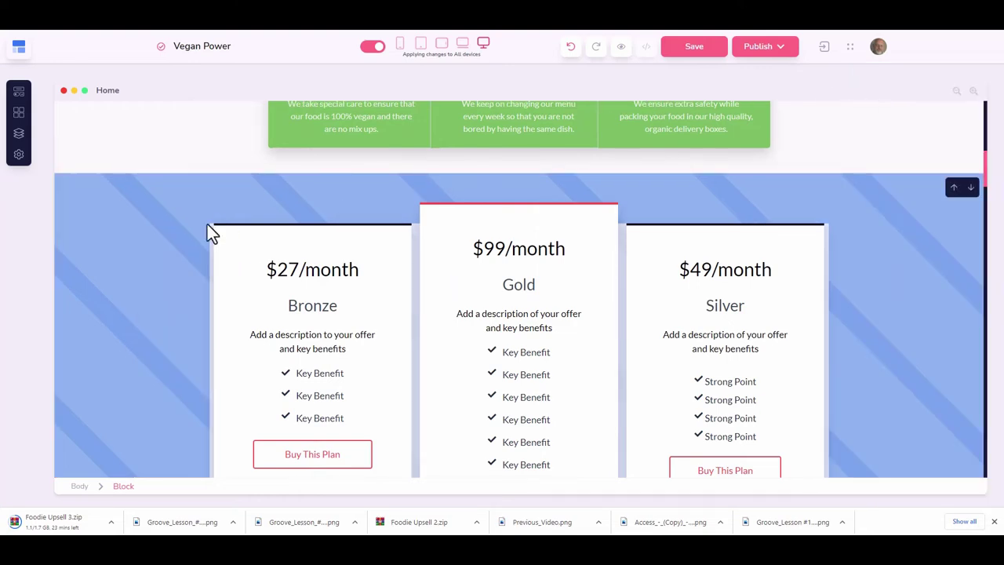
- Reopen the pricing block's style settings and look over the block's three plan cards
{"action": "scroll", "coordinate": [158, 250], "scroll_direction": "down", "scroll_amount": 4}
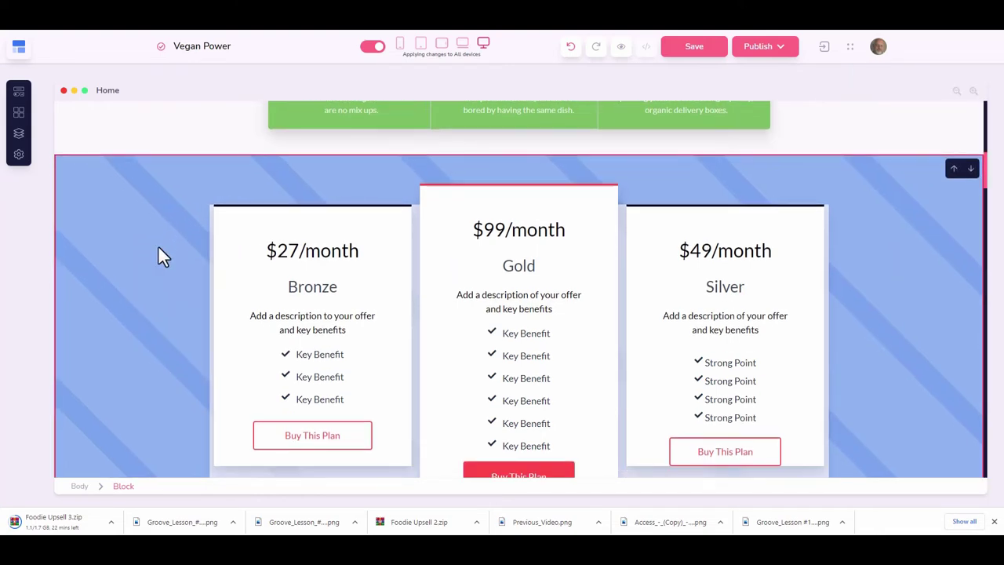
{"action": "scroll", "coordinate": [159, 250], "scroll_direction": "up", "scroll_amount": 5}
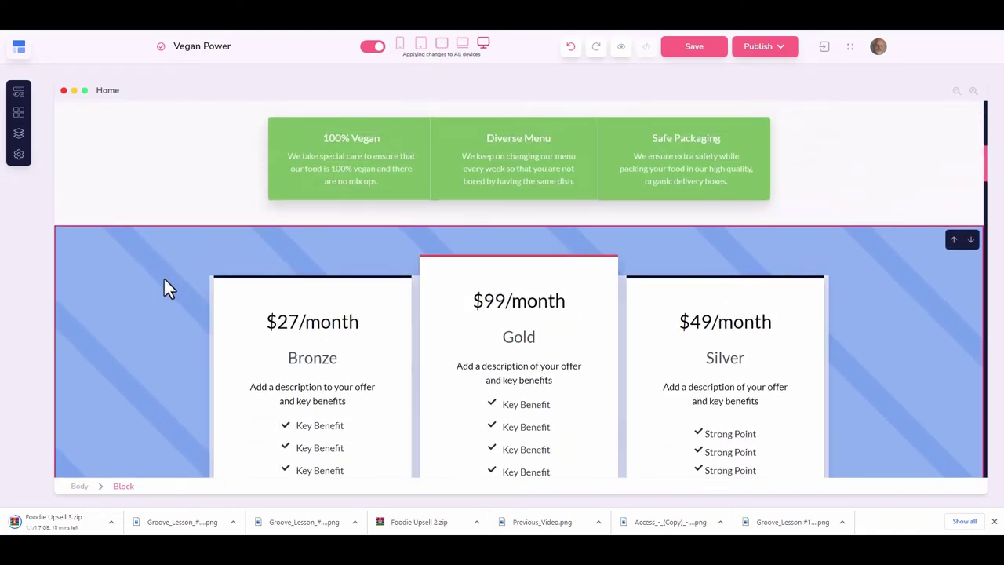
{"action": "left_click", "coordinate": [163, 276]}
{"action": "scroll", "coordinate": [197, 269], "scroll_direction": "down", "scroll_amount": 1}
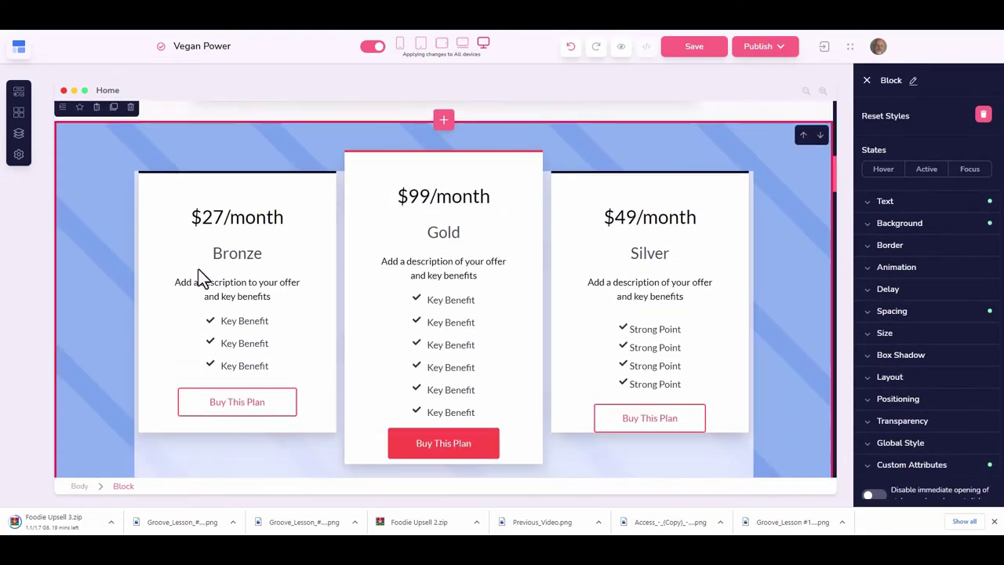
{"action": "scroll", "coordinate": [199, 269], "scroll_direction": "up", "scroll_amount": 1}
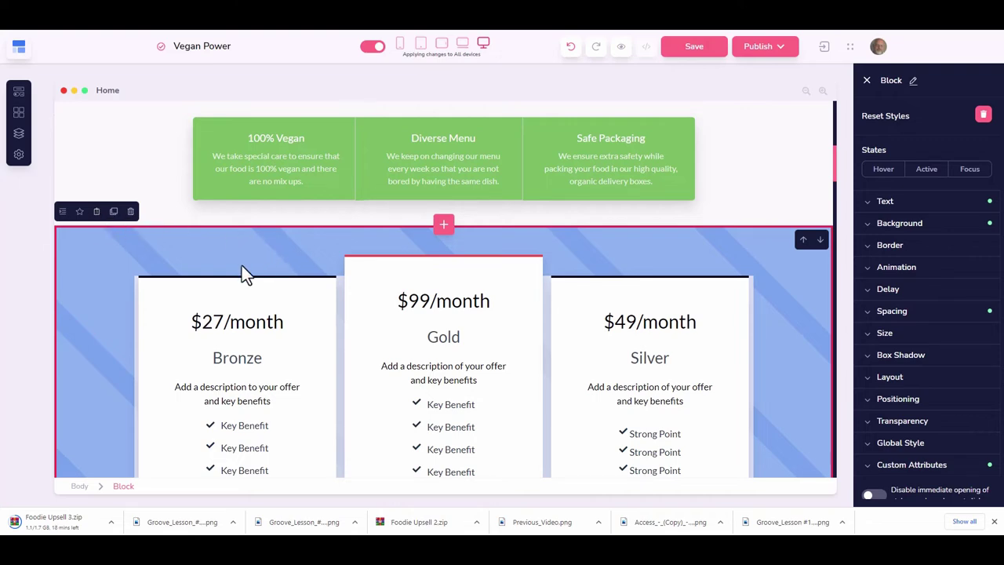
{"action": "scroll", "coordinate": [241, 265], "scroll_direction": "down", "scroll_amount": 4}
{"action": "scroll", "coordinate": [243, 267], "scroll_direction": "up", "scroll_amount": 2}
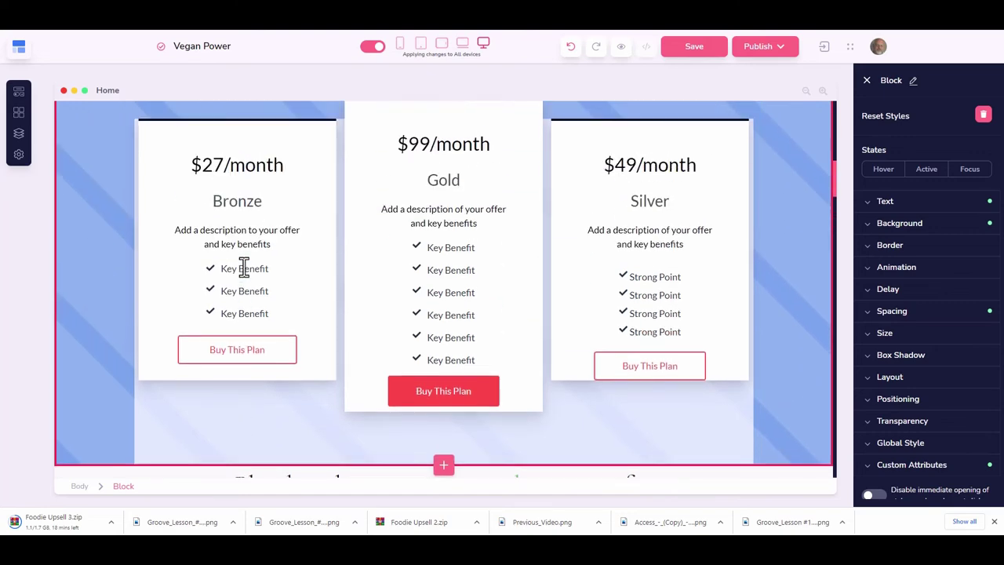
- Delete the remaining blue patterned three-plan pricing block from the page and confirm the deletion
{"action": "scroll", "coordinate": [241, 268], "scroll_direction": "up", "scroll_amount": 2}
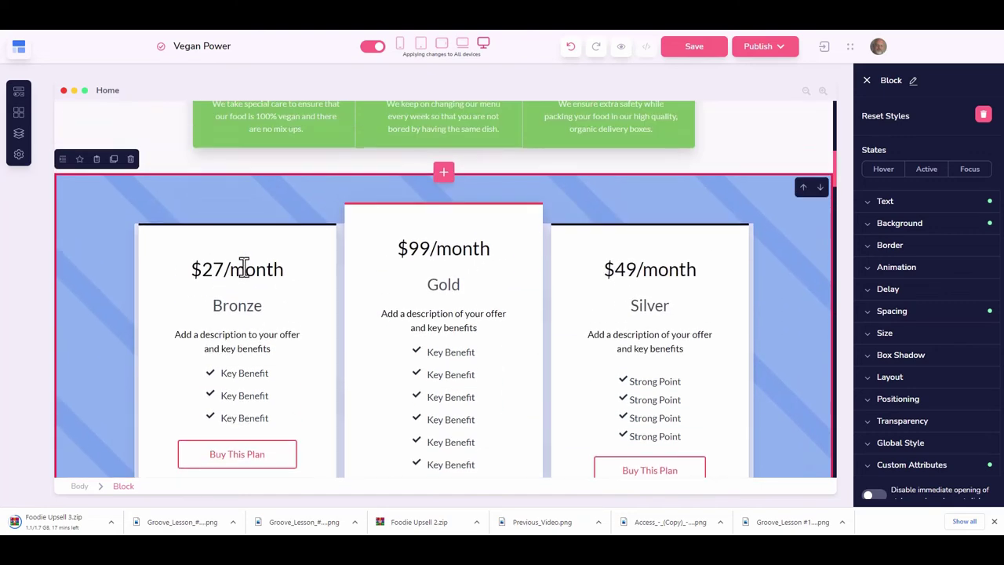
{"action": "left_click", "coordinate": [130, 159]}
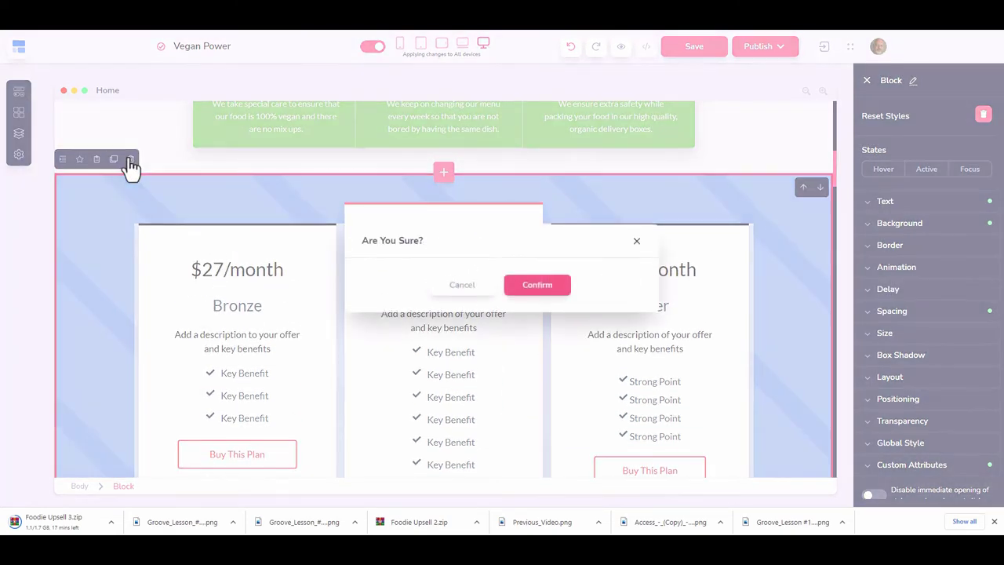
{"action": "left_click", "coordinate": [555, 291]}
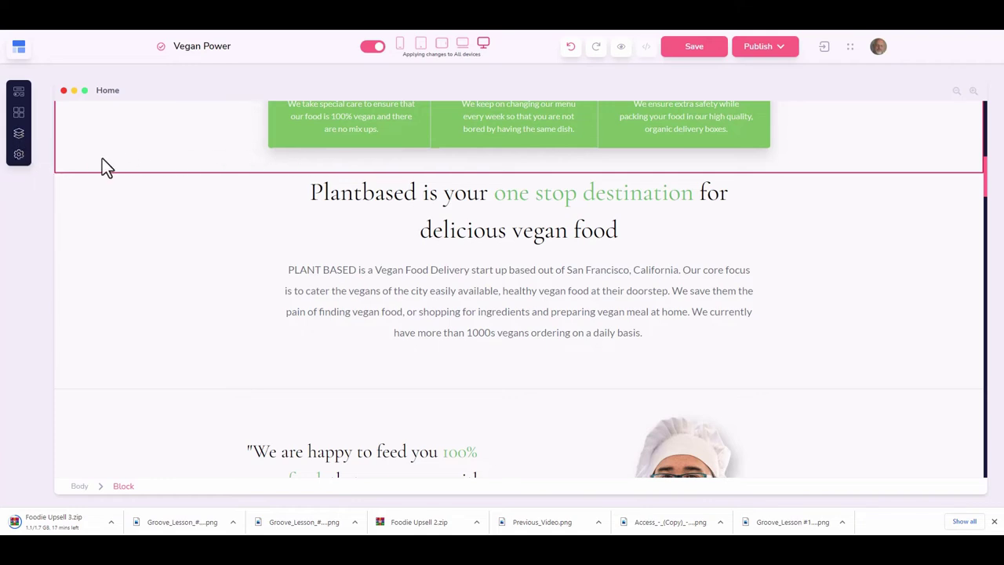
- Look over the site settings and the page settings for information, SEO, styling, tracking codes, redirection, exit prompt and backups
{"action": "left_click", "coordinate": [19, 155]}
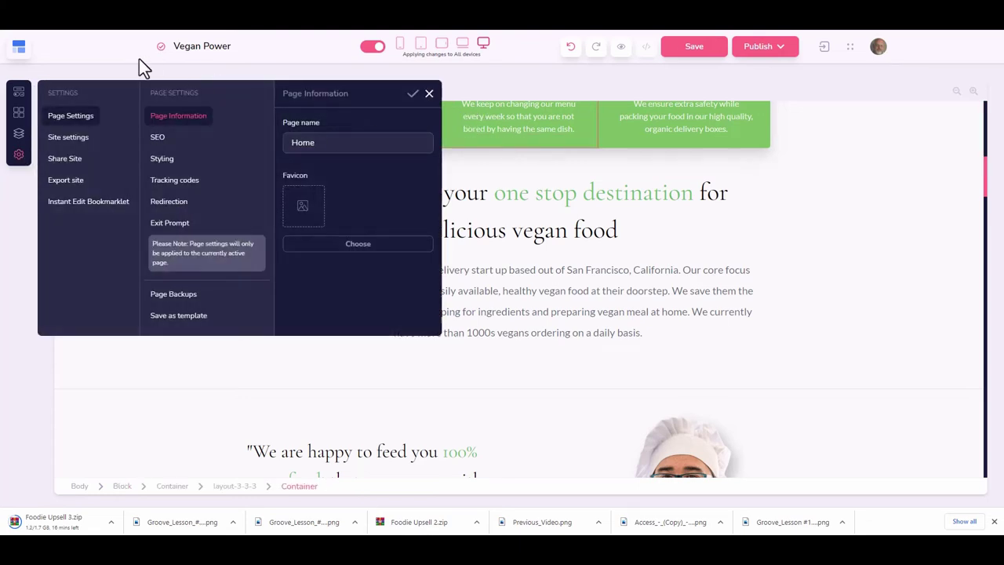
{"action": "left_click", "coordinate": [77, 146]}
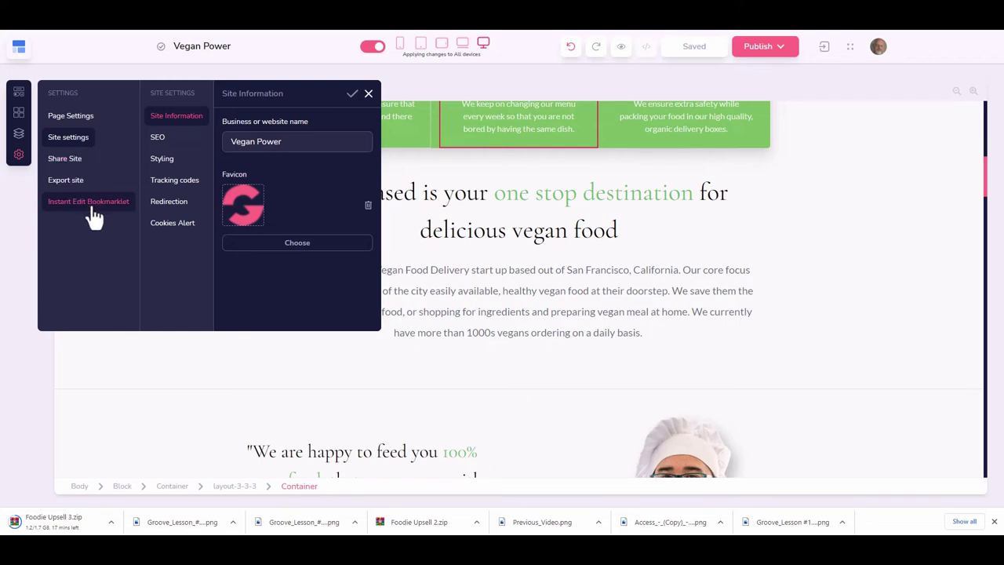
{"action": "left_click", "coordinate": [86, 118]}
{"action": "left_click", "coordinate": [180, 116]}
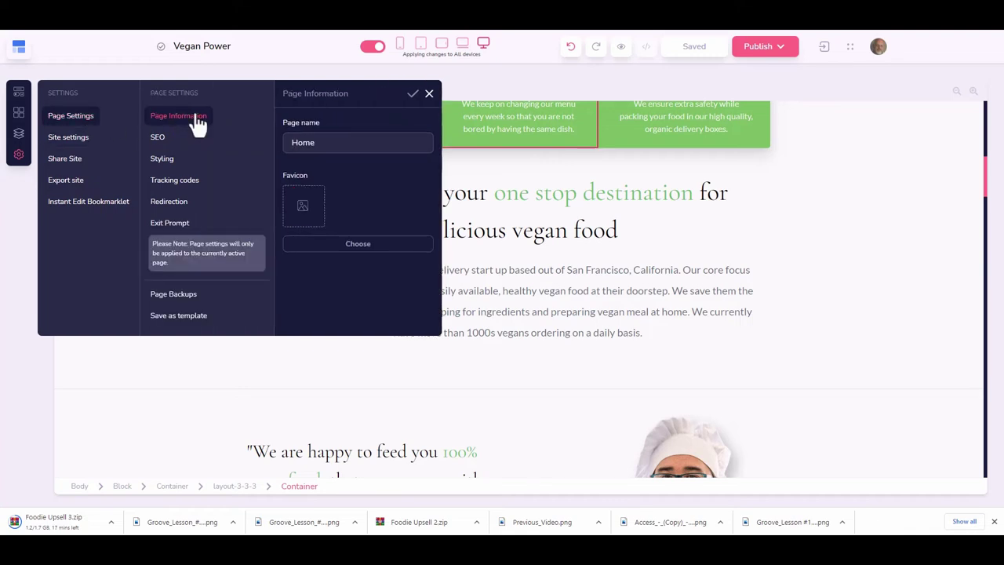
{"action": "left_click", "coordinate": [159, 141]}
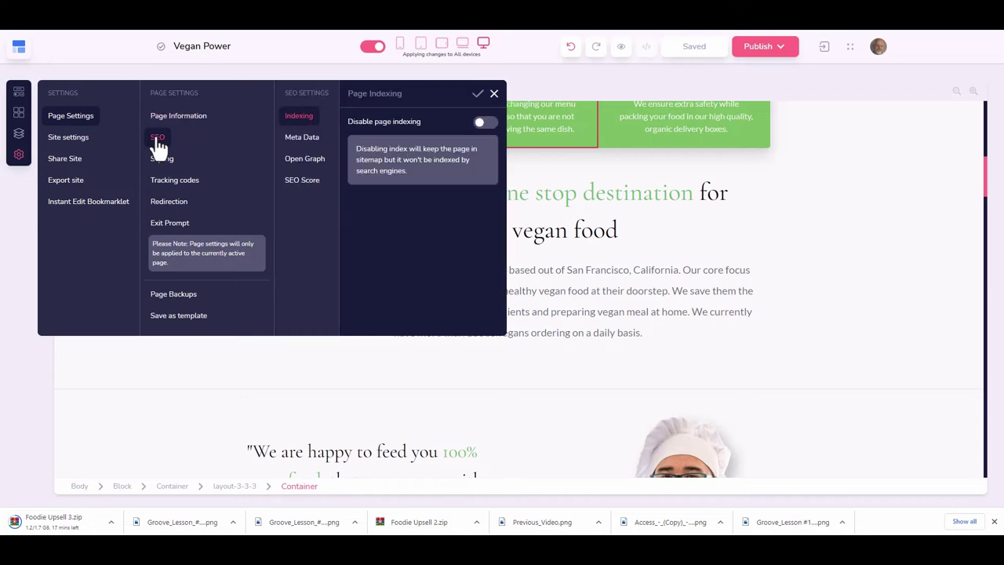
{"action": "left_click", "coordinate": [161, 162]}
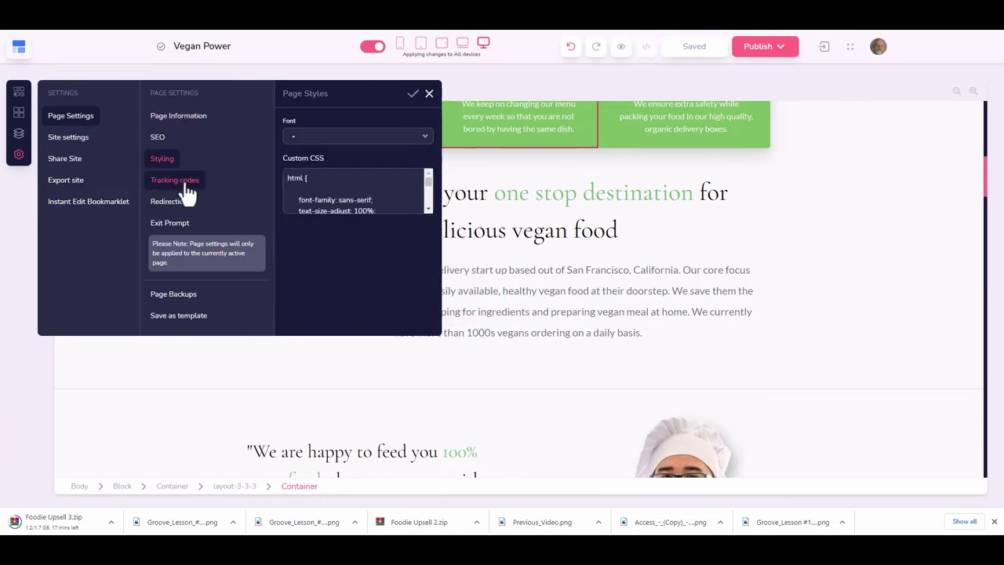
{"action": "left_click", "coordinate": [187, 184]}
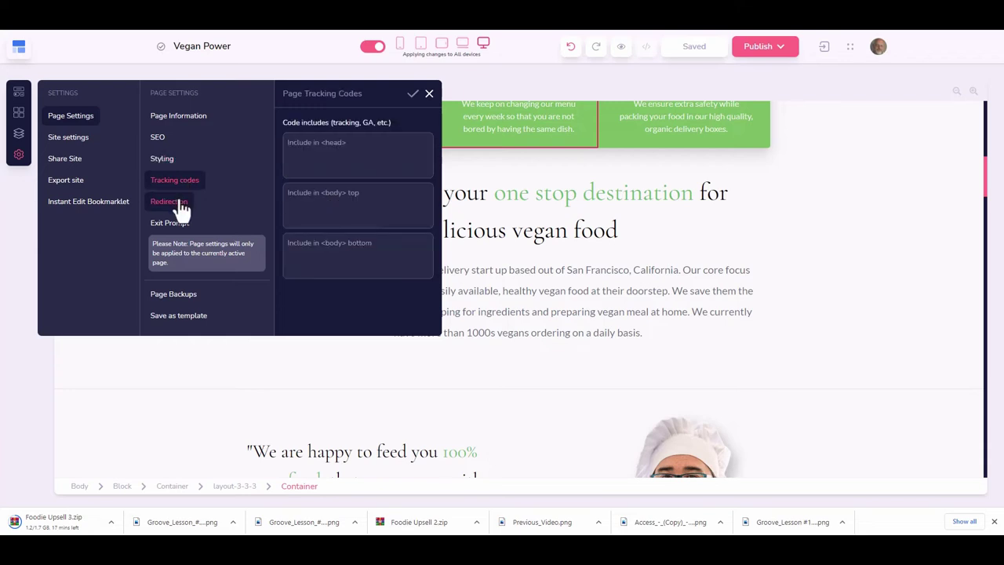
{"action": "left_click", "coordinate": [180, 204]}
{"action": "left_click", "coordinate": [173, 232]}
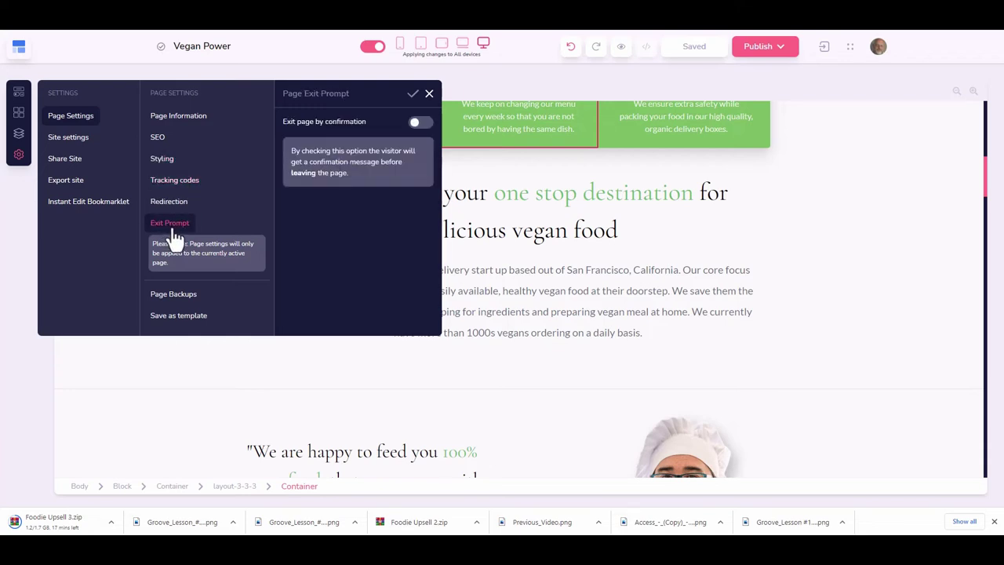
{"action": "left_click", "coordinate": [178, 294]}
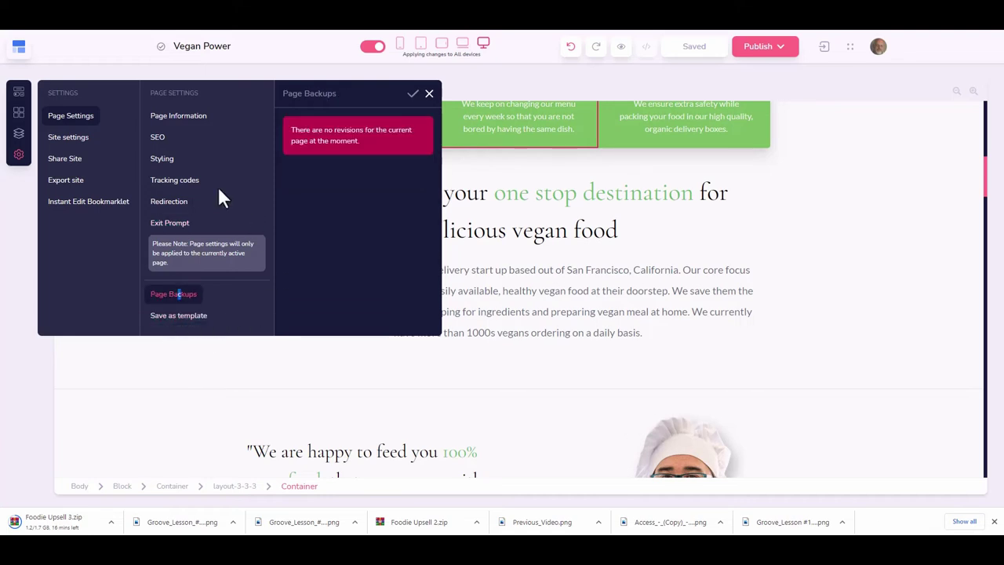
- Set the page name to "The Diet", view the image library for a favicon without choosing one, and apply the page information
{"action": "left_click", "coordinate": [199, 119]}
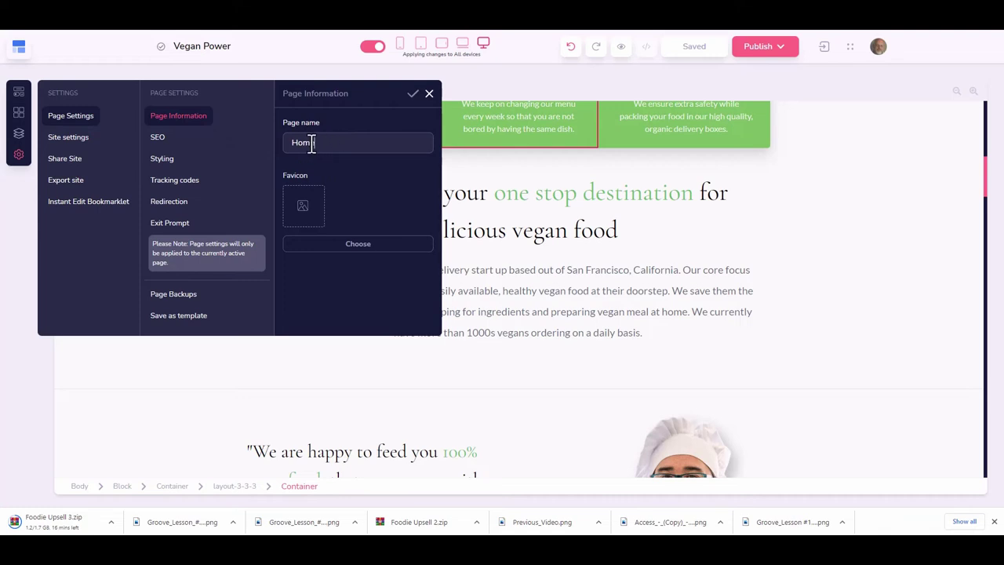
{"action": "mouse_move", "coordinate": [305, 142]}
{"action": "left_mouse_down"}
{"action": "mouse_move", "coordinate": [292, 142]}
{"action": "mouse_move", "coordinate": [317, 142]}
{"action": "mouse_move", "coordinate": [290, 144]}
{"action": "left_mouse_up"}
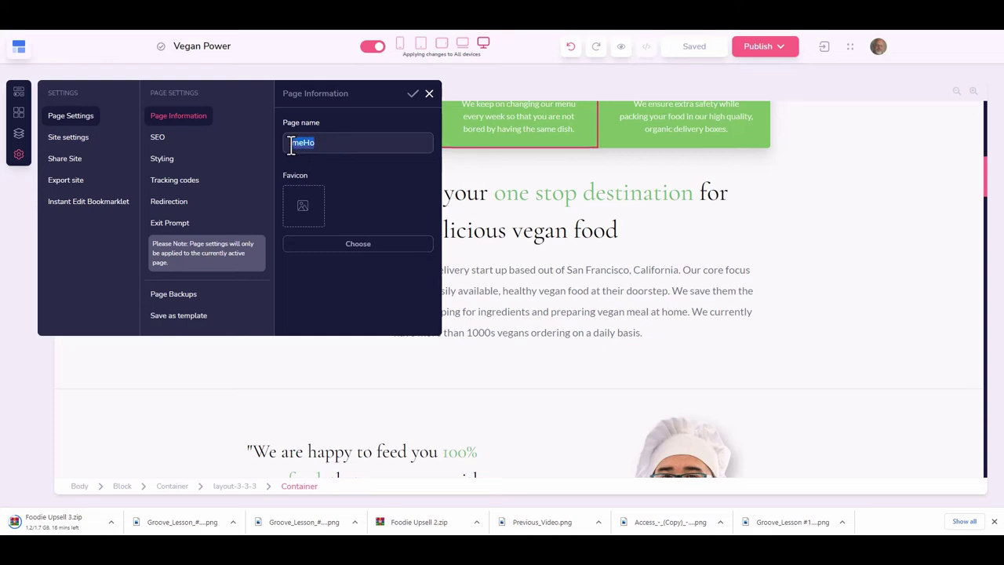
{"action": "type", "text": "T"}
{"action": "key", "text": "BackSpace"}
{"action": "type", "text": "The Diet"}
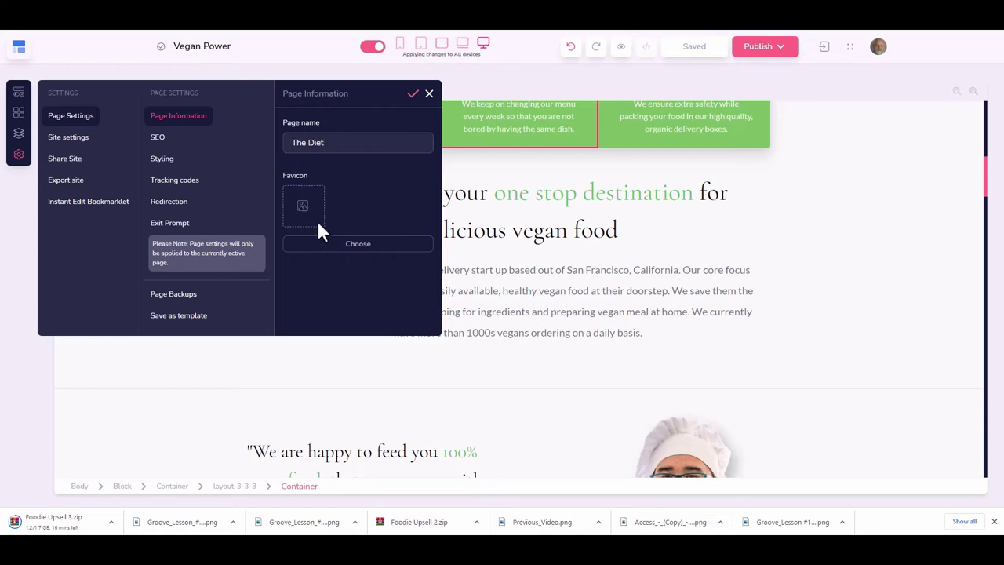
{"action": "left_click", "coordinate": [330, 249]}
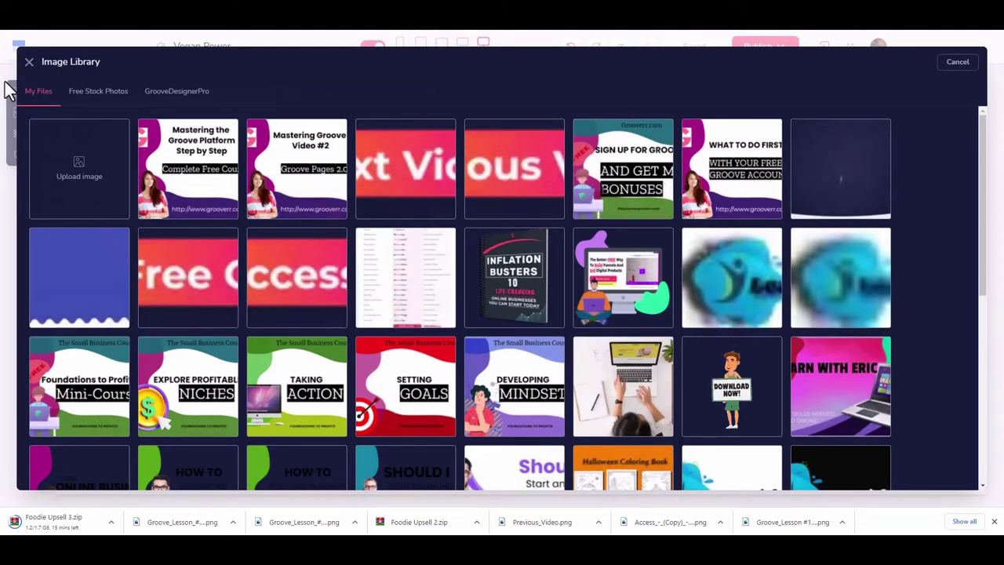
{"action": "left_click", "coordinate": [30, 63]}
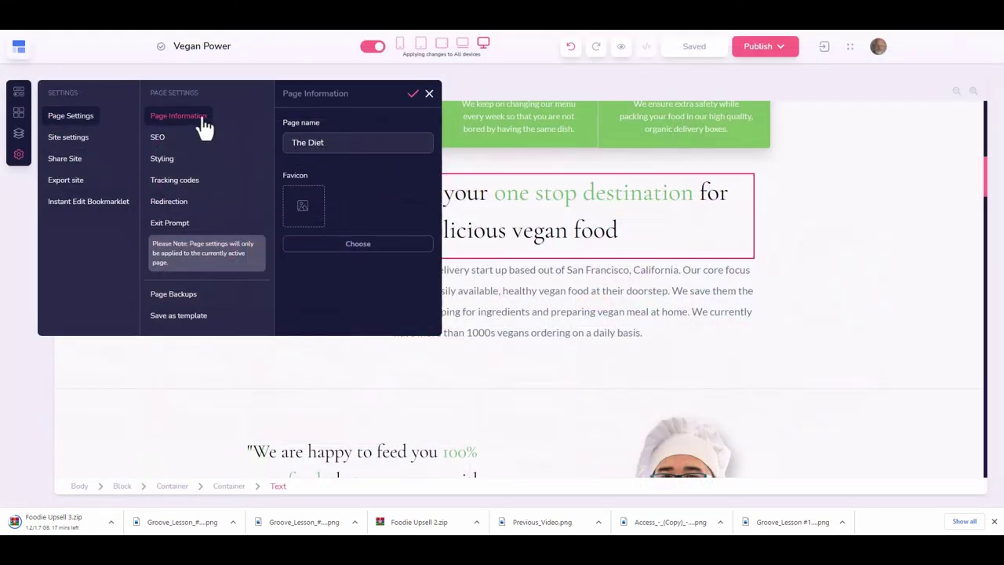
{"action": "left_click", "coordinate": [414, 95]}
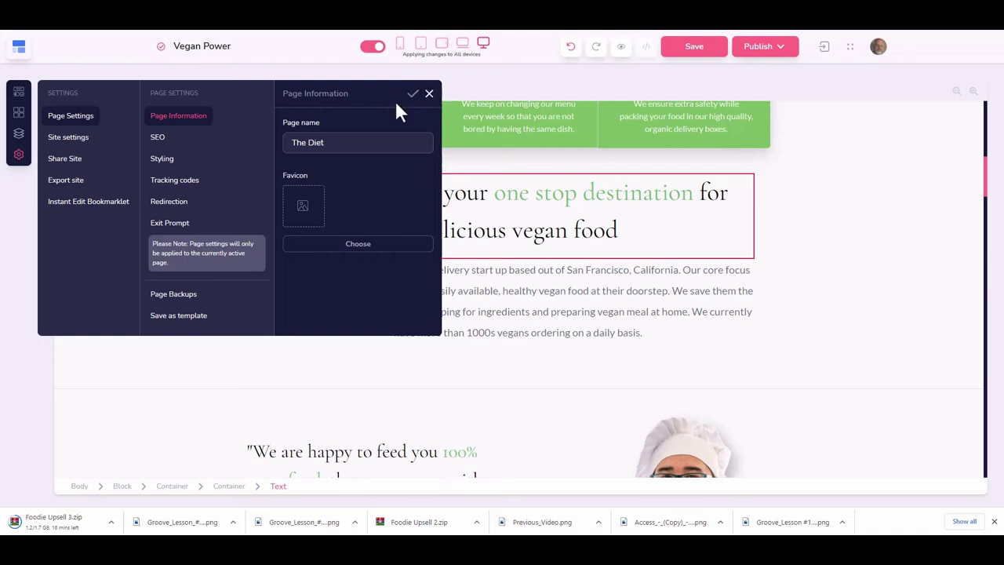
- Review the page's SEO indexing and metadata settings, and append the prefilled Dublin Core metatags to the page head
{"action": "left_click", "coordinate": [158, 138]}
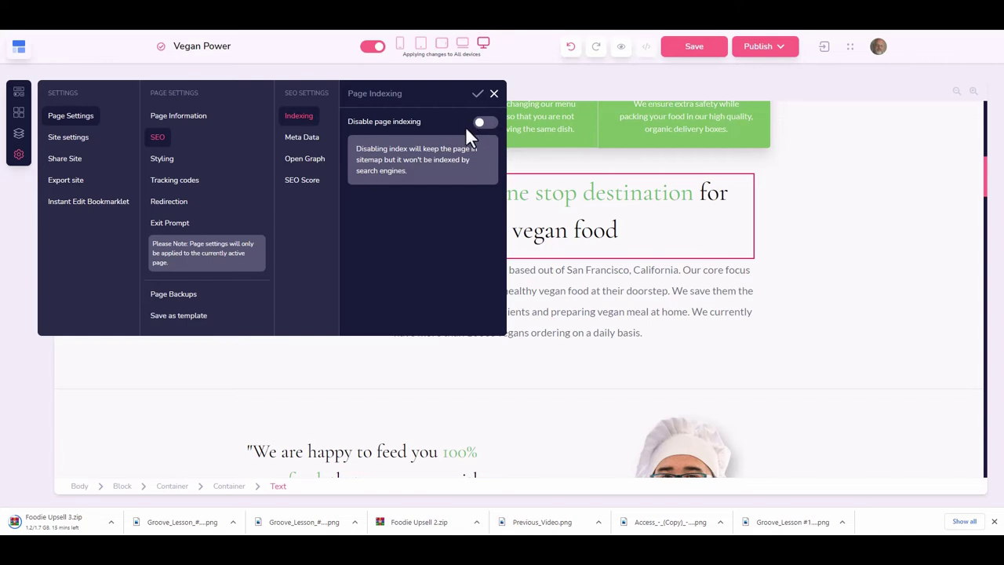
{"action": "left_click", "coordinate": [314, 140]}
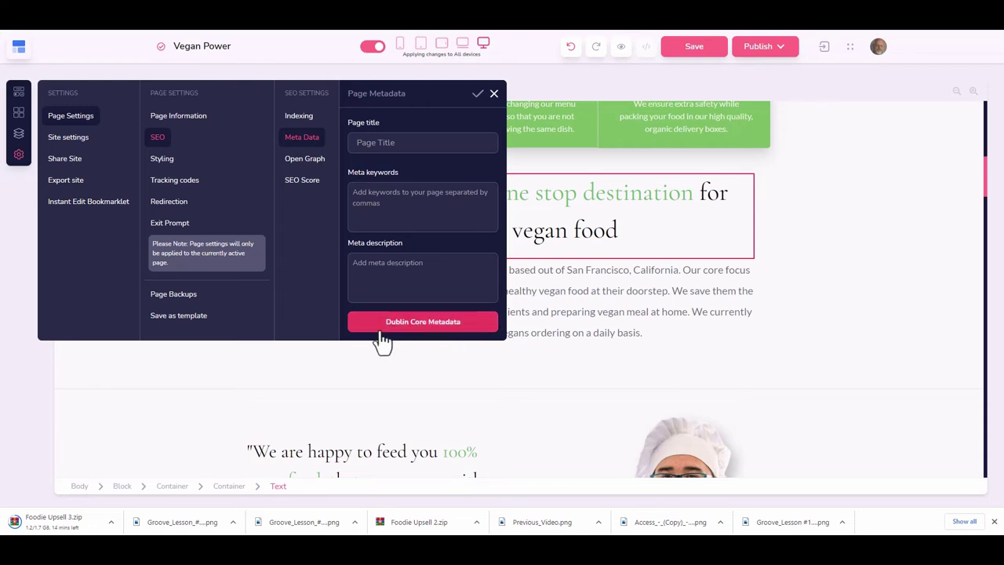
{"action": "left_click", "coordinate": [432, 329]}
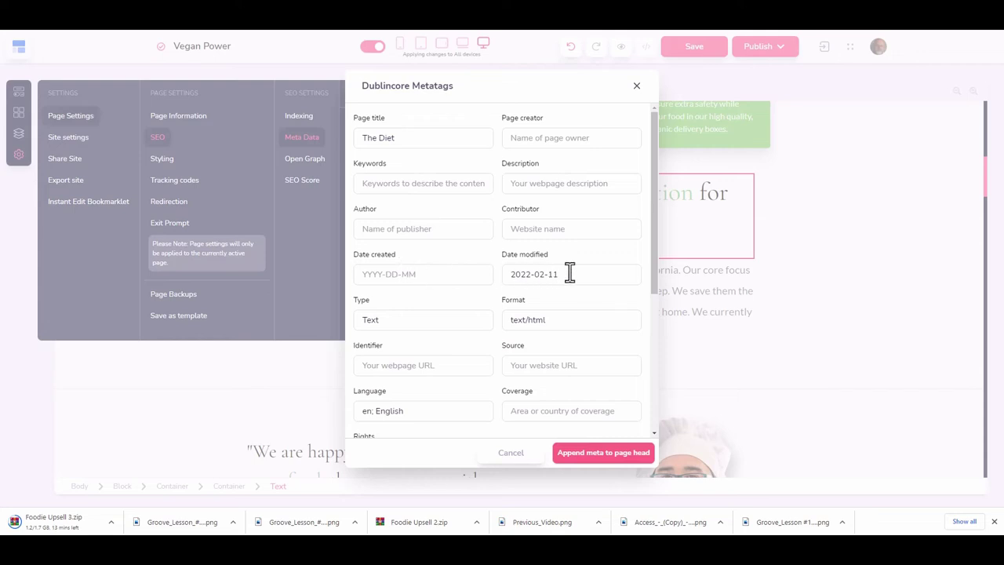
{"action": "scroll", "coordinate": [570, 272], "scroll_direction": "down", "scroll_amount": 2}
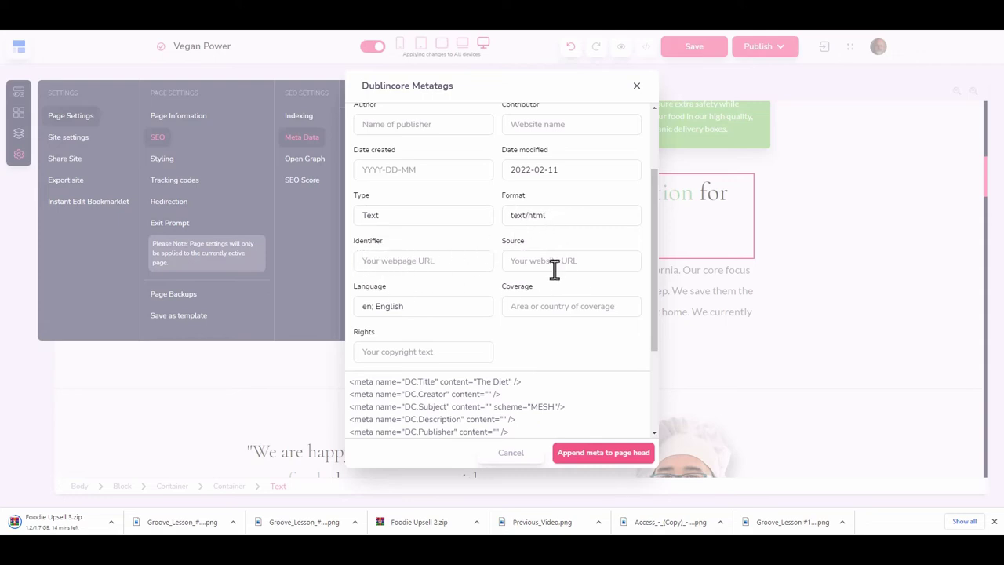
{"action": "scroll", "coordinate": [549, 259], "scroll_direction": "down", "scroll_amount": 1}
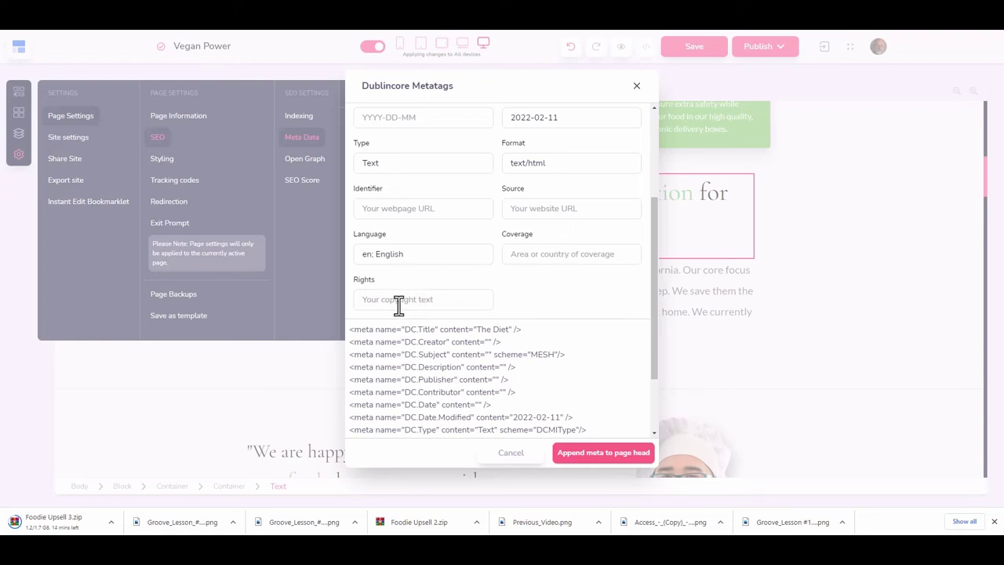
{"action": "scroll", "coordinate": [452, 301], "scroll_direction": "down", "scroll_amount": 2}
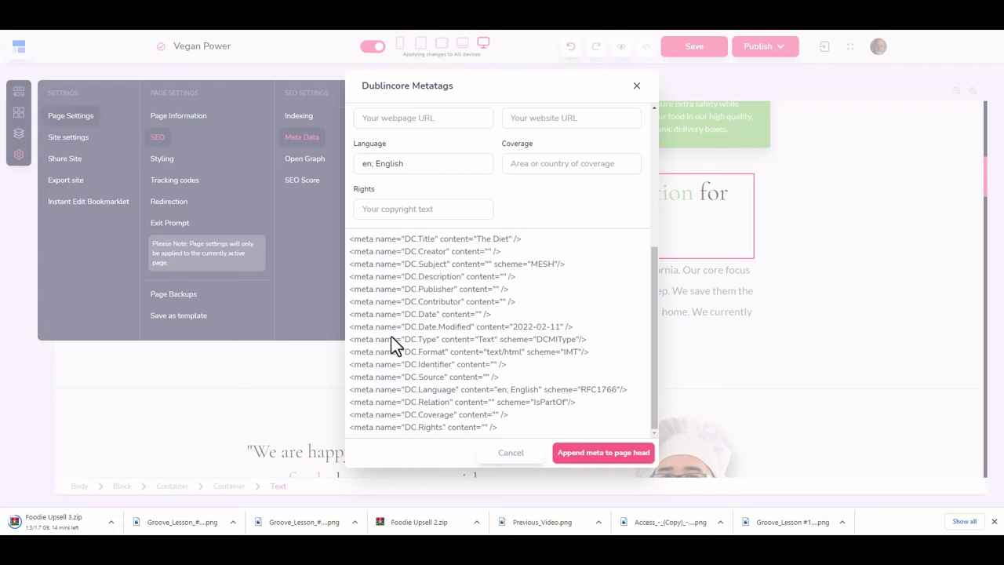
{"action": "scroll", "coordinate": [399, 337], "scroll_direction": "up", "scroll_amount": 5}
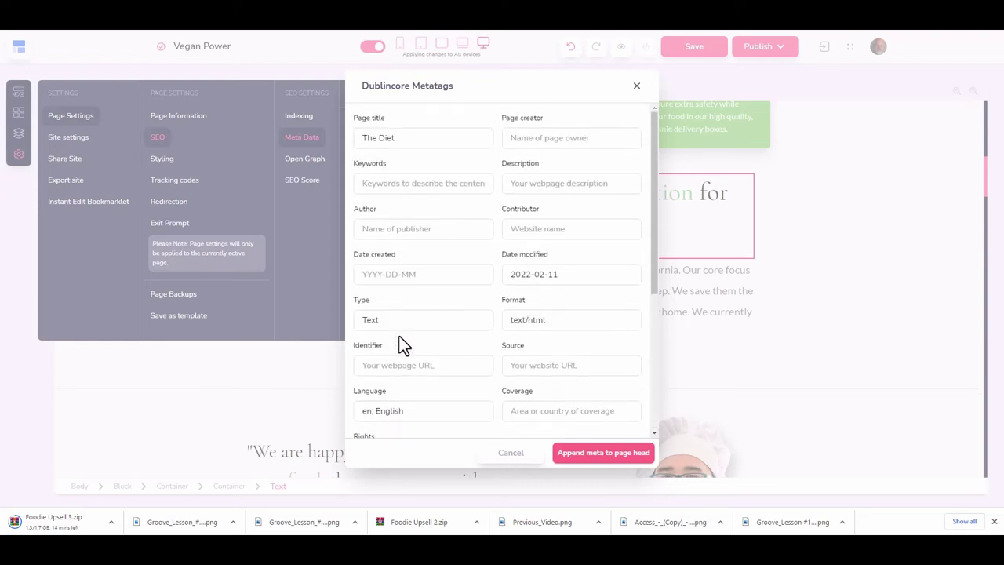
{"action": "scroll", "coordinate": [403, 345], "scroll_direction": "down", "scroll_amount": 5}
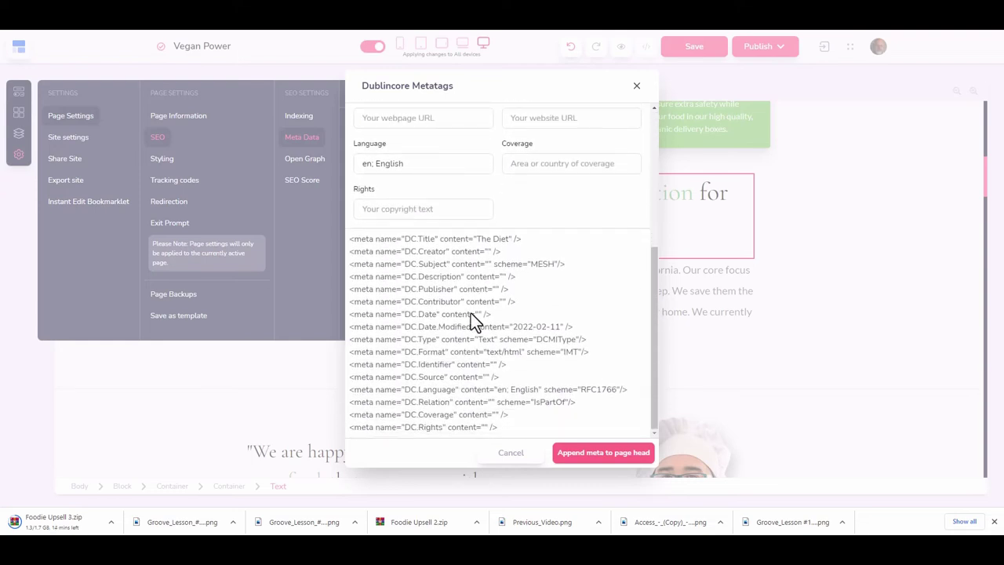
{"action": "left_click", "coordinate": [602, 455]}
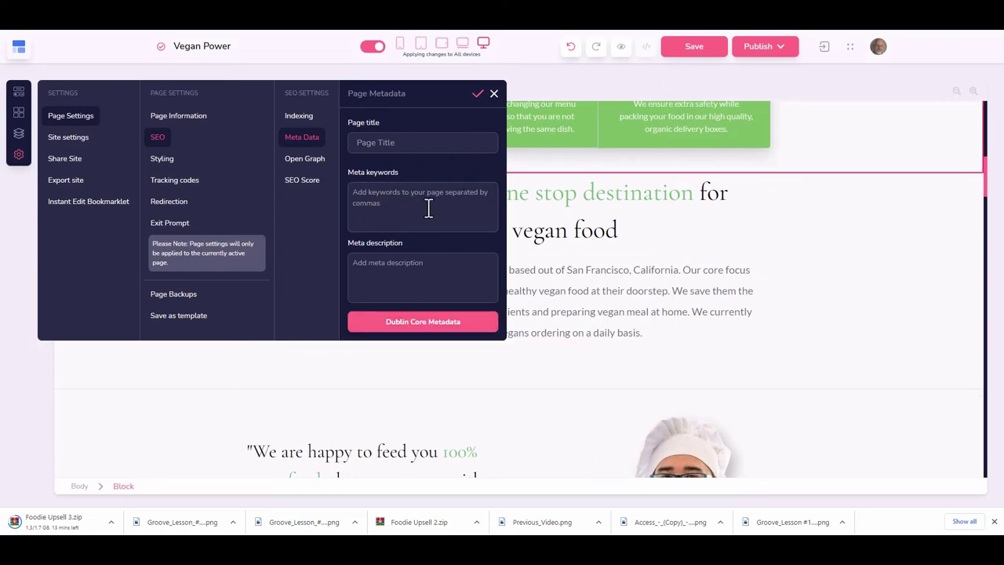
- Examine the page's Open Graph sharing settings and its SEO score, including the next improvement suggestion
{"action": "left_click", "coordinate": [302, 161]}
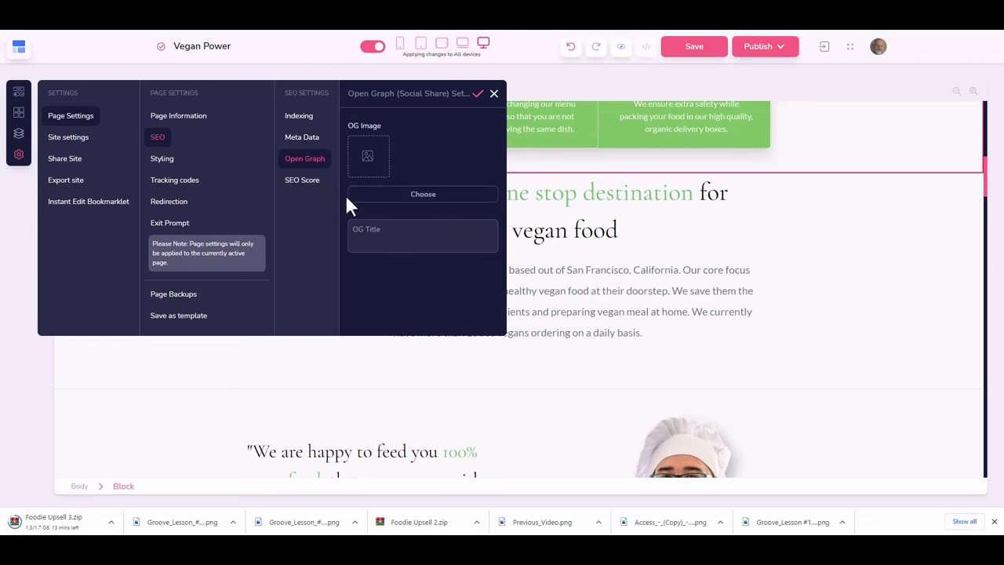
{"action": "left_click", "coordinate": [320, 198]}
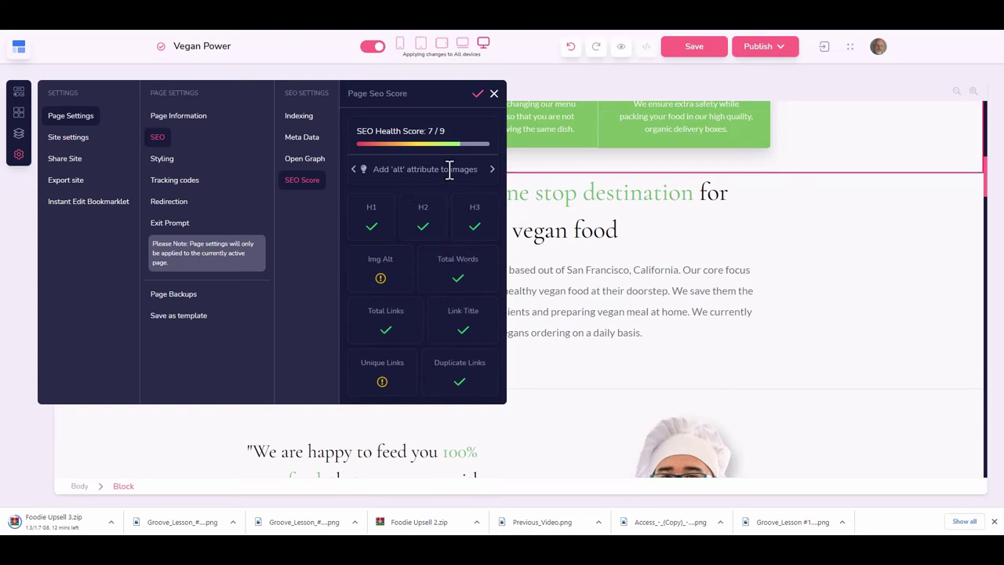
{"action": "left_click", "coordinate": [492, 170]}
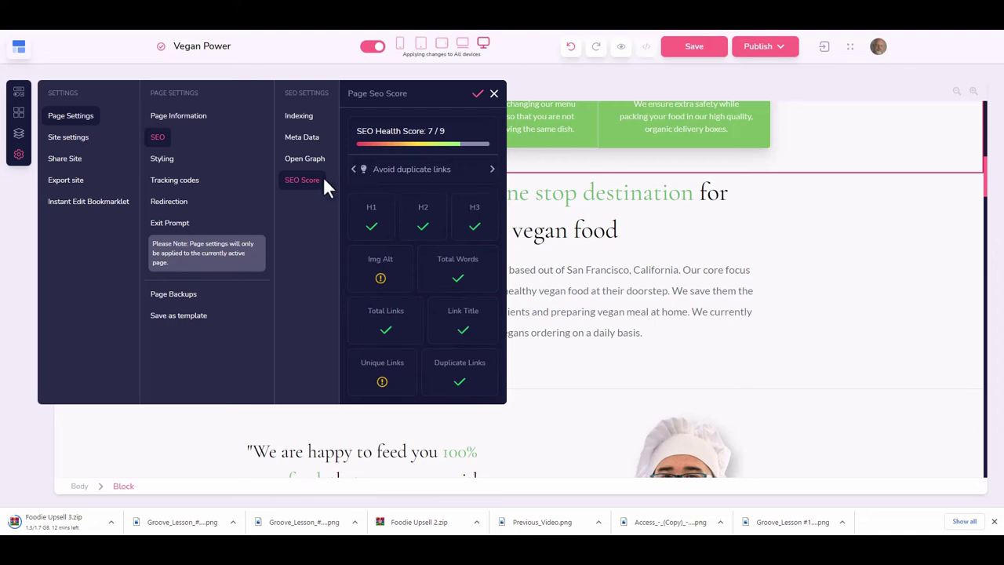
- Examine the page's styling options, including the font choices and custom CSS, and its tracking code fields
{"action": "left_click", "coordinate": [160, 160]}
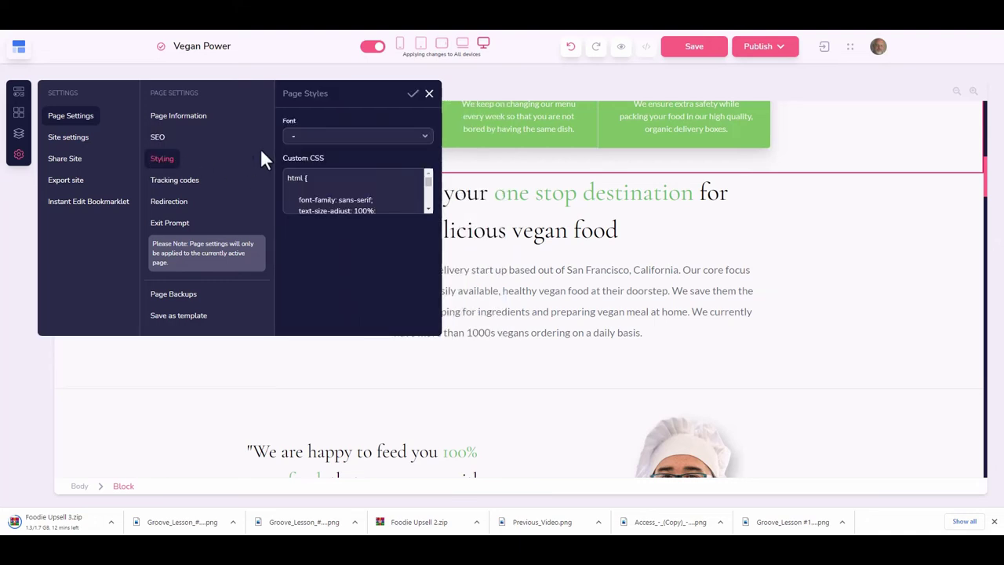
{"action": "left_click", "coordinate": [324, 139]}
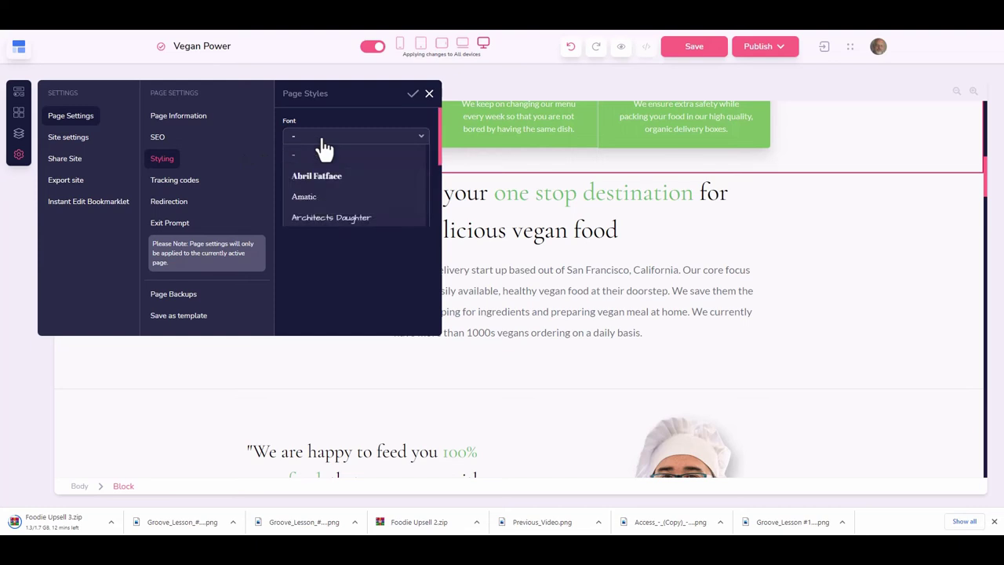
{"action": "left_click", "coordinate": [324, 146]}
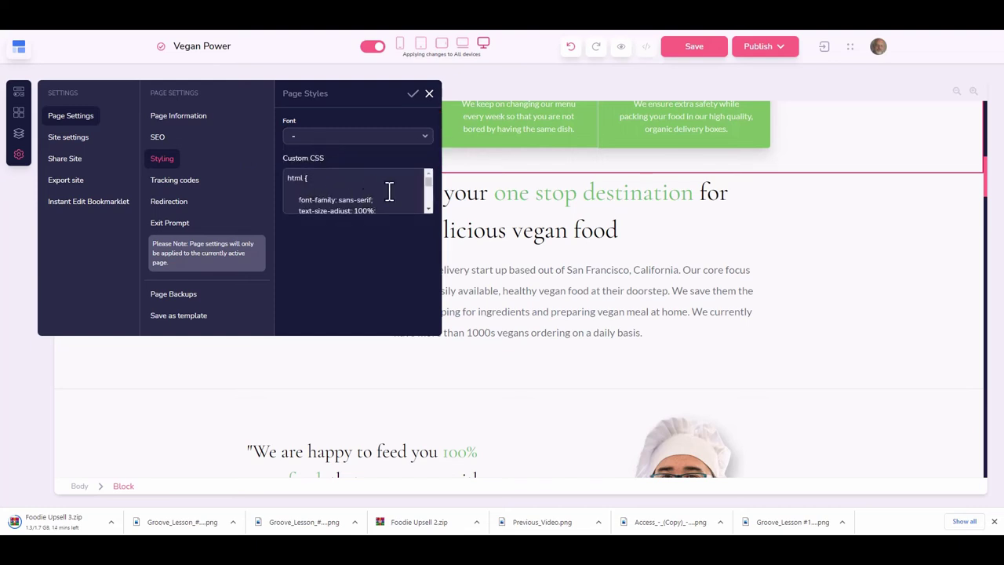
{"action": "left_click", "coordinate": [174, 188]}
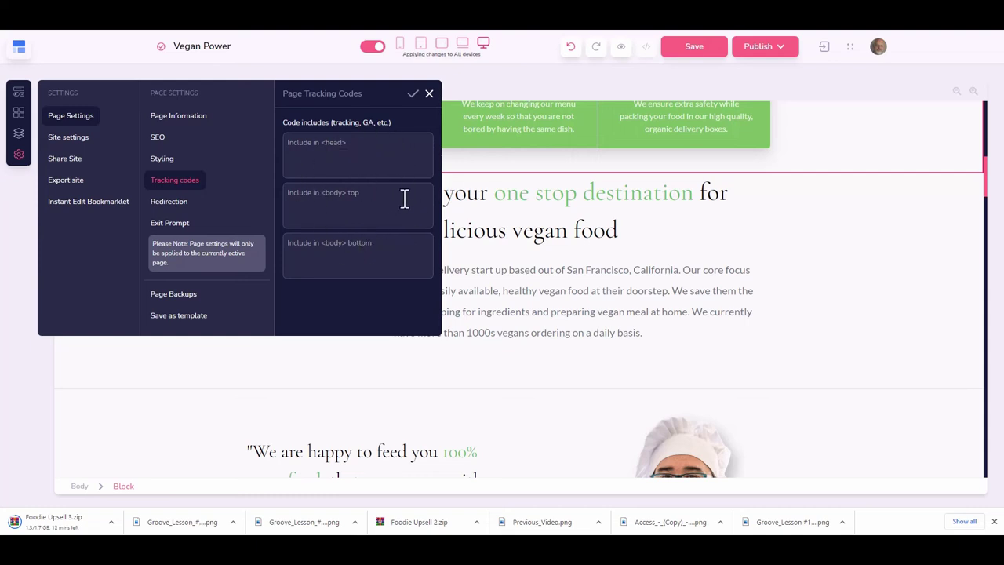
- Enable page redirection to view the available redirect types, and disable it again without choosing one
{"action": "left_click", "coordinate": [178, 207]}
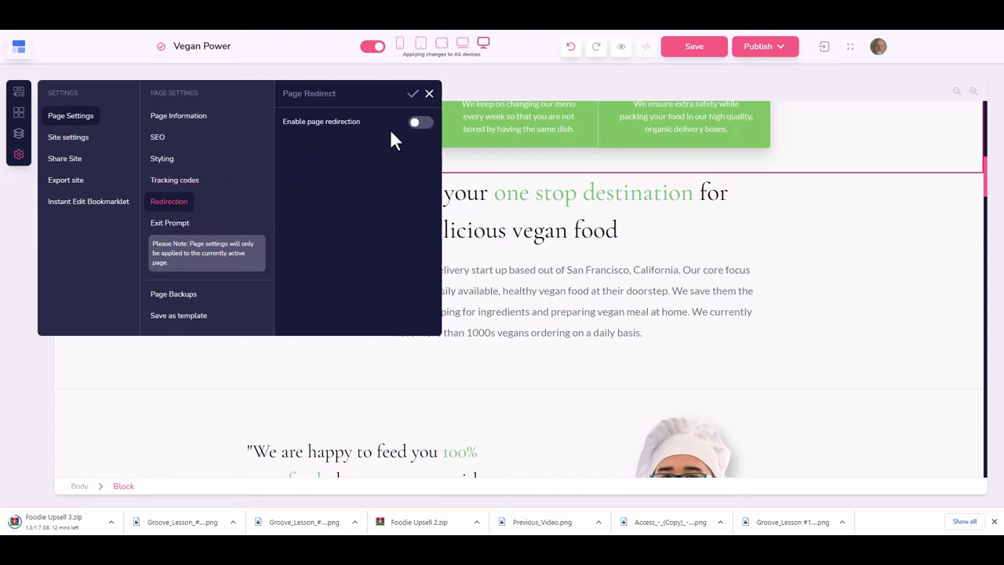
{"action": "left_click", "coordinate": [420, 125]}
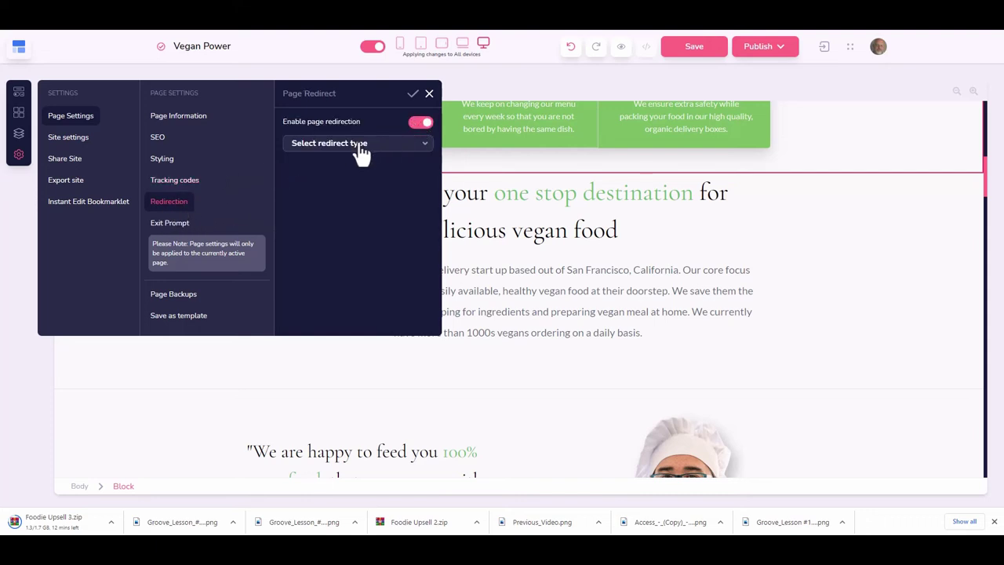
{"action": "left_click", "coordinate": [412, 151]}
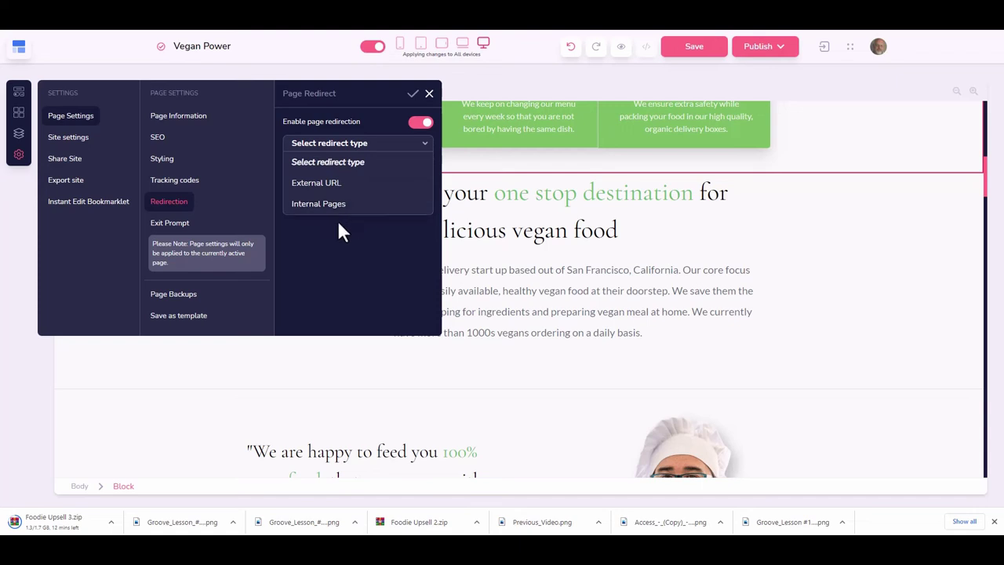
{"action": "left_click", "coordinate": [428, 144]}
{"action": "left_click", "coordinate": [424, 124]}
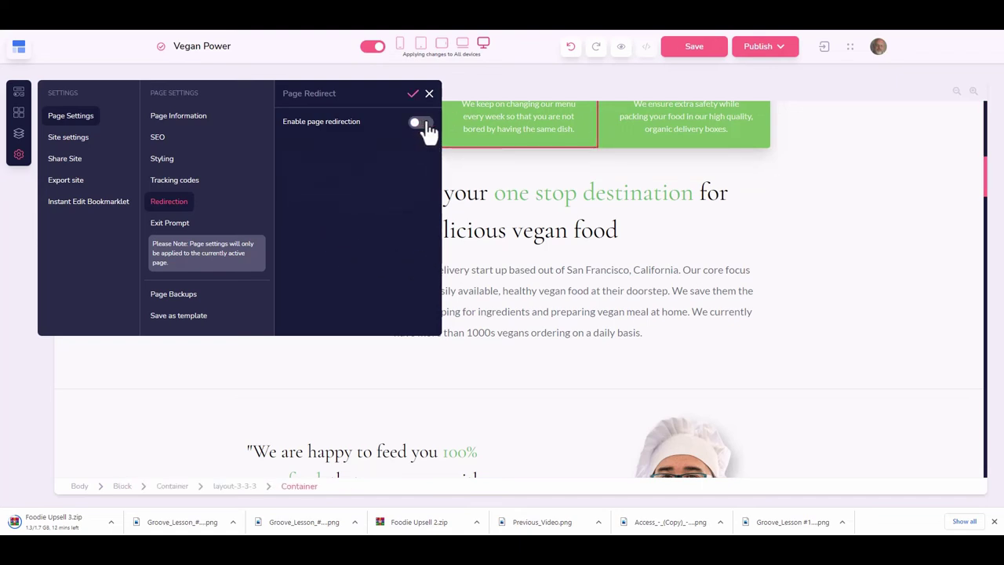
- Try the page's exit confirmation option on and off, and check the page backups
{"action": "left_click", "coordinate": [160, 225]}
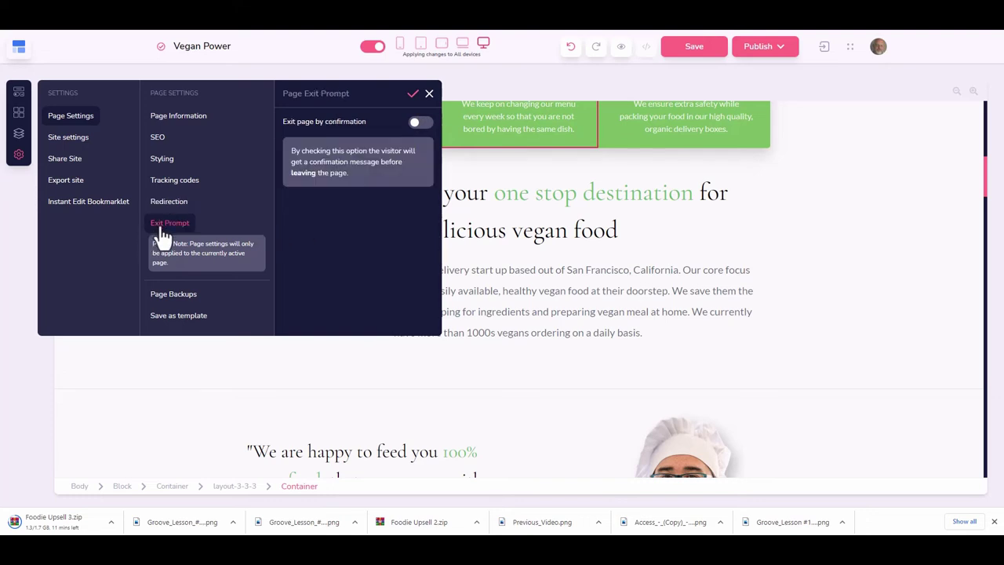
{"action": "left_click", "coordinate": [420, 123]}
{"action": "left_click", "coordinate": [419, 124]}
{"action": "left_click", "coordinate": [167, 304]}
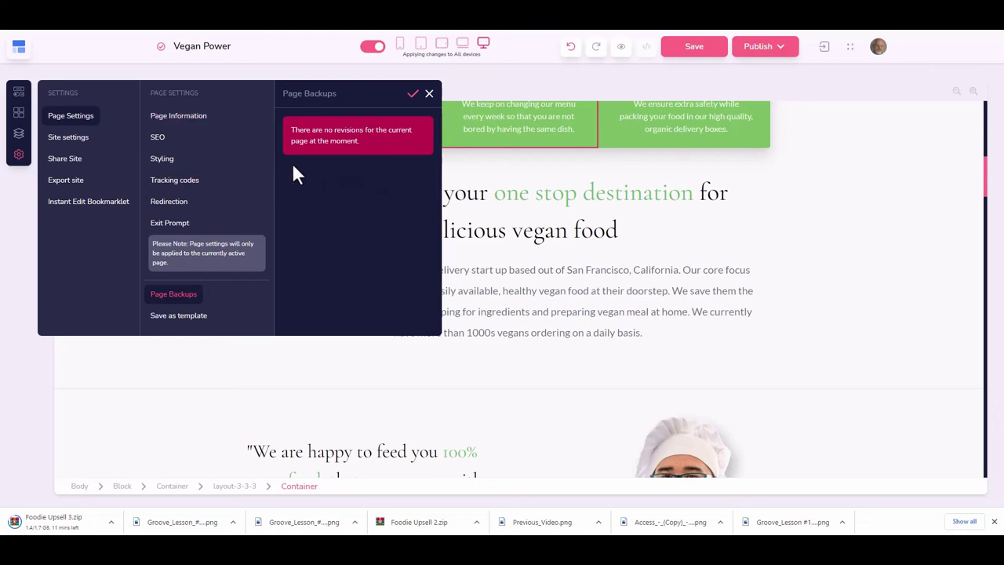
- Review the site-wide settings for site information, robots and sitemap, Open Graph, styling, tracking codes, redirection and cookie alert
{"action": "left_click", "coordinate": [52, 139]}
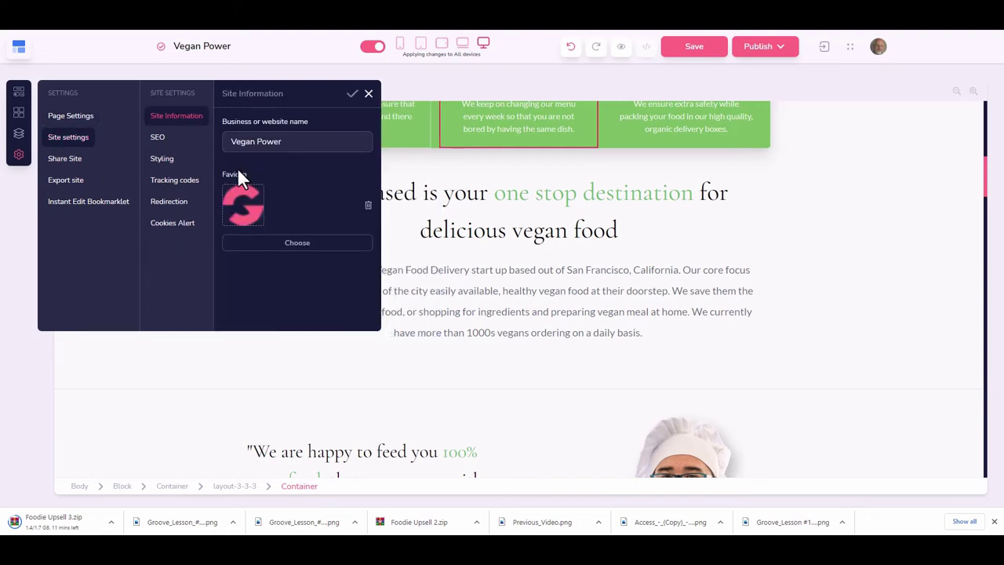
{"action": "left_click", "coordinate": [177, 117]}
{"action": "left_click", "coordinate": [157, 137]}
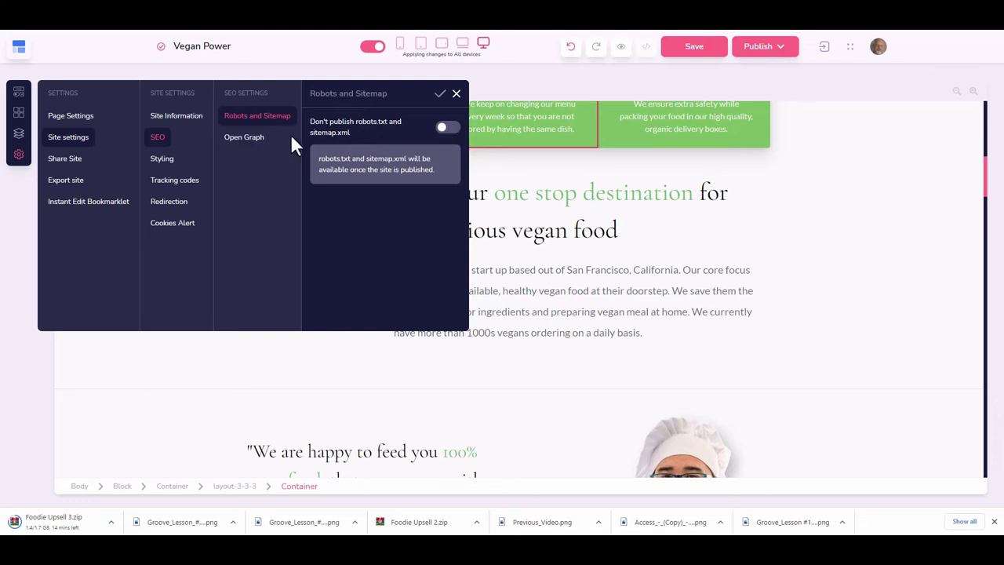
{"action": "left_click", "coordinate": [251, 139]}
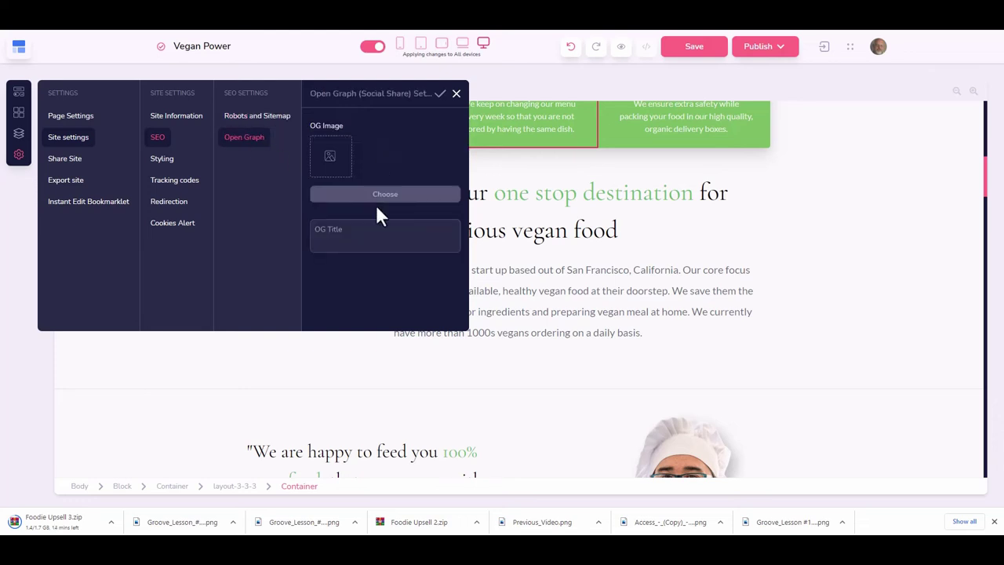
{"action": "left_click", "coordinate": [165, 159]}
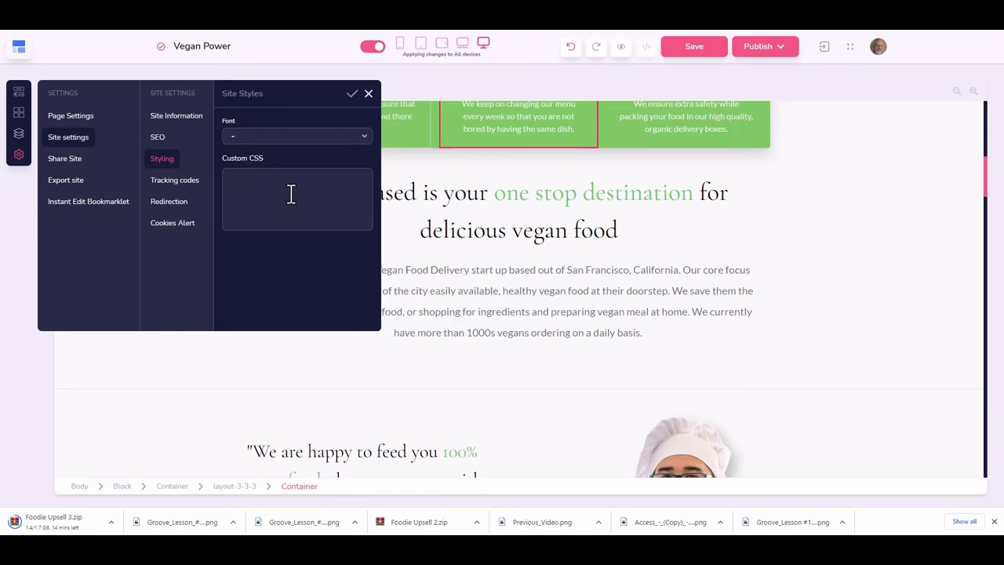
{"action": "left_click", "coordinate": [159, 185]}
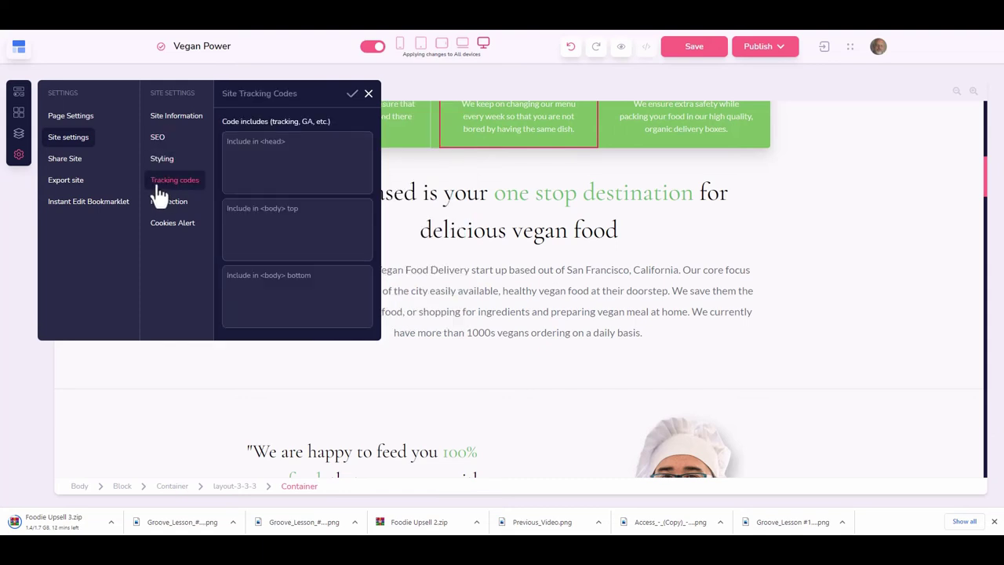
{"action": "left_click", "coordinate": [166, 207]}
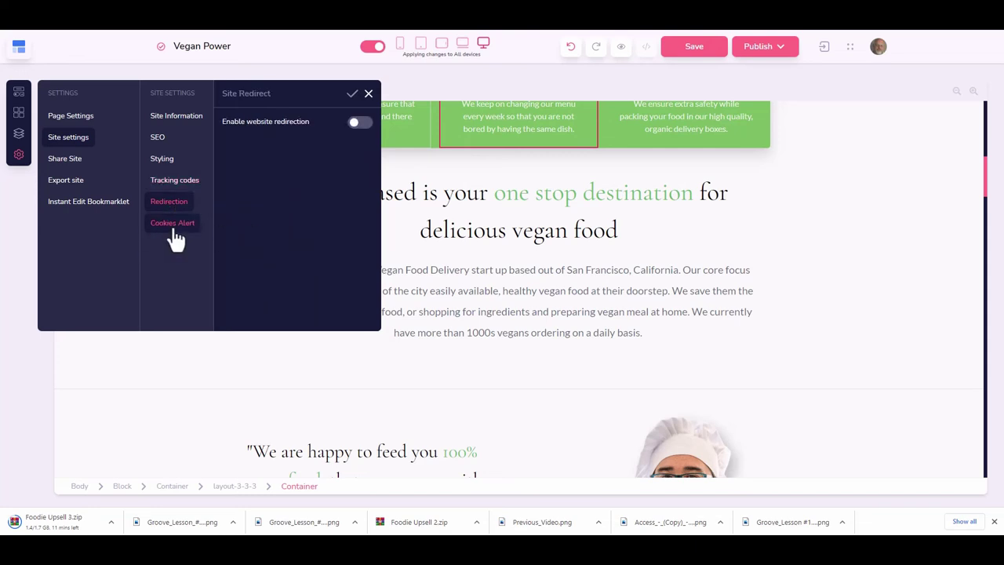
{"action": "left_click", "coordinate": [172, 226]}
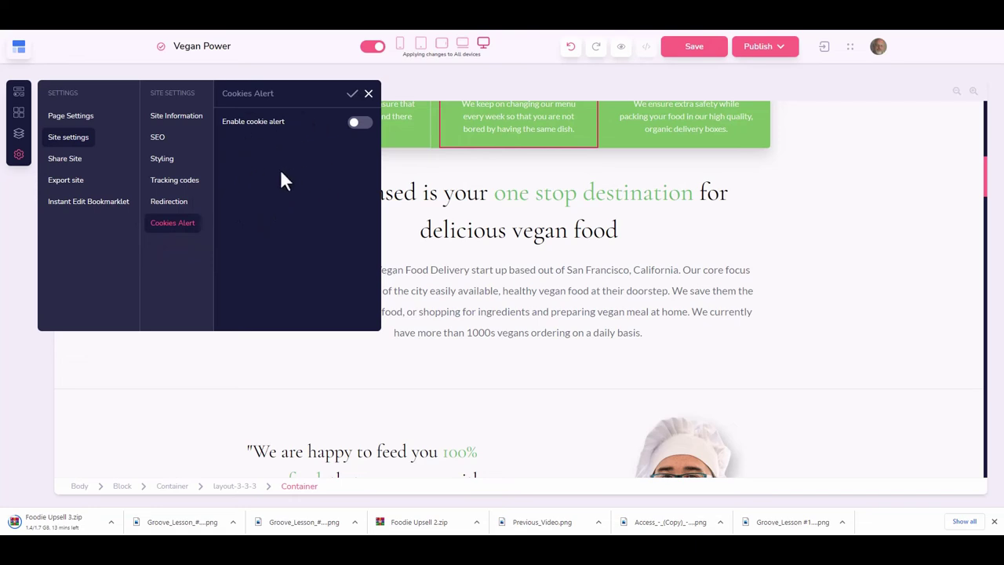
- View the site's share links without adding one, and export the site as a zip file
{"action": "left_click", "coordinate": [69, 166]}
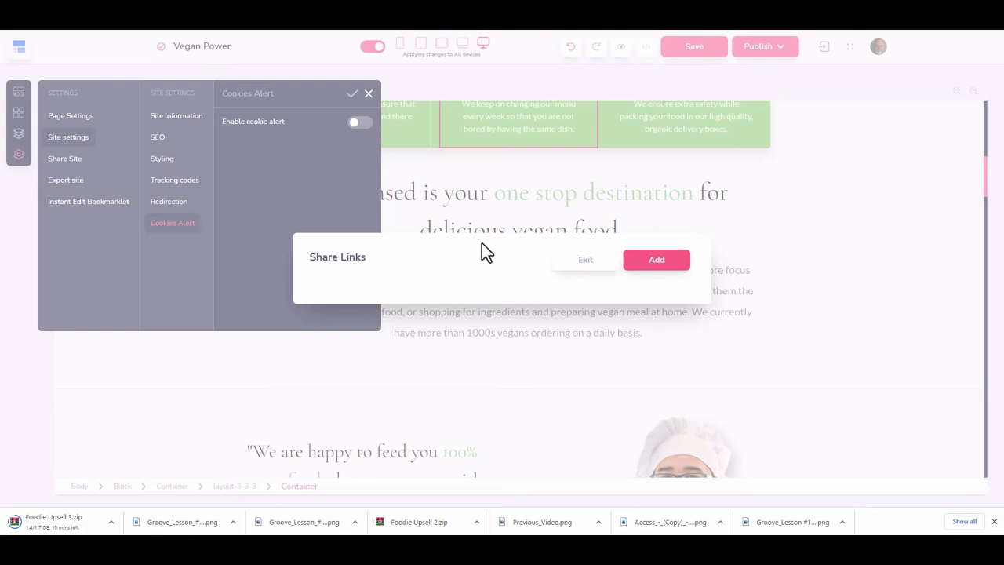
{"action": "left_click", "coordinate": [582, 260]}
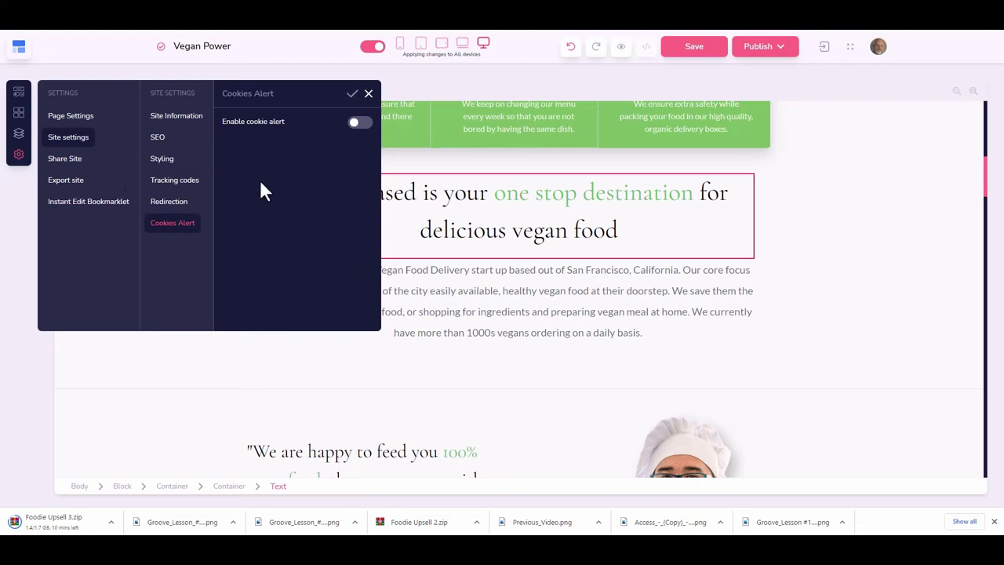
{"action": "left_click", "coordinate": [54, 184]}
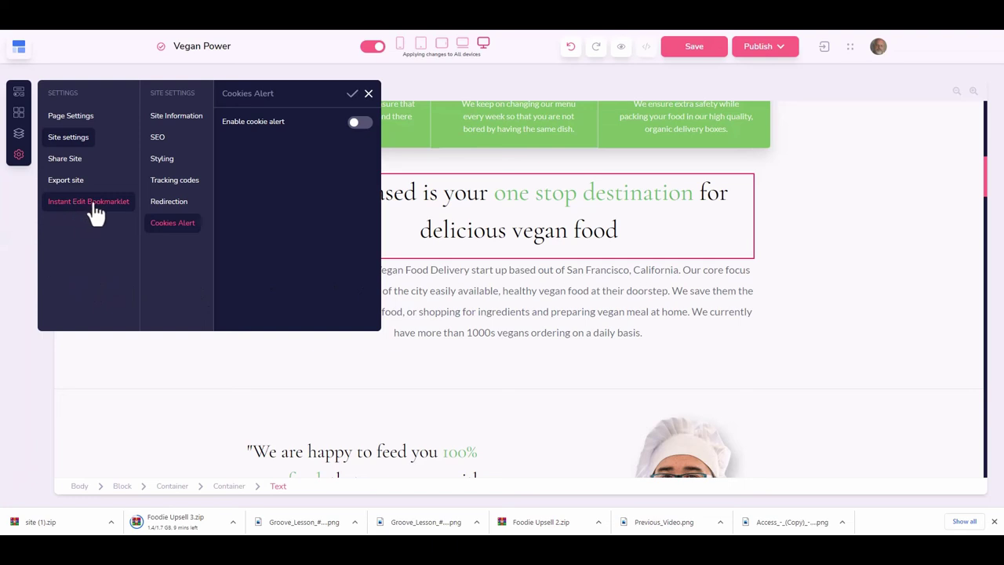
- Skim the Instant Edit Bookmarklet documentation, including its download and Chrome setup steps, and return to the page editor
{"action": "left_click", "coordinate": [125, 204]}
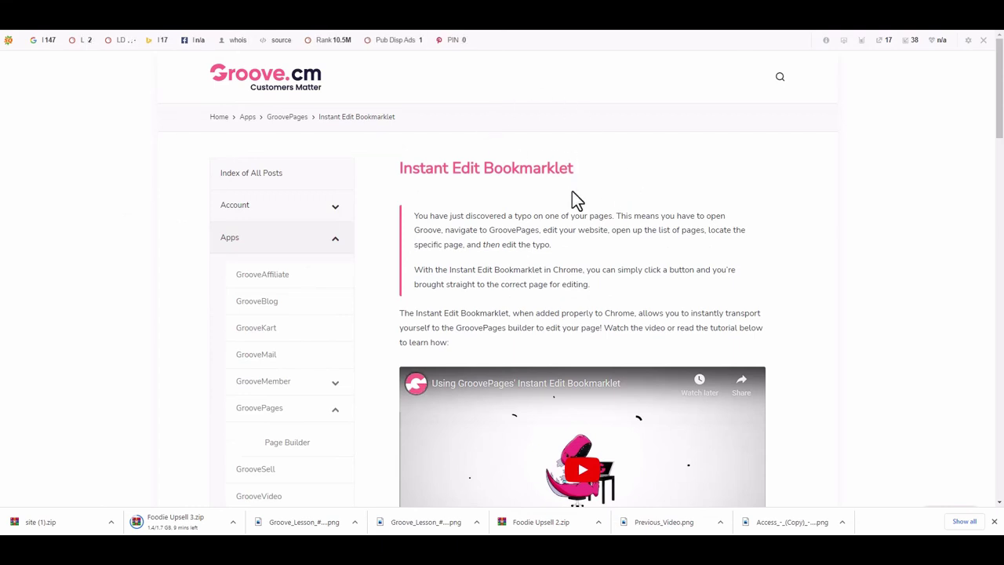
{"action": "scroll", "coordinate": [572, 190], "scroll_direction": "down", "scroll_amount": 2}
{"action": "scroll", "coordinate": [572, 191], "scroll_direction": "down", "scroll_amount": 2}
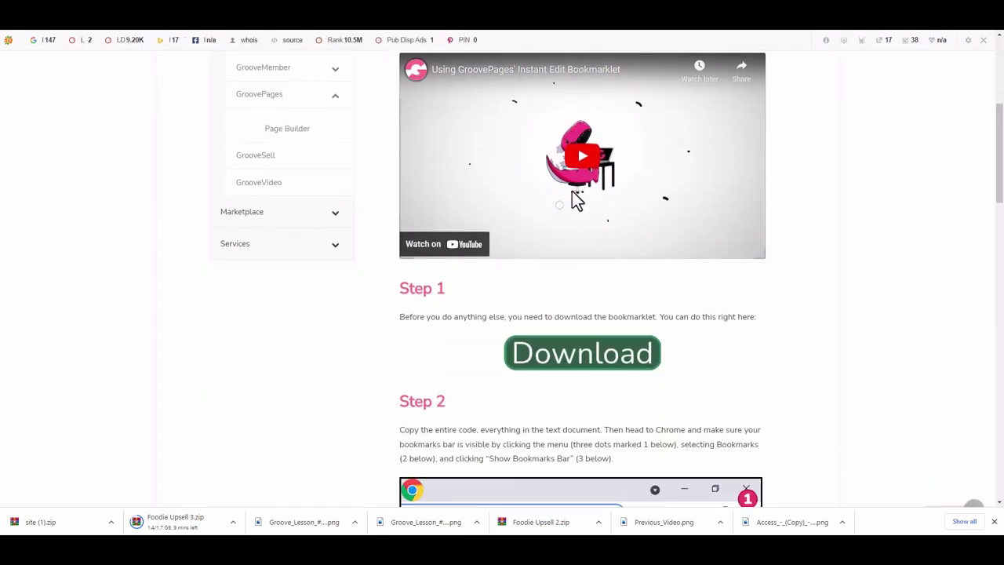
{"action": "scroll", "coordinate": [571, 190], "scroll_direction": "down", "scroll_amount": 2}
{"action": "scroll", "coordinate": [572, 191], "scroll_direction": "down", "scroll_amount": 1}
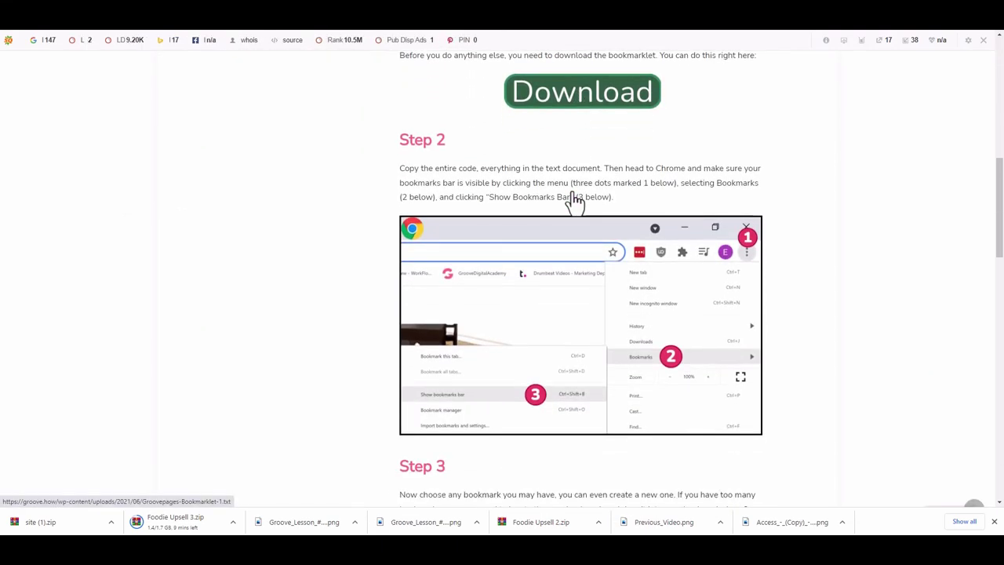
{"action": "scroll", "coordinate": [574, 200], "scroll_direction": "up", "scroll_amount": 7}
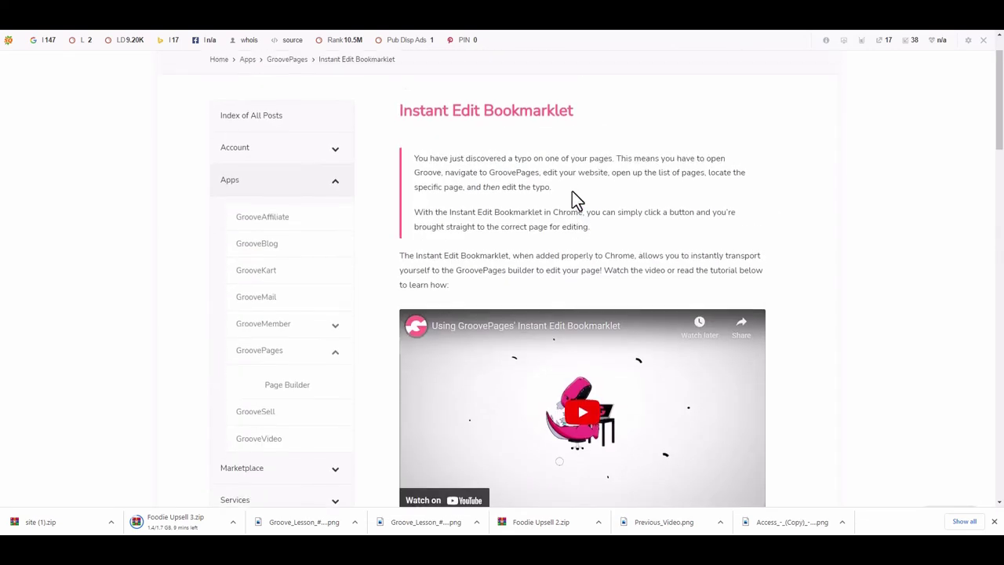
{"action": "scroll", "coordinate": [577, 200], "scroll_direction": "up", "scroll_amount": 1}
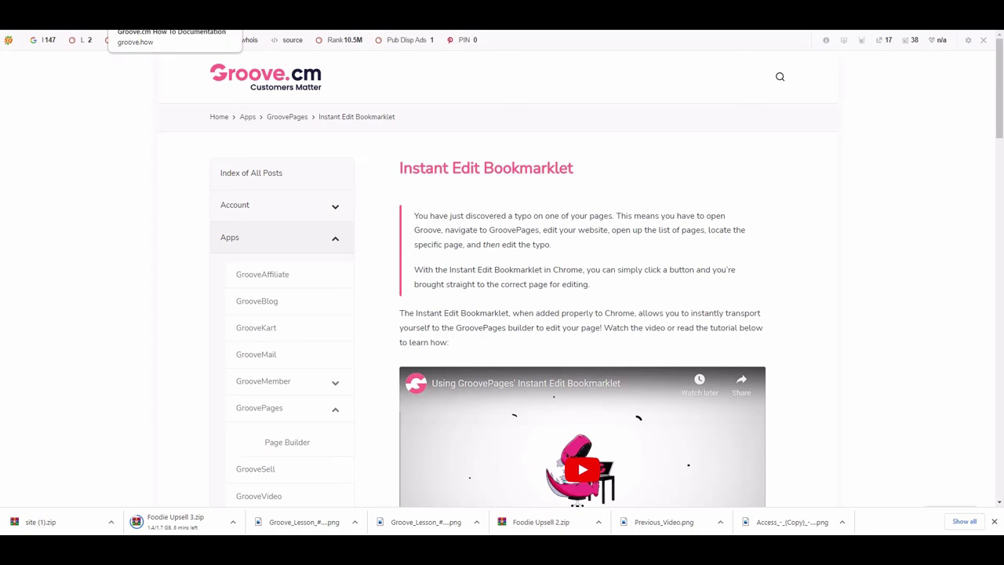
{"action": "key", "text": "ctrl+Tab"}
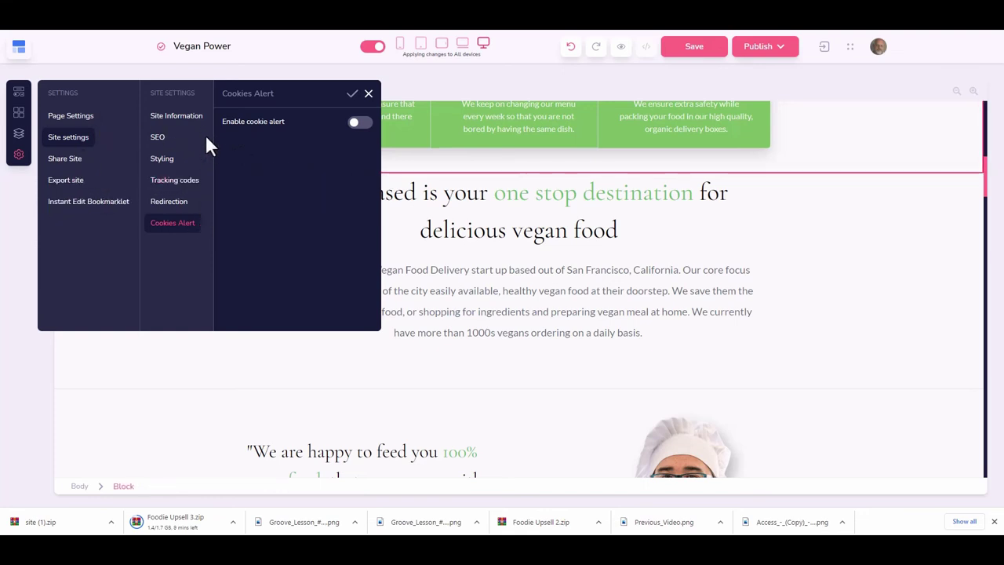
- Move the Thank You page from the primary navigation to the hidden pages and view its page options
{"action": "left_click", "coordinate": [20, 136]}
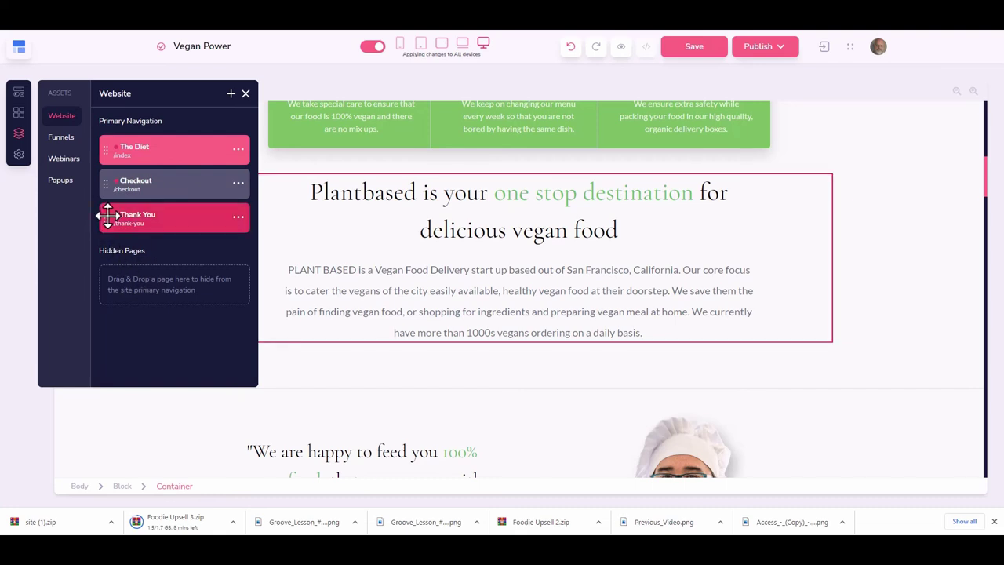
{"action": "left_click_drag", "start_coordinate": [107, 214], "coordinate": [111, 314]}
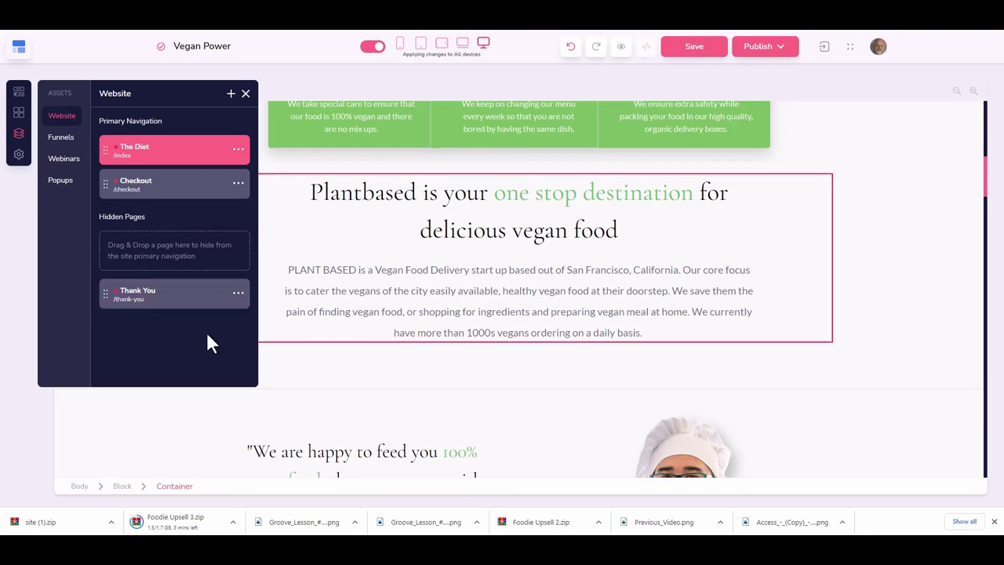
{"action": "left_click", "coordinate": [237, 295]}
{"action": "scroll", "coordinate": [216, 298], "scroll_direction": "down", "scroll_amount": 2}
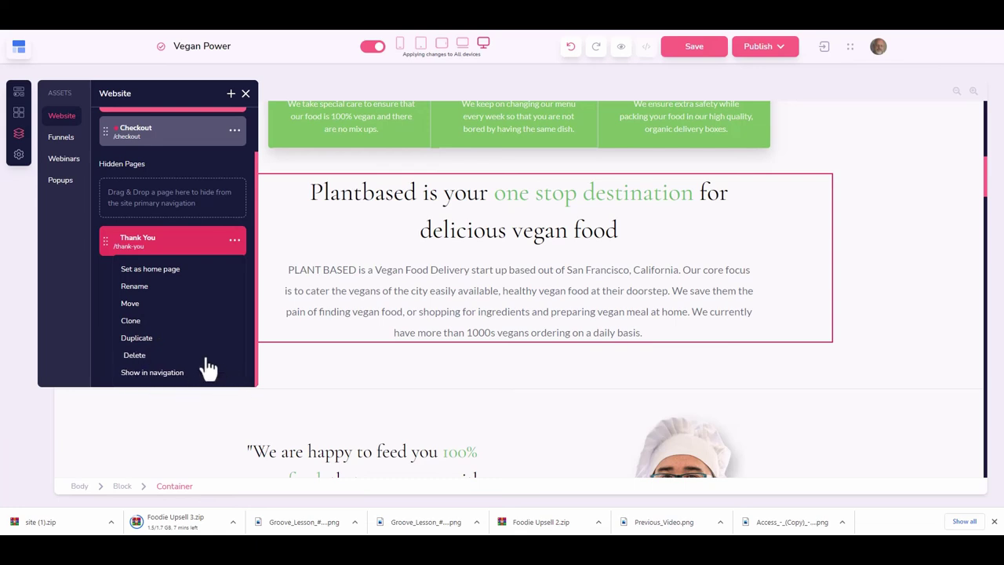
{"action": "scroll", "coordinate": [208, 367], "scroll_direction": "up", "scroll_amount": 1}
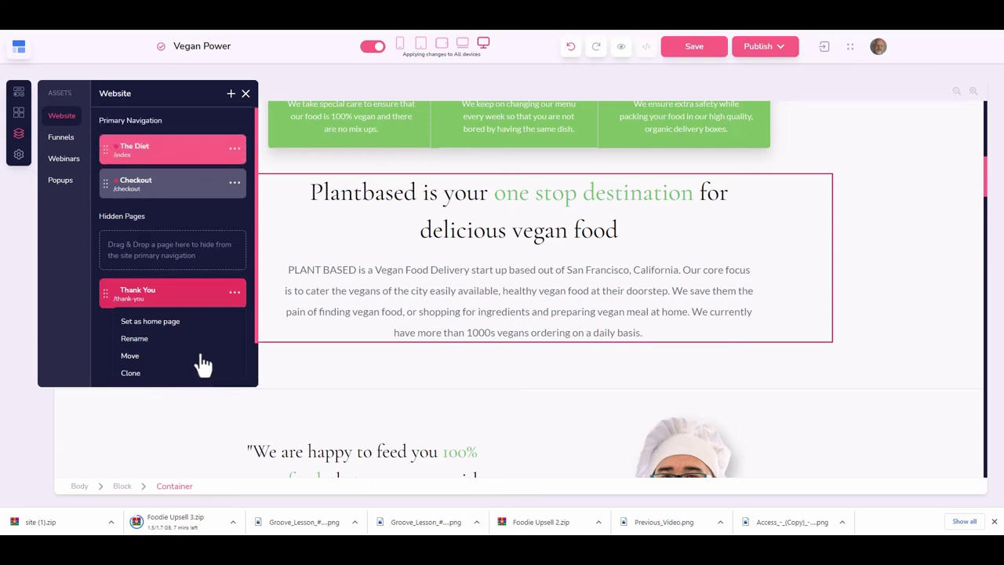
{"action": "left_click", "coordinate": [232, 289]}
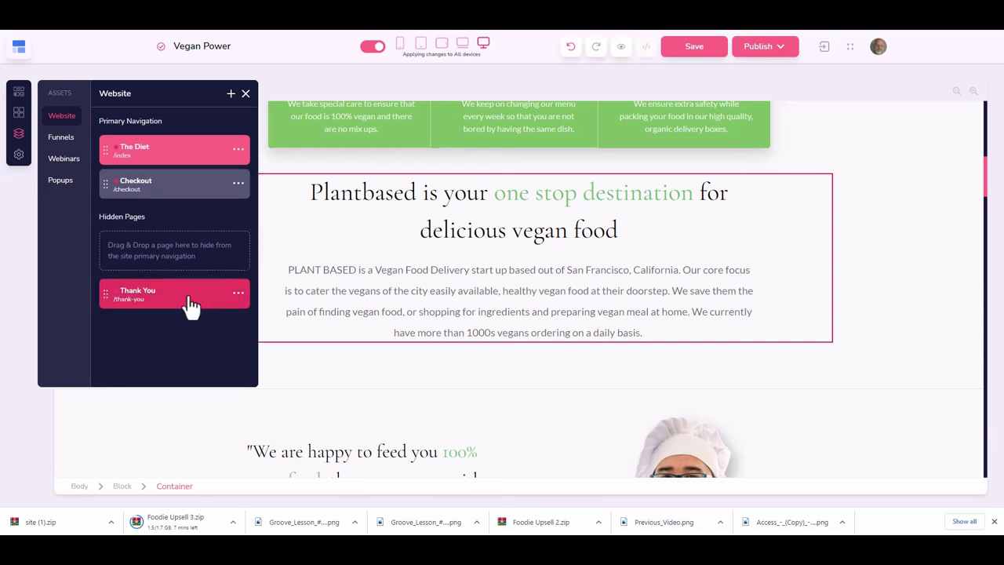
- Create a new funnel by importing the full Live Webinar Template
{"action": "left_click", "coordinate": [70, 141]}
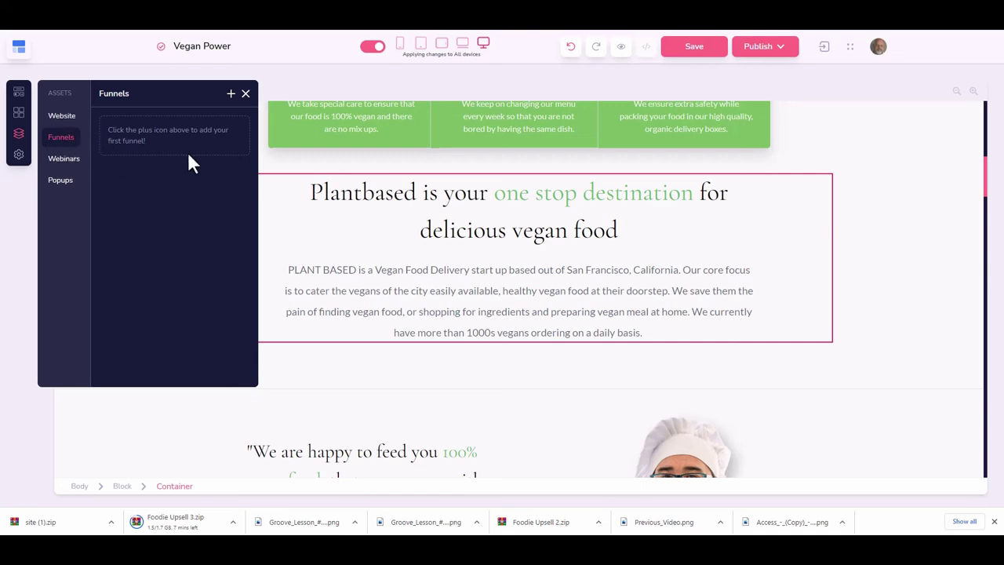
{"action": "left_click", "coordinate": [230, 94]}
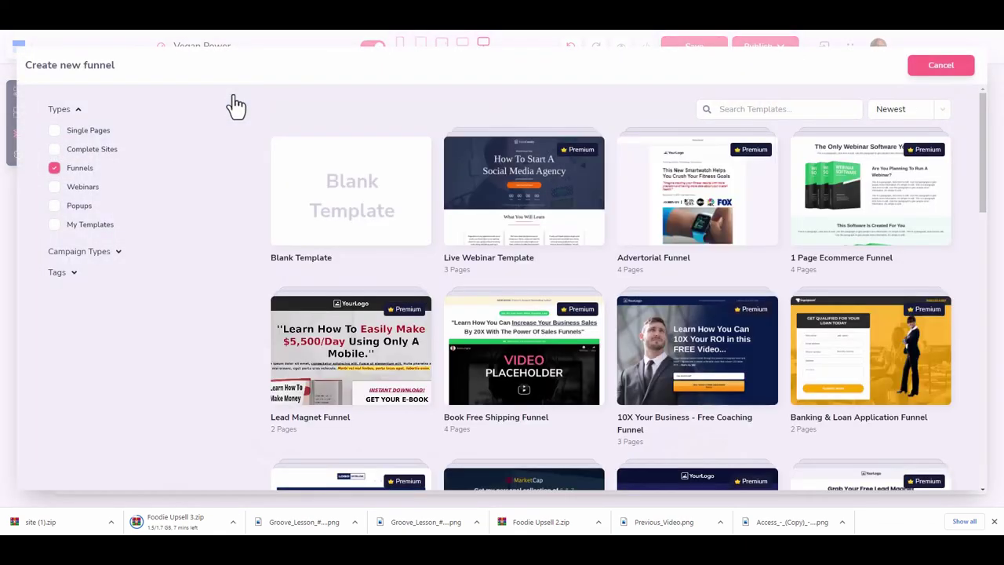
{"action": "left_click", "coordinate": [520, 199]}
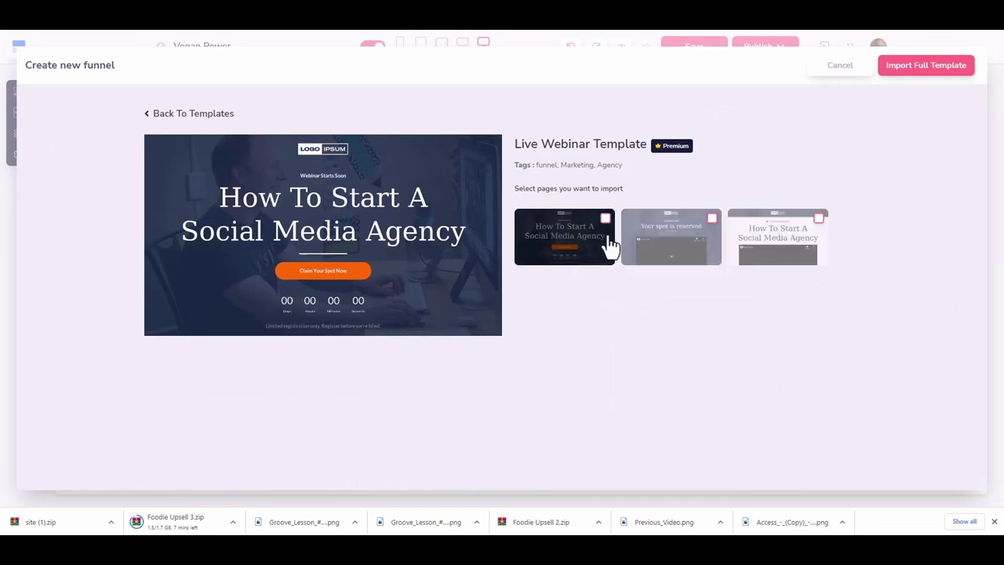
{"action": "left_click", "coordinate": [918, 69]}
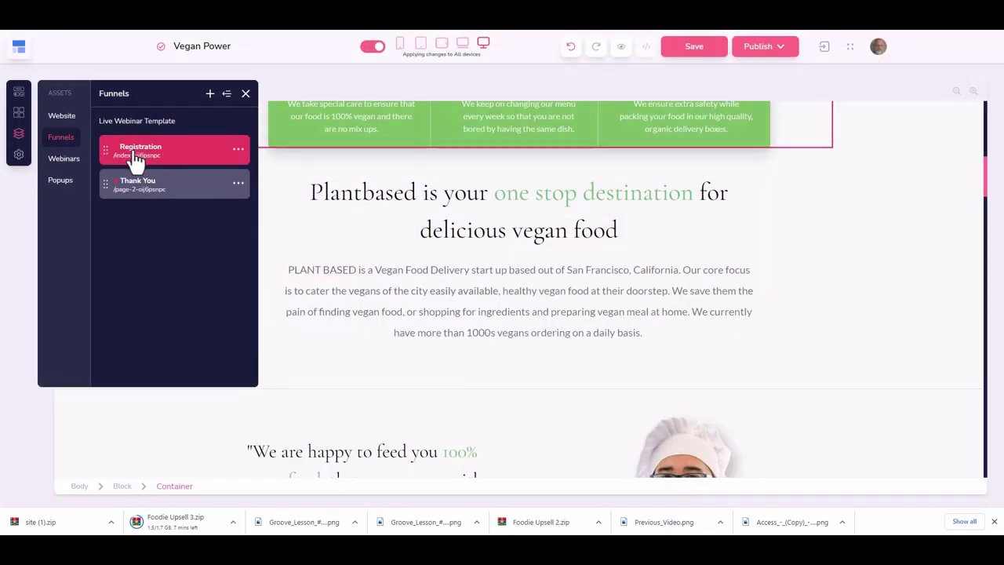
- Rename the Live Webinar Template funnel to "Sales funnel for free report" and save the change
{"action": "left_click", "coordinate": [227, 95]}
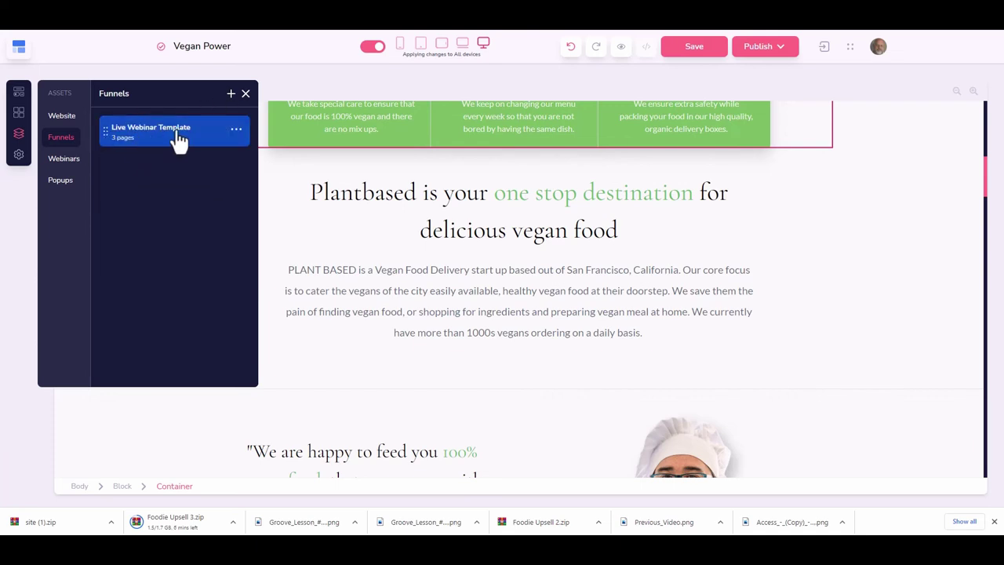
{"action": "left_click", "coordinate": [237, 131]}
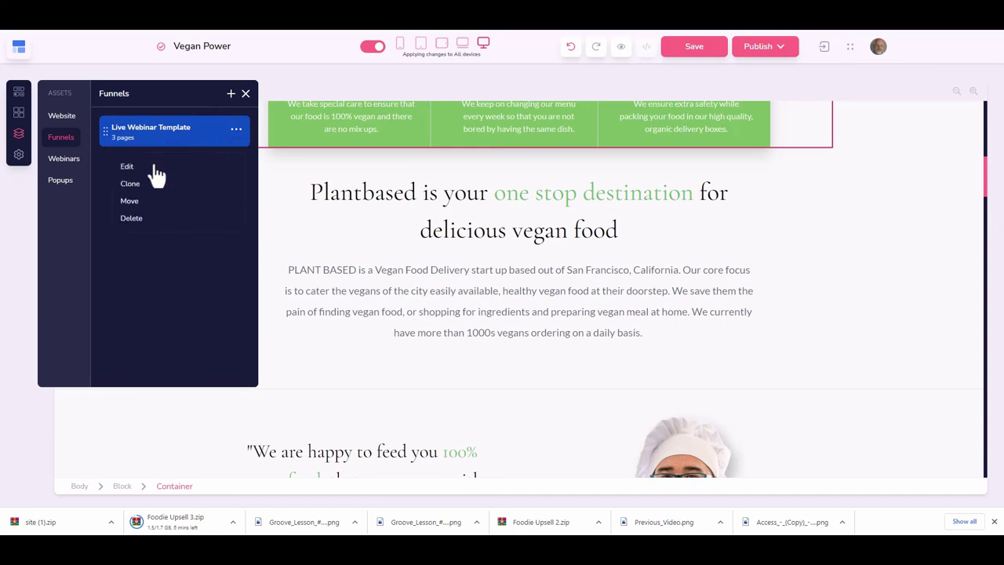
{"action": "left_click", "coordinate": [125, 168]}
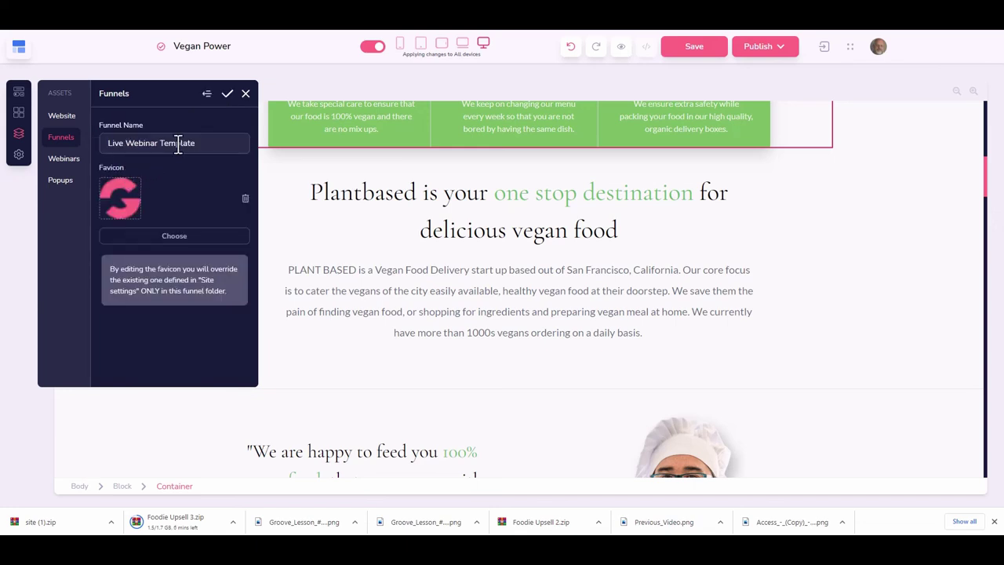
{"action": "left_click_drag", "start_coordinate": [205, 146], "coordinate": [101, 147]}
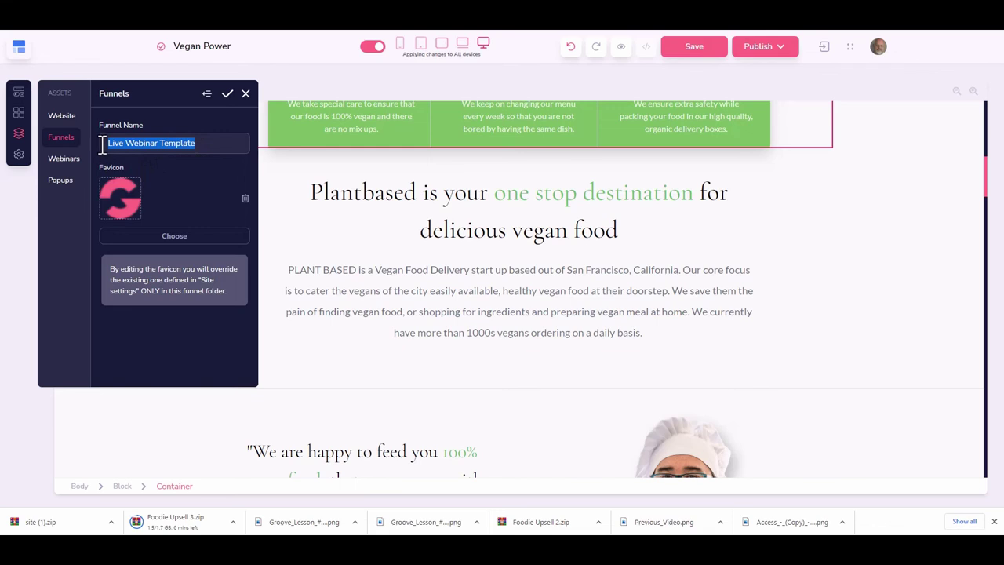
{"action": "type", "text": "Sales funnel for free report"}
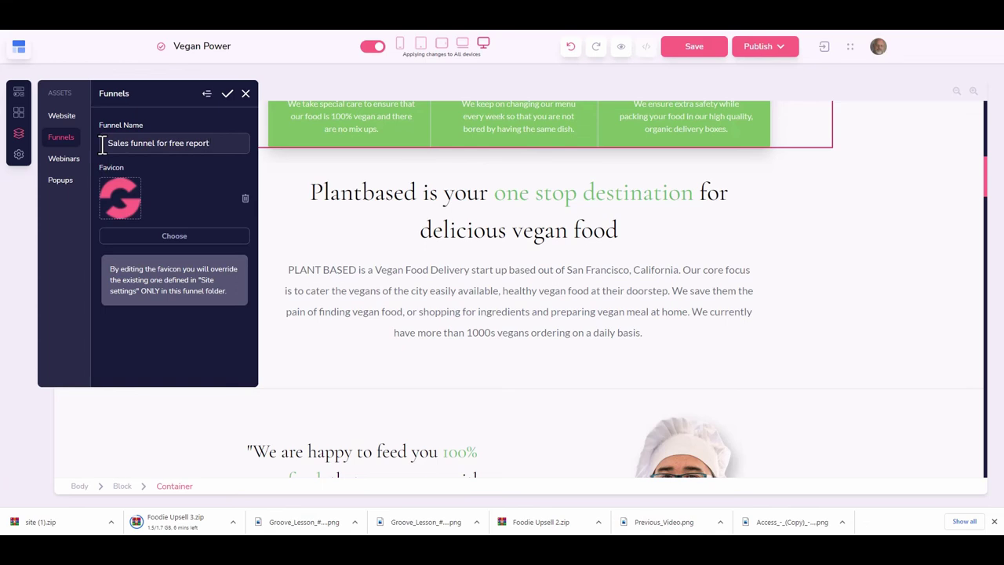
{"action": "left_click", "coordinate": [228, 95]}
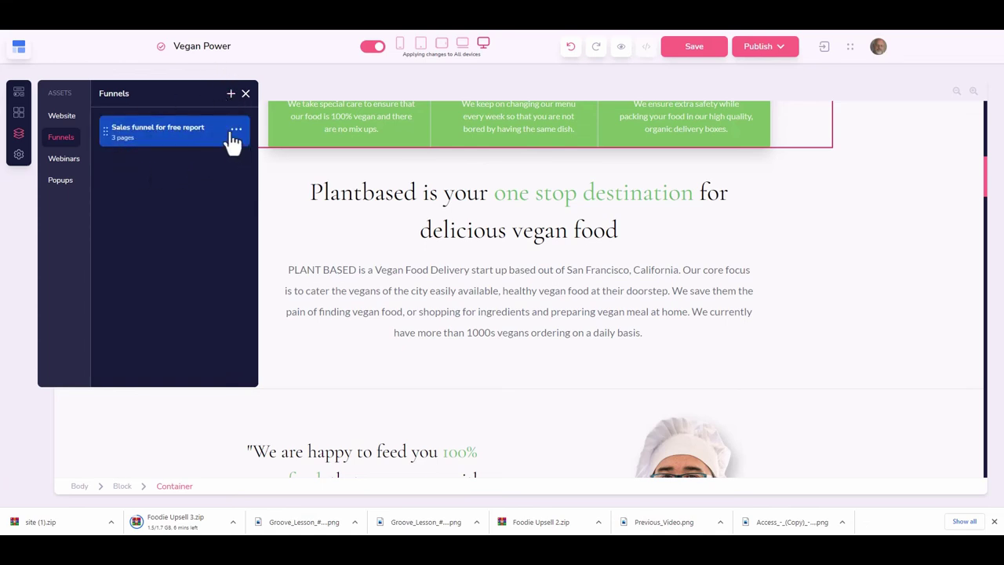
- View the pages inside the Sales funnel for free report funnel
{"action": "left_click", "coordinate": [235, 130]}
{"action": "left_click", "coordinate": [130, 144]}
{"action": "left_click_drag", "start_coordinate": [134, 146], "coordinate": [161, 219]}
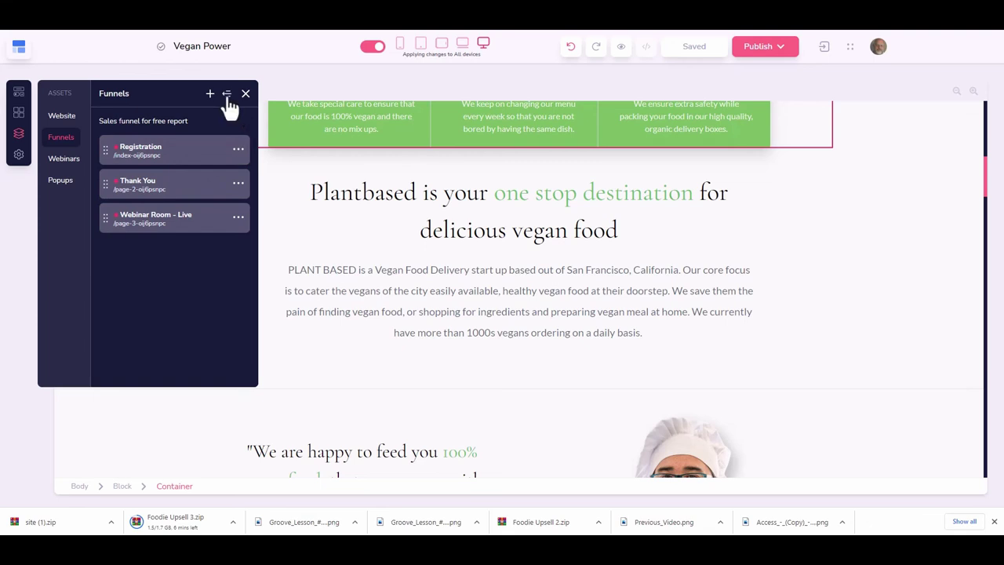
- Start a new webinar from the "Investment Tactics For Beginners, Automated Webinar Funnel" template
{"action": "left_click", "coordinate": [61, 160]}
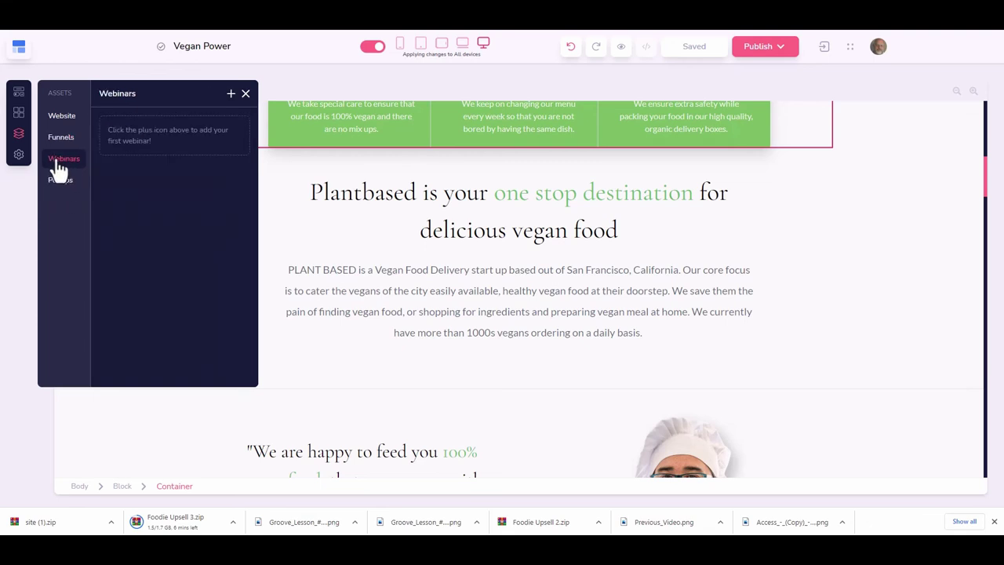
{"action": "left_click", "coordinate": [231, 95]}
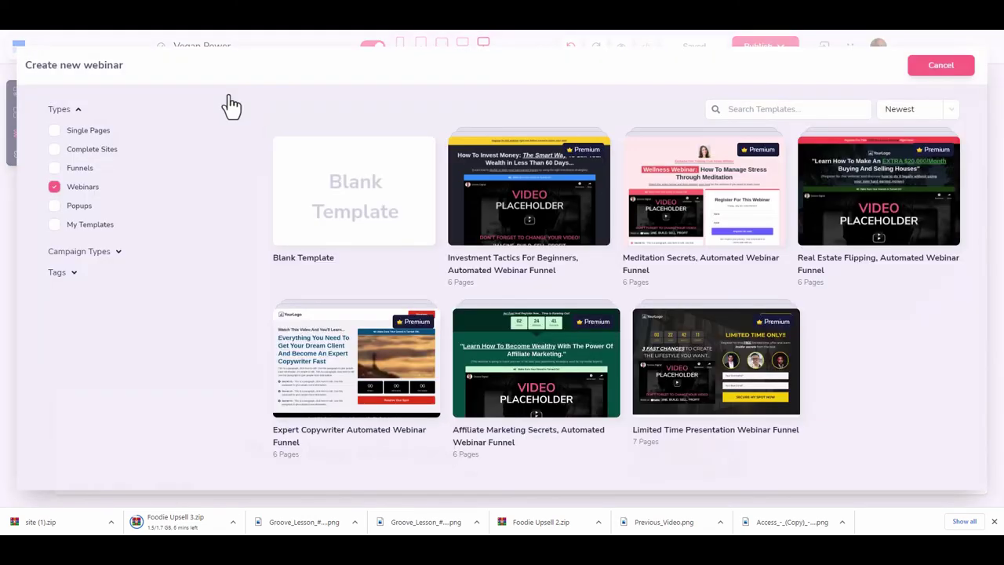
{"action": "left_click", "coordinate": [523, 224]}
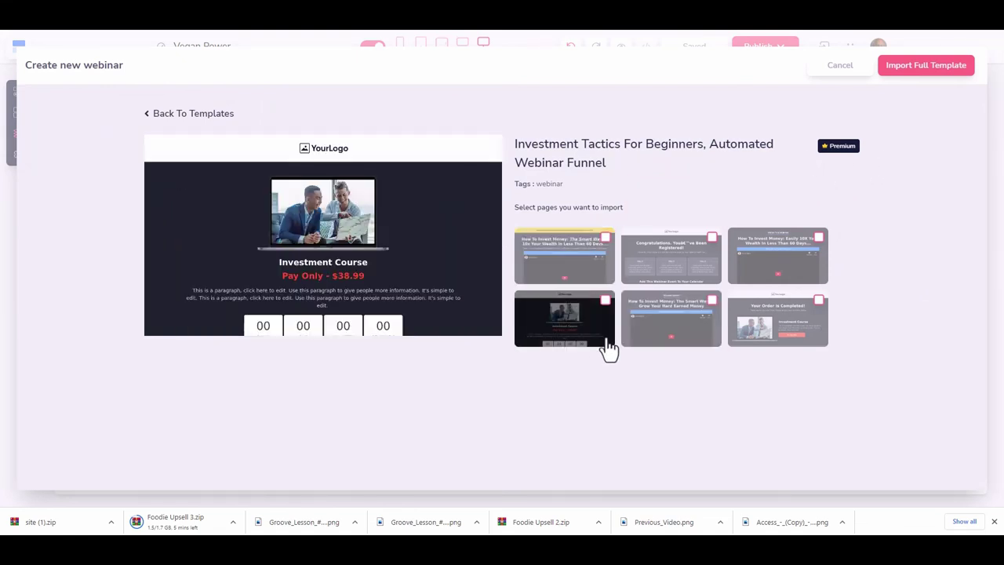
{"action": "left_click", "coordinate": [606, 301]}
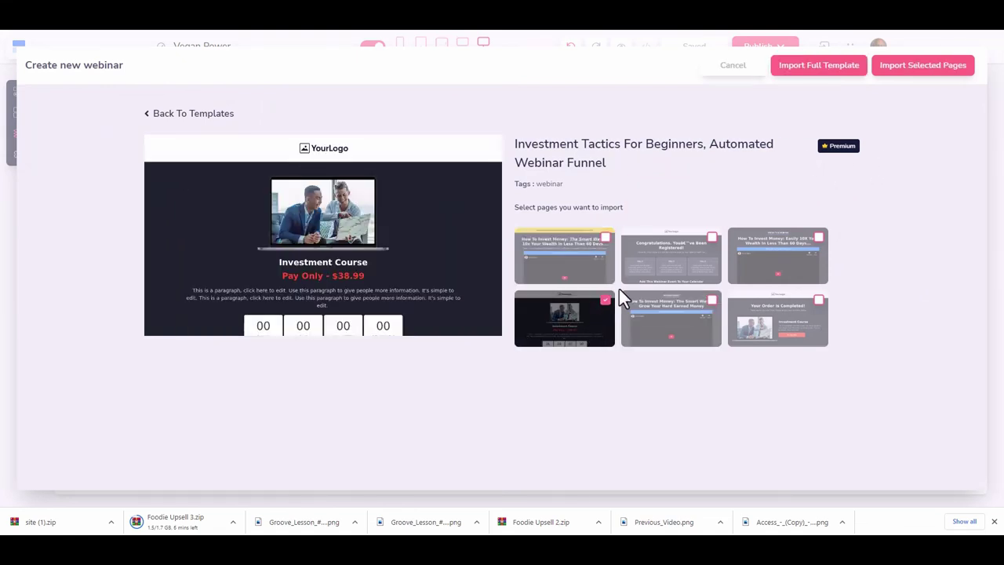
{"action": "left_click", "coordinate": [606, 237]}
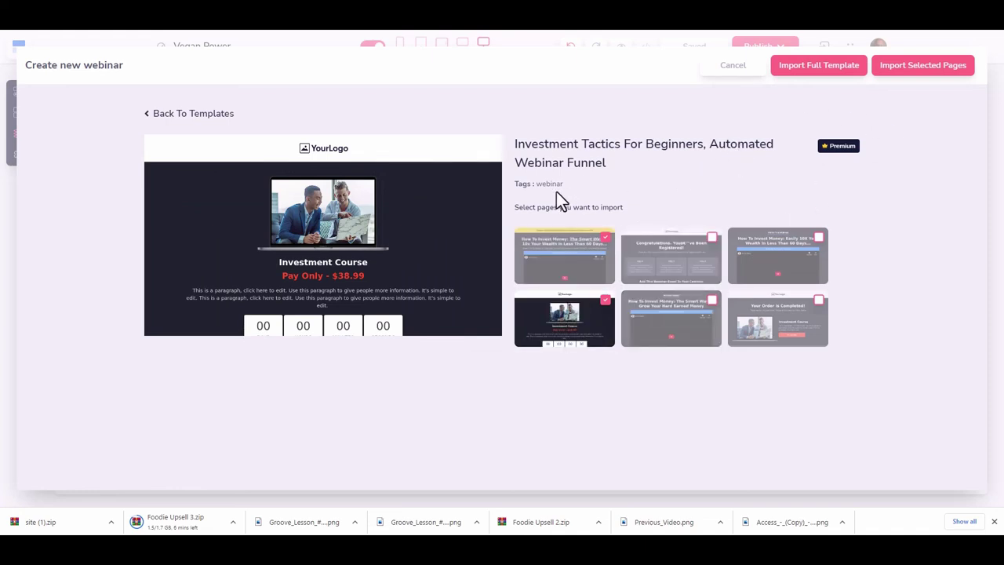
{"action": "left_click", "coordinate": [604, 249]}
{"action": "left_click", "coordinate": [605, 301]}
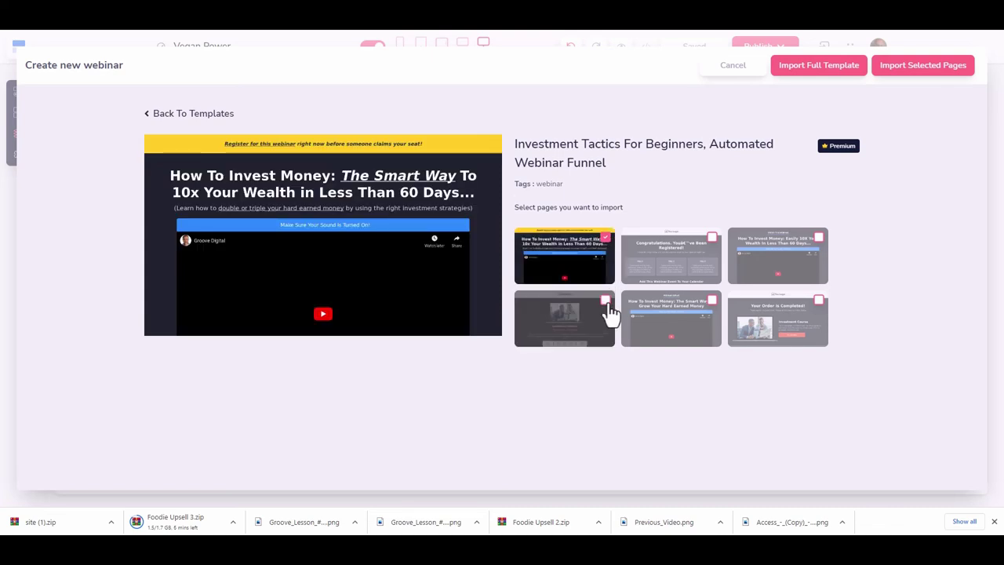
{"action": "left_click", "coordinate": [606, 237]}
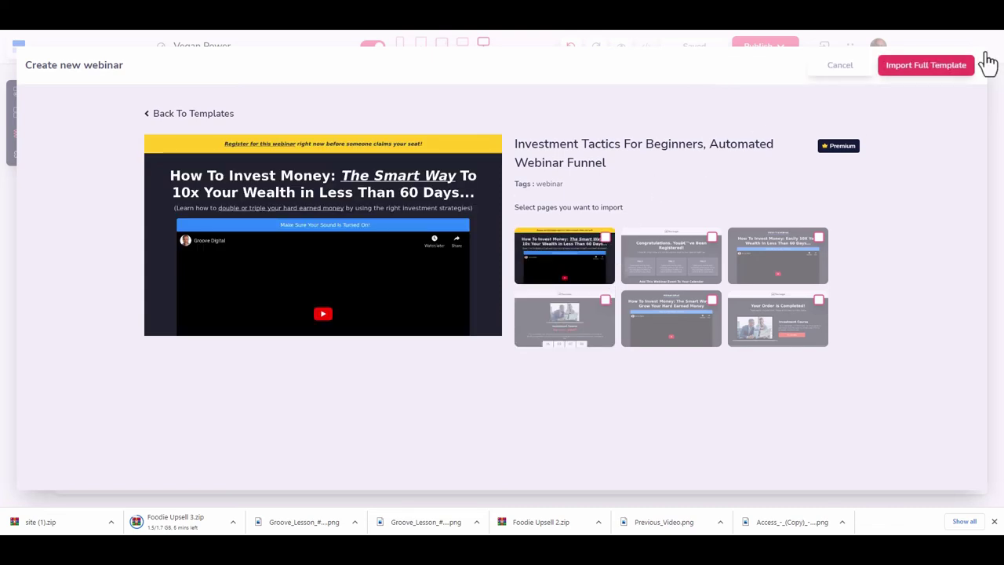
- Import the full webinar template, open its Webinar Registration Page, and close the webinar assets
{"action": "left_click", "coordinate": [933, 69]}
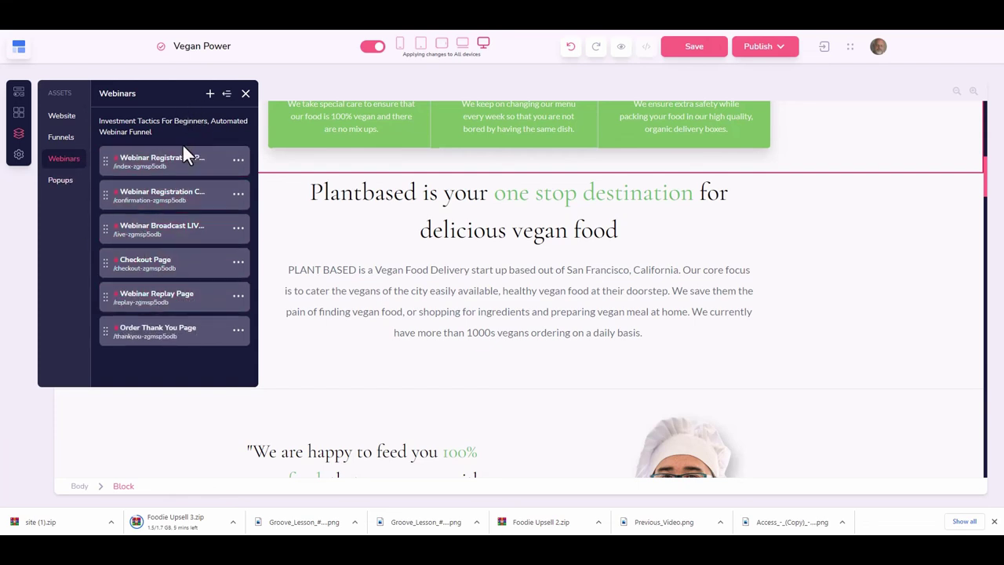
{"action": "left_click", "coordinate": [164, 180]}
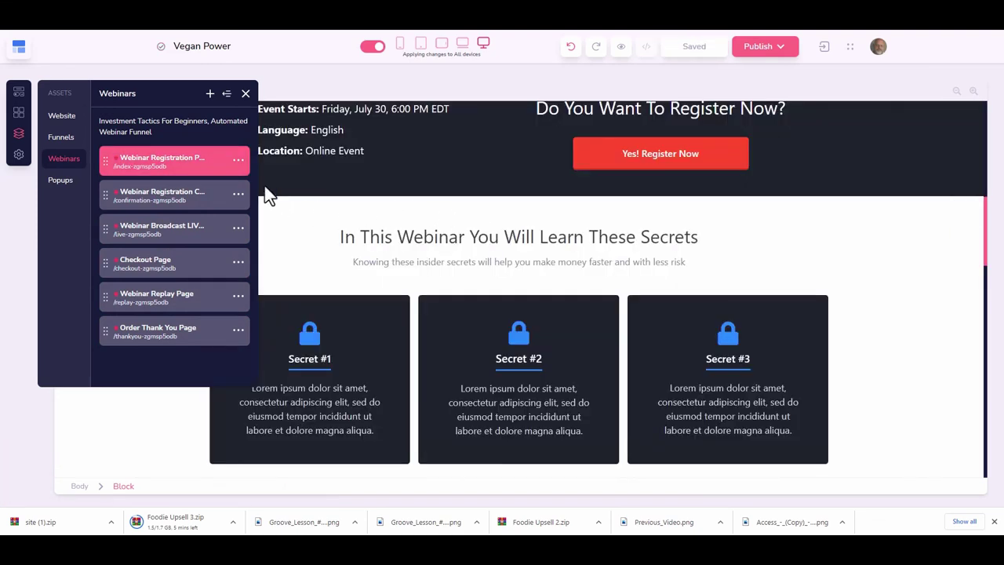
{"action": "left_click", "coordinate": [227, 94]}
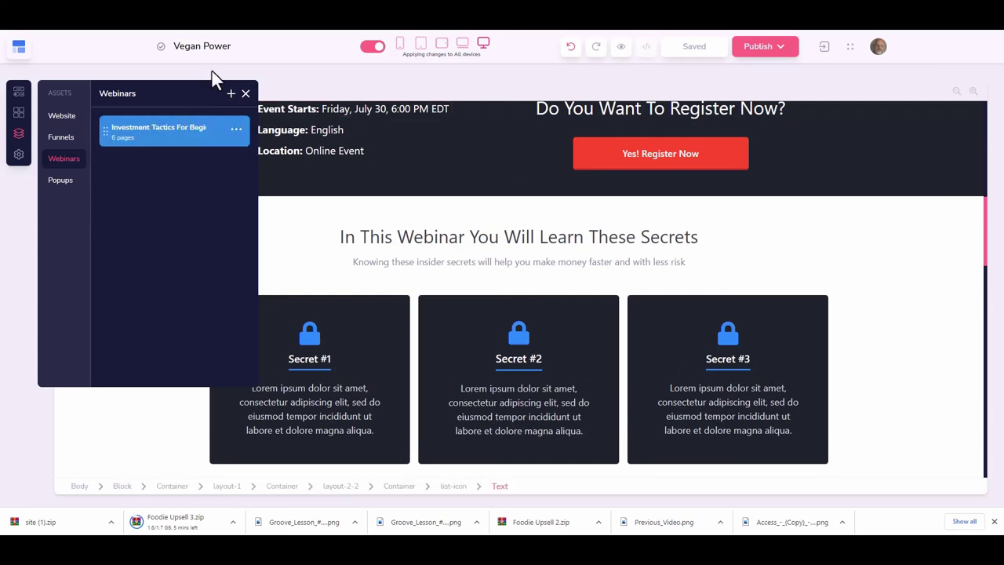
{"action": "left_click", "coordinate": [246, 94]}
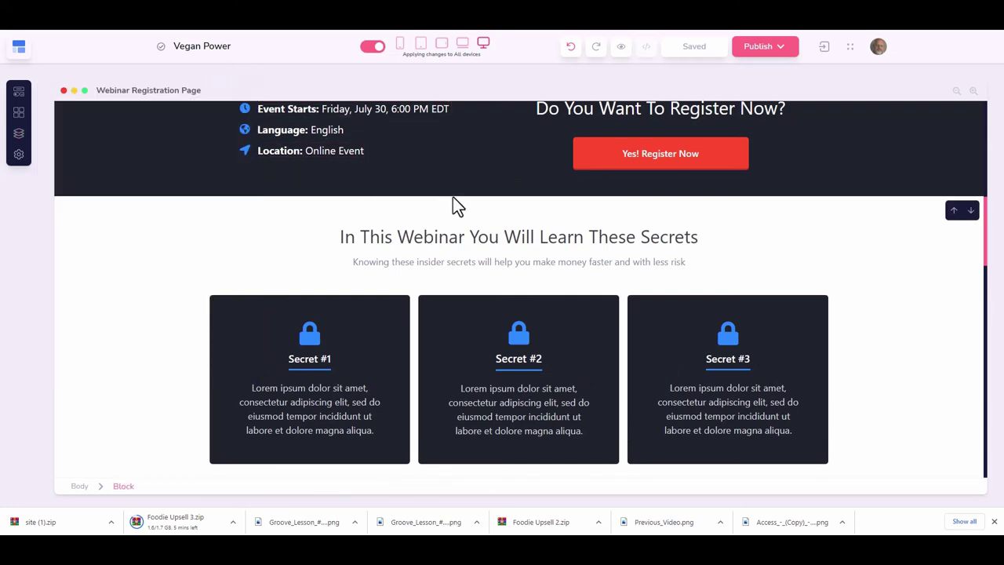
- Review the Webinar Registration Page from its headline and video down to the registration form and footer
{"action": "scroll", "coordinate": [454, 199], "scroll_direction": "down", "scroll_amount": 2}
{"action": "scroll", "coordinate": [454, 199], "scroll_direction": "up", "scroll_amount": 10}
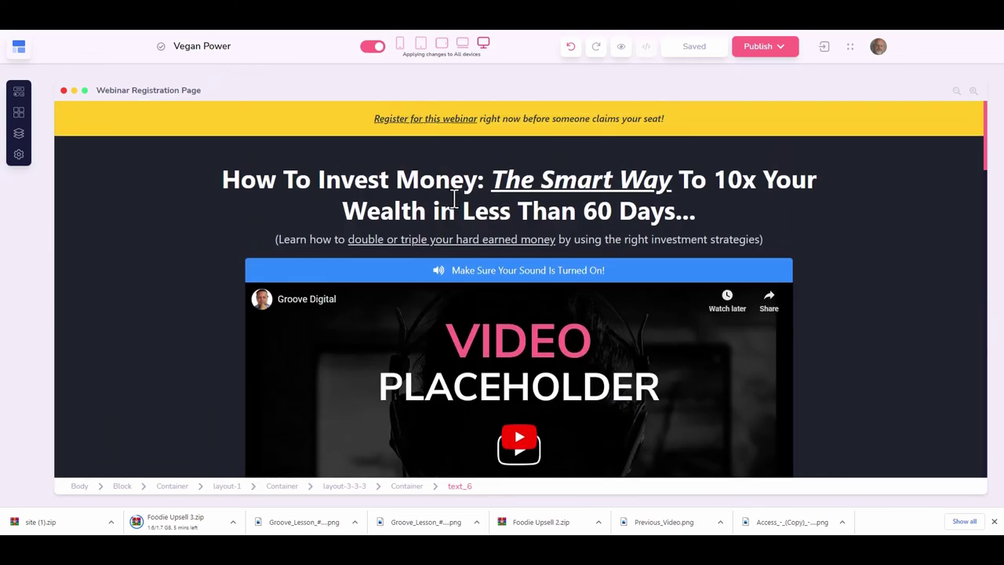
{"action": "scroll", "coordinate": [453, 198], "scroll_direction": "down", "scroll_amount": 5}
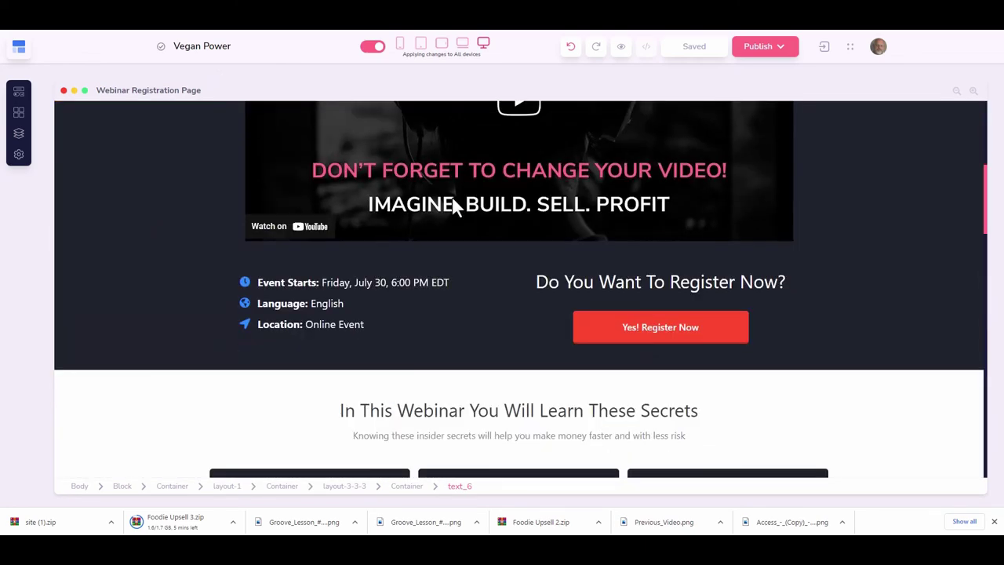
{"action": "scroll", "coordinate": [453, 205], "scroll_direction": "down", "scroll_amount": 6}
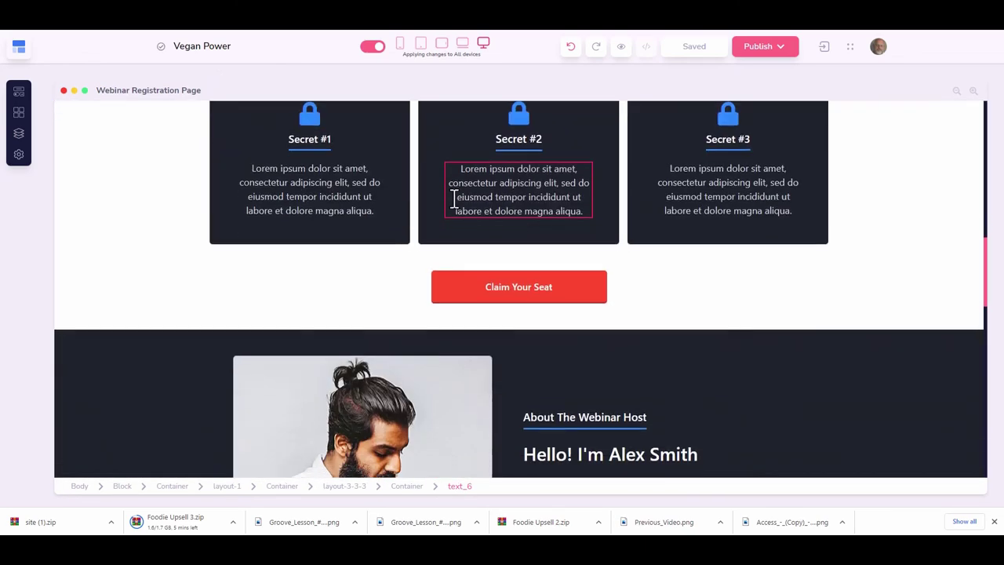
{"action": "scroll", "coordinate": [453, 198], "scroll_direction": "down", "scroll_amount": 6}
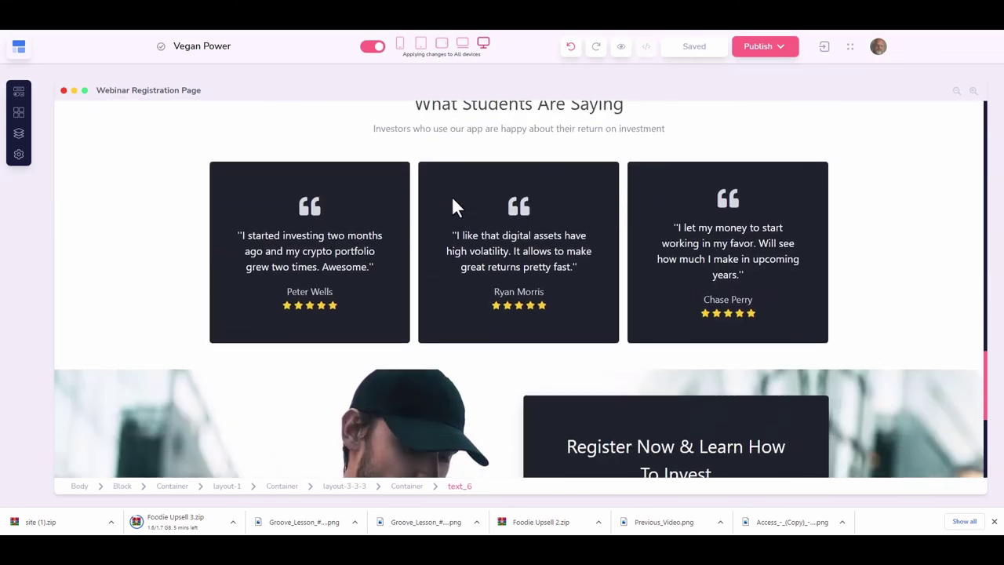
{"action": "scroll", "coordinate": [452, 207], "scroll_direction": "down", "scroll_amount": 3}
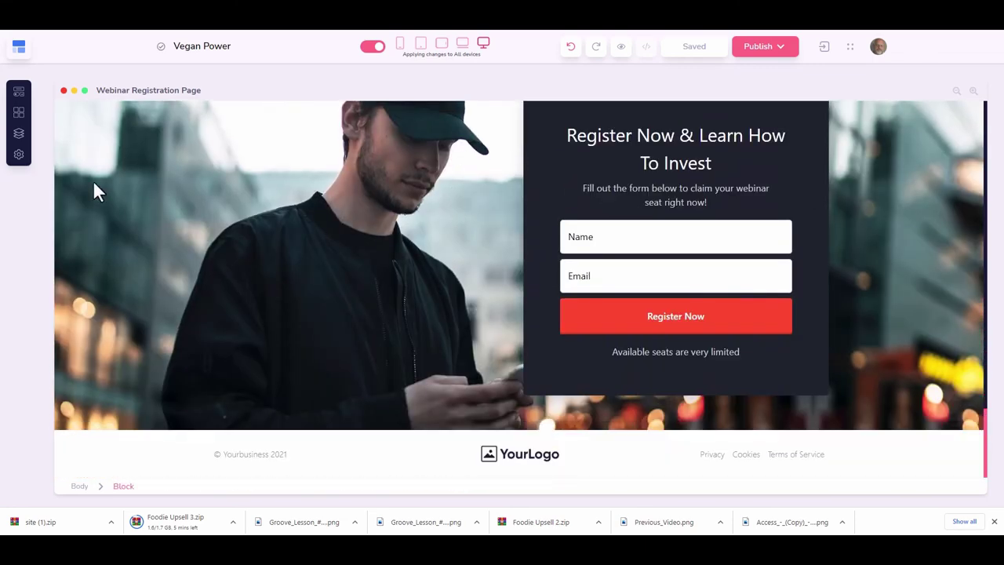
- Browse the available popup templates for the site and leave without adding one
{"action": "left_click", "coordinate": [19, 135]}
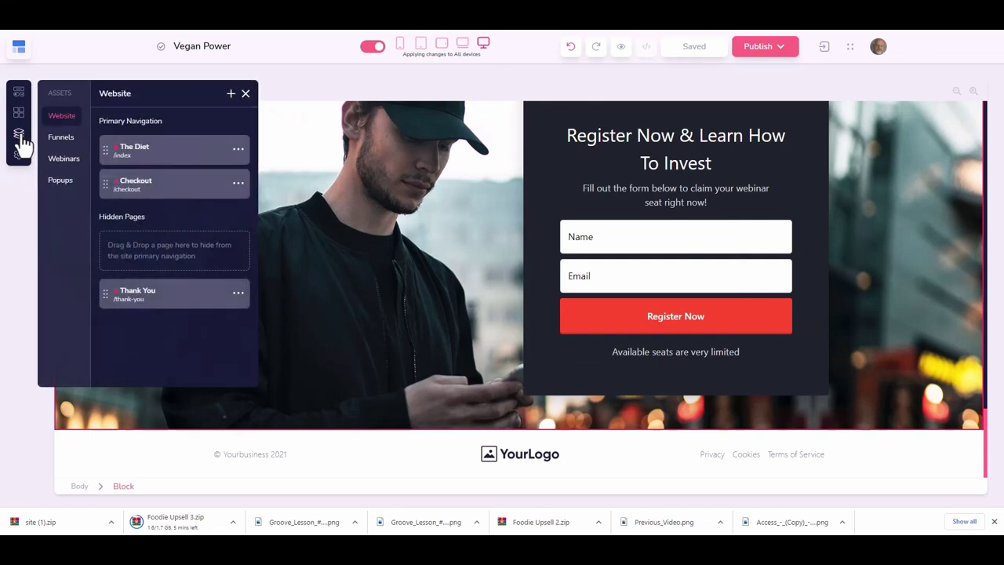
{"action": "left_click", "coordinate": [66, 161]}
{"action": "left_click", "coordinate": [66, 197]}
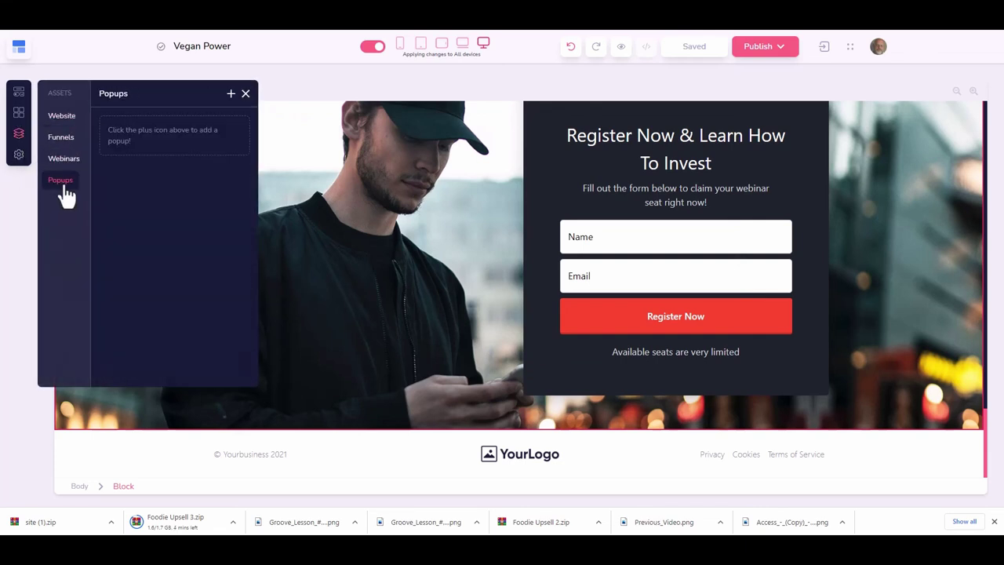
{"action": "left_click", "coordinate": [232, 95]}
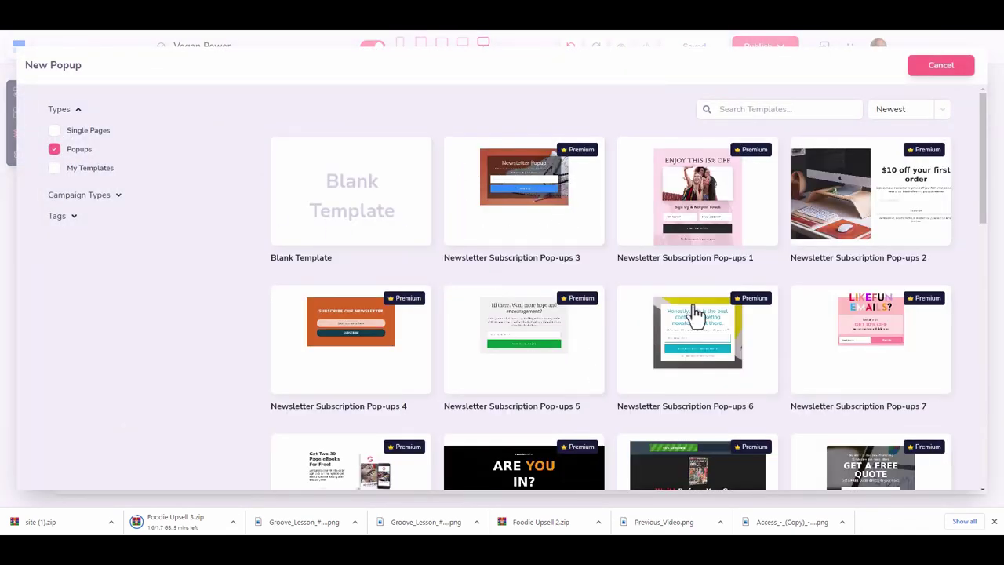
{"action": "scroll", "coordinate": [650, 332], "scroll_direction": "down", "scroll_amount": 4}
{"action": "scroll", "coordinate": [651, 330], "scroll_direction": "up", "scroll_amount": 1}
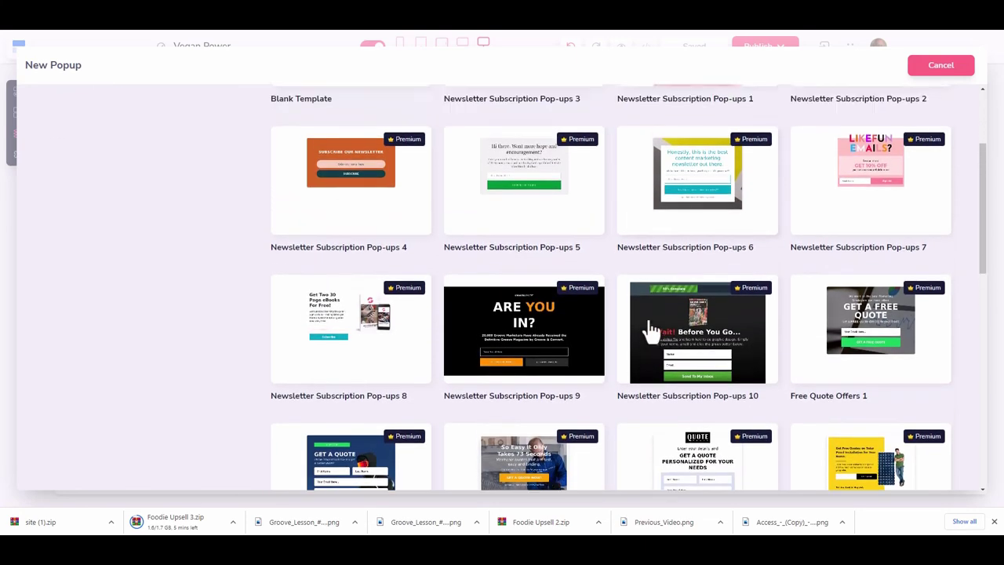
{"action": "scroll", "coordinate": [650, 329], "scroll_direction": "up", "scroll_amount": 3}
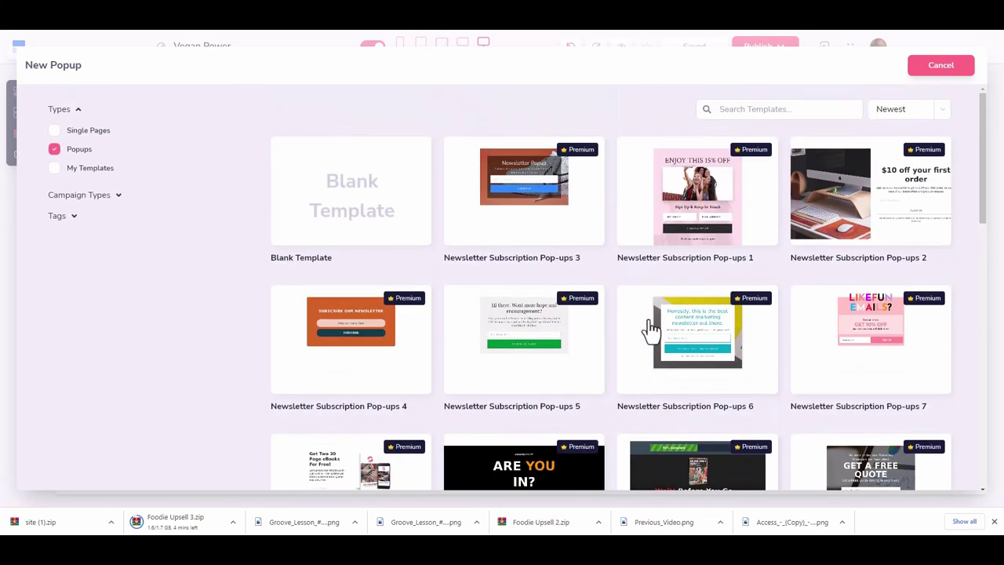
{"action": "left_click", "coordinate": [938, 67]}
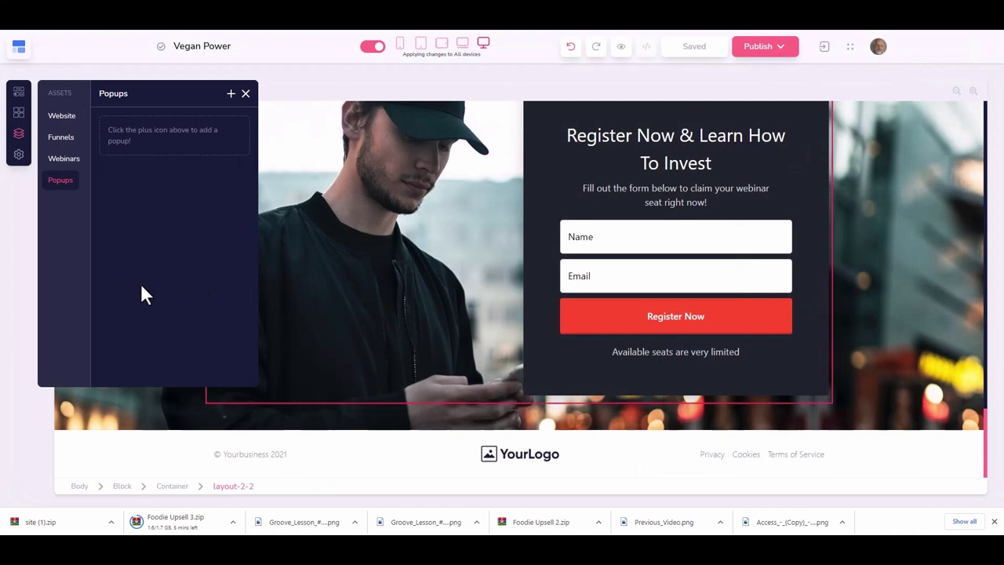
- Create a new global block using the Keynote Speaker design from the Content blocks, then save it and return to the site pages
{"action": "left_click", "coordinate": [19, 115]}
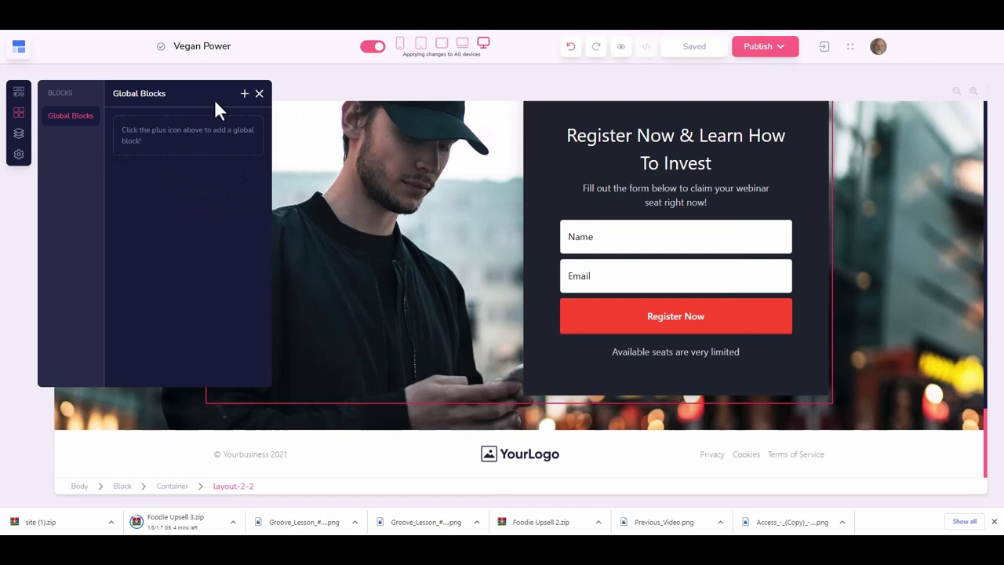
{"action": "left_click", "coordinate": [245, 94]}
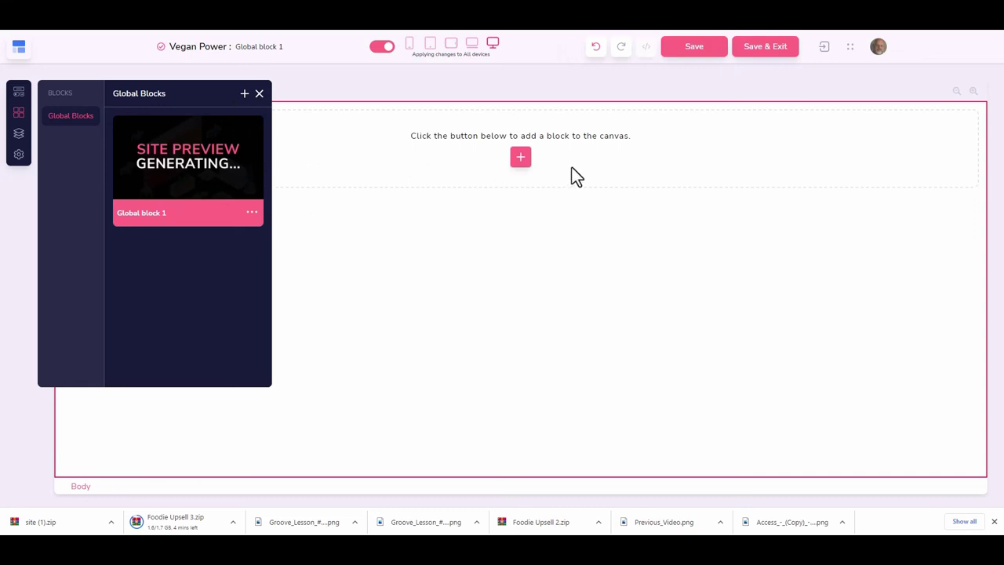
{"action": "left_click", "coordinate": [518, 161]}
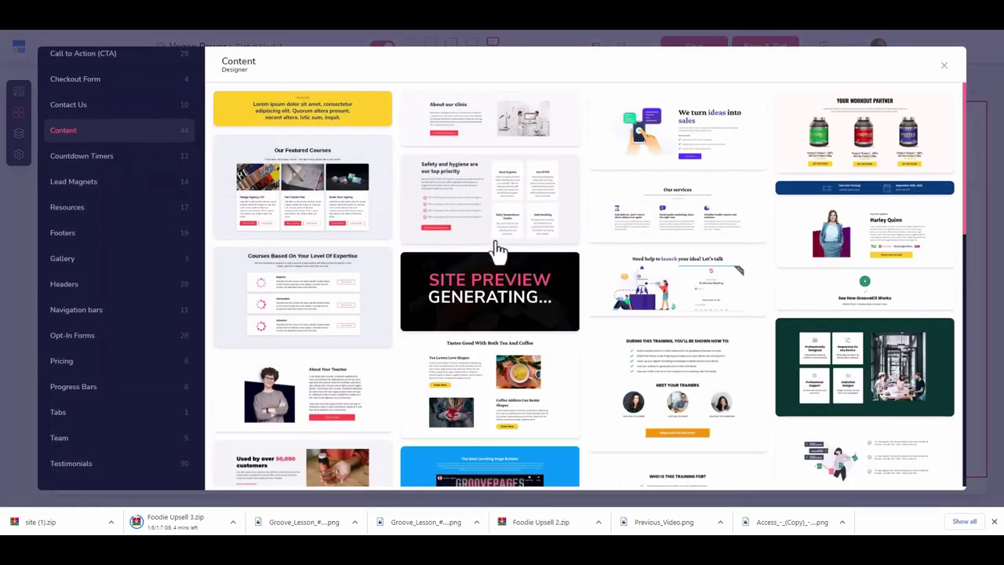
{"action": "left_click", "coordinate": [837, 245]}
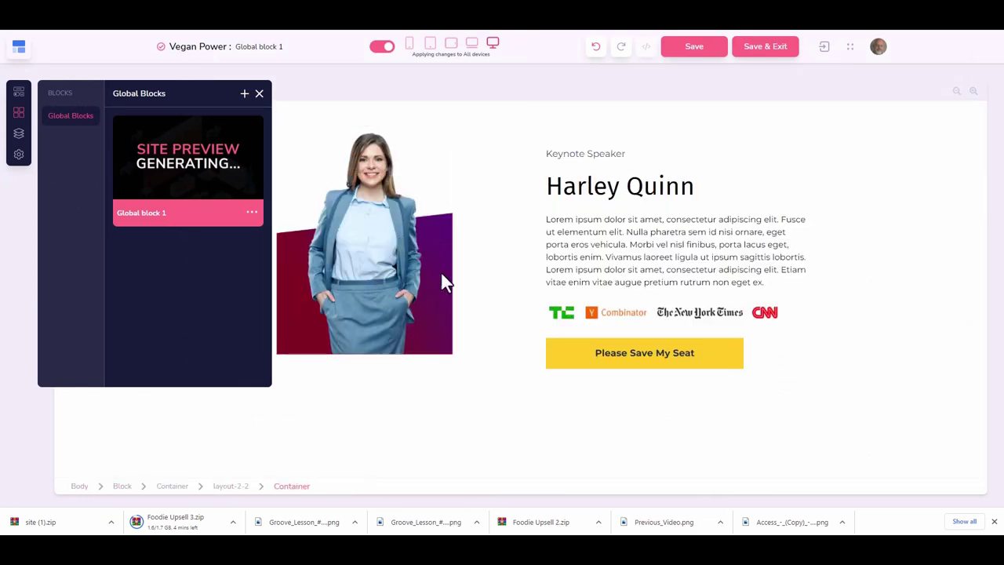
{"action": "left_click", "coordinate": [766, 47]}
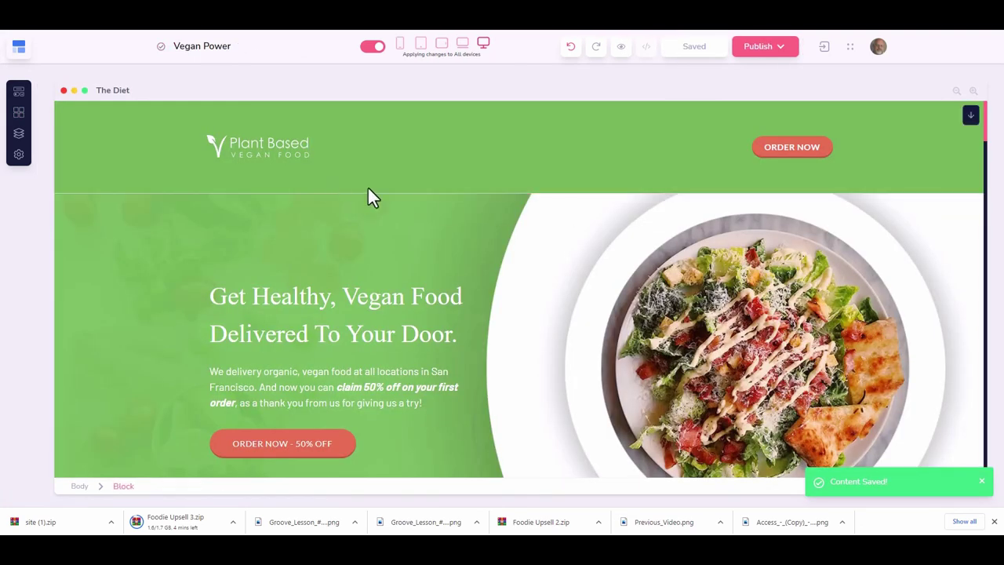
{"action": "scroll", "coordinate": [369, 189], "scroll_direction": "down", "scroll_amount": 2}
{"action": "scroll", "coordinate": [369, 188], "scroll_direction": "up", "scroll_amount": 2}
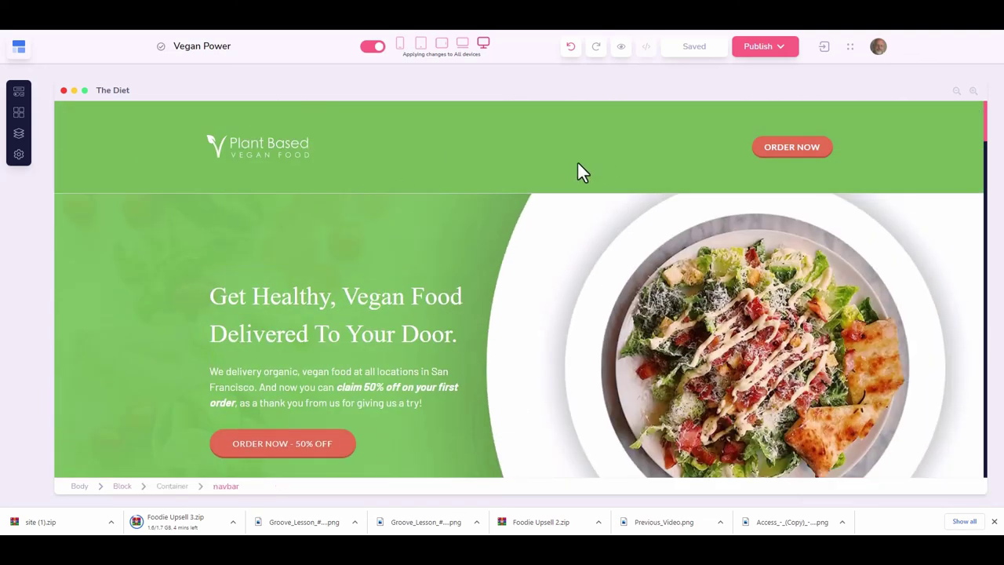
- Insert the site's global block directly below the navigation bar on The Diet page and check how it sits above the hero section
{"action": "left_click", "coordinate": [546, 220]}
{"action": "left_click", "coordinate": [444, 194]}
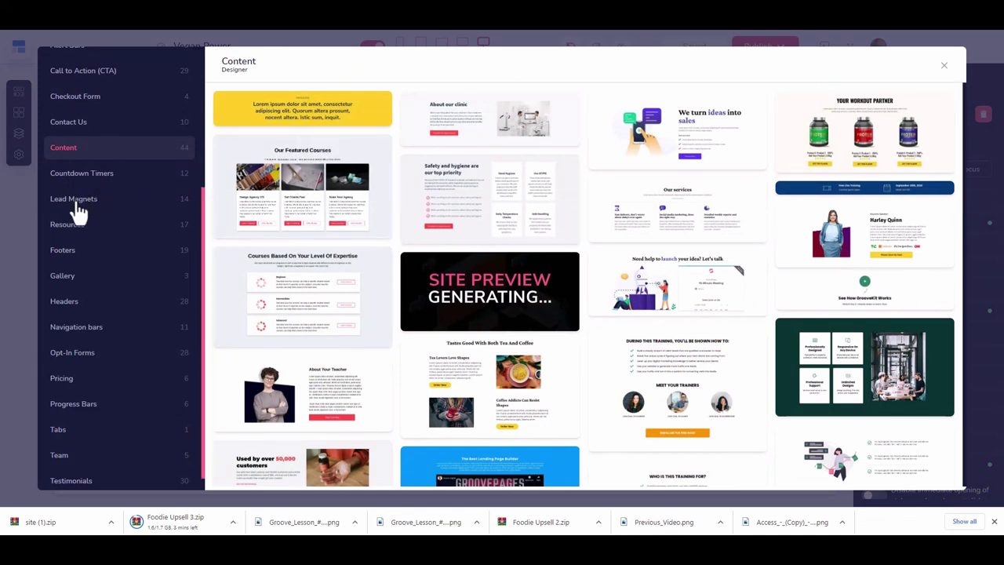
{"action": "scroll", "coordinate": [105, 130], "scroll_direction": "up", "scroll_amount": 5}
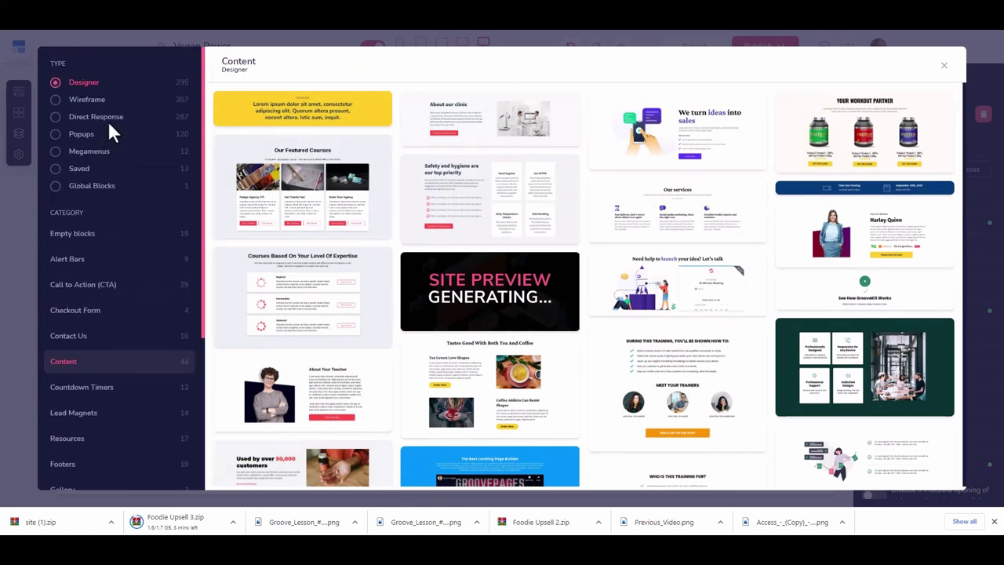
{"action": "left_click", "coordinate": [92, 186]}
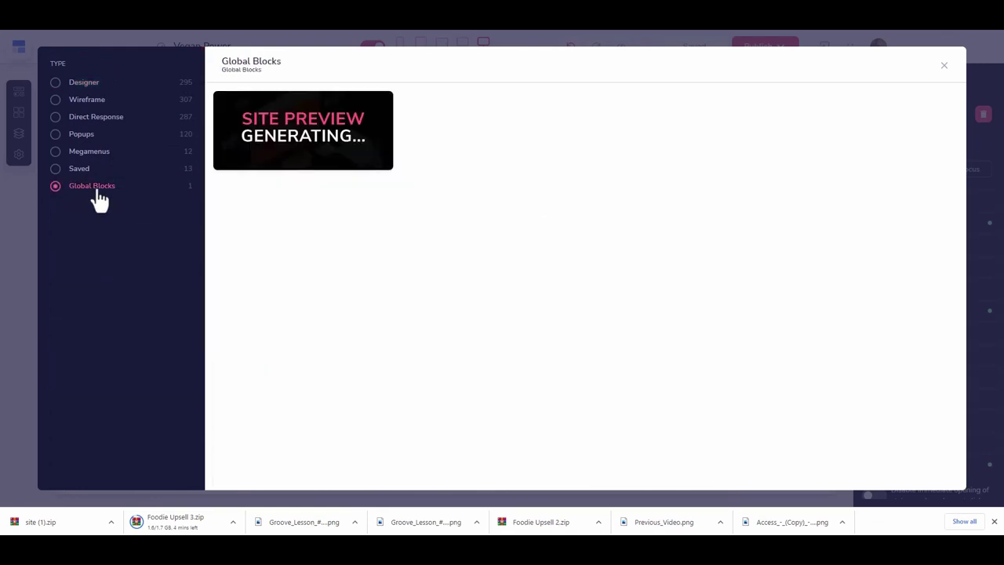
{"action": "left_click", "coordinate": [371, 157]}
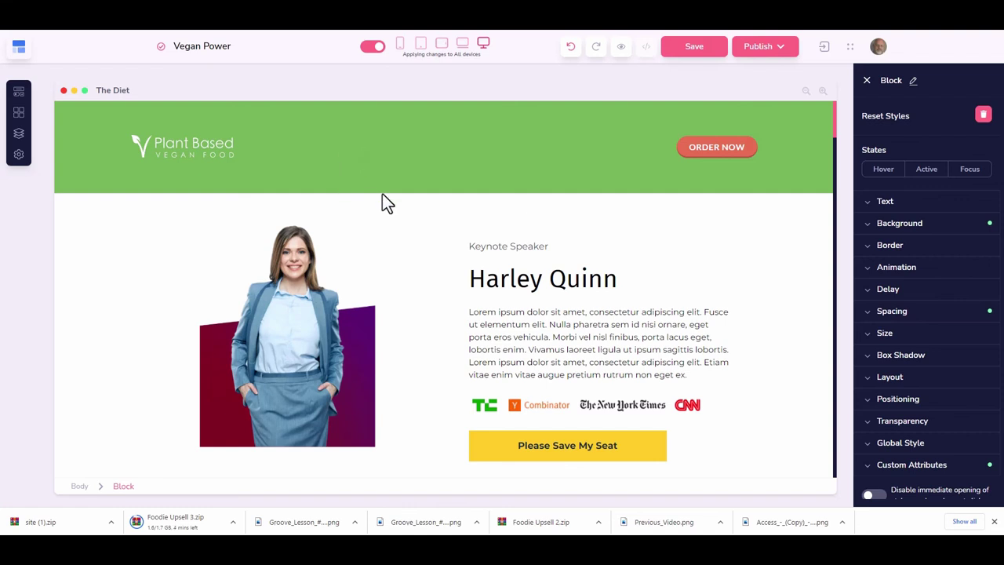
{"action": "scroll", "coordinate": [408, 209], "scroll_direction": "down", "scroll_amount": 3}
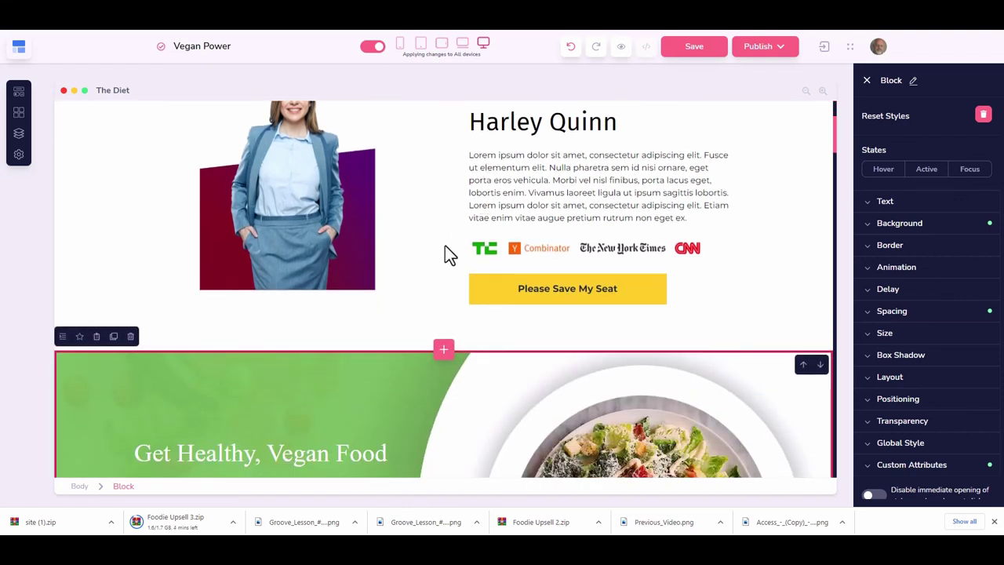
{"action": "scroll", "coordinate": [447, 249], "scroll_direction": "up", "scroll_amount": 3}
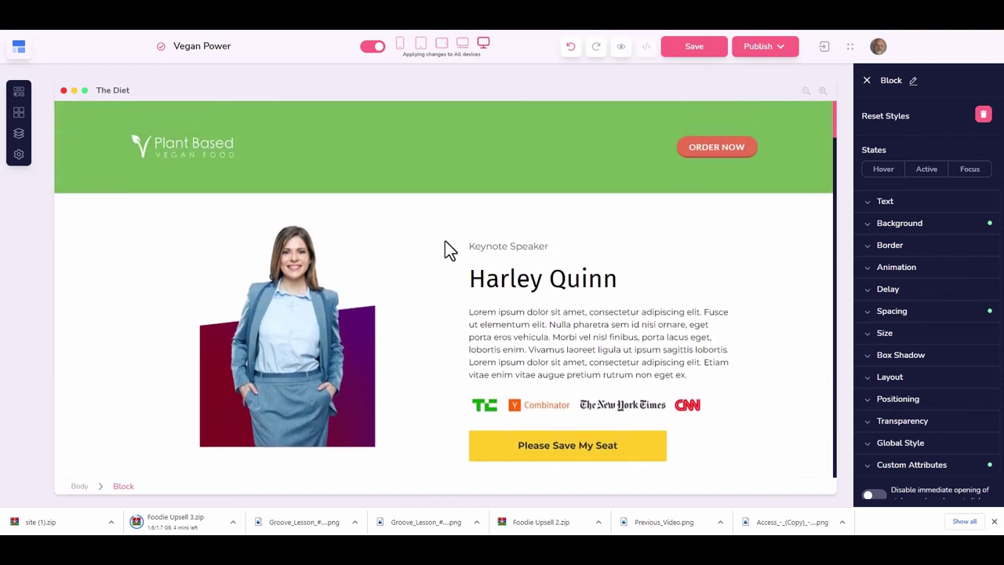
{"action": "scroll", "coordinate": [444, 242], "scroll_direction": "down", "scroll_amount": 2}
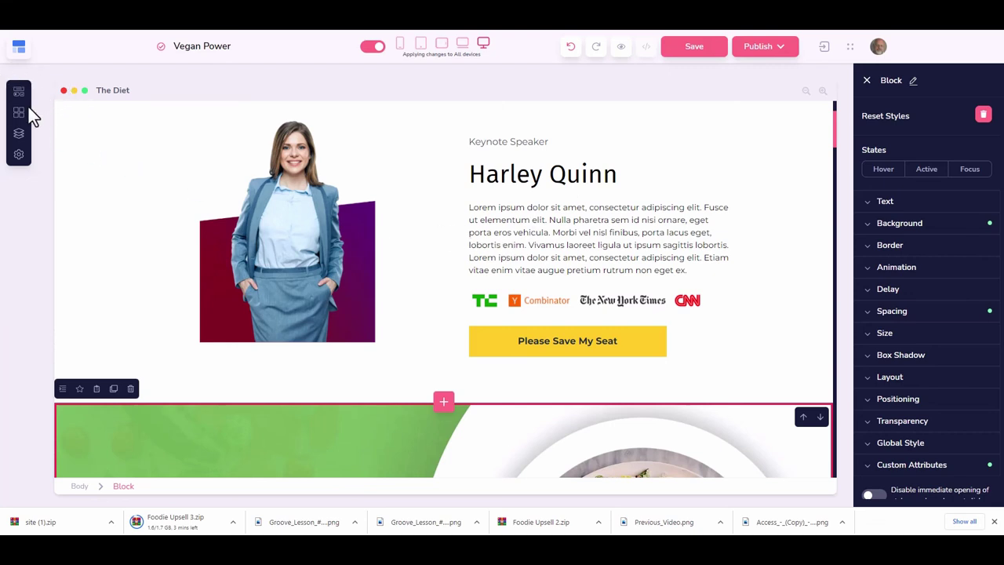
- Look over the website pages, the global blocks list and the complete set of elements that can be added
{"action": "left_click", "coordinate": [19, 134]}
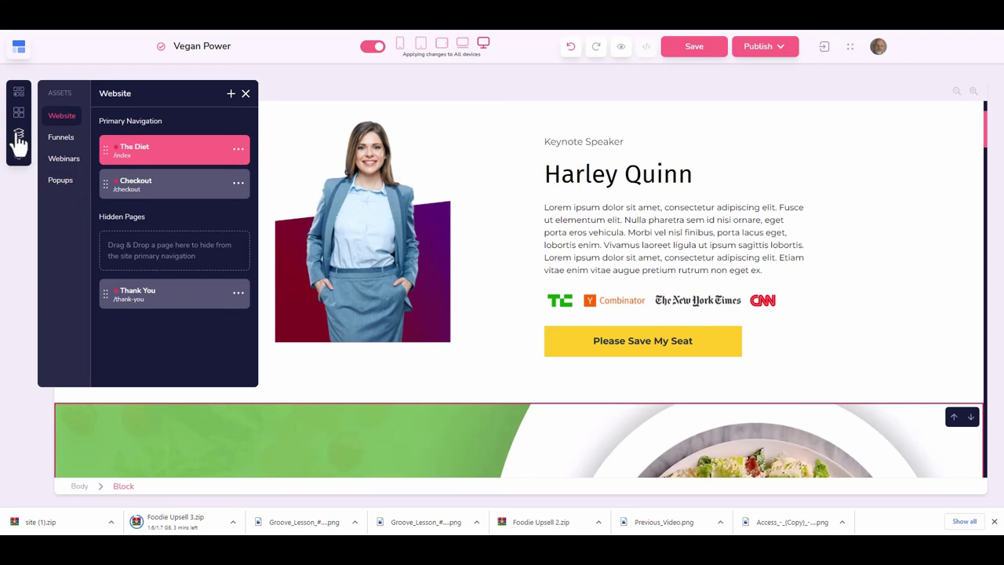
{"action": "left_click", "coordinate": [19, 114]}
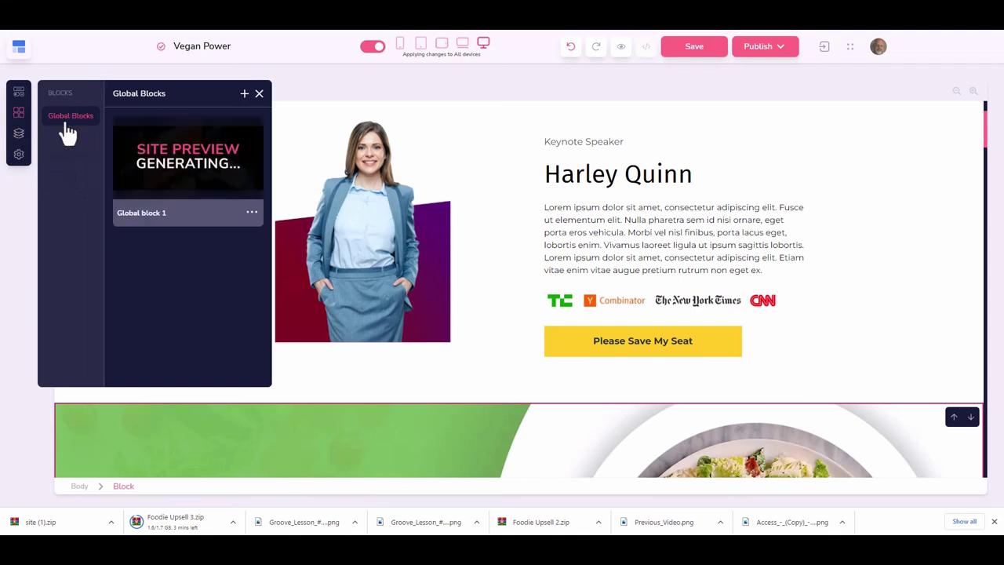
{"action": "left_click", "coordinate": [19, 96]}
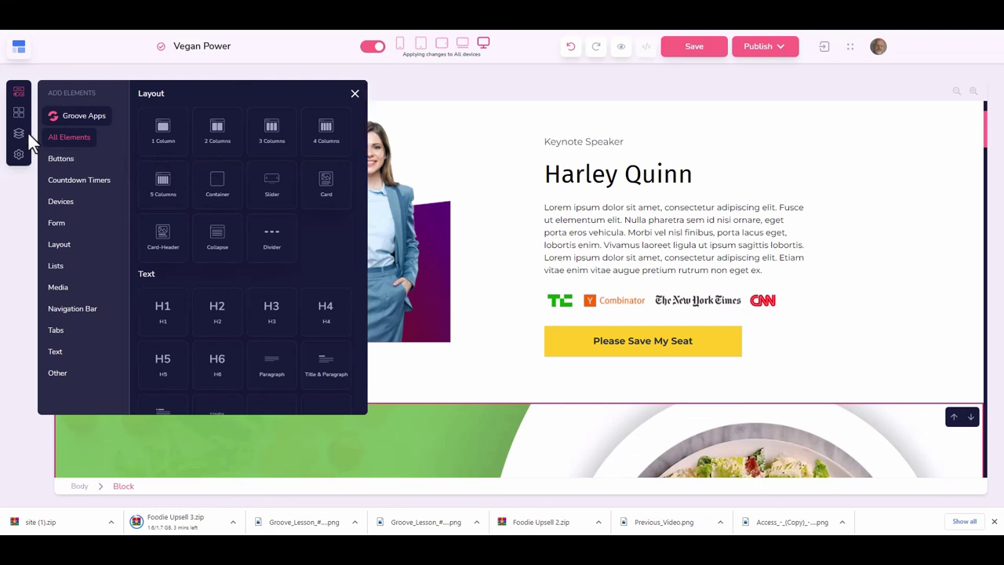
{"action": "scroll", "coordinate": [205, 147], "scroll_direction": "down", "scroll_amount": 4}
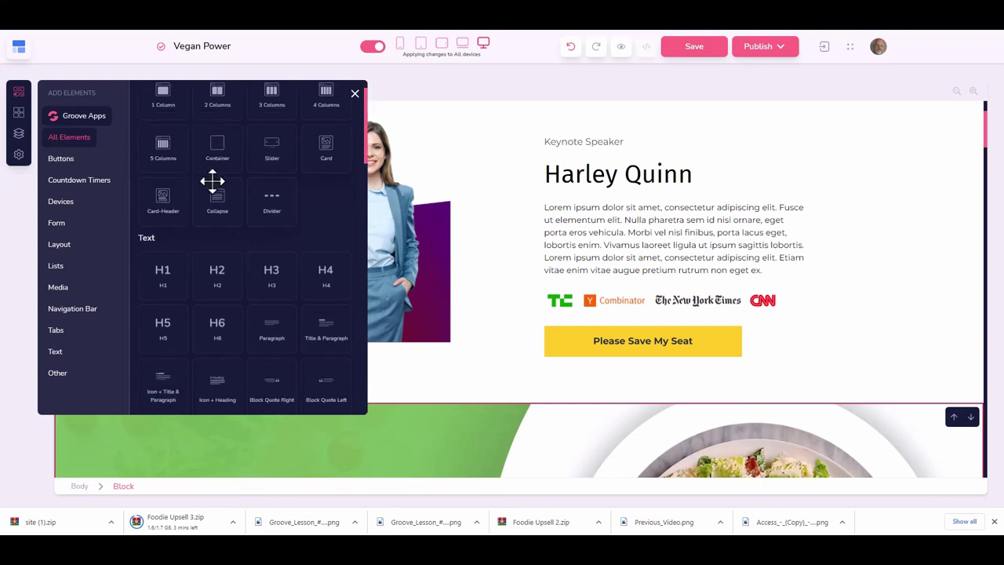
{"action": "scroll", "coordinate": [212, 181], "scroll_direction": "up", "scroll_amount": 4}
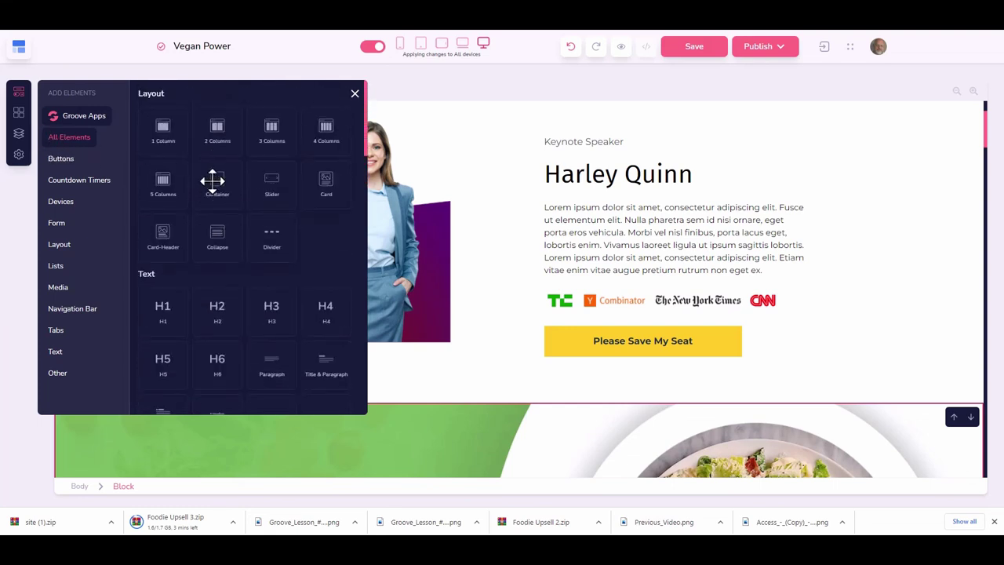
- Browse the Designed and Standard buttons, countdown timers, devices, form, layout and list elements
{"action": "left_click", "coordinate": [55, 165]}
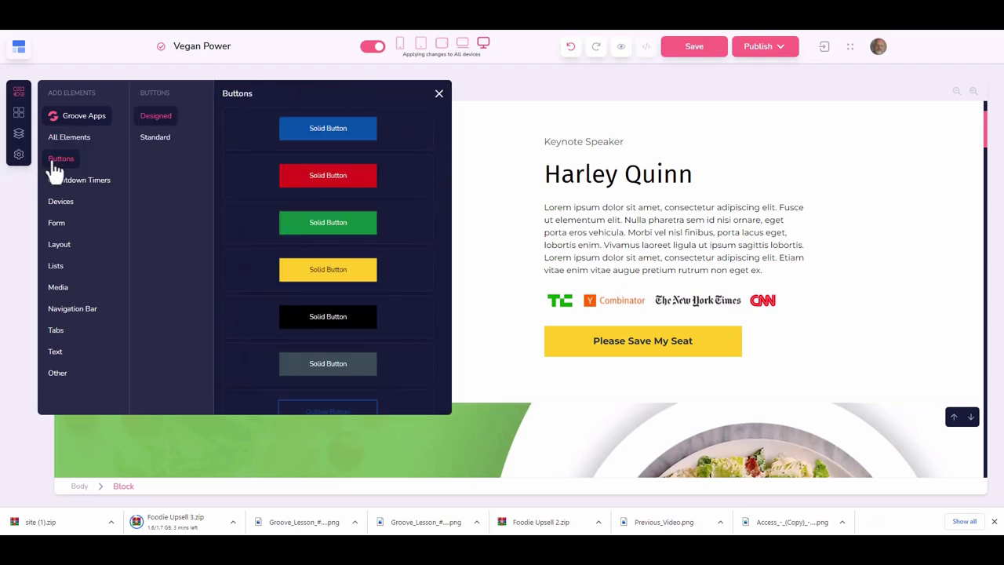
{"action": "left_click", "coordinate": [159, 141]}
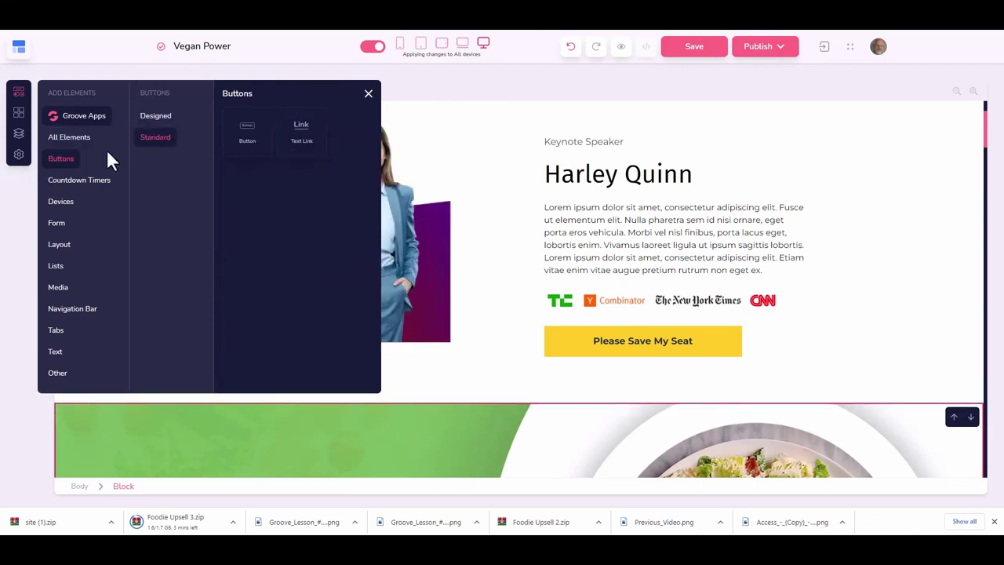
{"action": "left_click", "coordinate": [81, 186]}
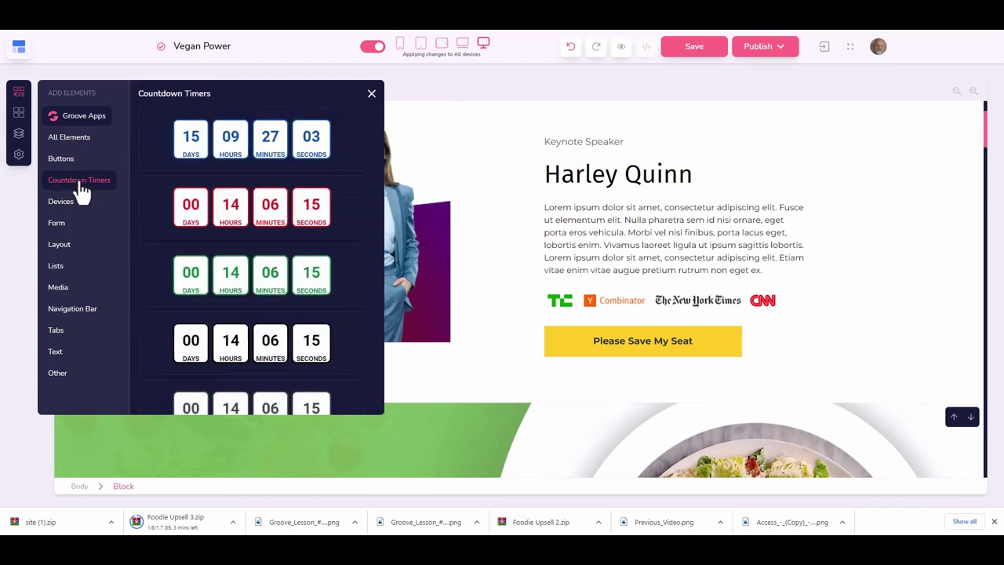
{"action": "scroll", "coordinate": [264, 176], "scroll_direction": "down", "scroll_amount": 1}
{"action": "scroll", "coordinate": [263, 175], "scroll_direction": "down", "scroll_amount": 2}
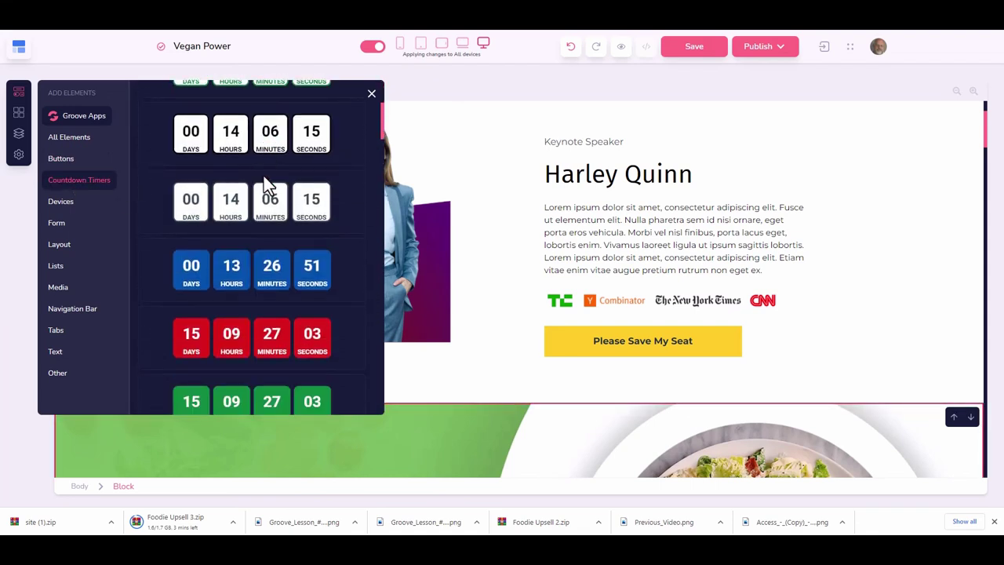
{"action": "left_click", "coordinate": [63, 205]}
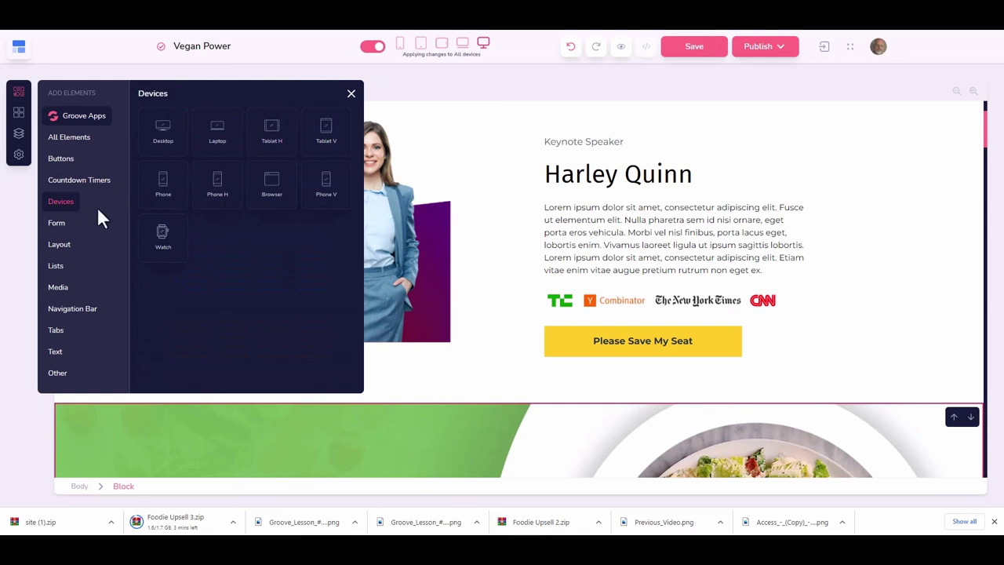
{"action": "left_click", "coordinate": [58, 225]}
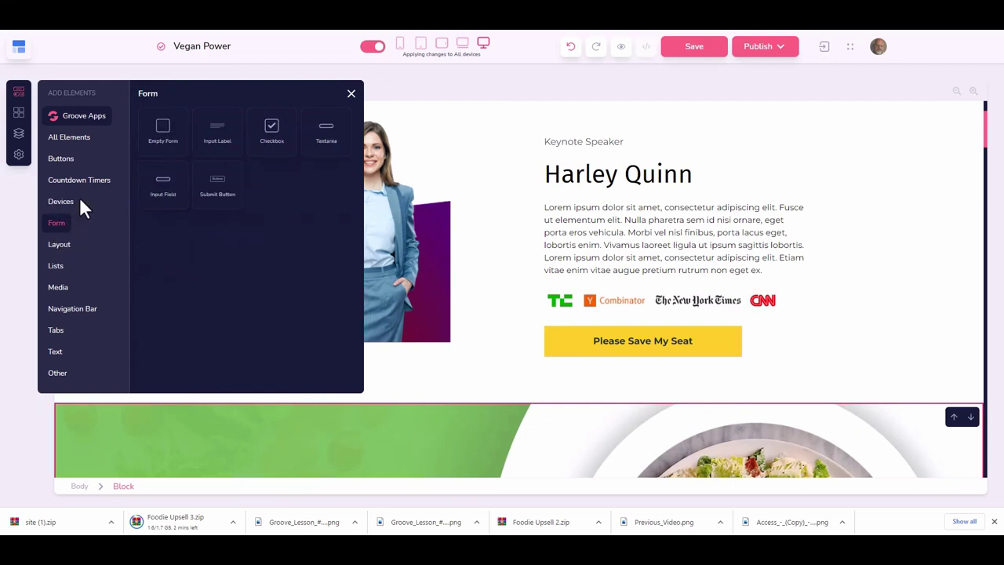
{"action": "left_click", "coordinate": [60, 246]}
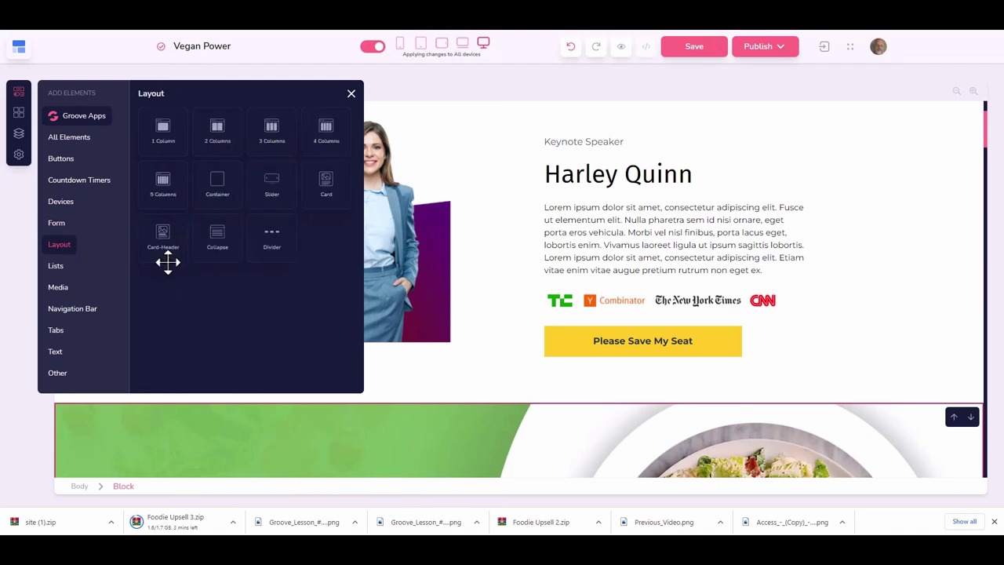
{"action": "left_click", "coordinate": [51, 269]}
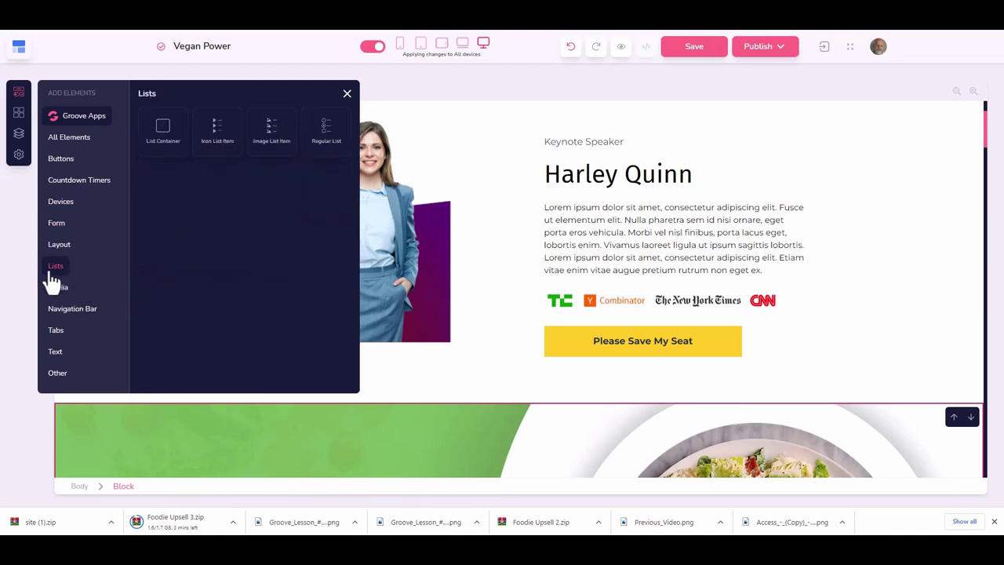
- Browse the media, navigation bar, tabs, text and other elements, and close the element library
{"action": "left_click", "coordinate": [59, 303]}
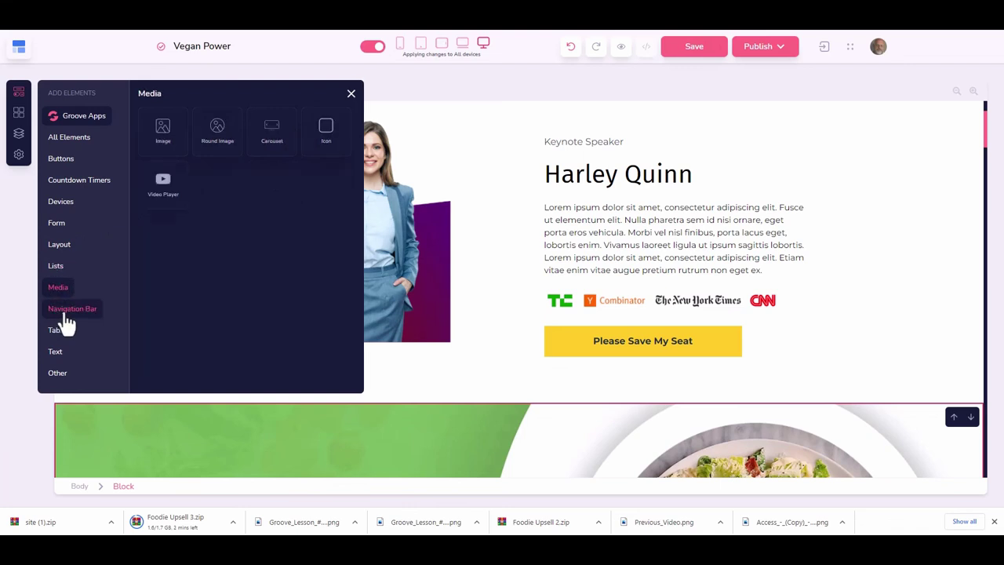
{"action": "left_click", "coordinate": [67, 317]}
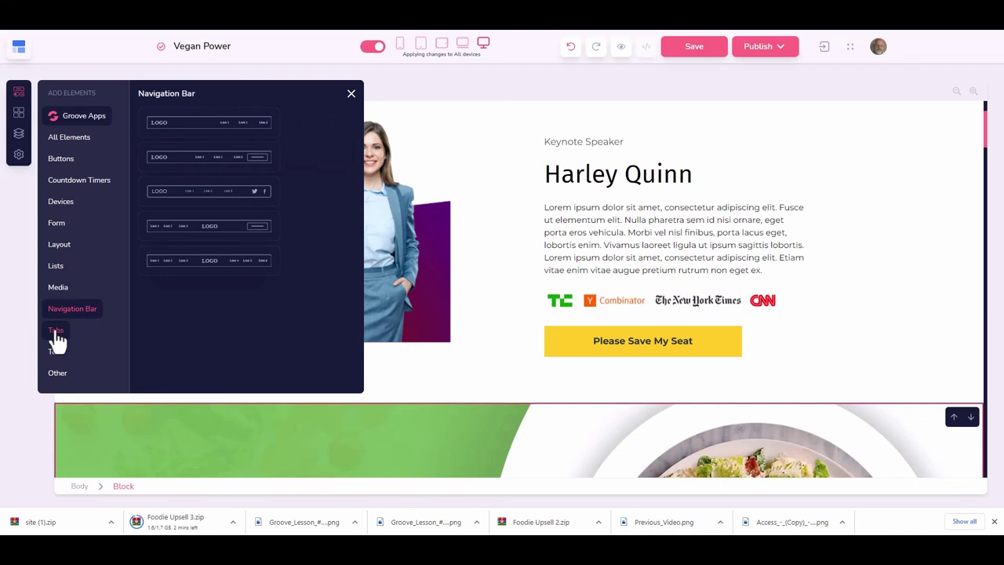
{"action": "left_click", "coordinate": [56, 331]}
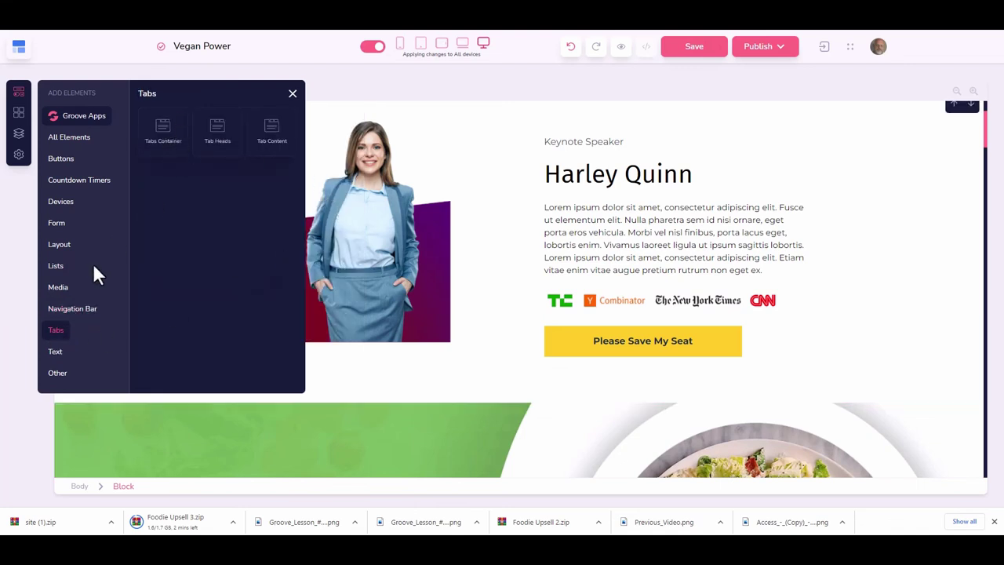
{"action": "left_click", "coordinate": [57, 353]}
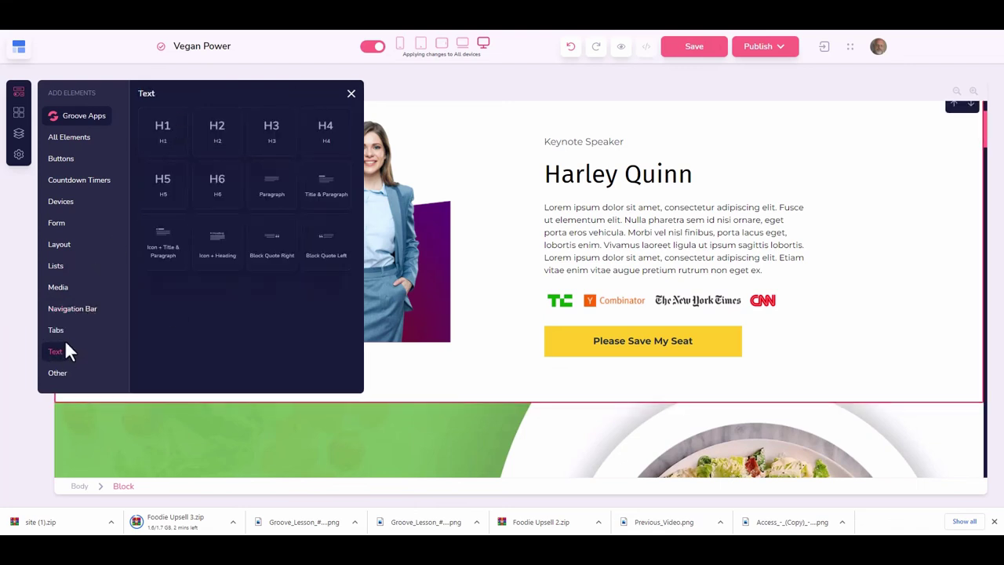
{"action": "left_click", "coordinate": [46, 375]}
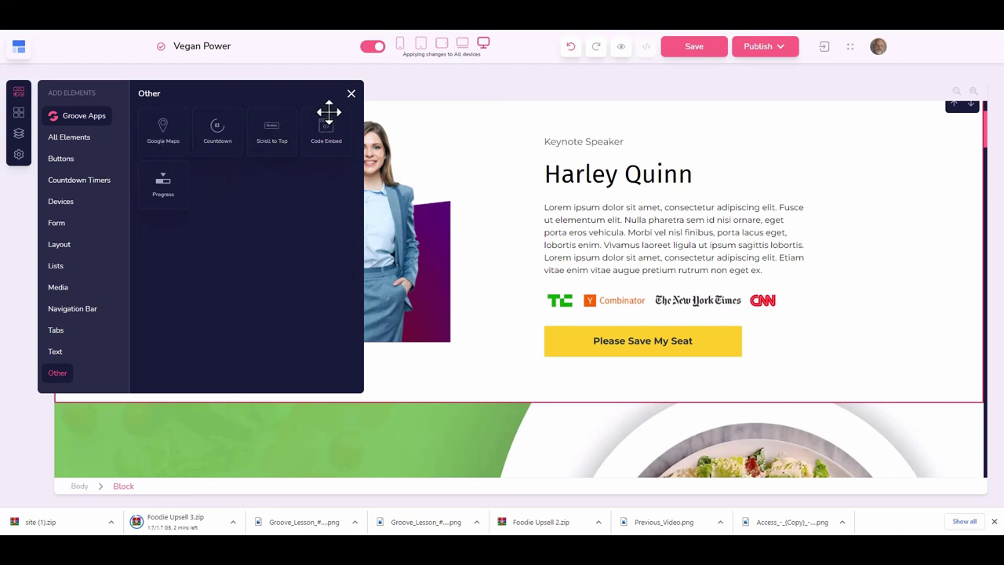
{"action": "left_click", "coordinate": [349, 99]}
- Save the Vegan Power site and open its publish settings
{"action": "scroll", "coordinate": [678, 105], "scroll_direction": "down", "scroll_amount": 5}
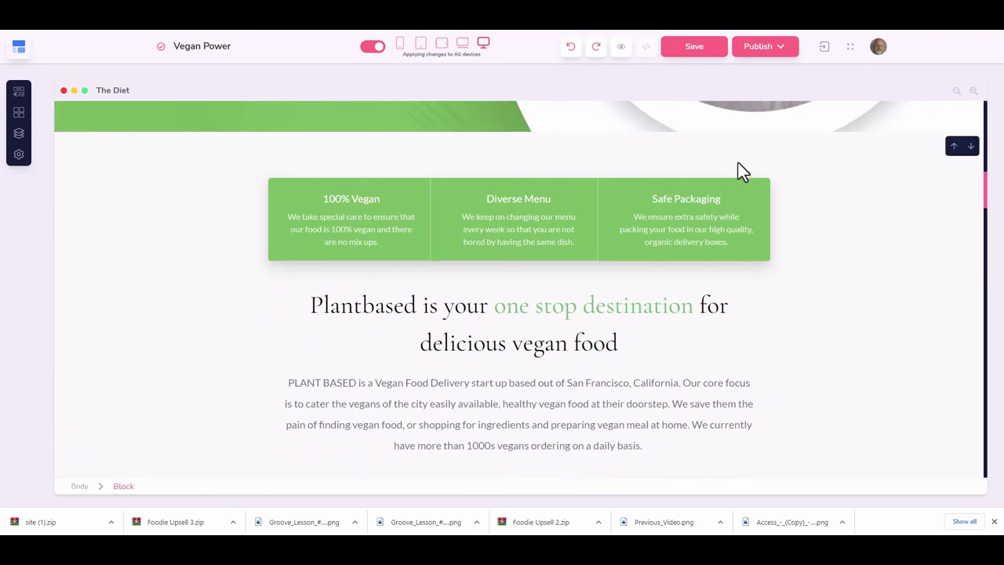
{"action": "left_click", "coordinate": [694, 53]}
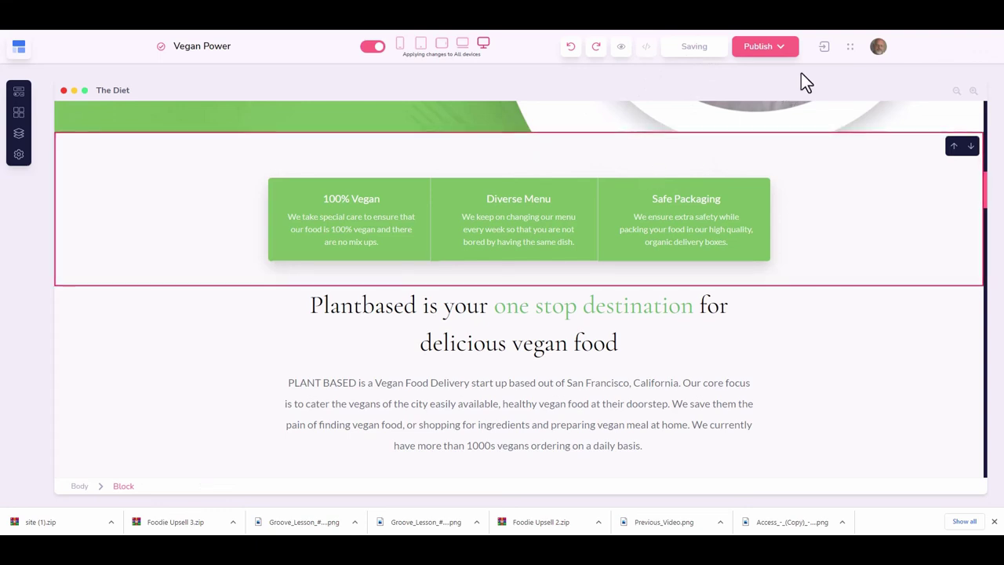
{"action": "left_click", "coordinate": [787, 53]}
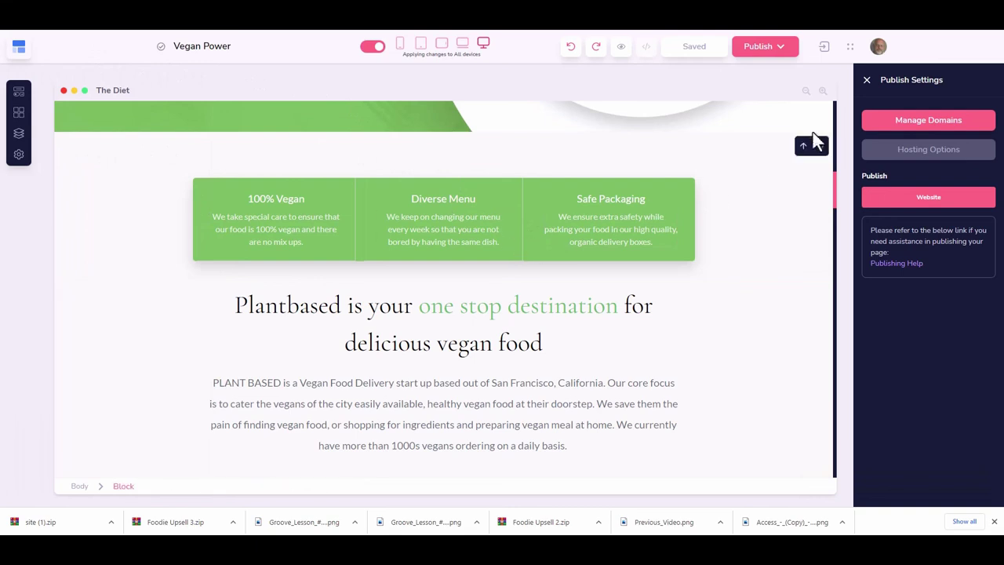
- Exit the editor to the sites dashboard and check the Vegan Power site's available actions without choosing any
{"action": "left_click", "coordinate": [824, 49]}
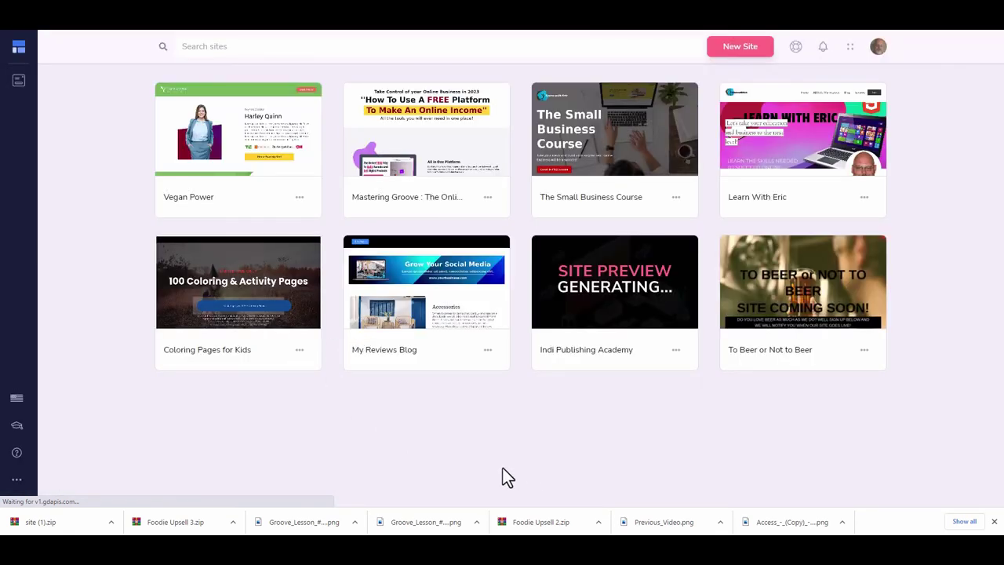
{"action": "mouse_move", "coordinate": [275, 149]}
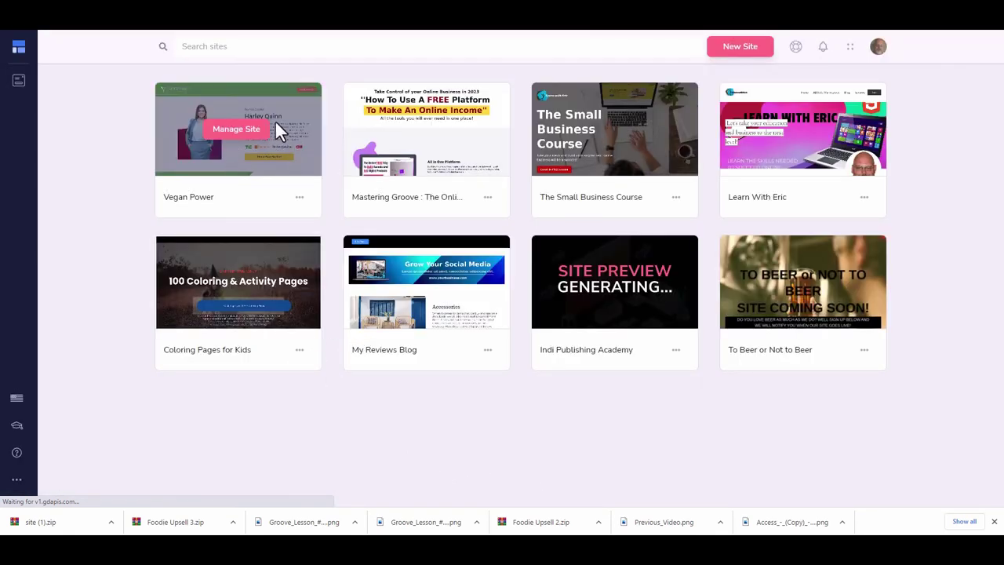
{"action": "left_click", "coordinate": [299, 198]}
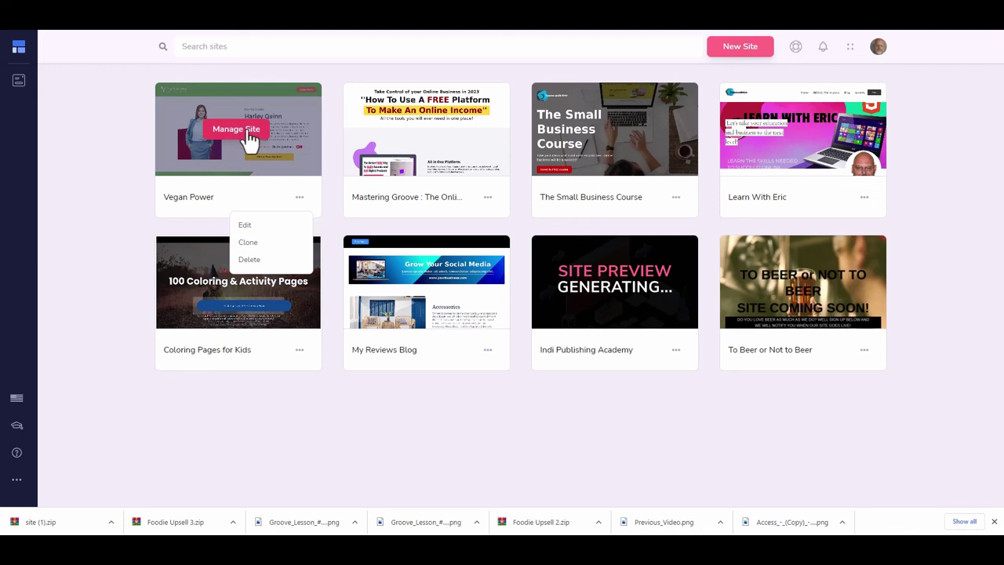
{"action": "left_click", "coordinate": [128, 213]}
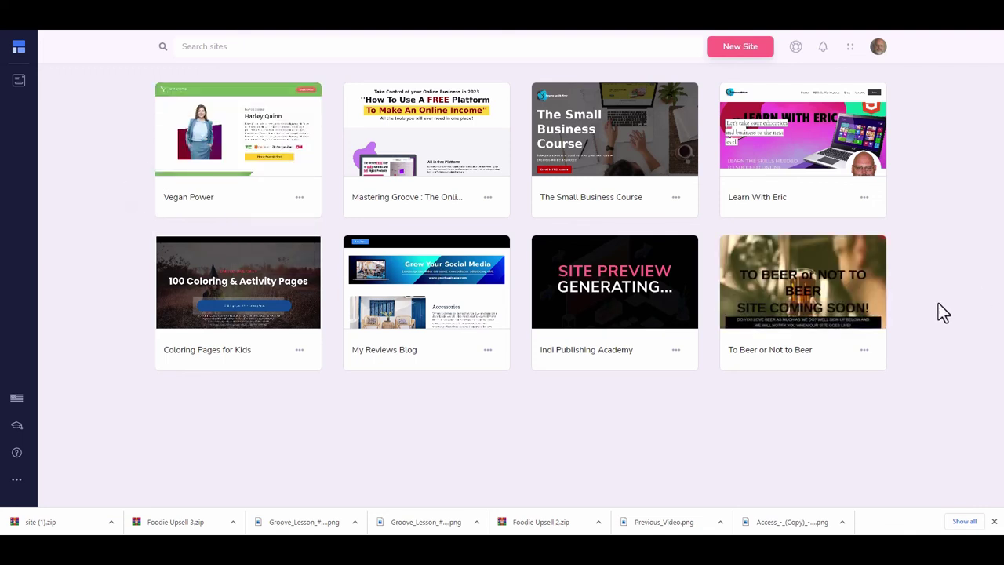